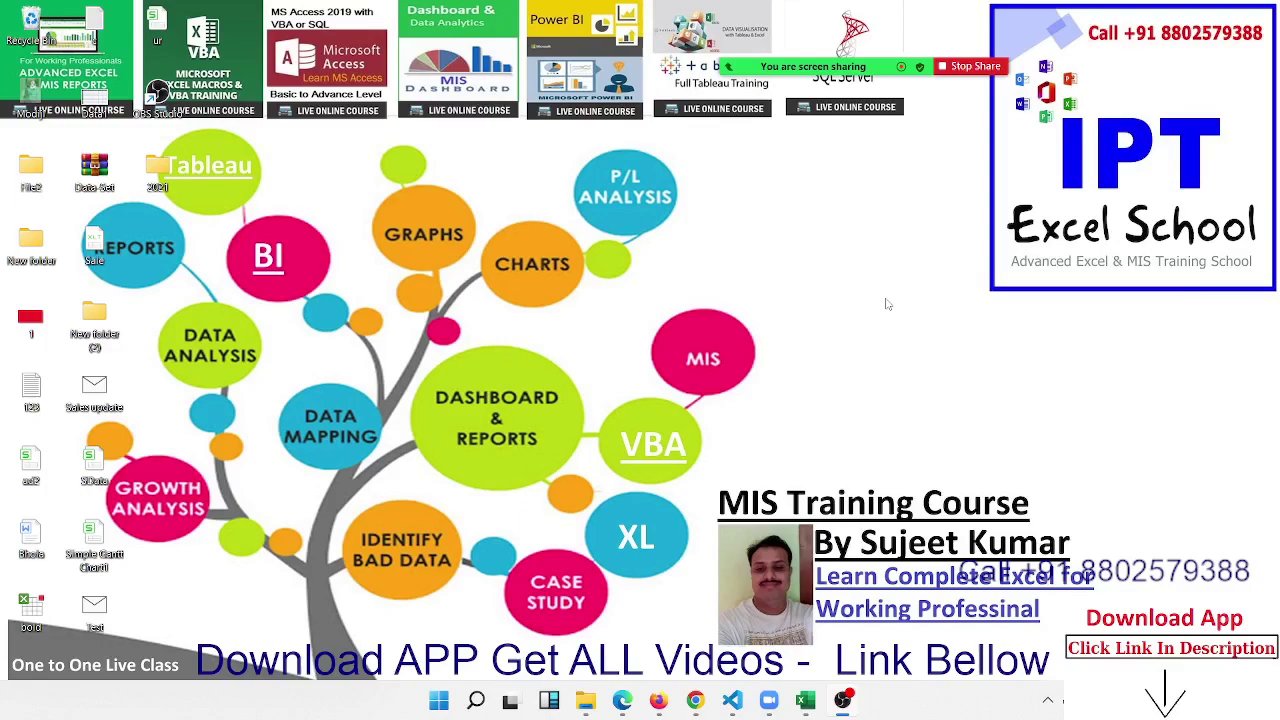
Step: Open File Explorer on drive E: and browse into the 2022 folder and its Data folder
mouse_move(772, 701)
left_click(588, 703)
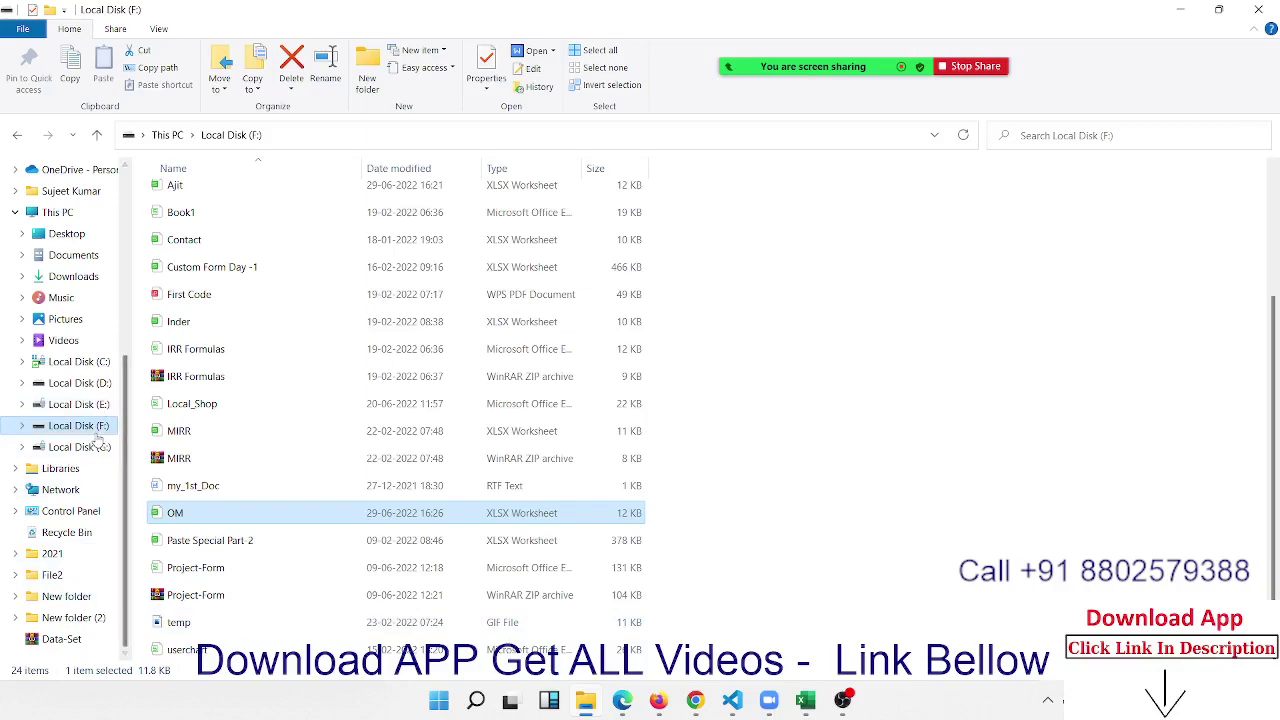
left_click(80, 405)
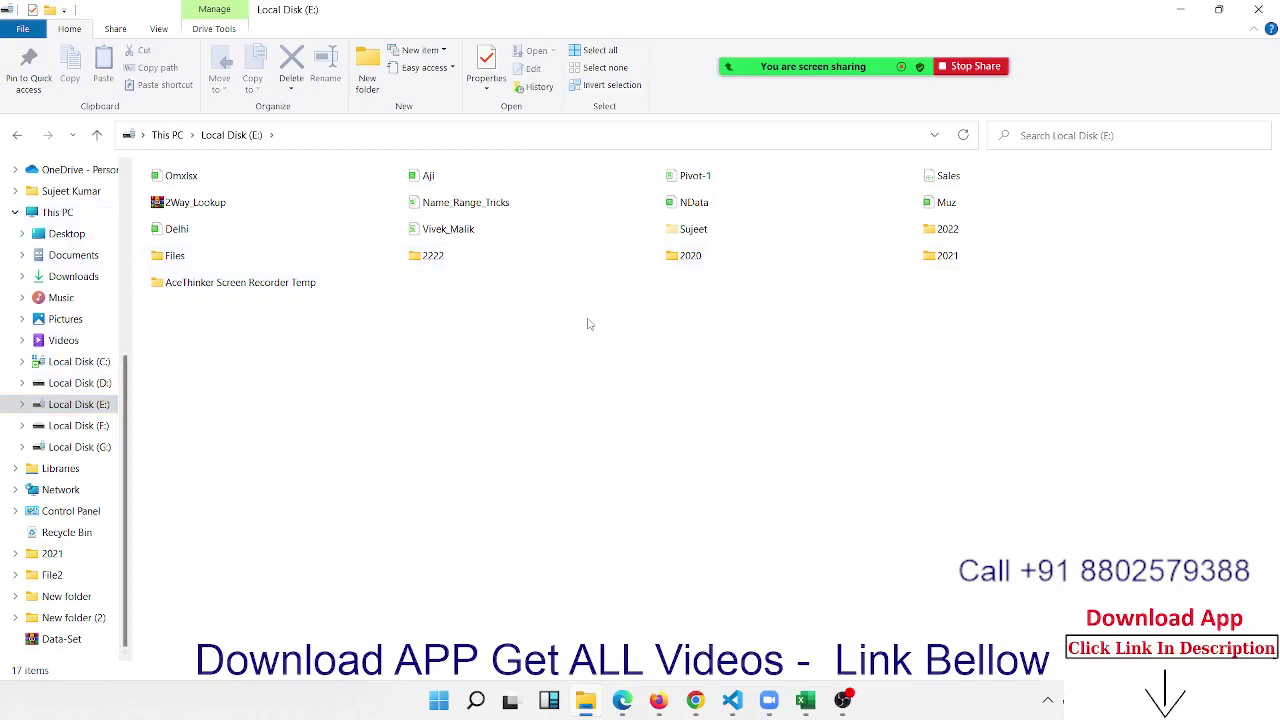
double_click(979, 233)
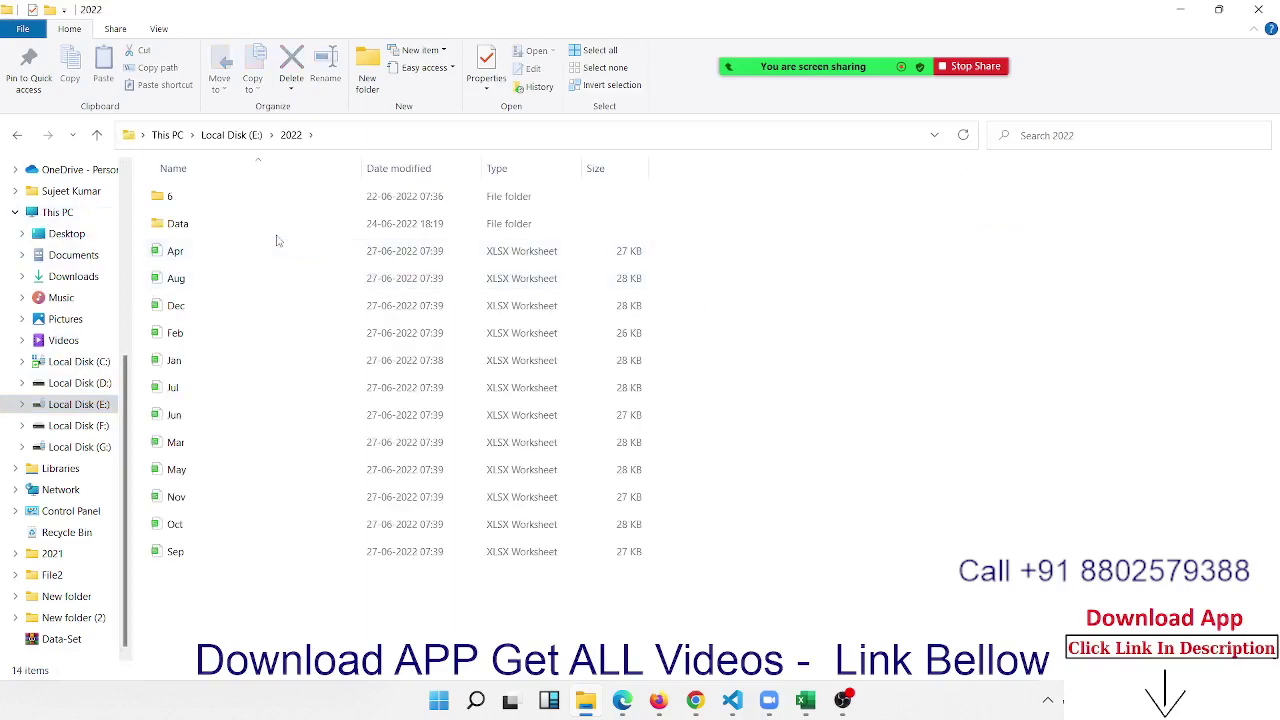
double_click(201, 226)
Step: Look through folders 6 and 22, return to drive E:, and request permanent deletion of 2022
left_click(17, 134)
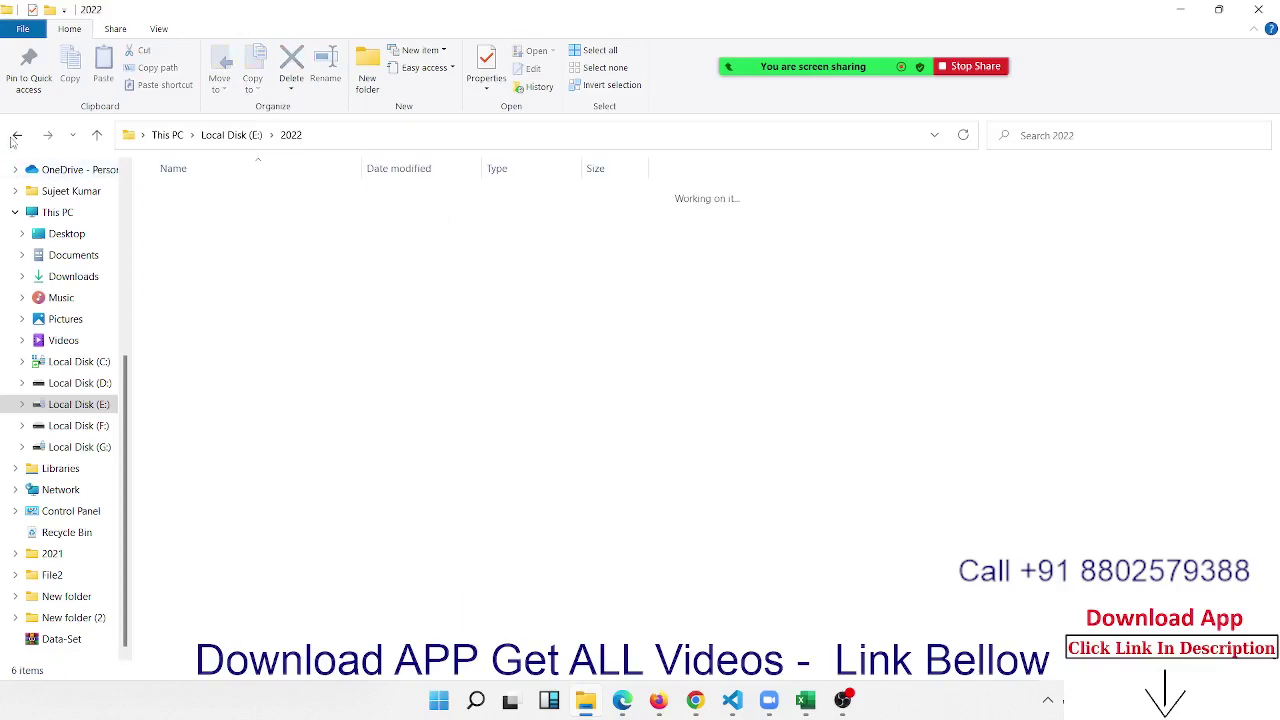
double_click(170, 196)
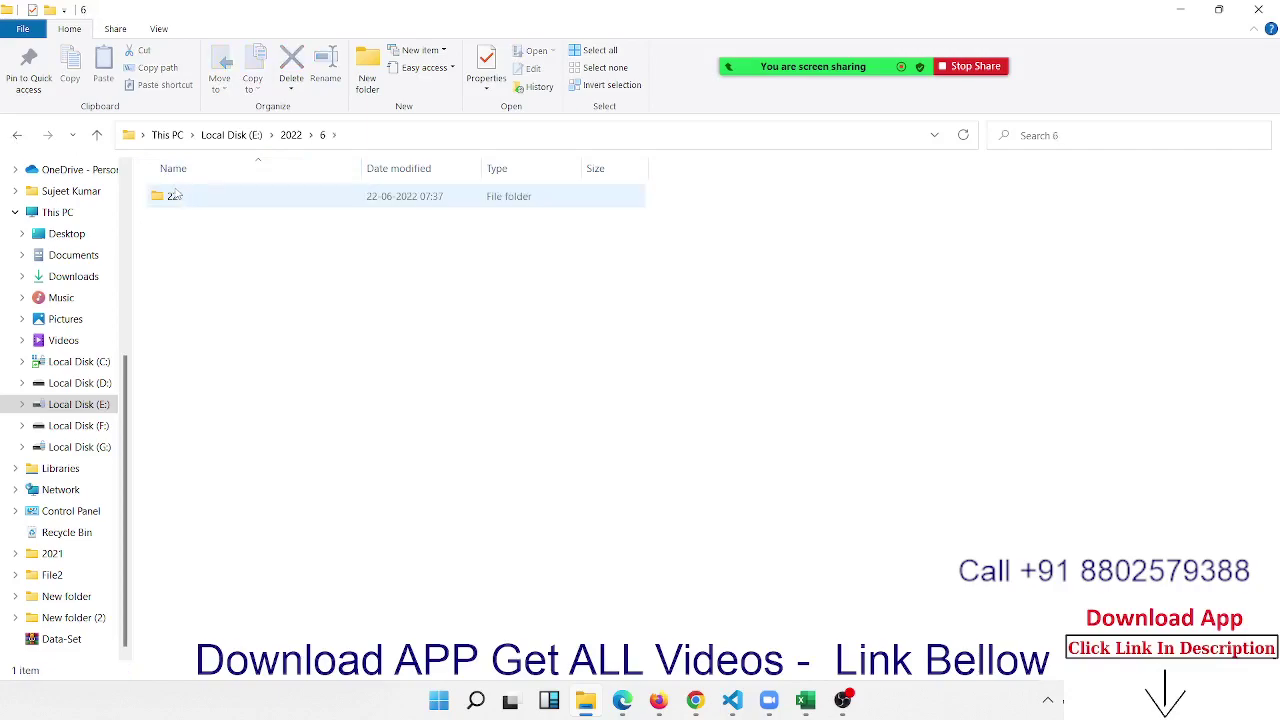
double_click(172, 197)
left_click(17, 134)
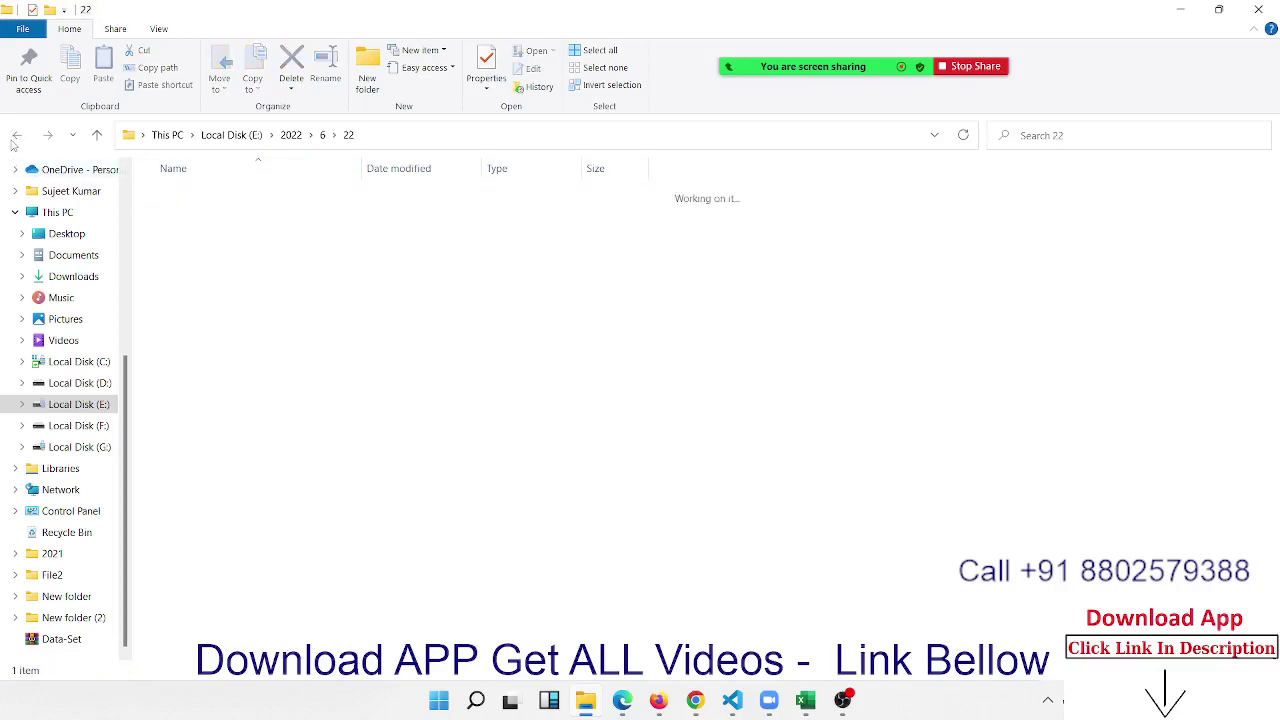
left_click(17, 134)
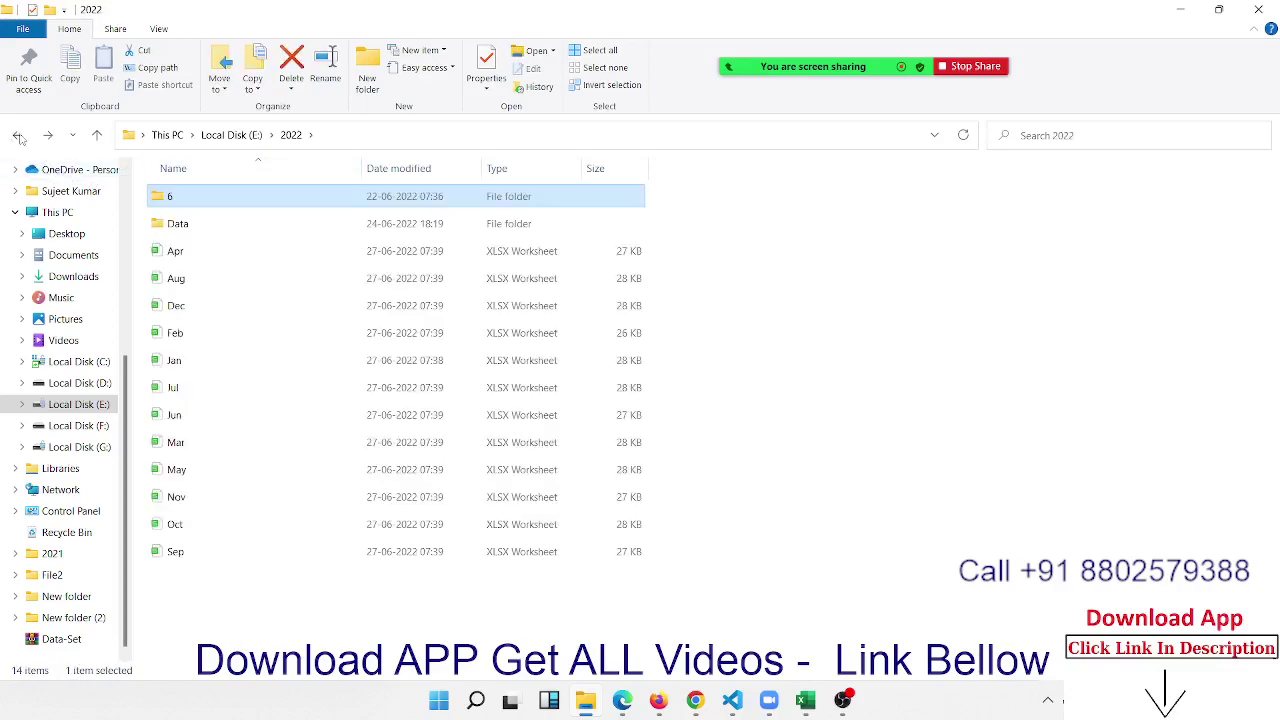
left_click(17, 136)
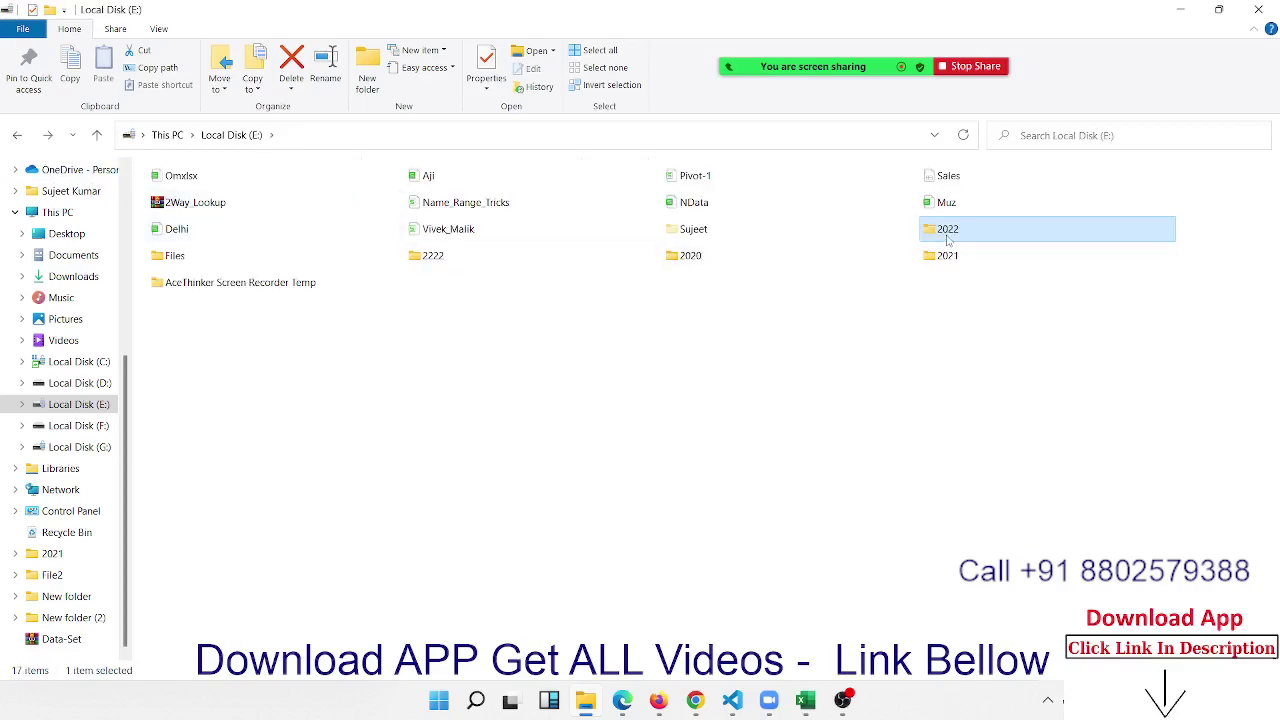
key("shift+Delete")
Step: Confirm deleting the old 2022 folder, then create a fresh 2022 folder on E: and open it
left_click(716, 418)
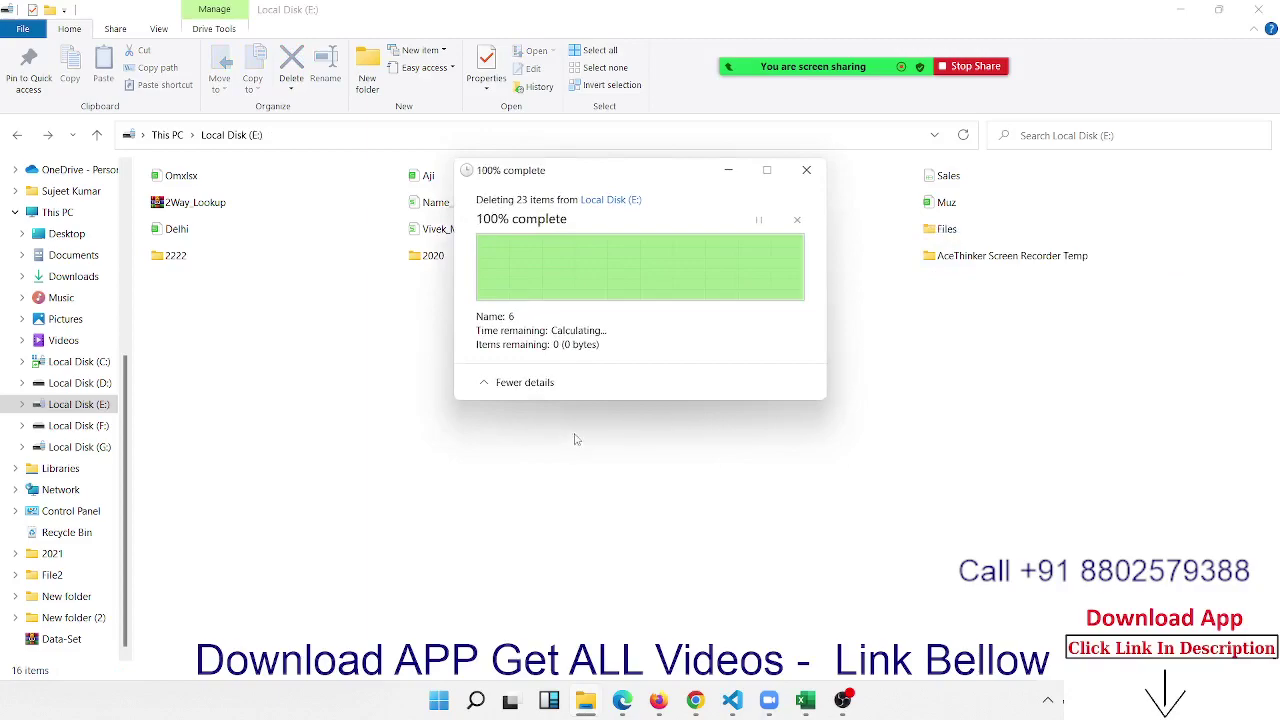
right_click(450, 325)
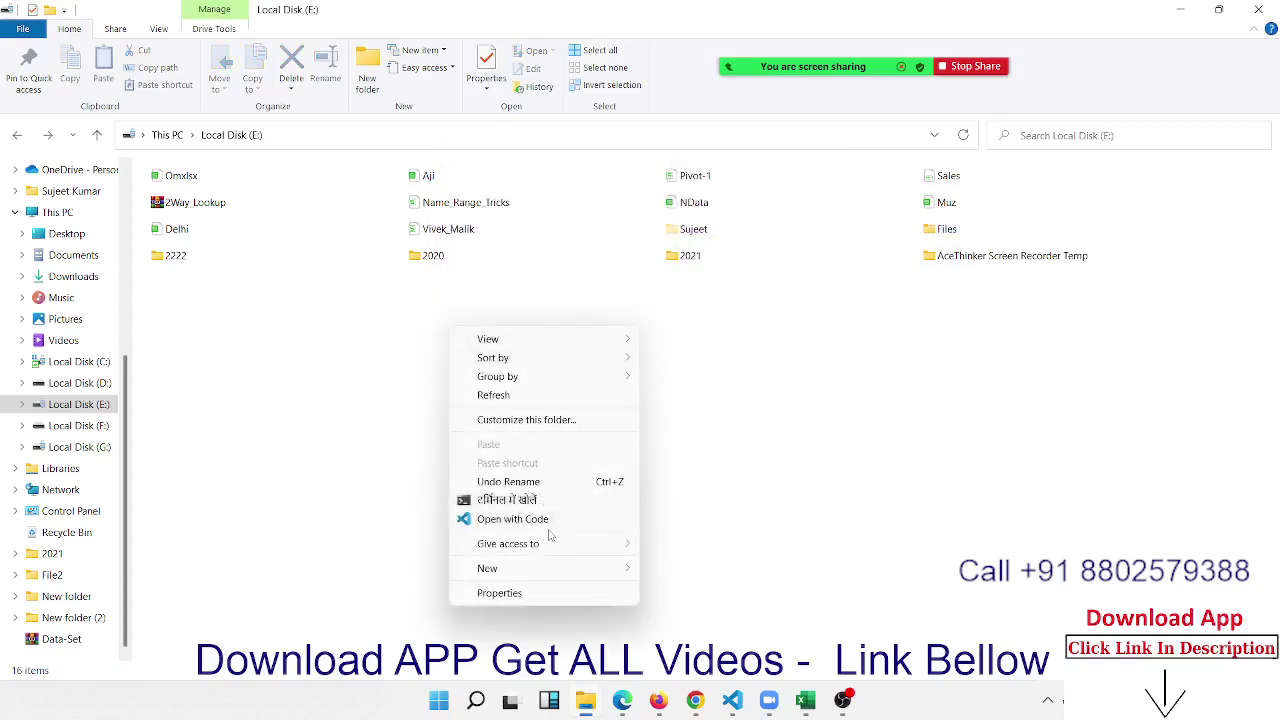
mouse_move(547, 571)
left_click(697, 250)
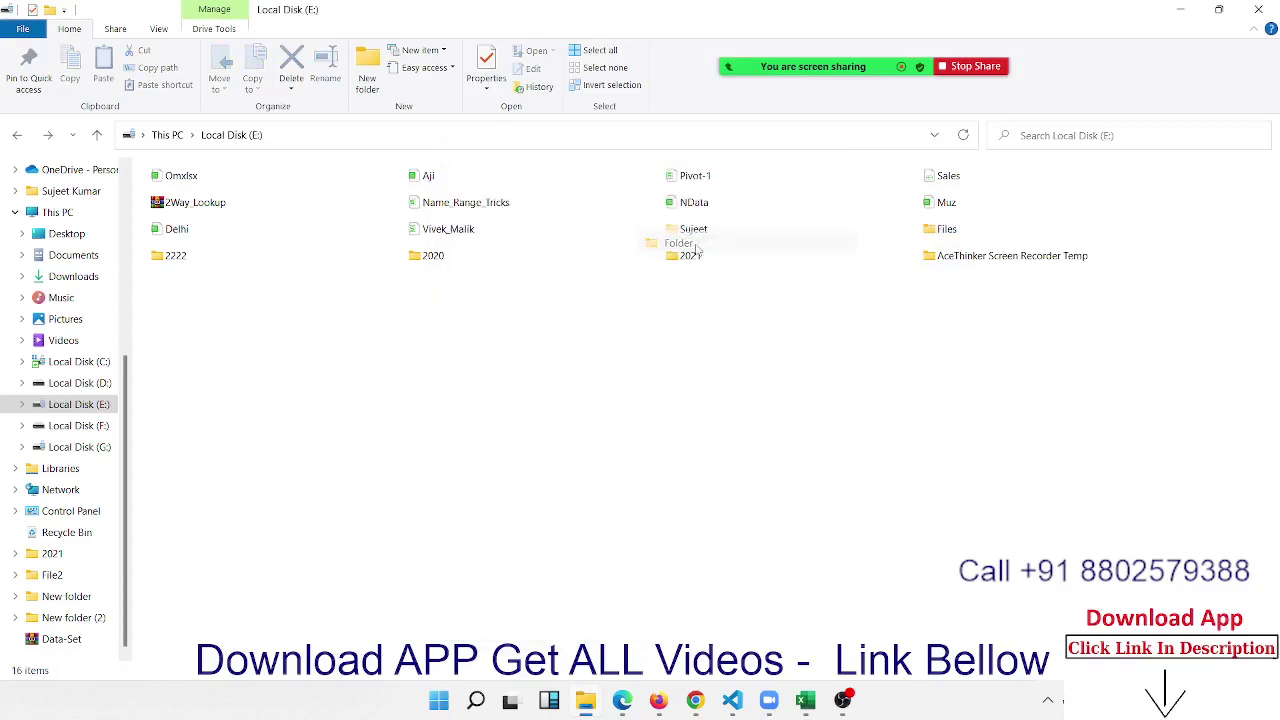
type("2022")
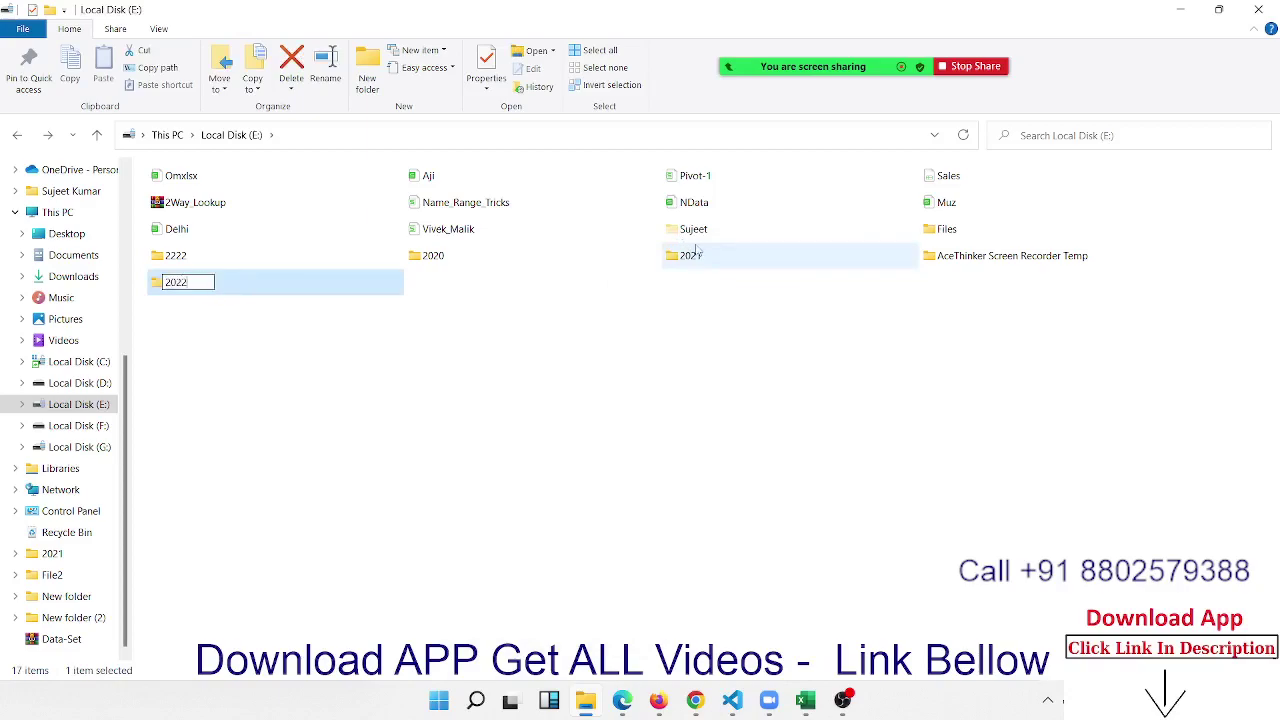
key("Return")
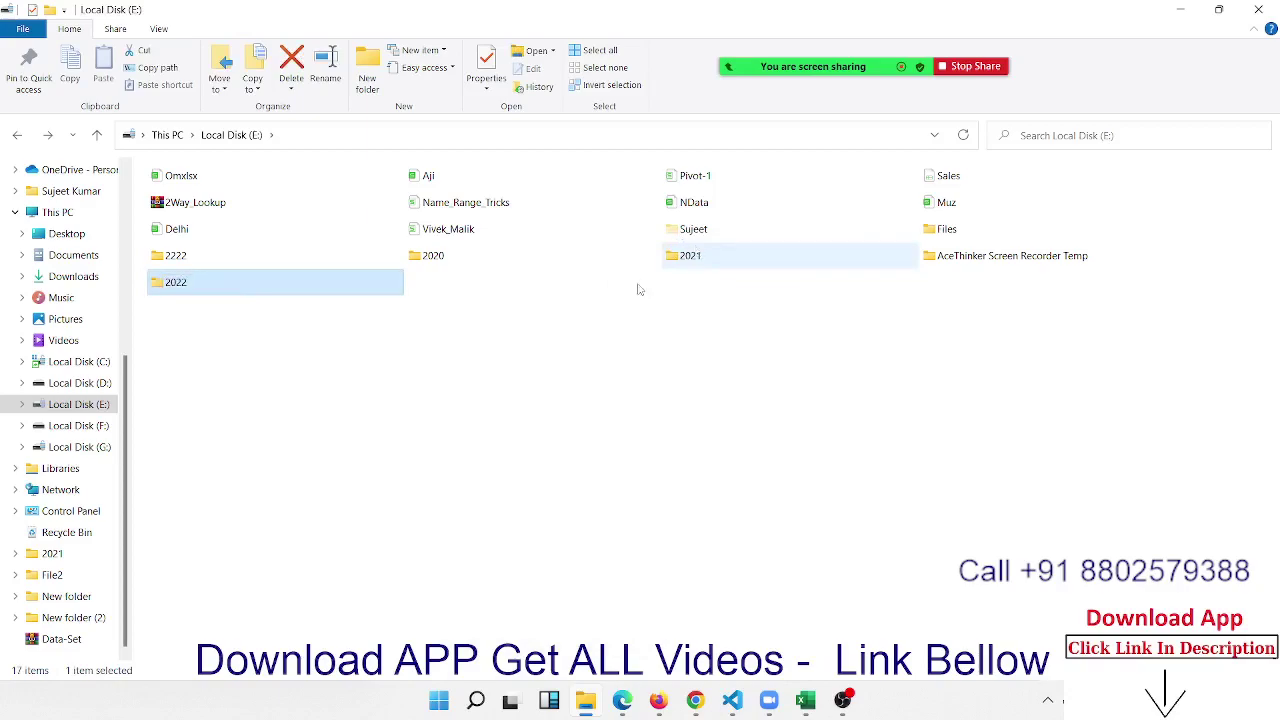
left_click(598, 361)
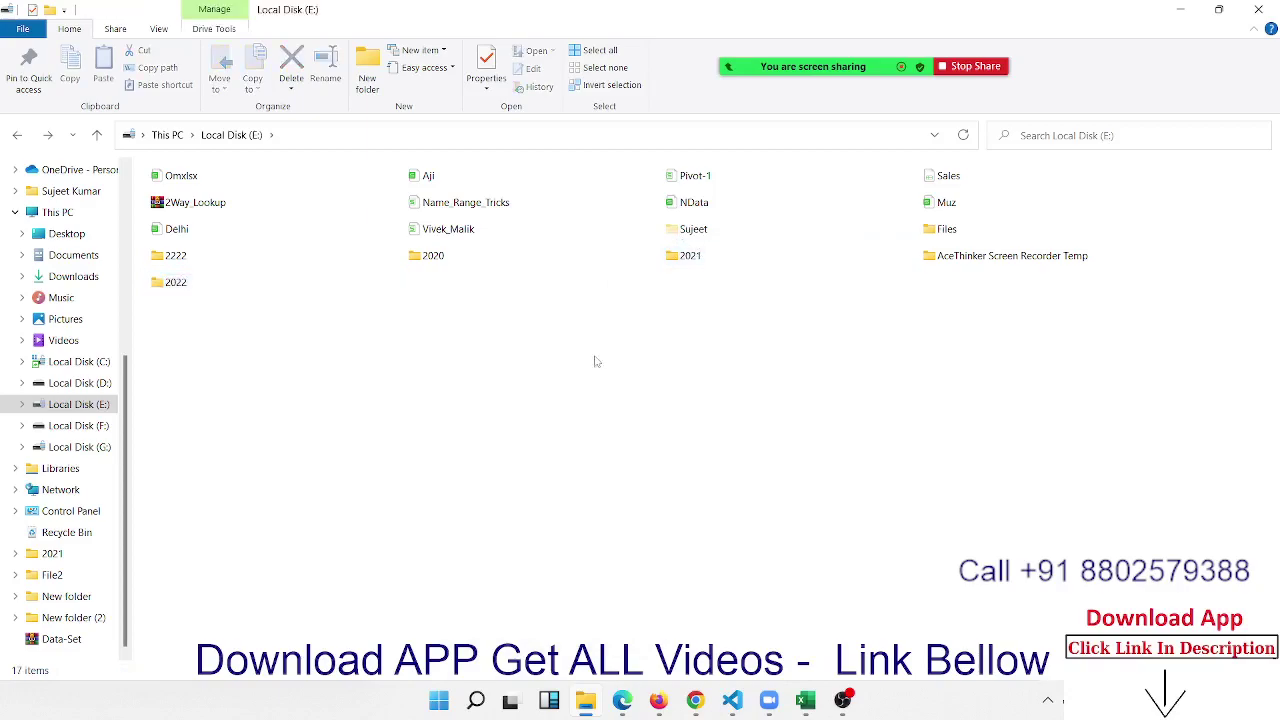
double_click(321, 286)
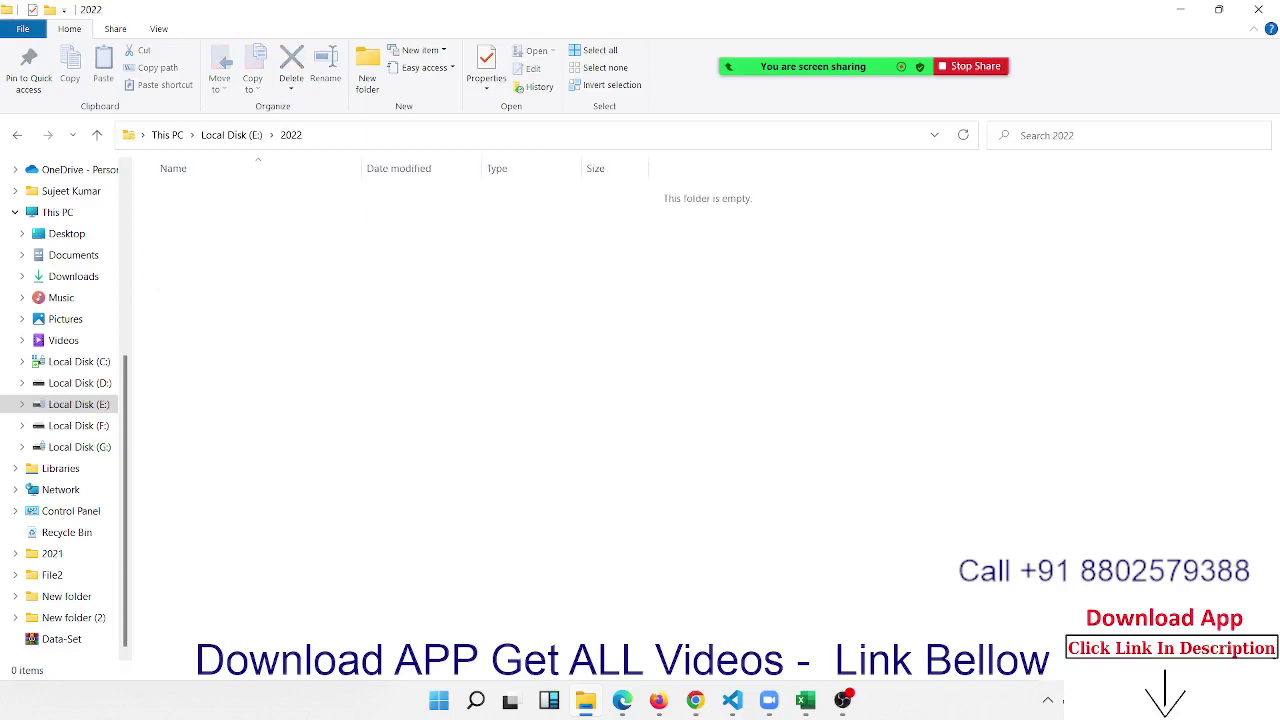
Step: Create a new subfolder named 6 inside the 2022 folder
right_click(339, 278)
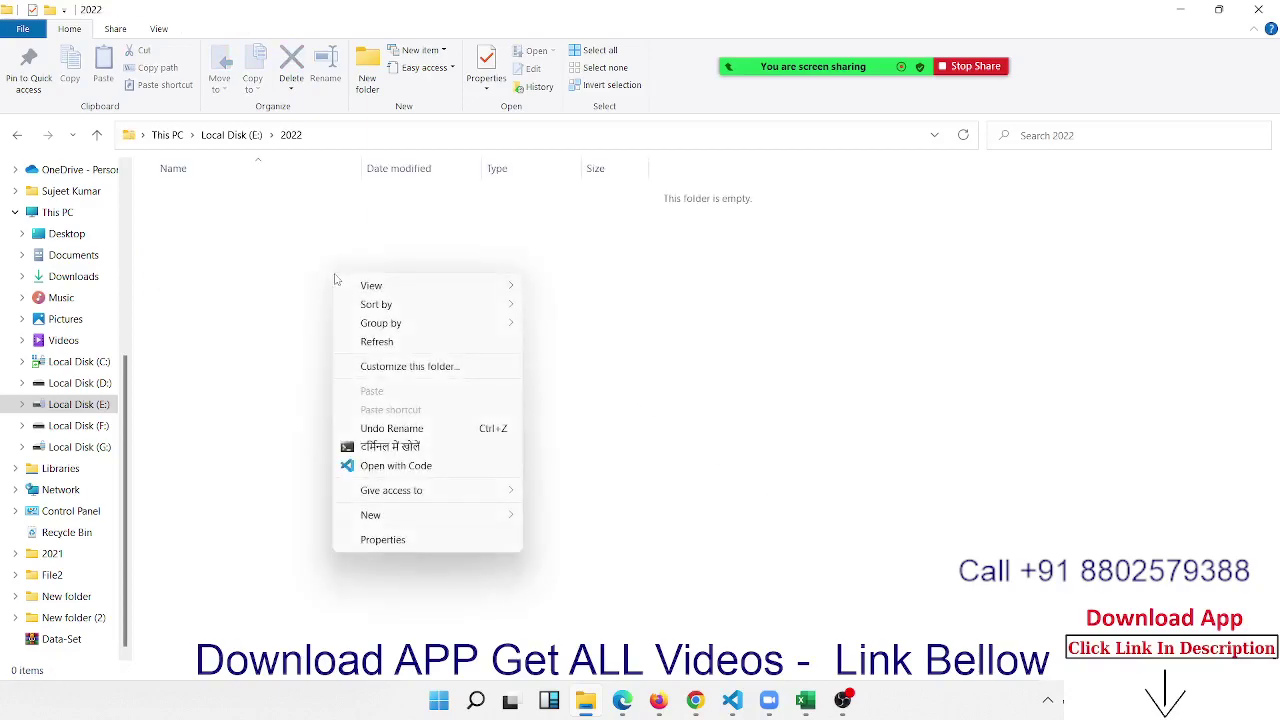
mouse_move(398, 518)
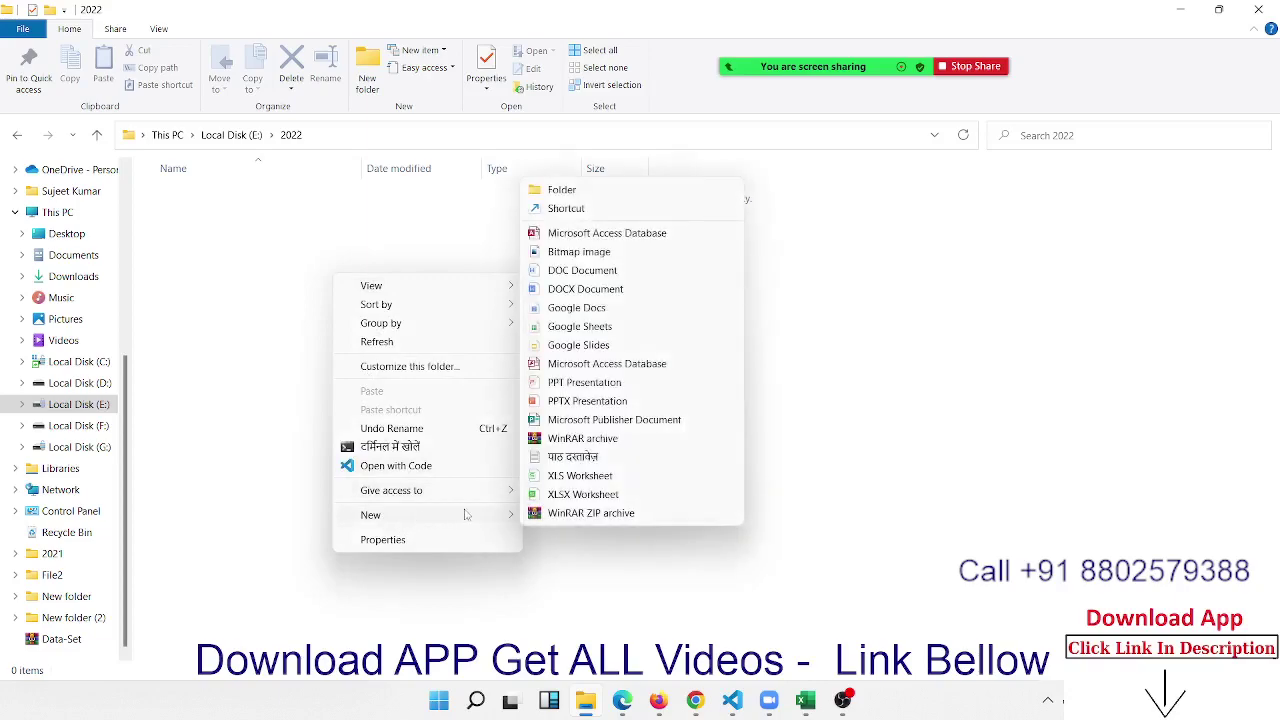
left_click(562, 190)
type("6")
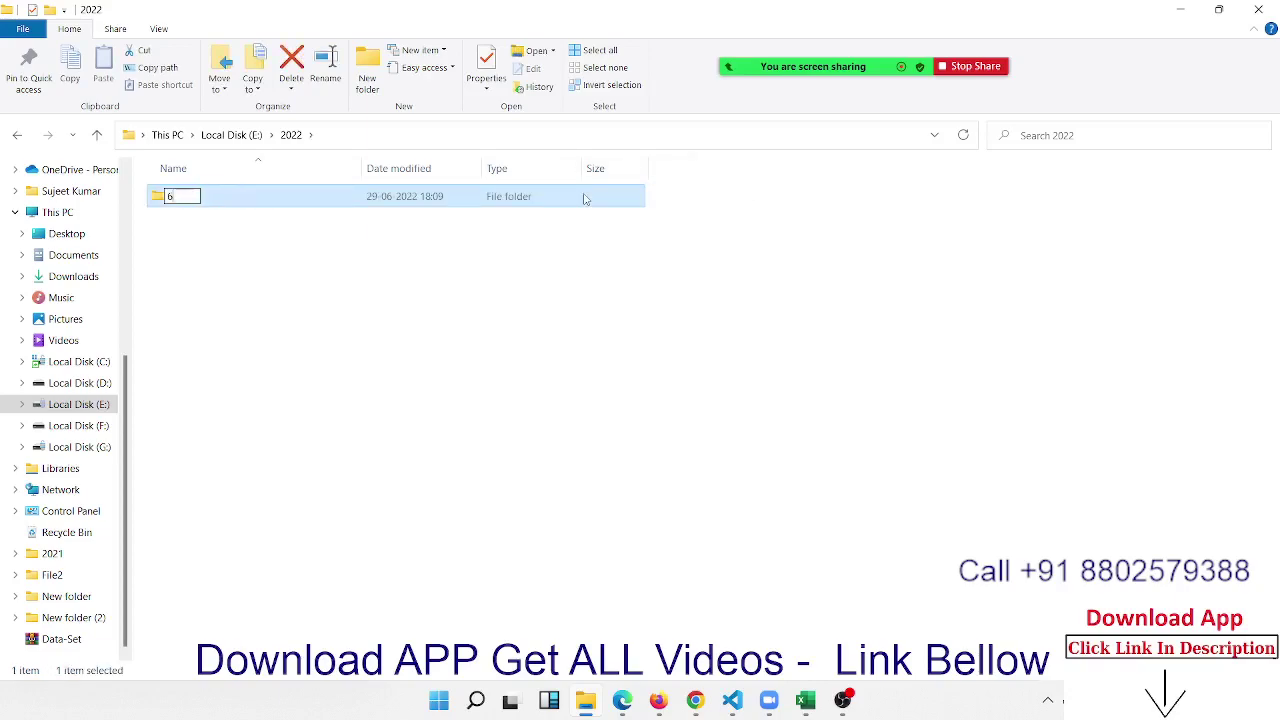
key("Return")
Step: Inside folder 6, create a subfolder named 29 and open it
double_click(258, 206)
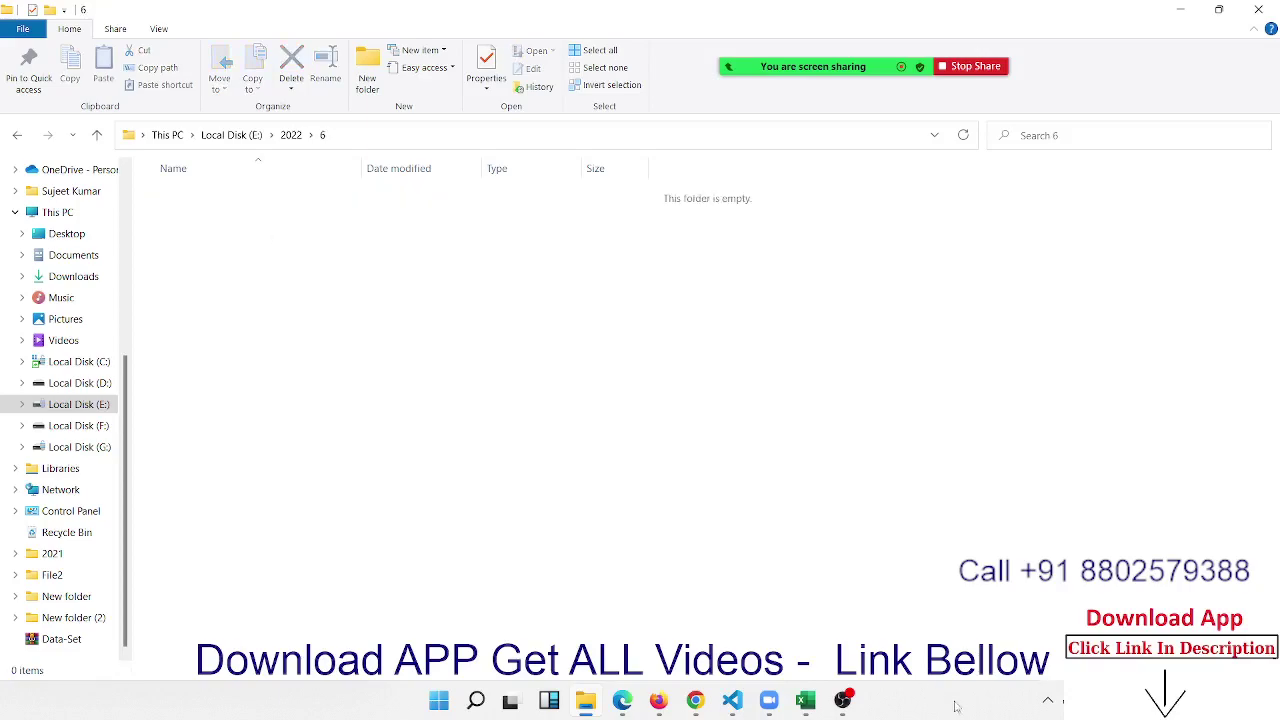
right_click(279, 245)
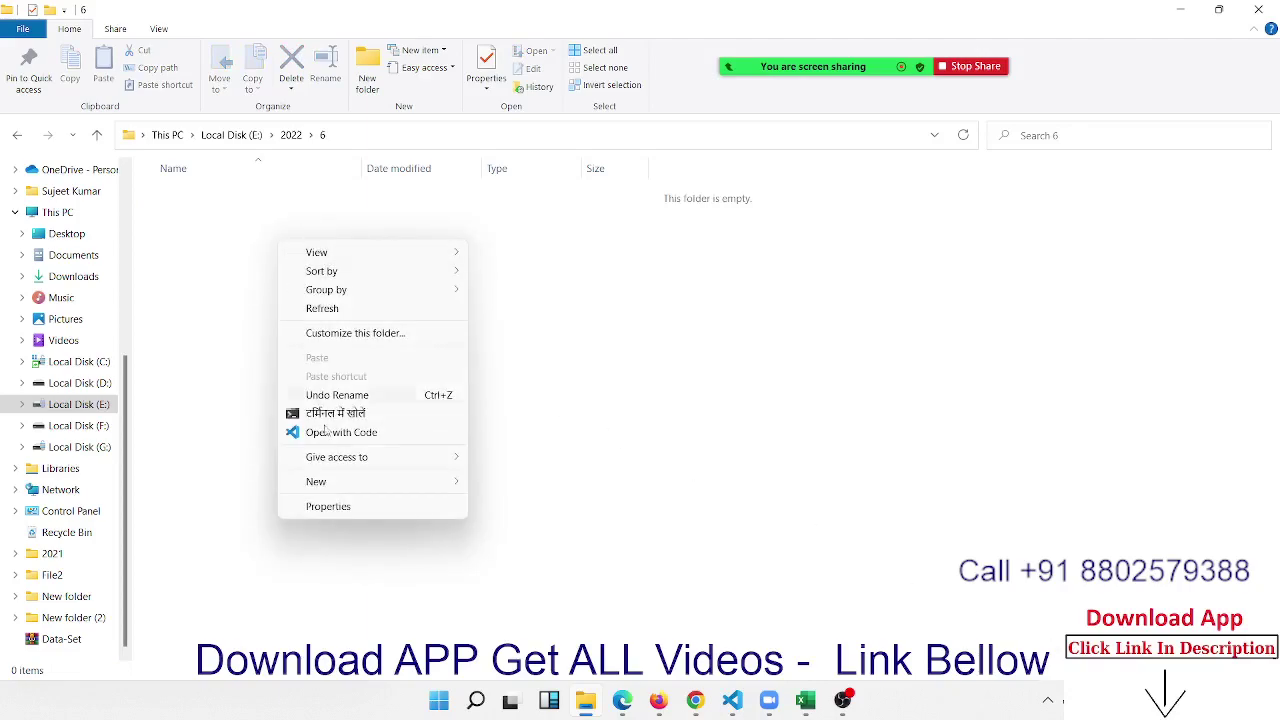
mouse_move(347, 484)
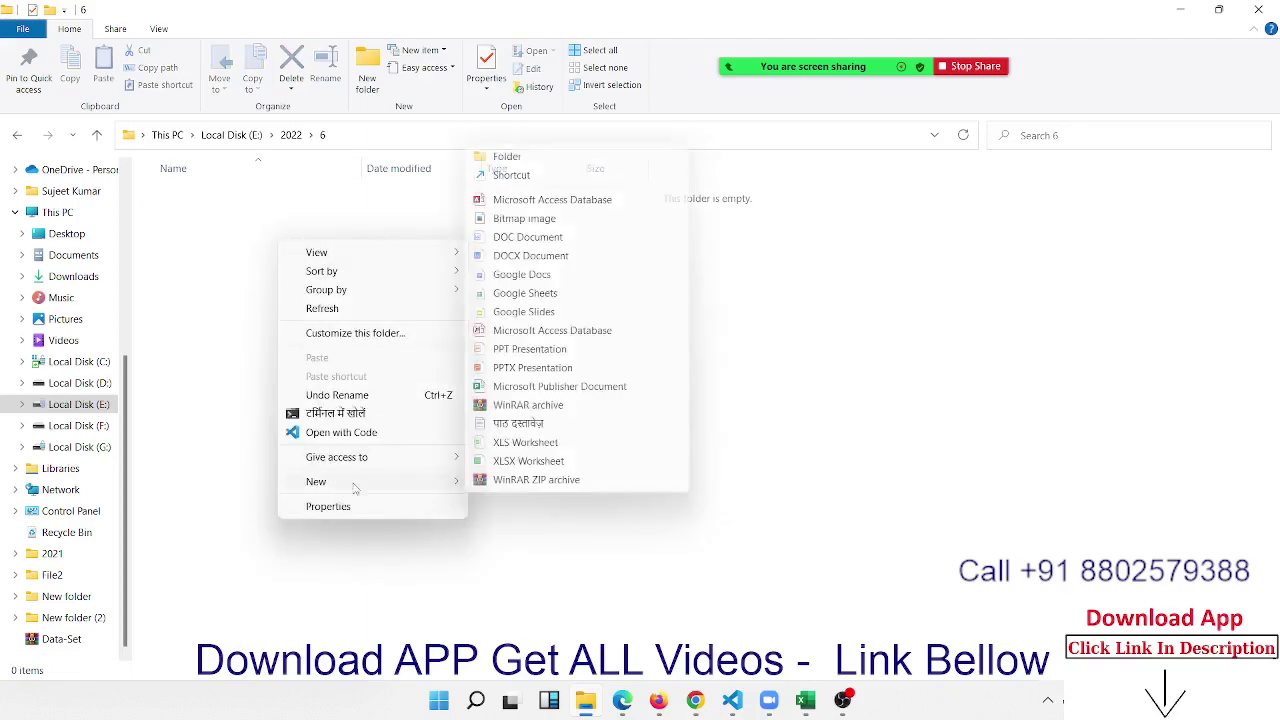
left_click(531, 160)
type("2")
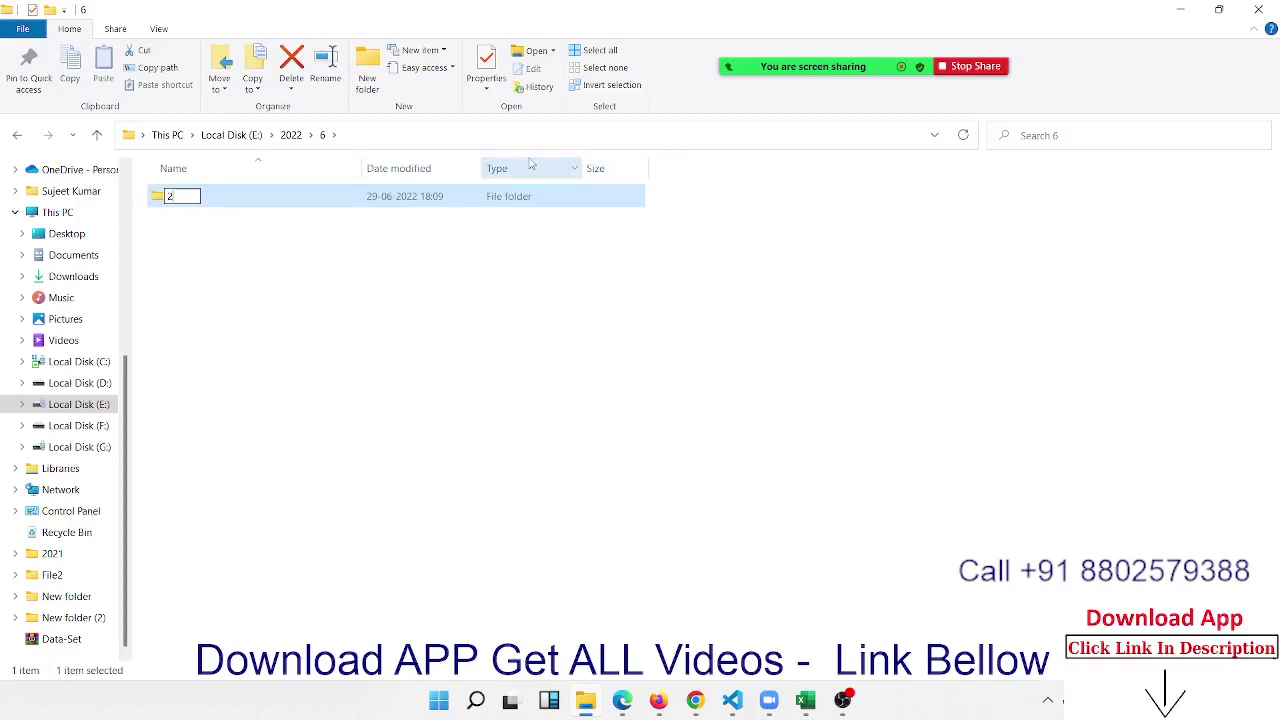
type("9")
key("Return")
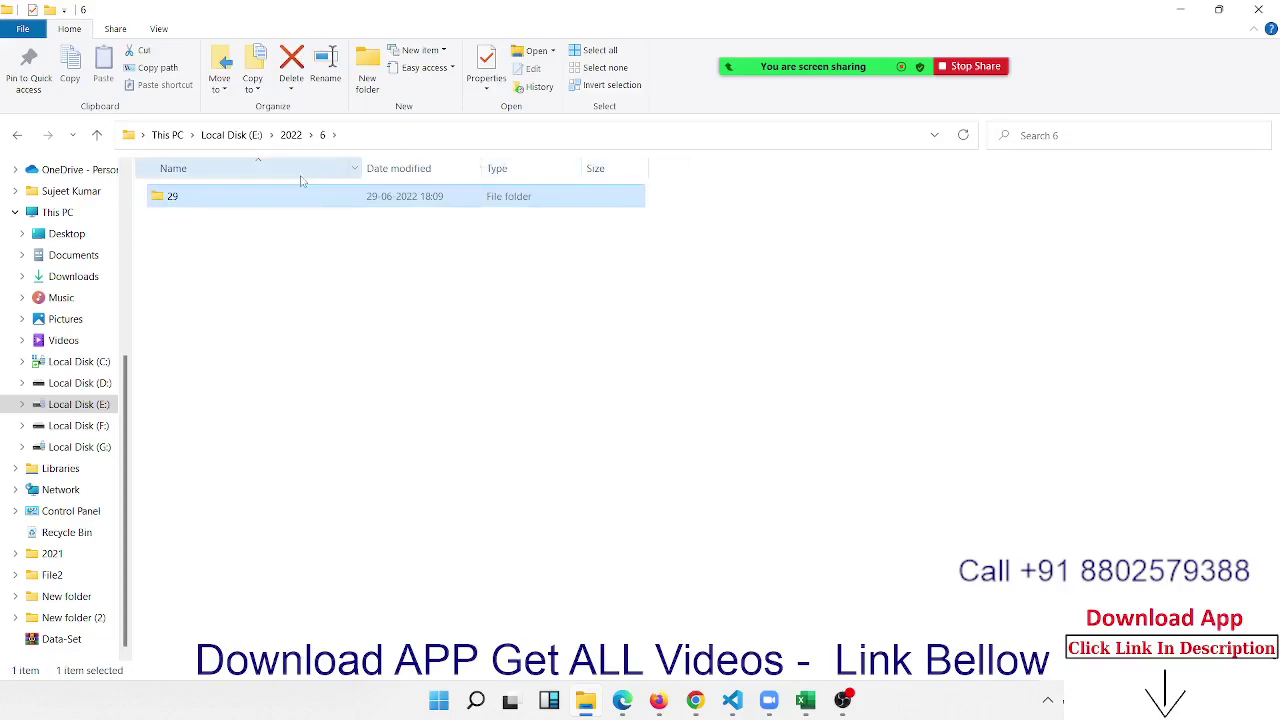
double_click(280, 205)
Step: Create a new Excel workbook named 29 inside folder 29
right_click(278, 213)
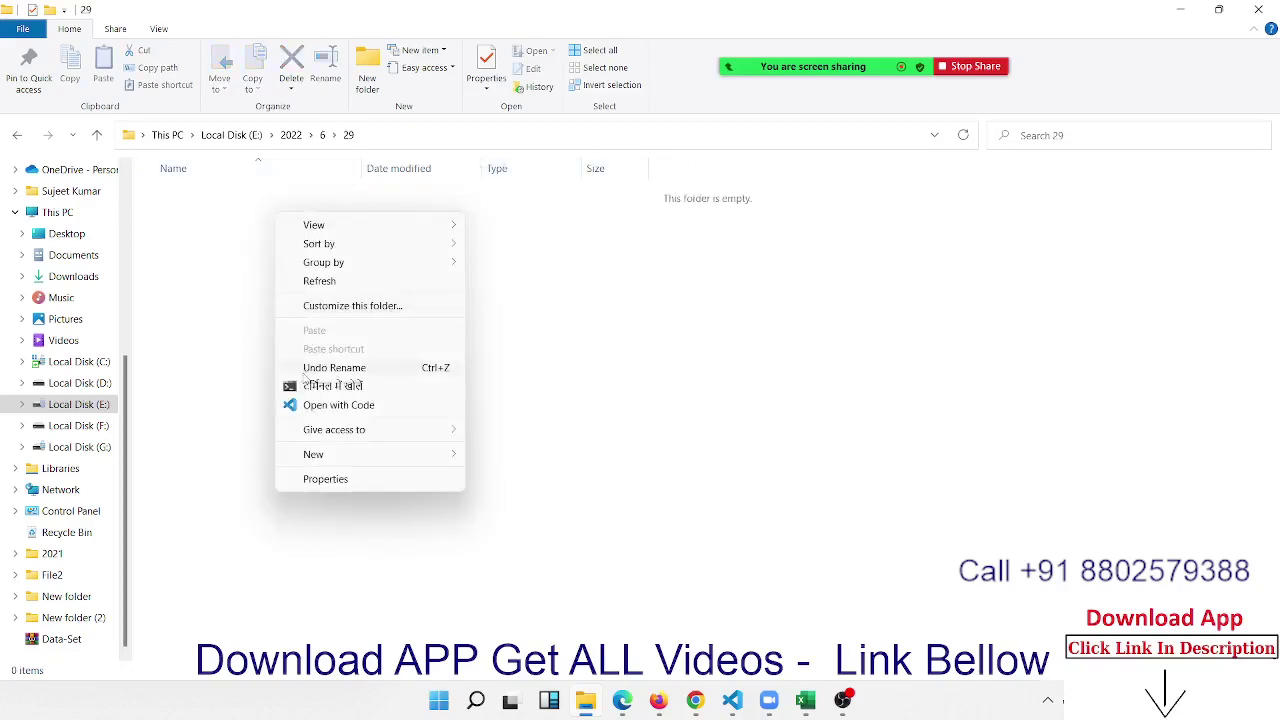
mouse_move(330, 456)
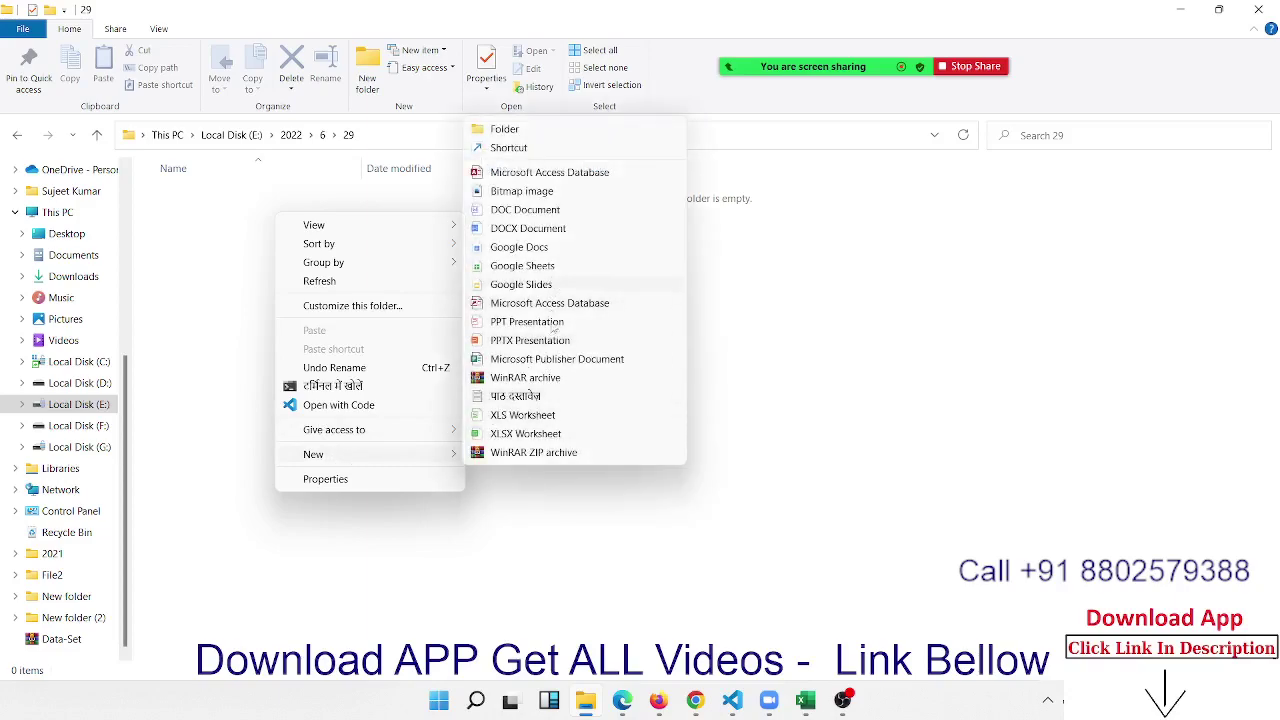
left_click(547, 437)
type("2")
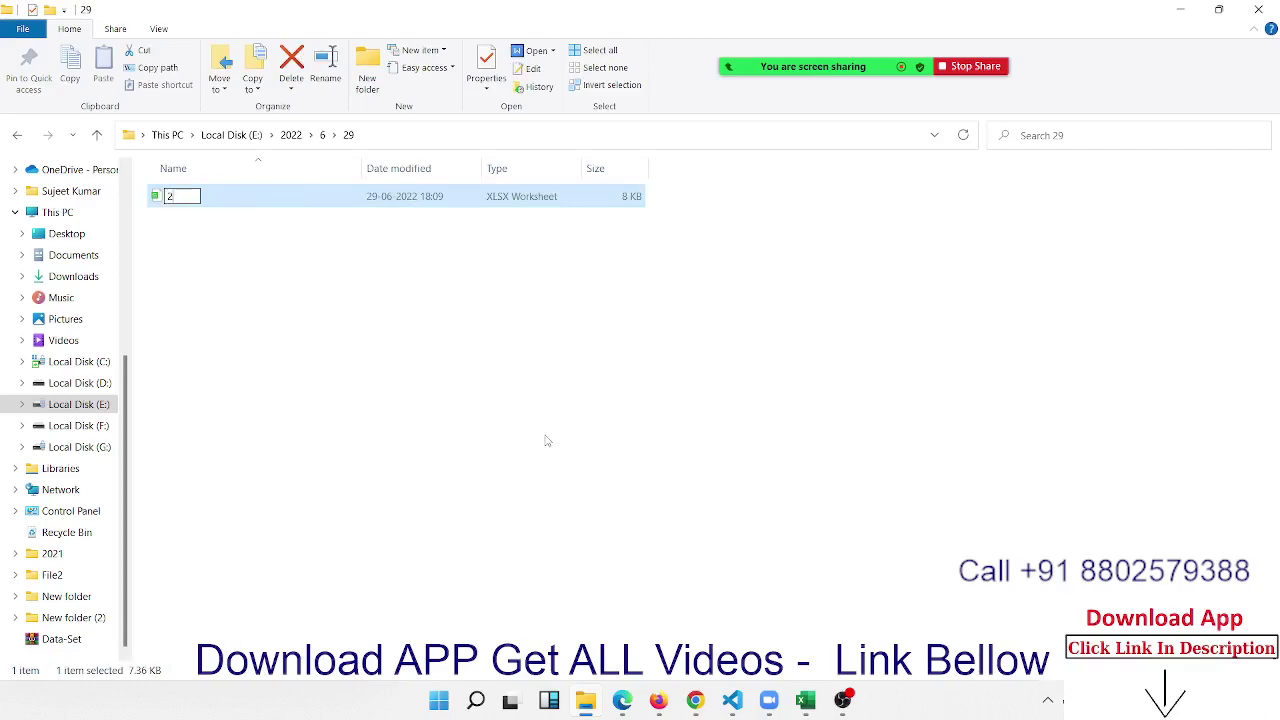
type("9")
key("Return")
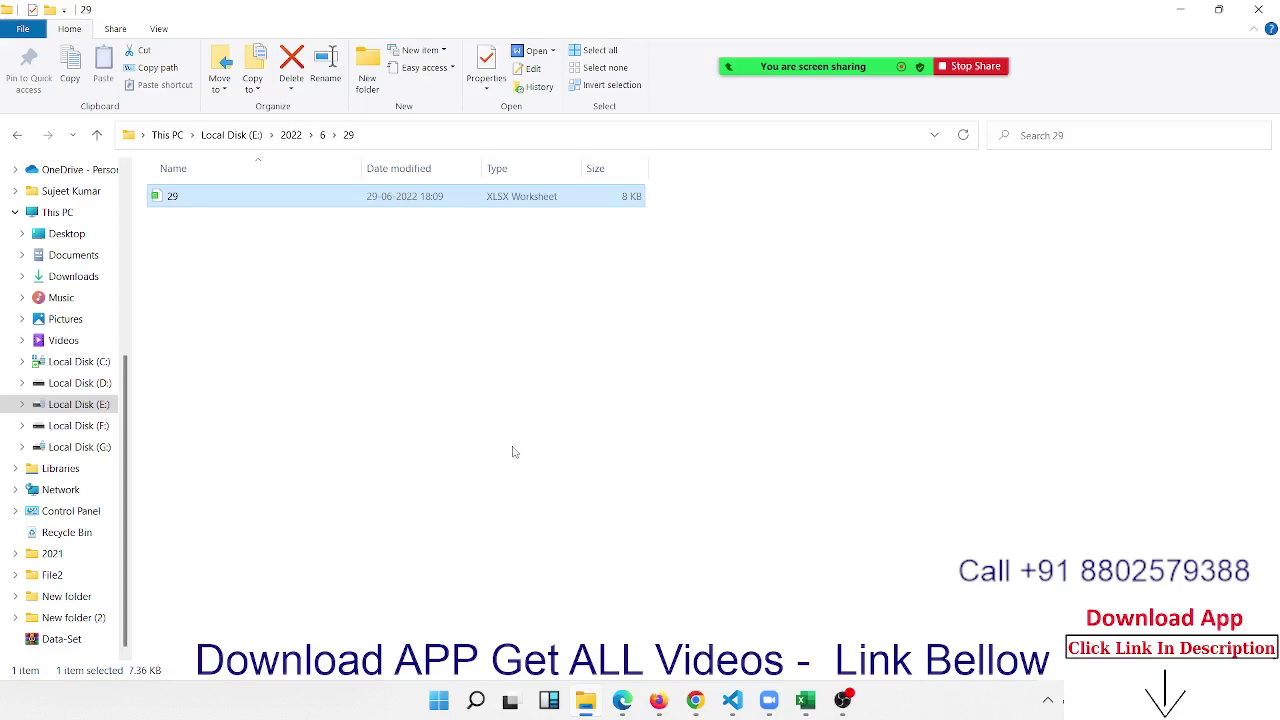
Step: Permanently delete the 2022 folder from drive E:
left_click(209, 140)
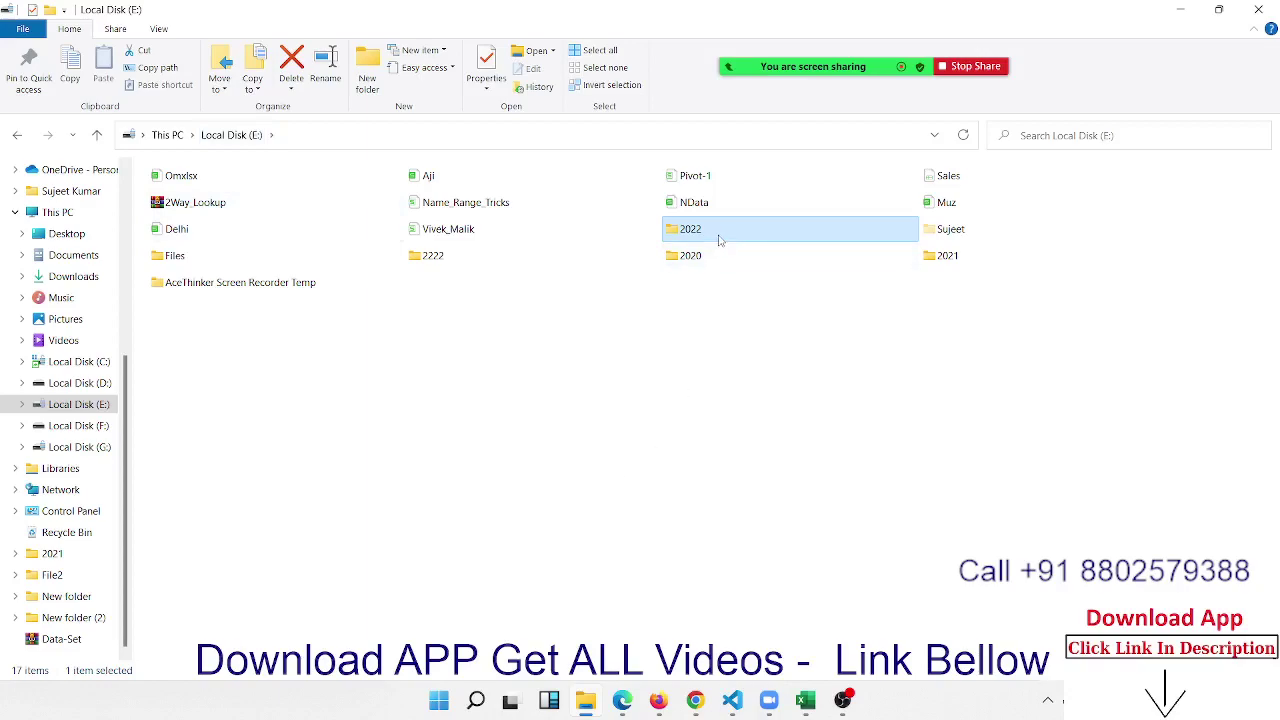
key("shift+Delete")
left_click(695, 412)
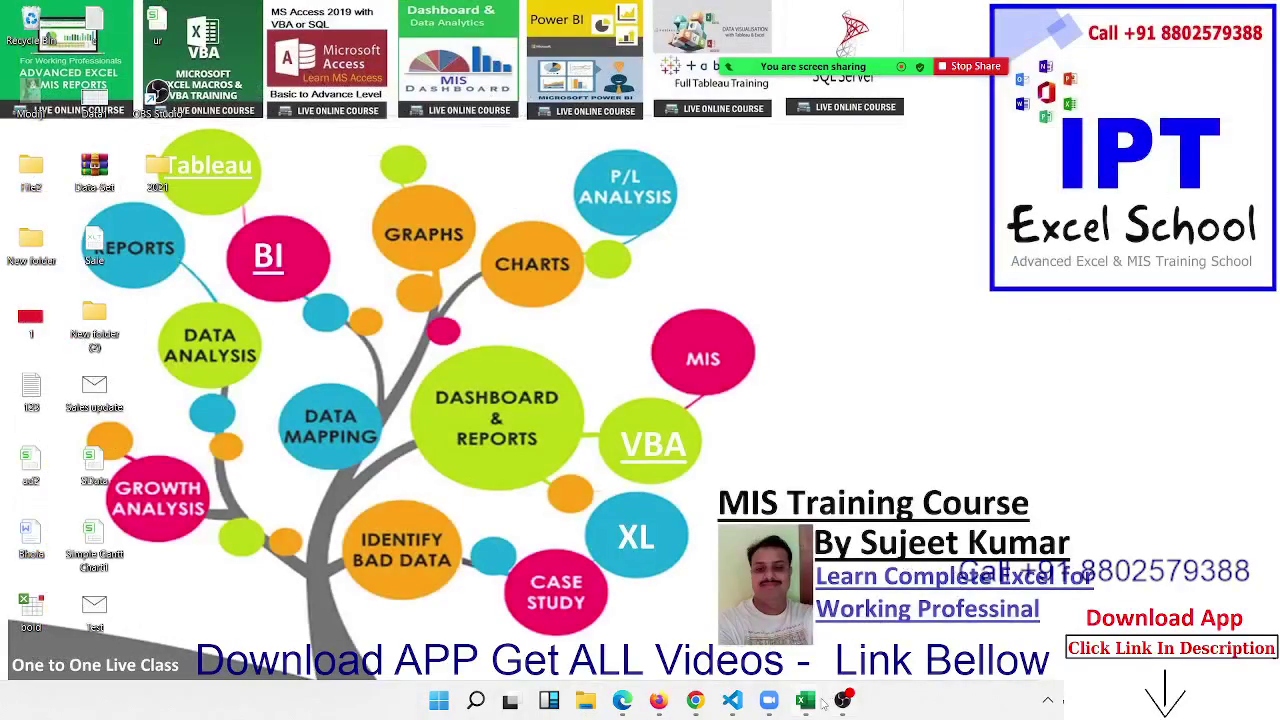
Step: Bring the Book1 workbook to the front in Excel and add a new blank worksheet
mouse_move(818, 705)
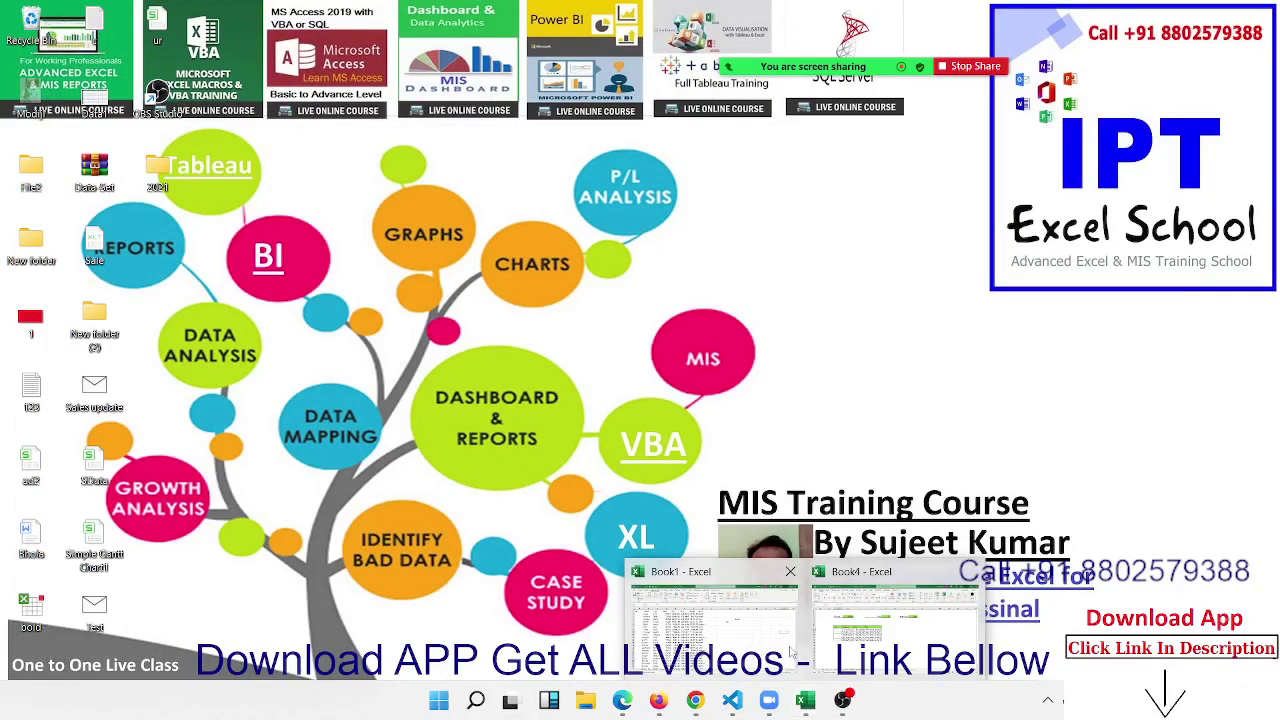
left_click(795, 655)
left_click(525, 331)
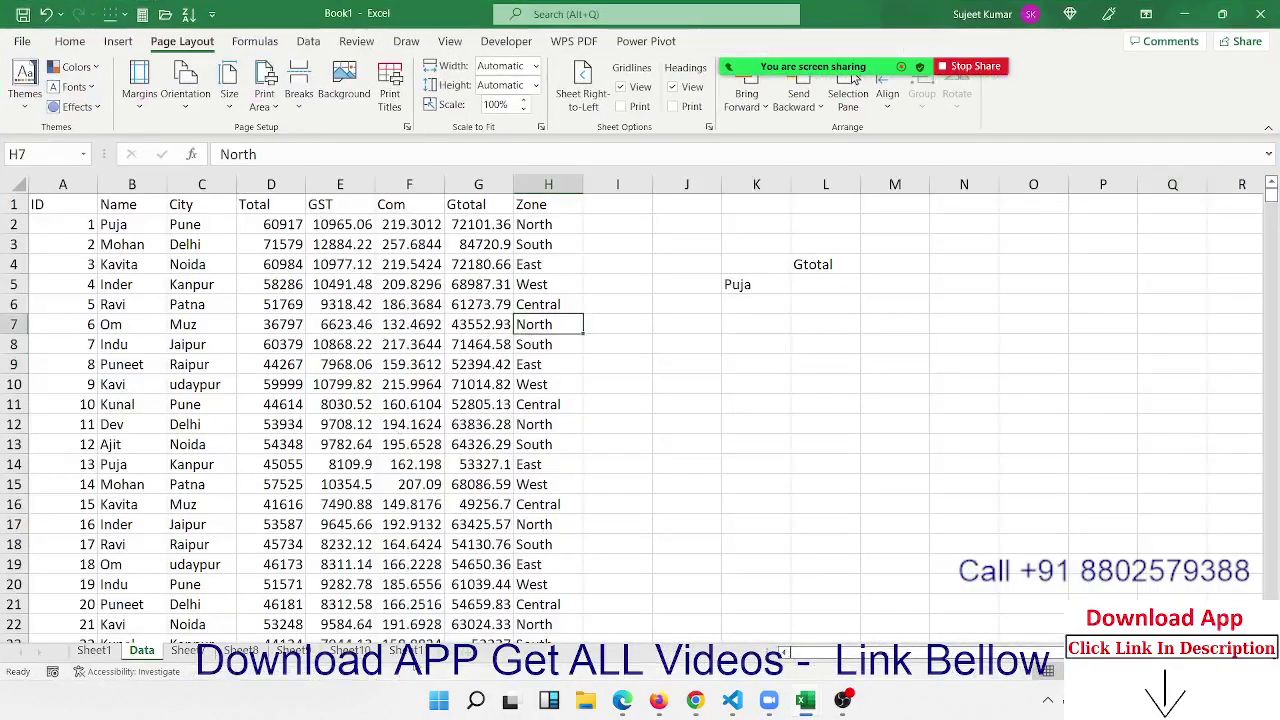
left_click(405, 651)
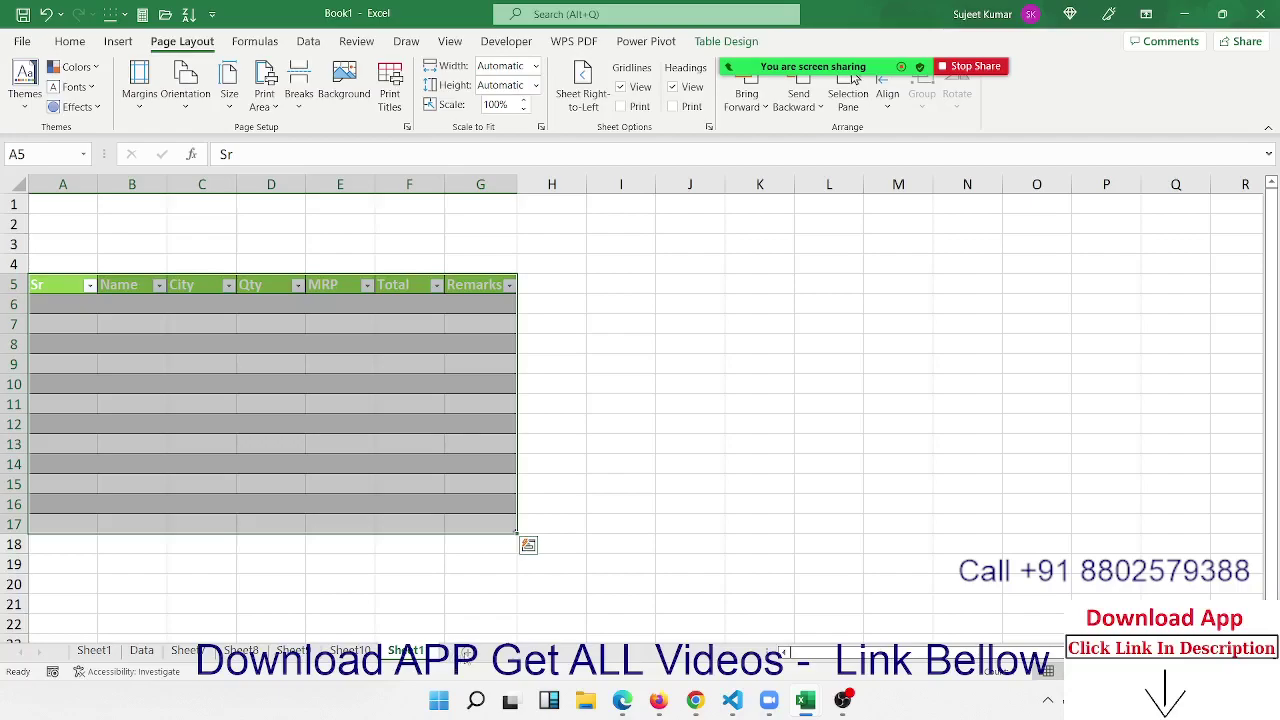
left_click(466, 652)
left_click(644, 308)
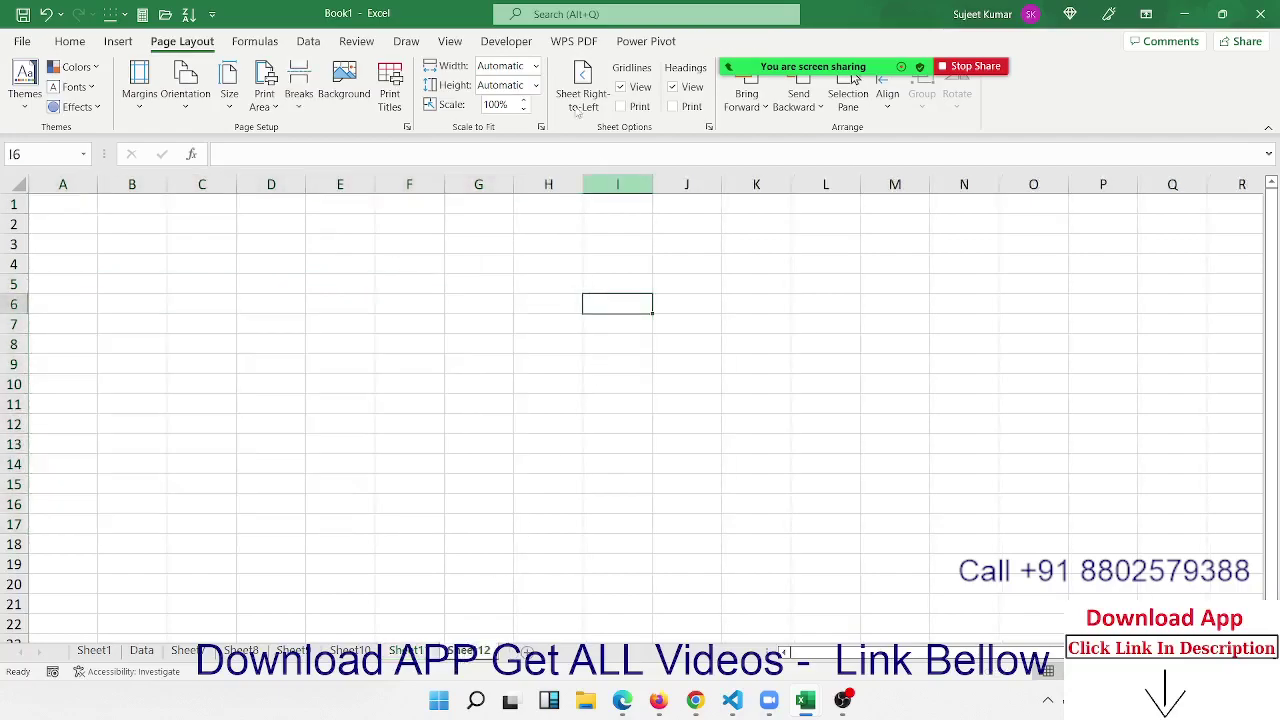
left_click(506, 41)
Step: Open the VBA editor, insert a new module, and snap it left beside Excel on the right
left_click(24, 90)
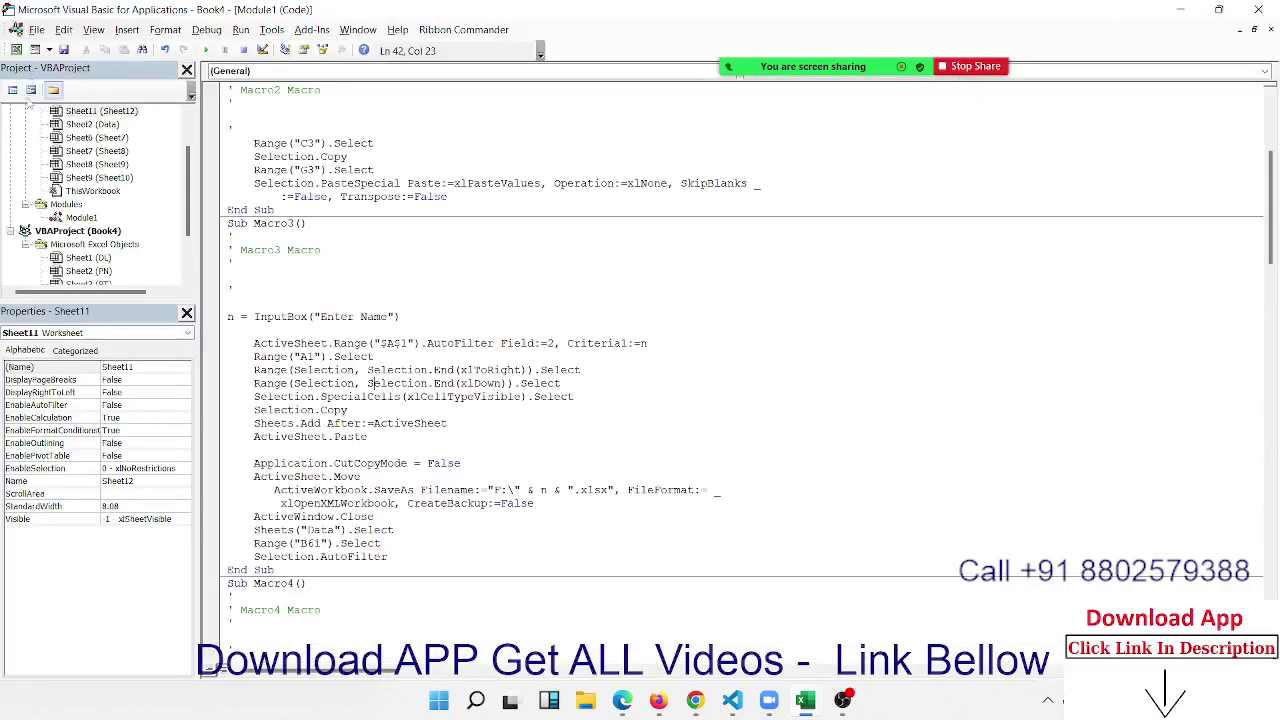
scroll(128, 284, "up", 2)
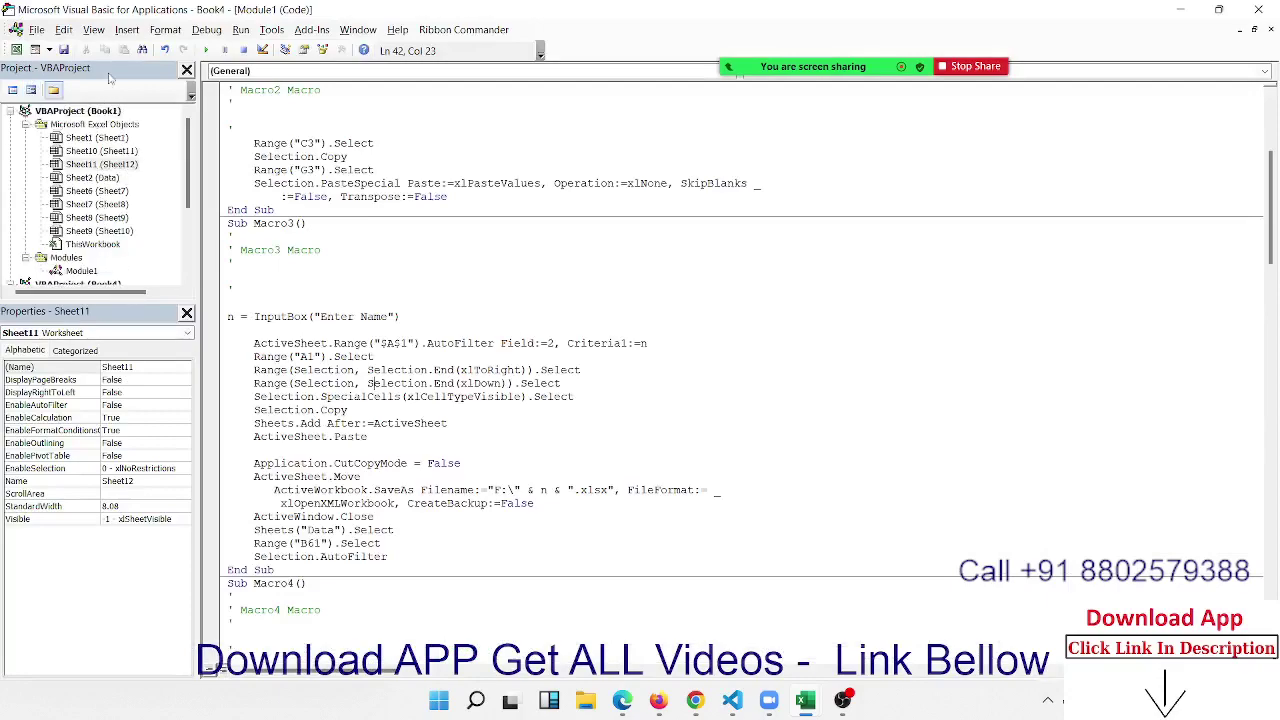
left_click(126, 29)
left_click(150, 84)
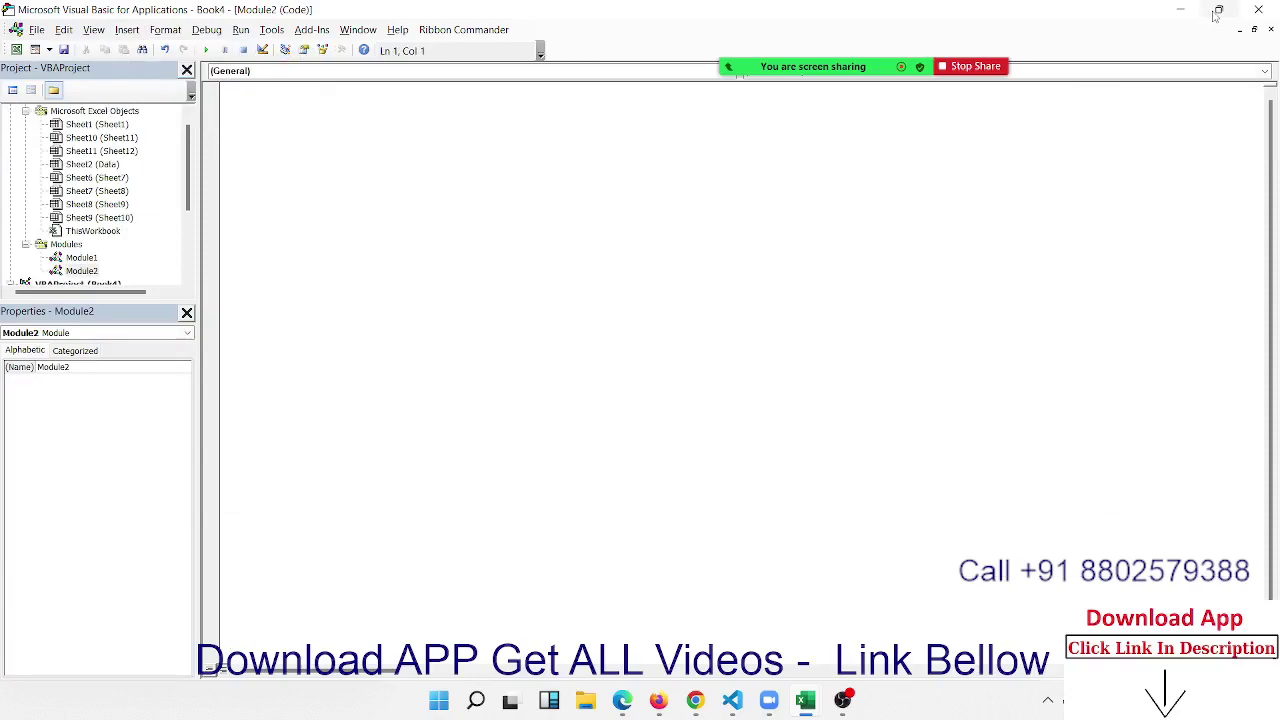
mouse_move(1216, 14)
left_click(1134, 55)
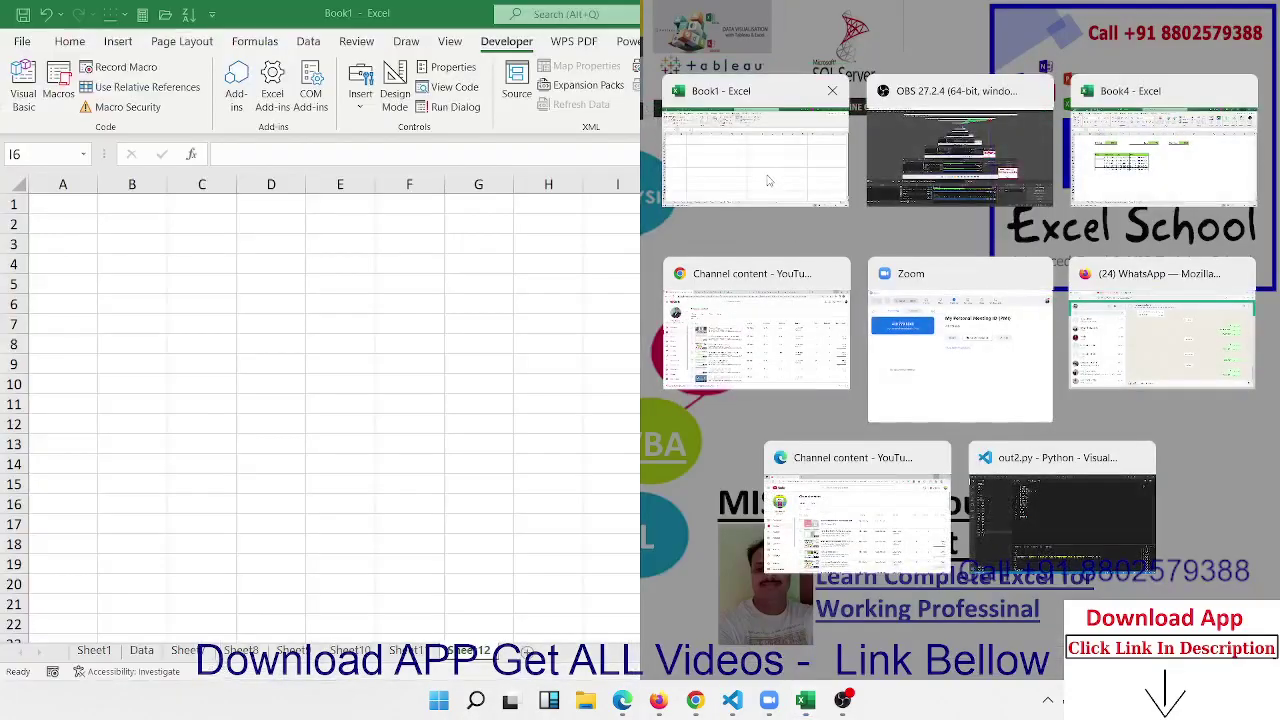
left_click(768, 181)
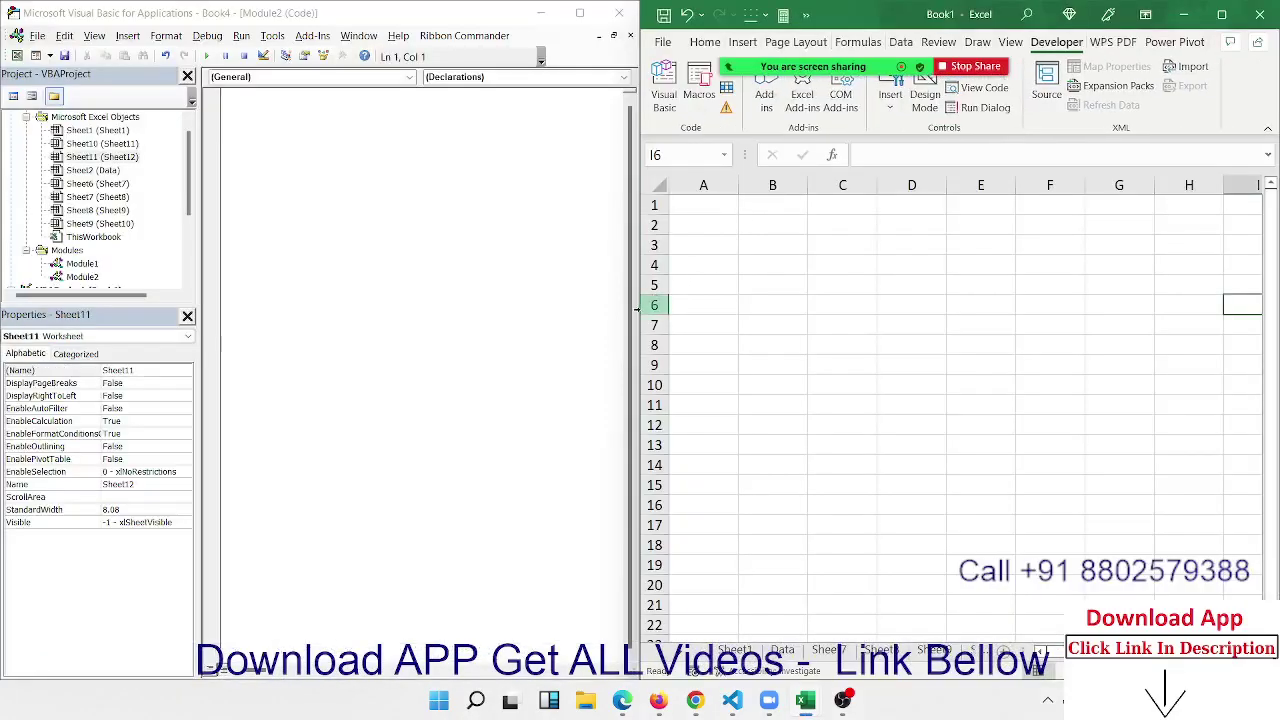
left_click(628, 314)
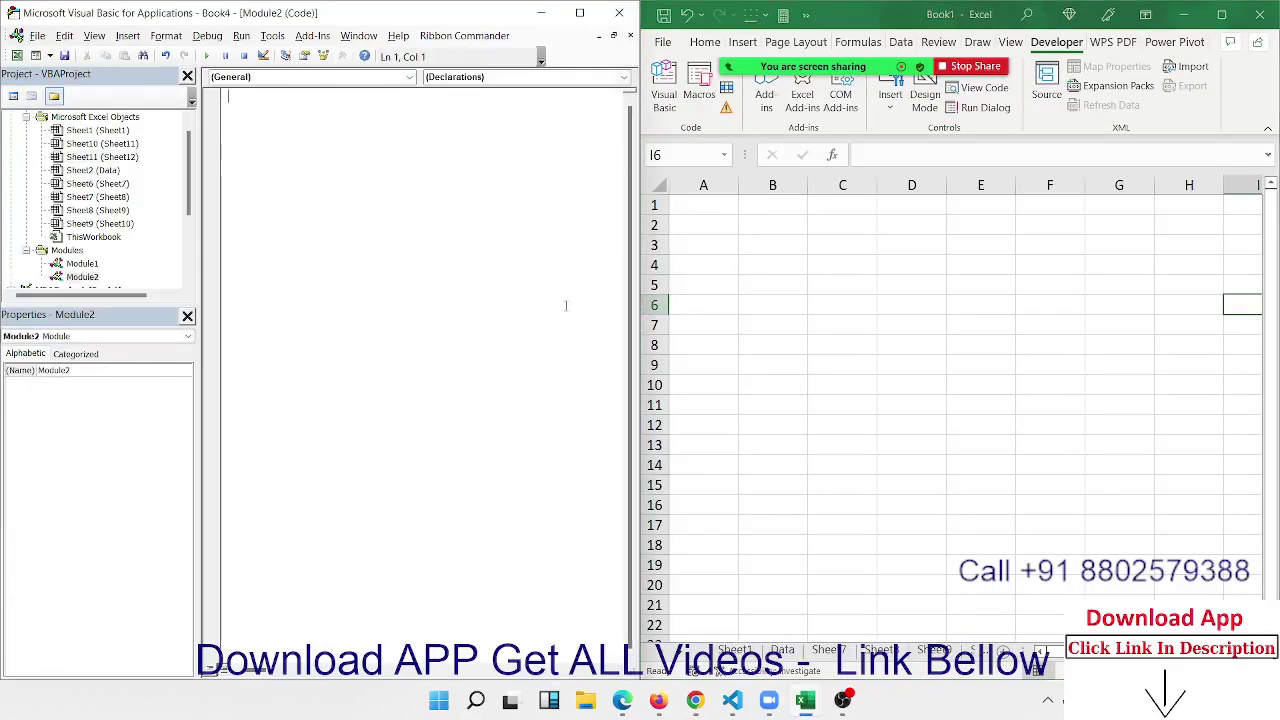
left_click(631, 316)
left_click_drag(636, 318, 678, 318)
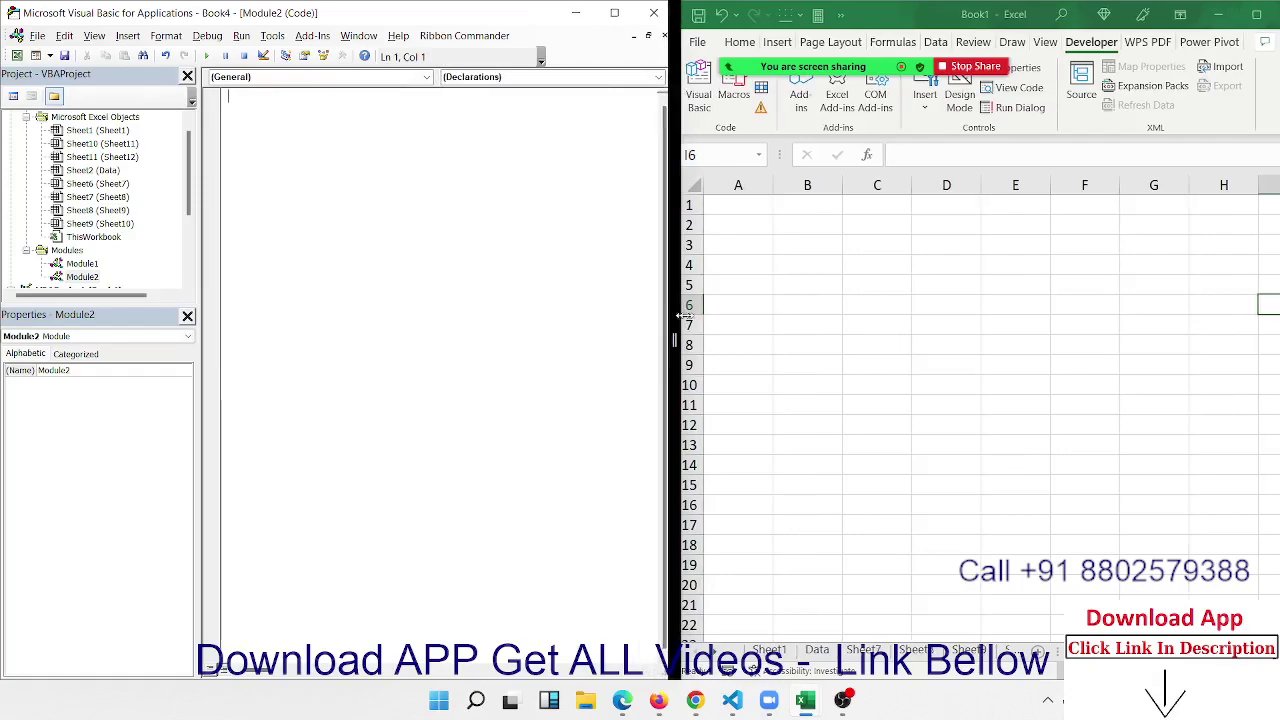
Step: Write an empty procedure in the module, renaming it from rr to FLc
type("su")
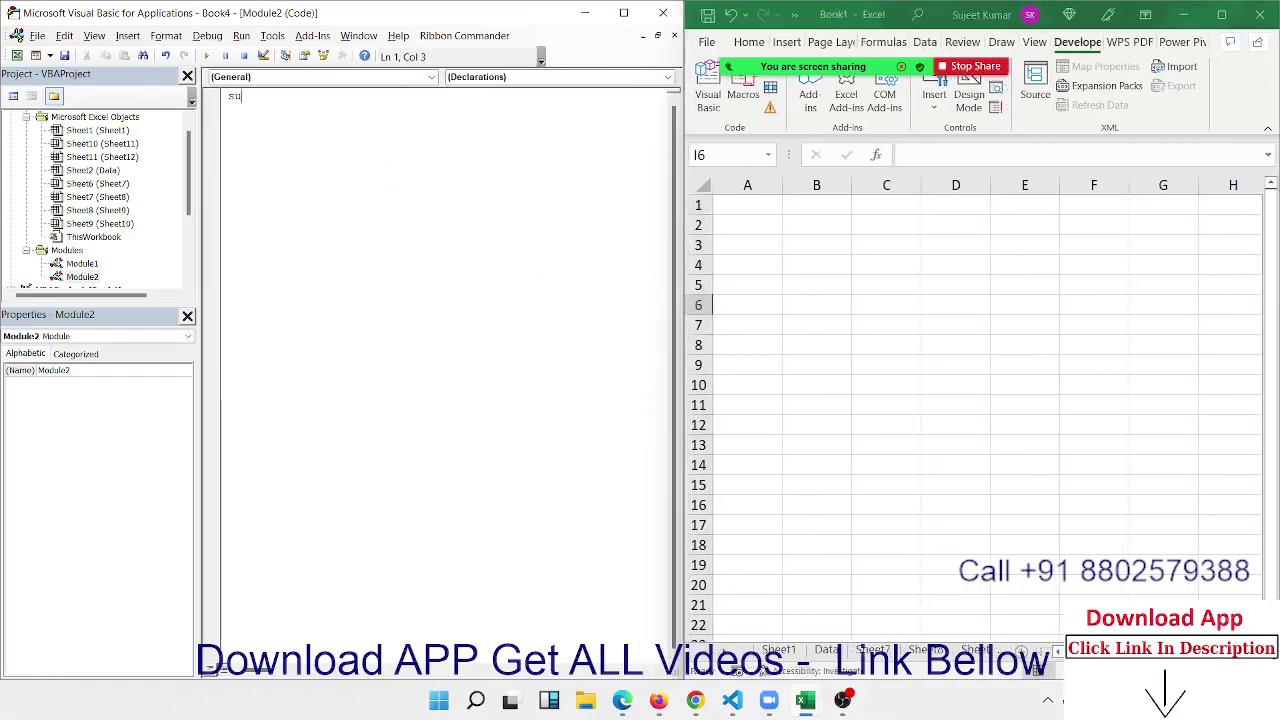
type("b rr(")
type(")")
key("Return")
key("Return")
key("Return")
key("Return")
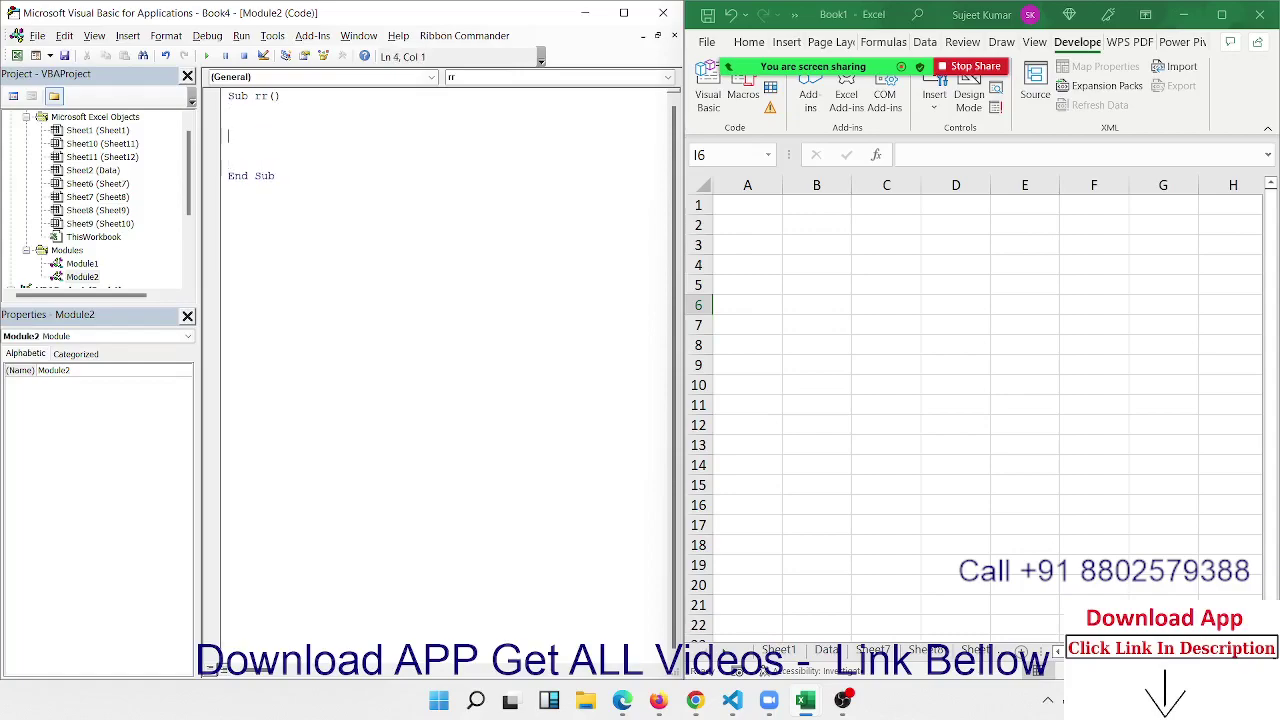
left_click(229, 122)
left_click(241, 96)
key("Delete")
key("Delete")
type("F1")
type("c")
key("Down")
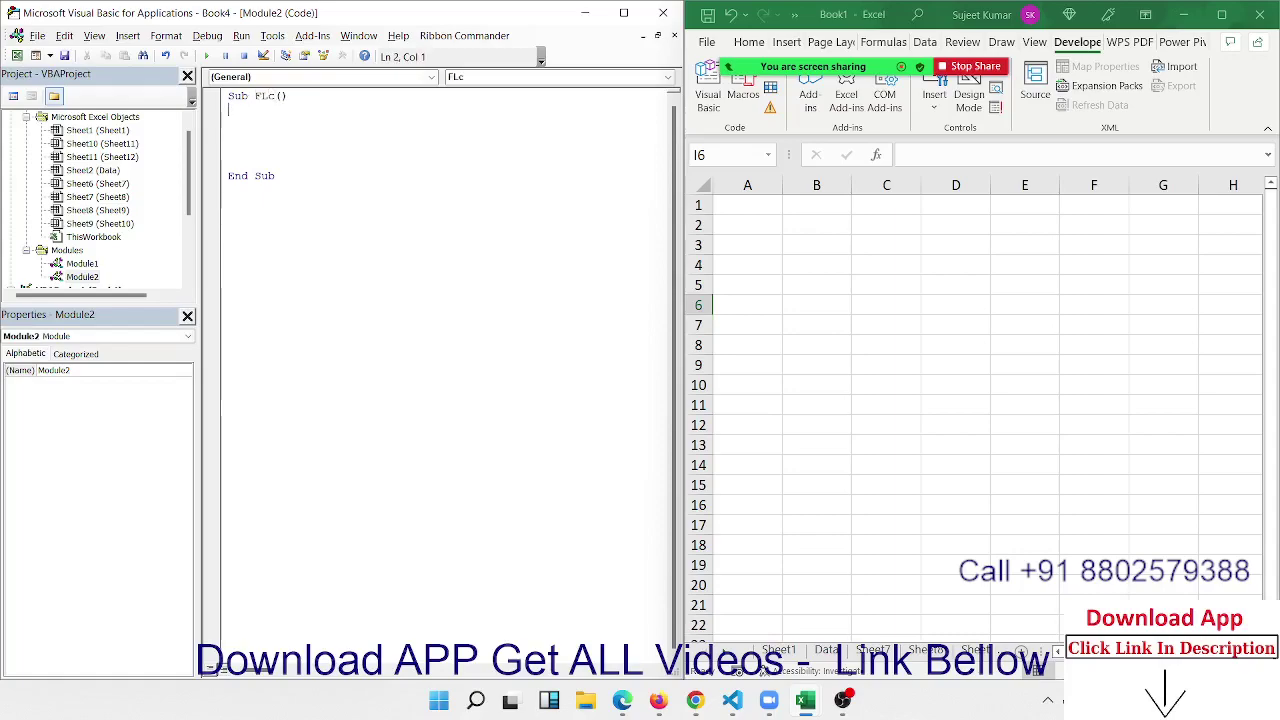
key("Return")
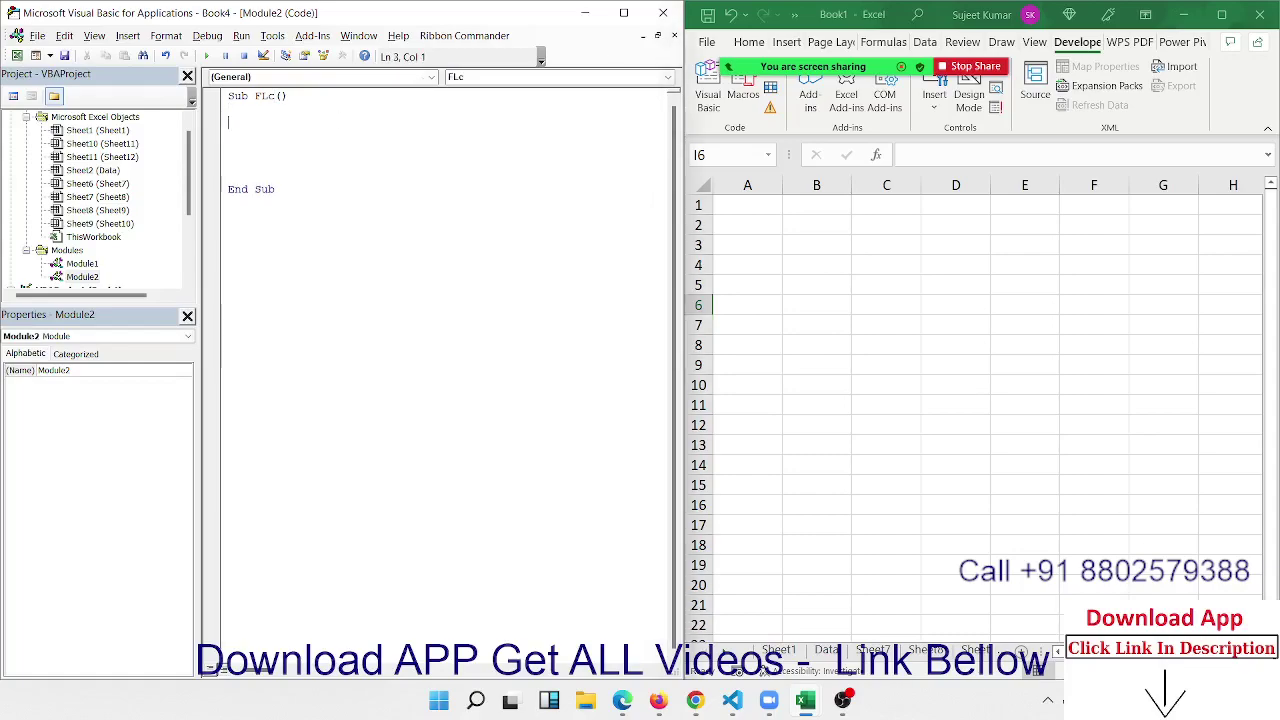
Step: Enter =TODAY() in cell B3
left_click(806, 242)
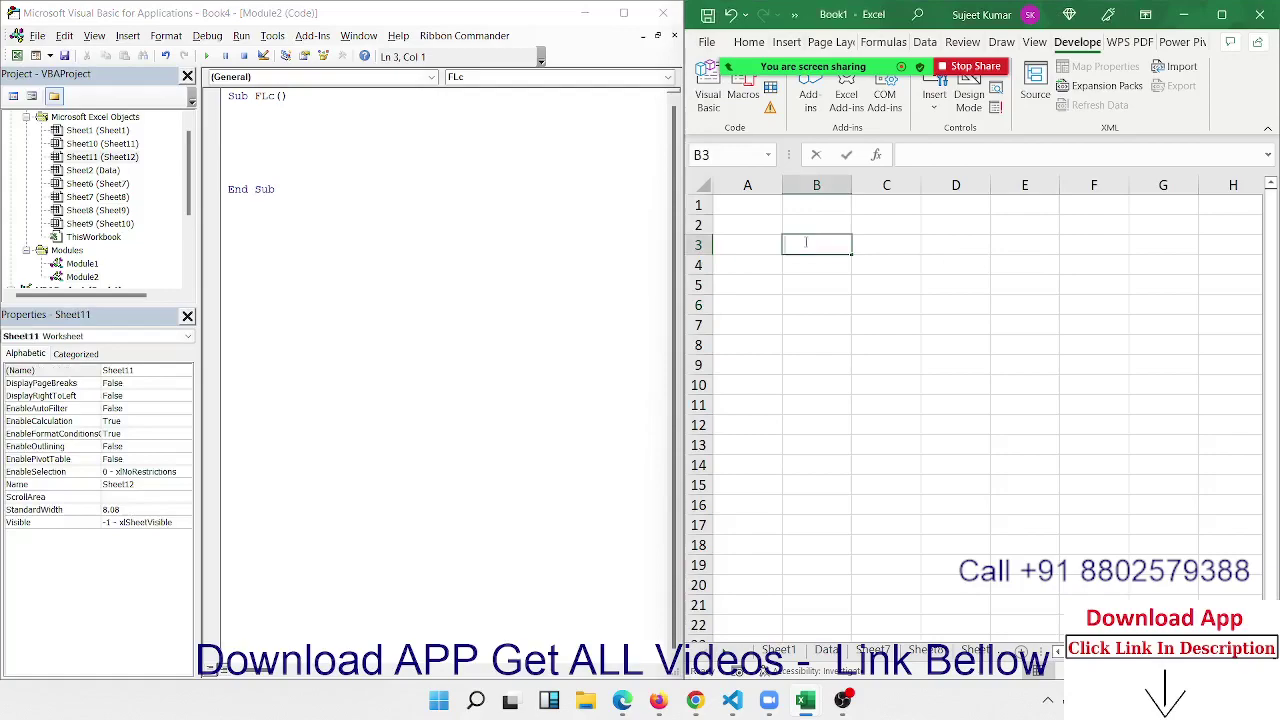
type("=tod")
key("Tab")
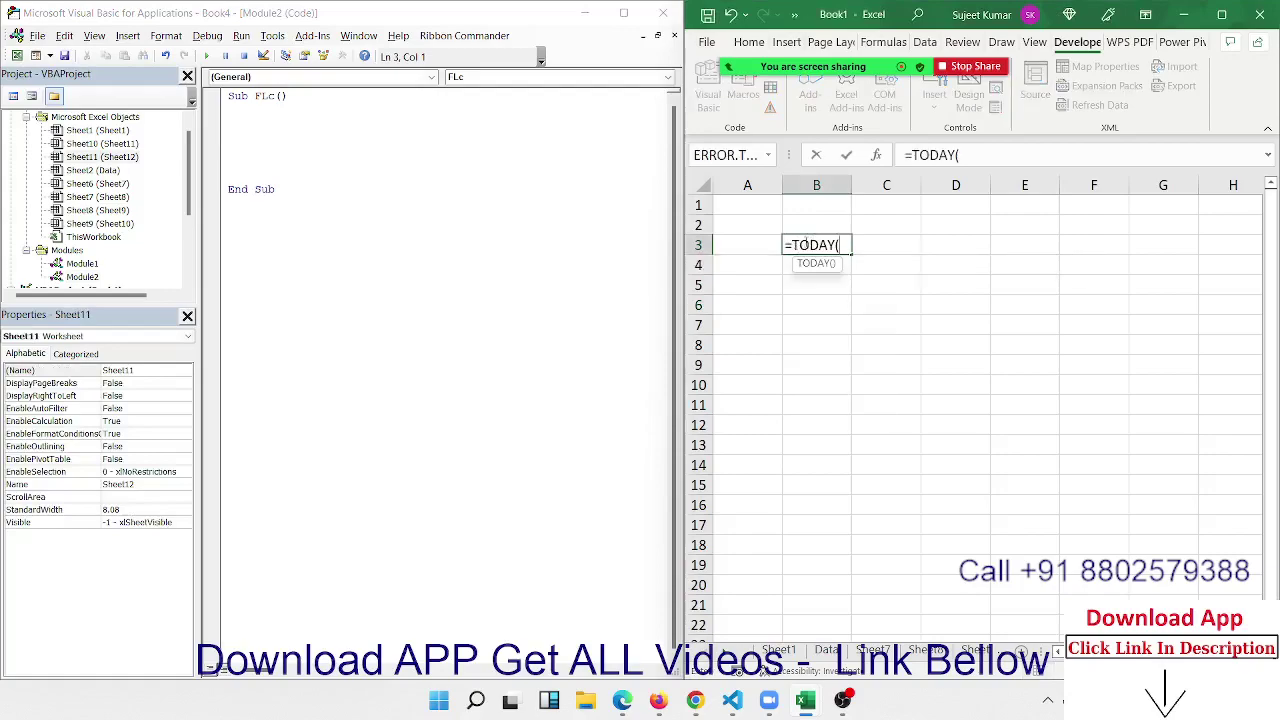
type(")")
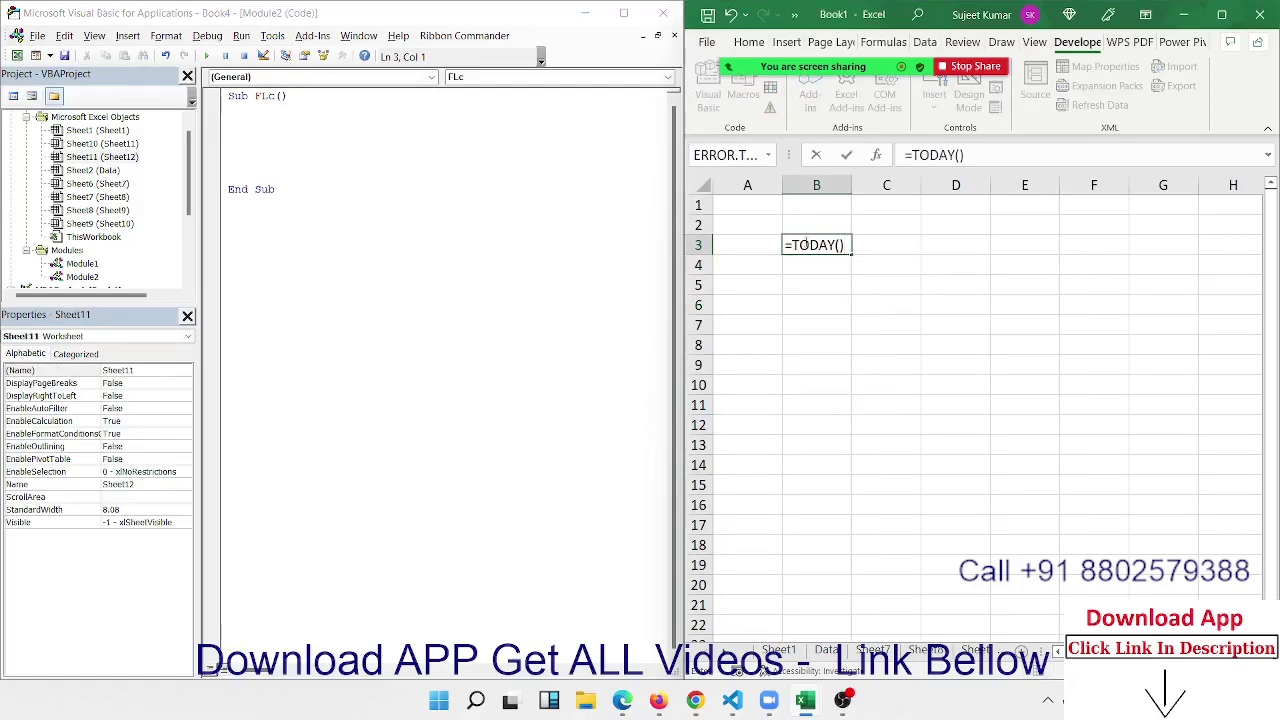
key("Return")
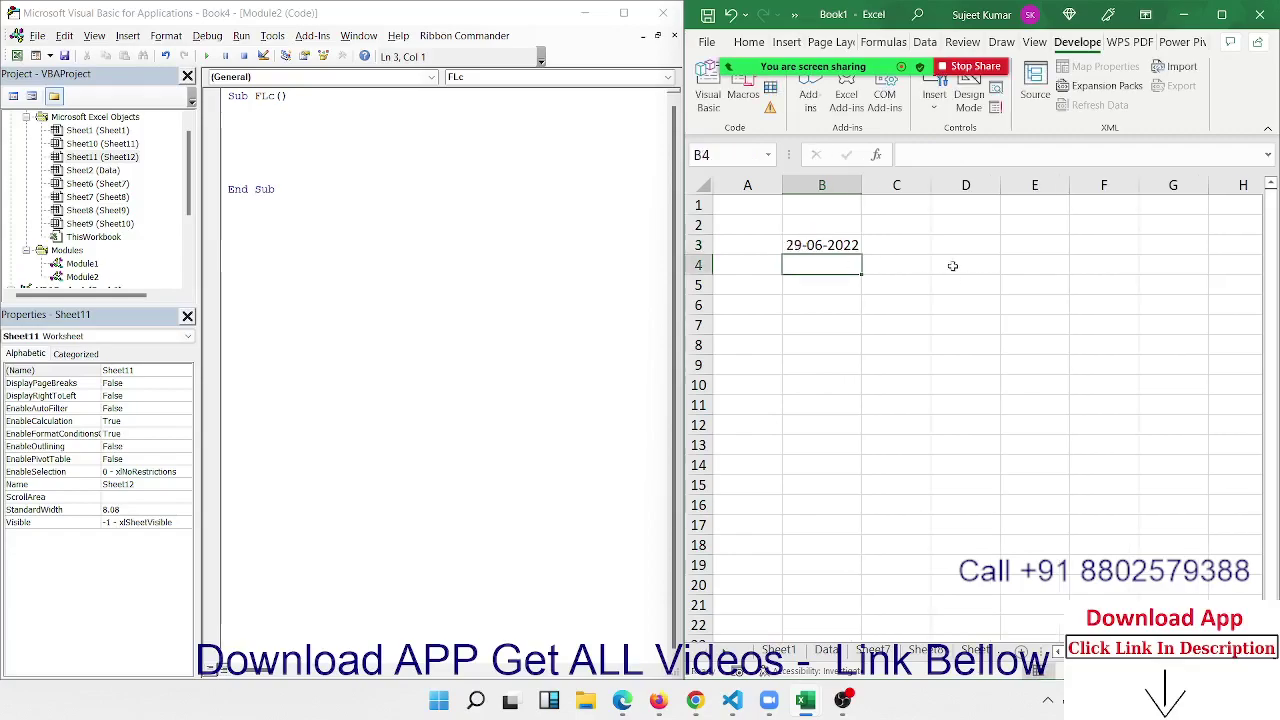
Step: Enter =YEAR(B3) in C4 and =MONTH(B3) in D4
left_click(921, 262)
type("=")
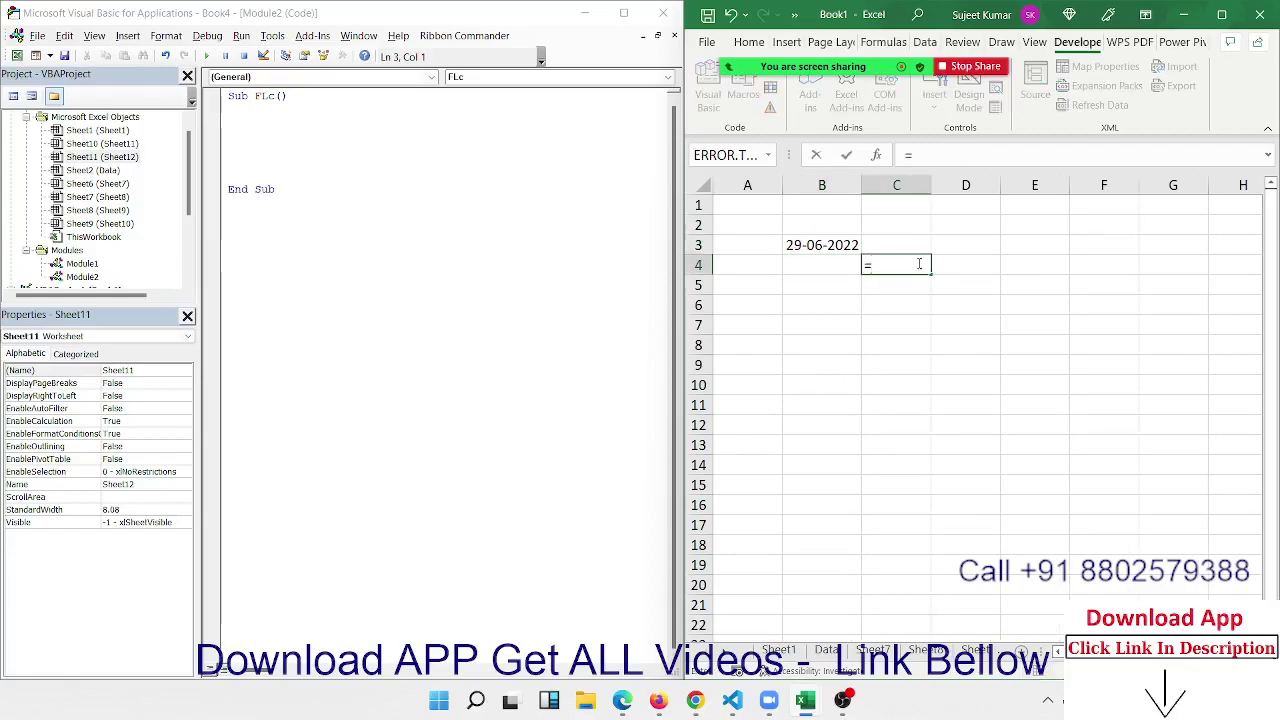
type("yea")
key("Tab")
key("Left")
key("Up")
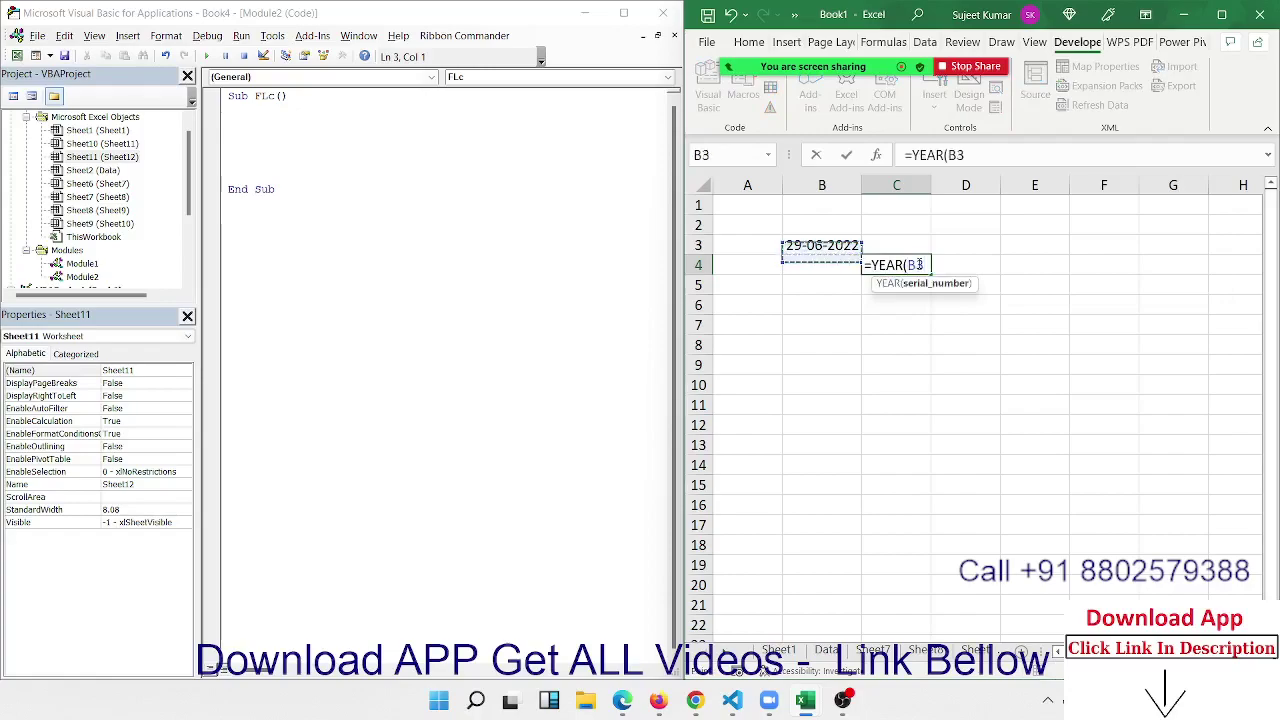
key("Return")
left_click(919, 264)
key("Right")
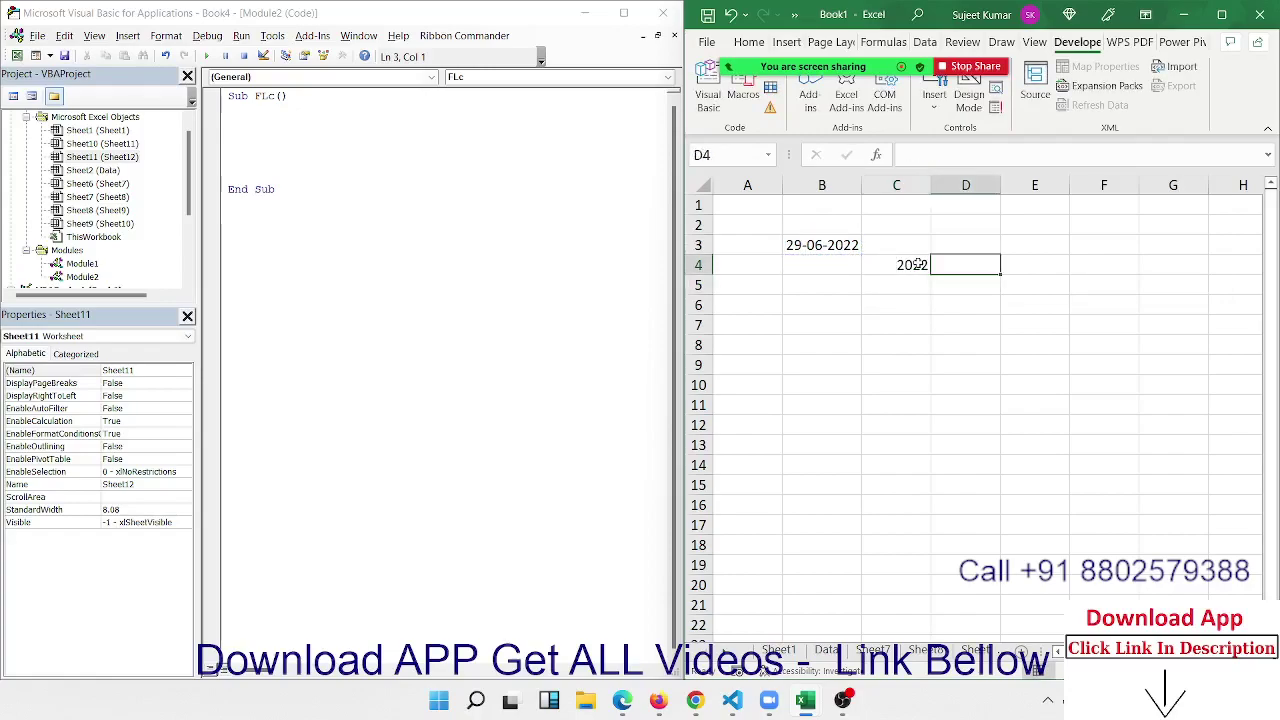
type("=month")
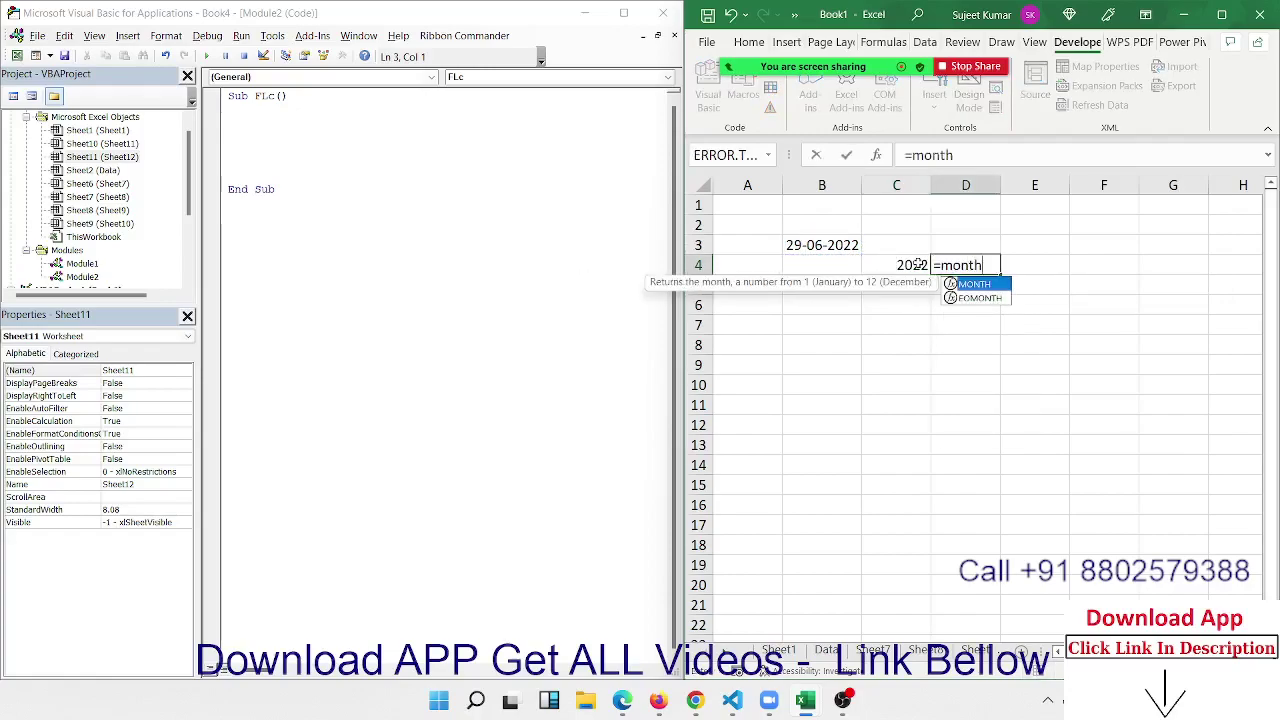
key("Tab")
key("Left")
key("Left")
key("Left")
key("Up")
key("Right")
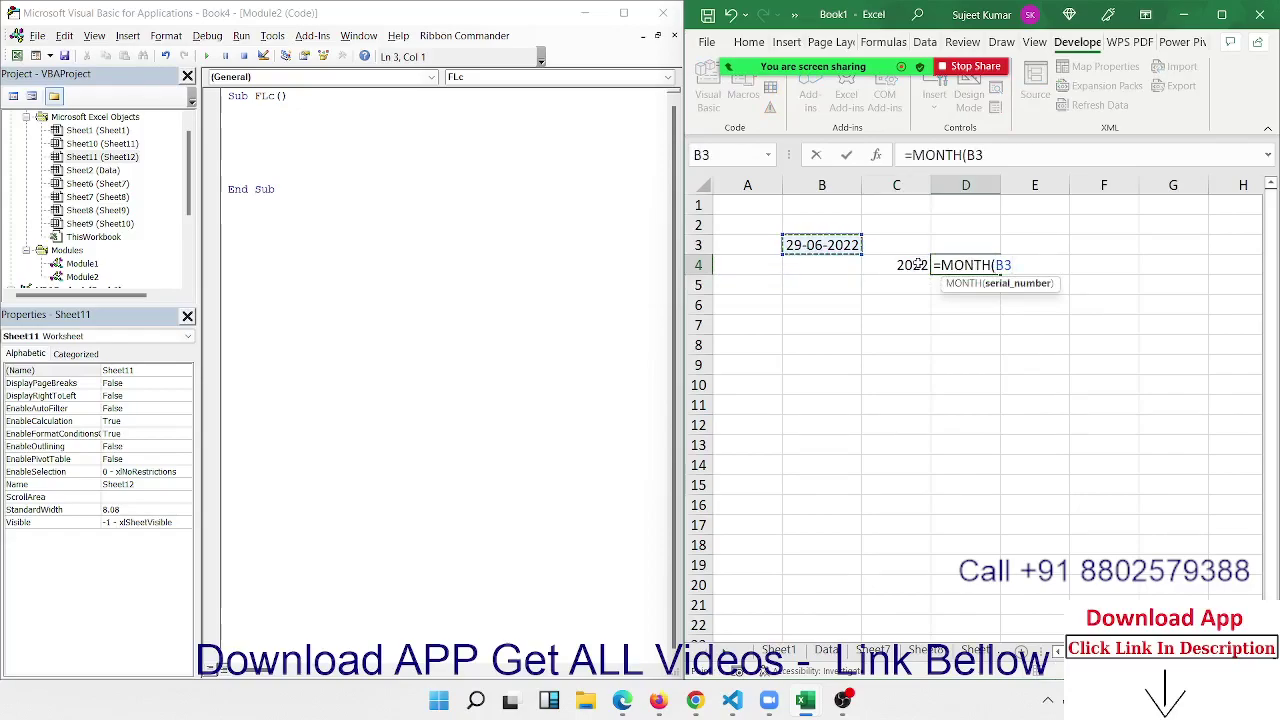
type(")")
key("Return")
Step: Enter =DAY(B3) in E4 and review the C4:E4 results 2022, 6 and 29
key("Up")
key("Right")
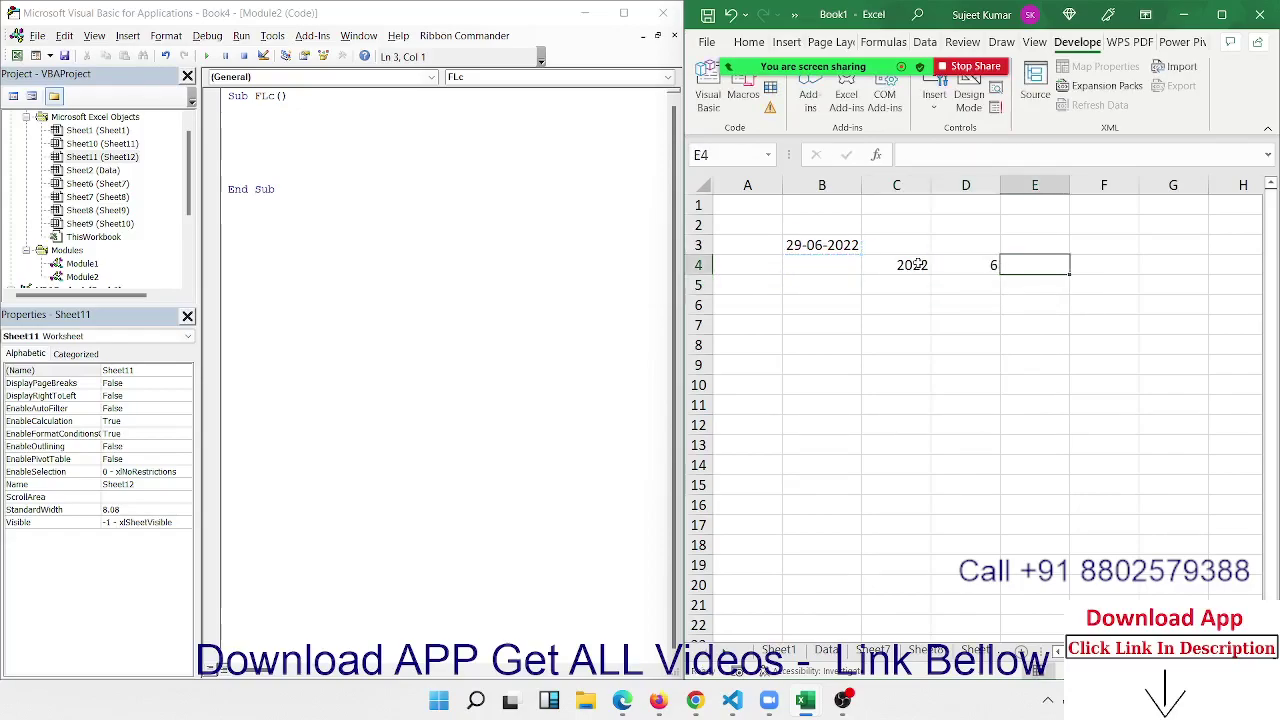
type("=day")
key("Tab")
key("Left")
key("Left")
key("Left")
key("Up")
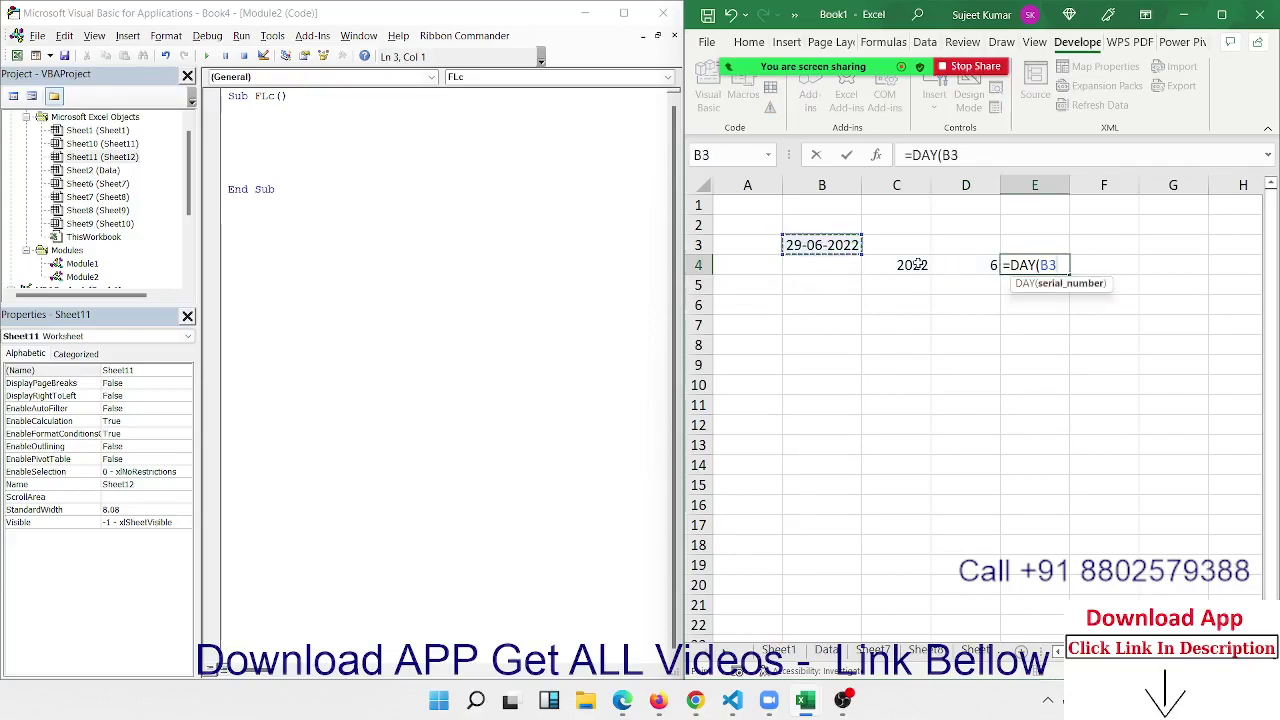
type(")")
key("Return")
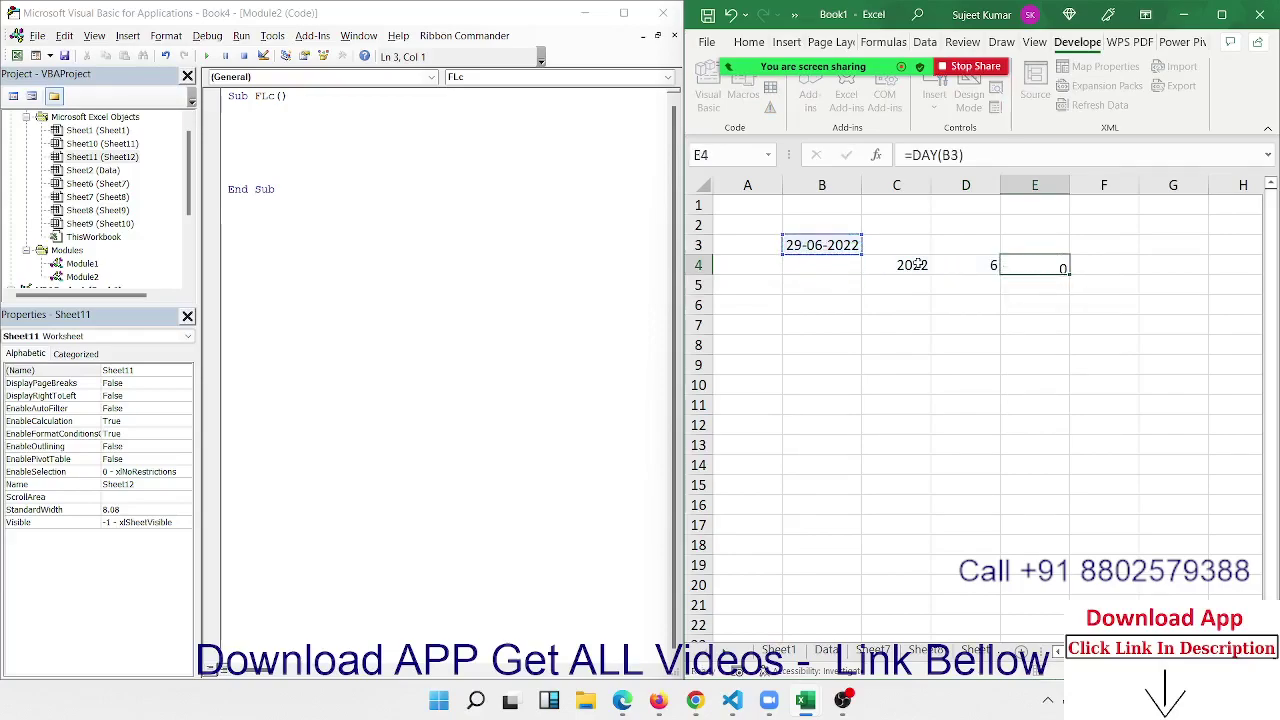
key("Up")
key("Left")
key("Left")
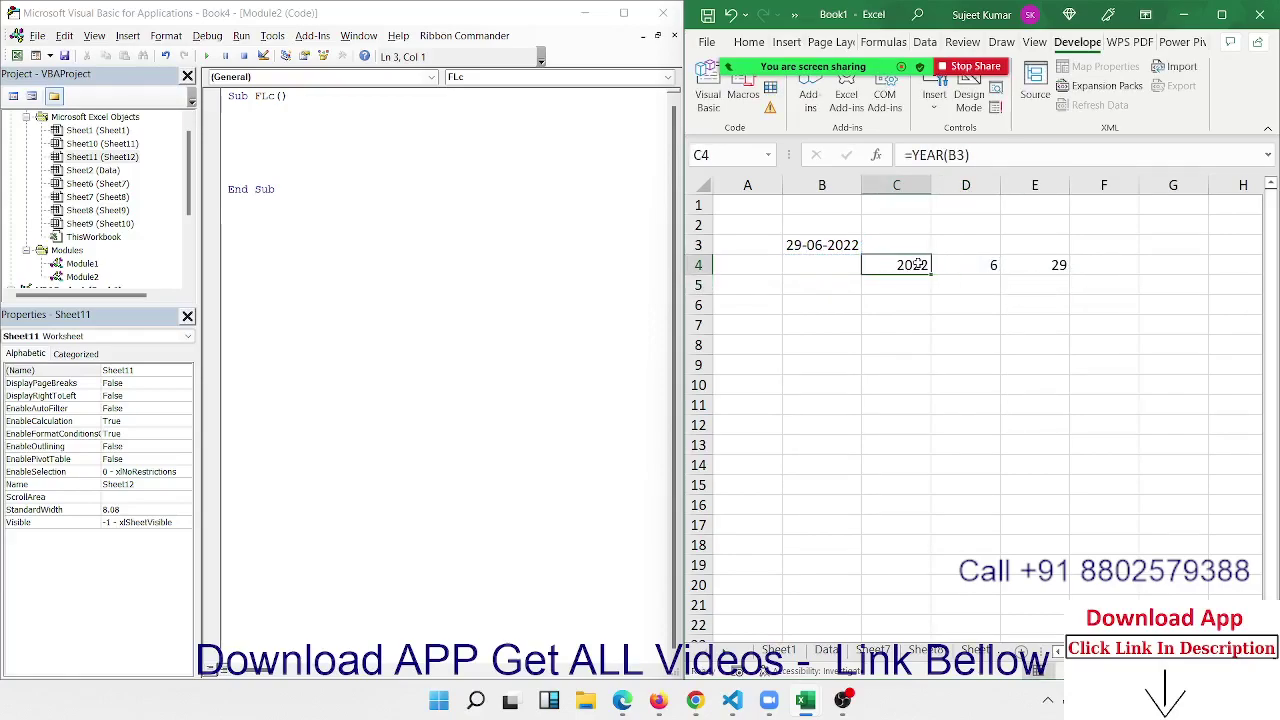
key("Right")
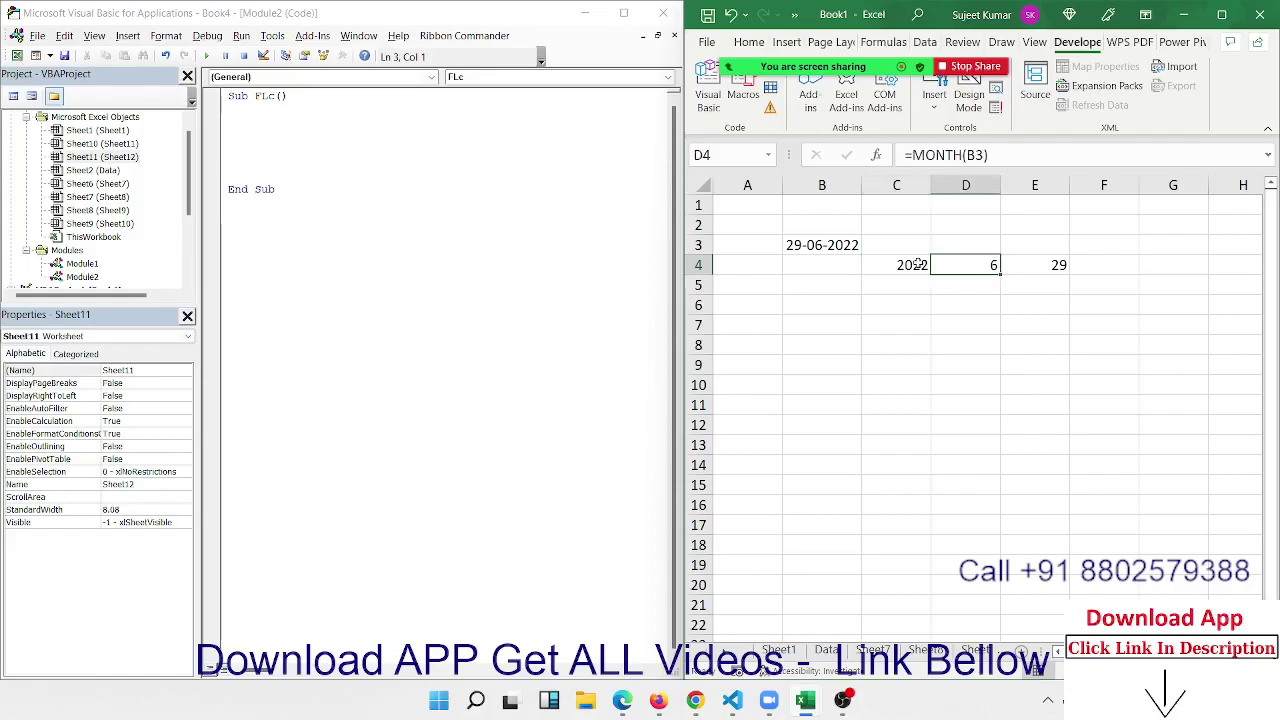
key("Right")
key("Left")
key("Left")
key("Right")
key("Right")
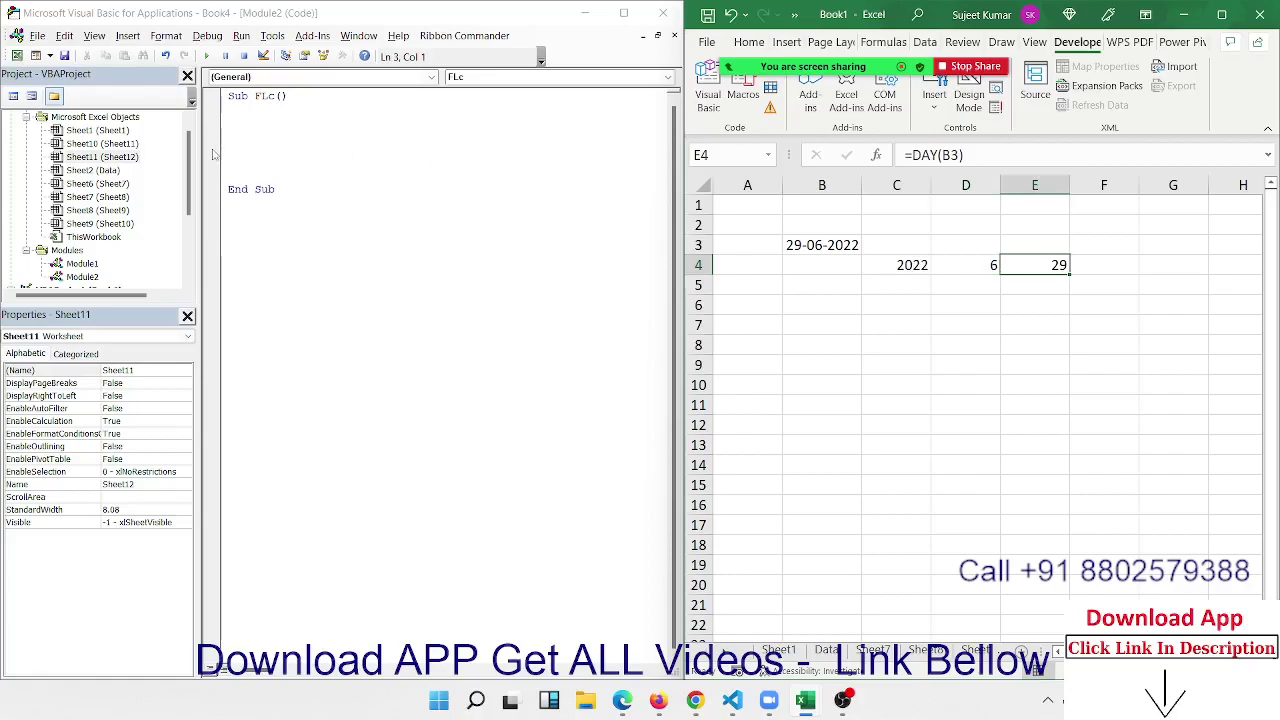
Step: Write the line y = Year(Date) on the empty line inside Sub FLc
left_click(243, 132)
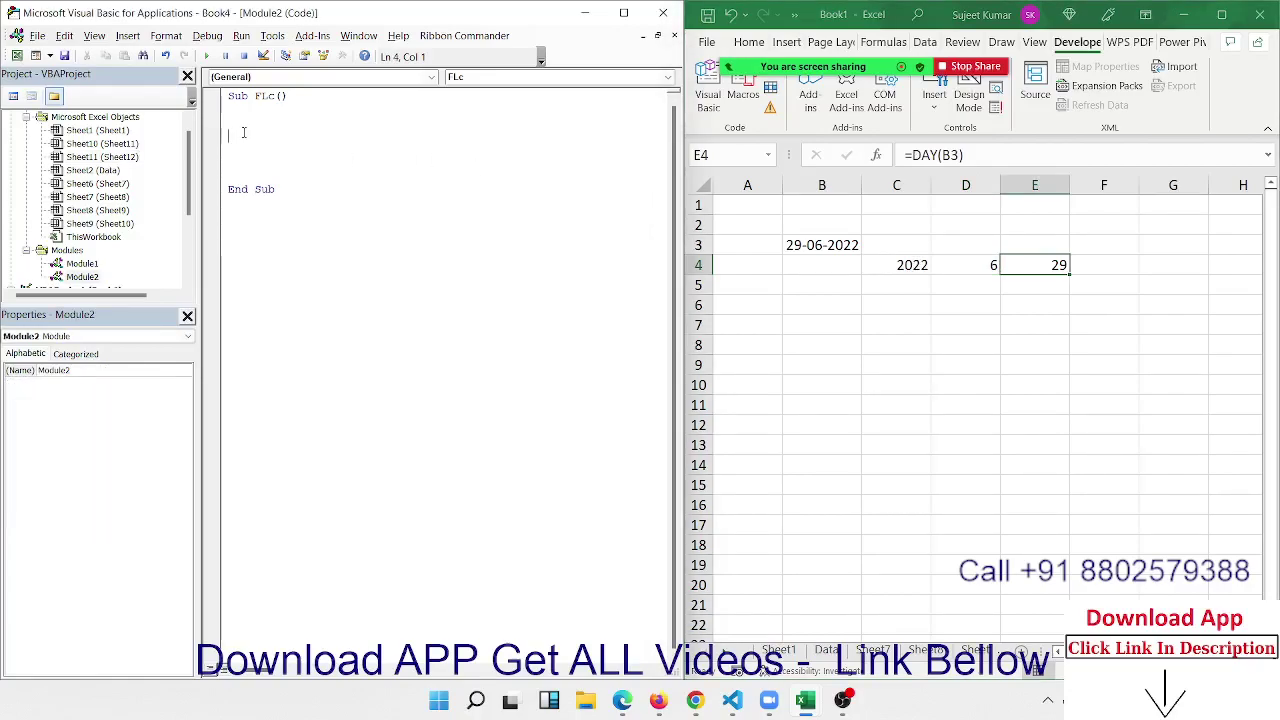
type("da")
type("te")
type("y")
type("ear")
type("(")
key("Right")
key("Right")
key("Right")
key("Right")
type(")")
left_click(229, 136)
type("y=")
left_click(295, 167)
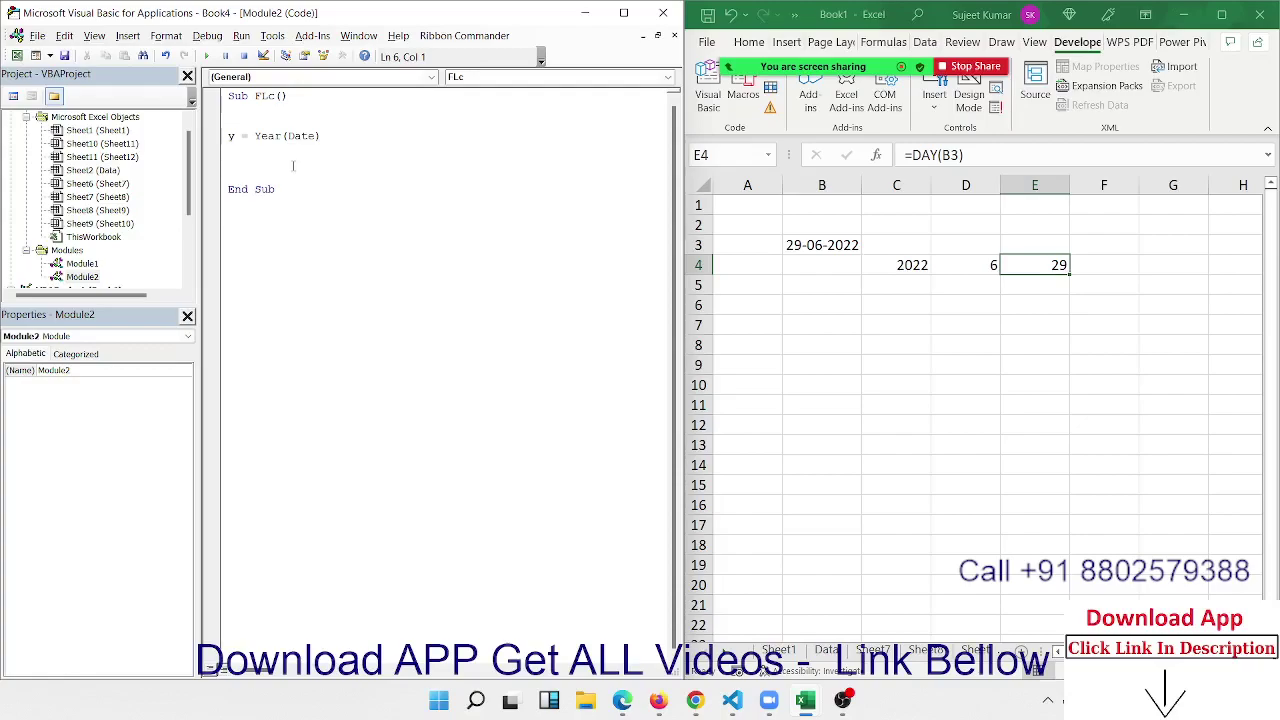
mouse_move(610, 52)
left_click(1027, 40)
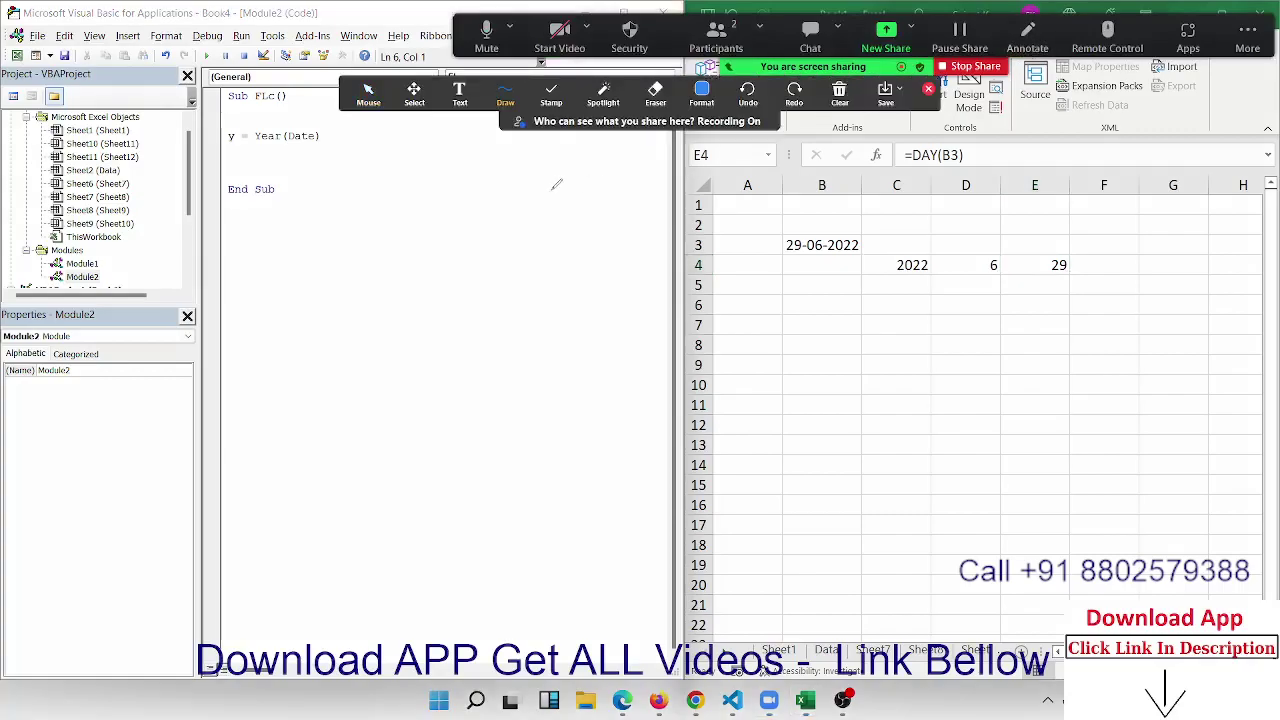
mouse_move(495, 212)
left_mouse_down()
mouse_move(630, 265)
mouse_move(652, 225)
mouse_move(710, 278)
left_mouse_up()
mouse_move(728, 192)
left_mouse_down()
mouse_move(760, 260)
mouse_move(835, 200)
mouse_move(848, 257)
left_mouse_up()
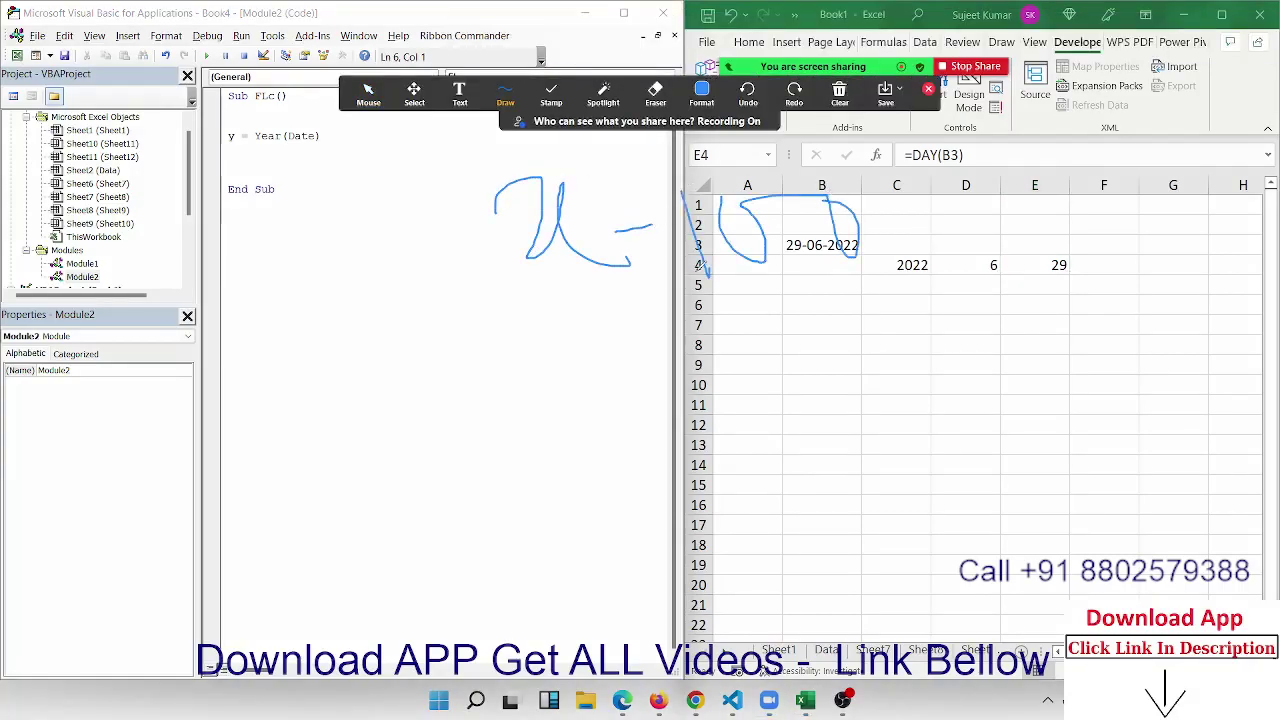
left_click_drag(614, 244, 660, 240)
mouse_move(522, 330)
left_mouse_down()
mouse_move(567, 300)
mouse_move(618, 378)
left_mouse_up()
mouse_move(590, 328)
left_mouse_down()
mouse_move(622, 312)
mouse_move(620, 336)
mouse_move(658, 346)
left_mouse_up()
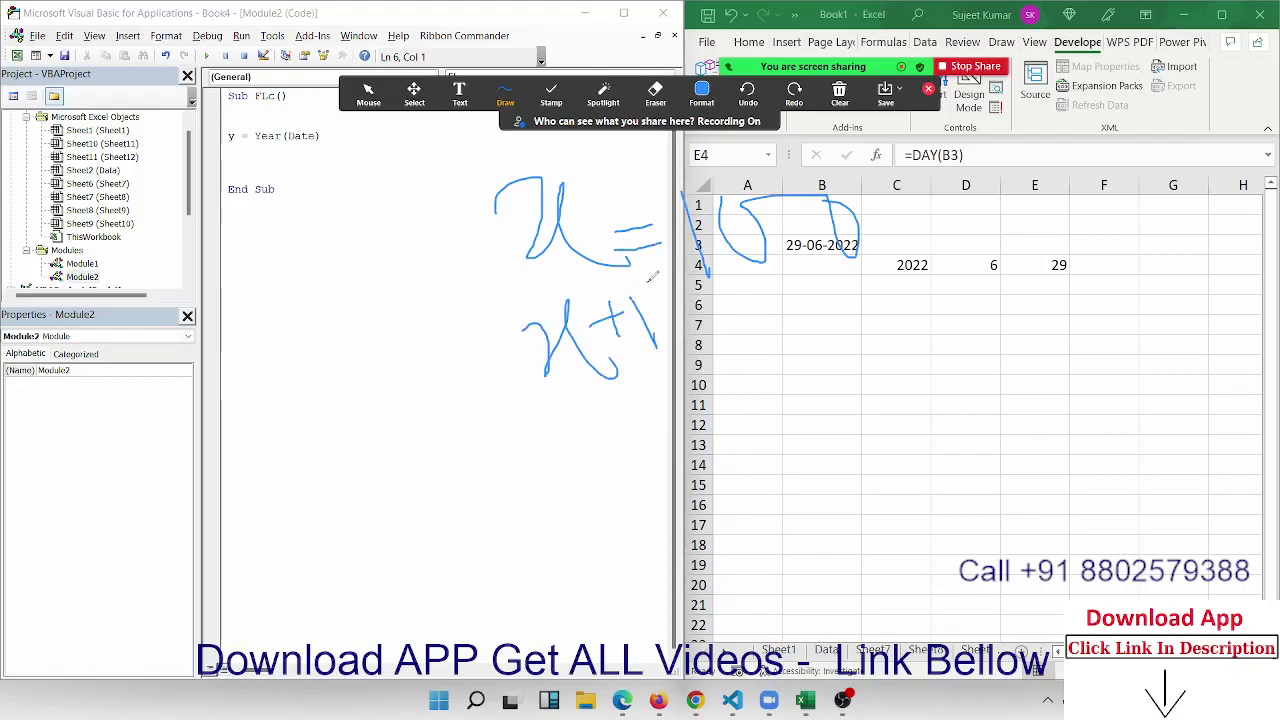
left_click_drag(648, 282, 672, 324)
mouse_move(548, 414)
left_mouse_down()
mouse_move(551, 452)
mouse_move(570, 462)
left_mouse_up()
mouse_move(588, 408)
left_mouse_down()
mouse_move(576, 456)
mouse_move(585, 412)
left_mouse_up()
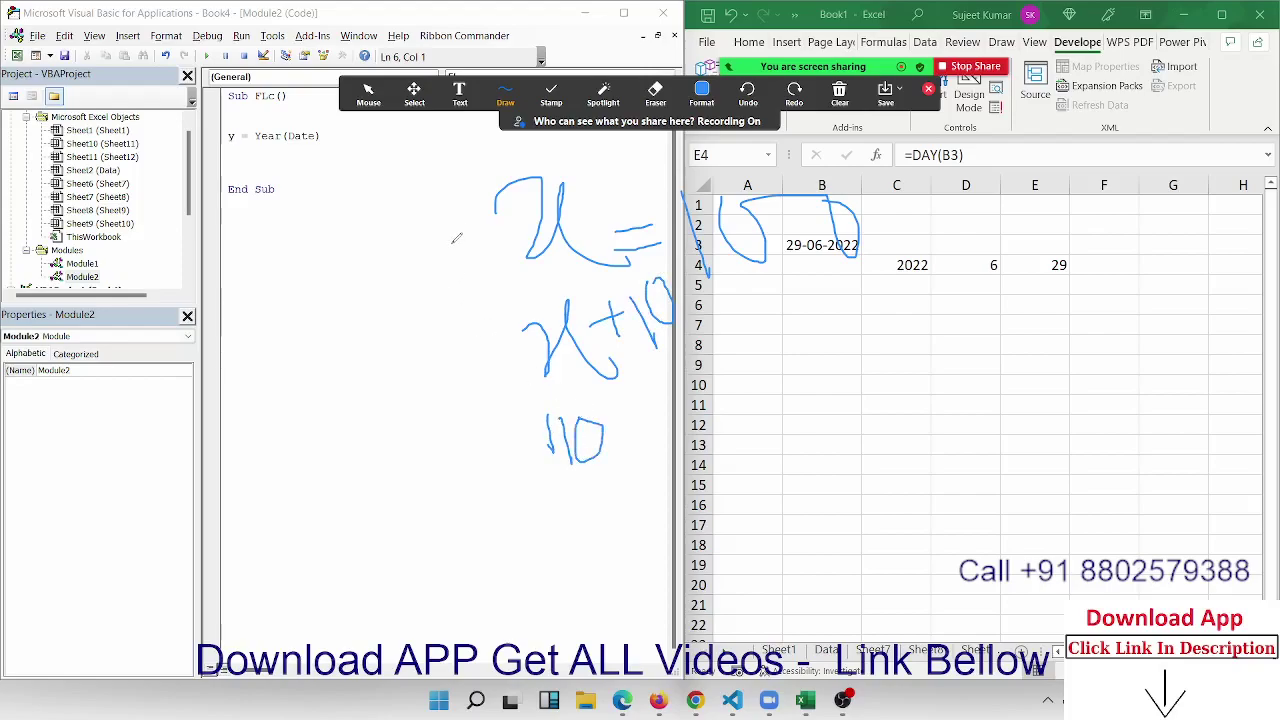
mouse_move(512, 176)
left_mouse_down()
mouse_move(545, 338)
mouse_move(552, 163)
left_mouse_up()
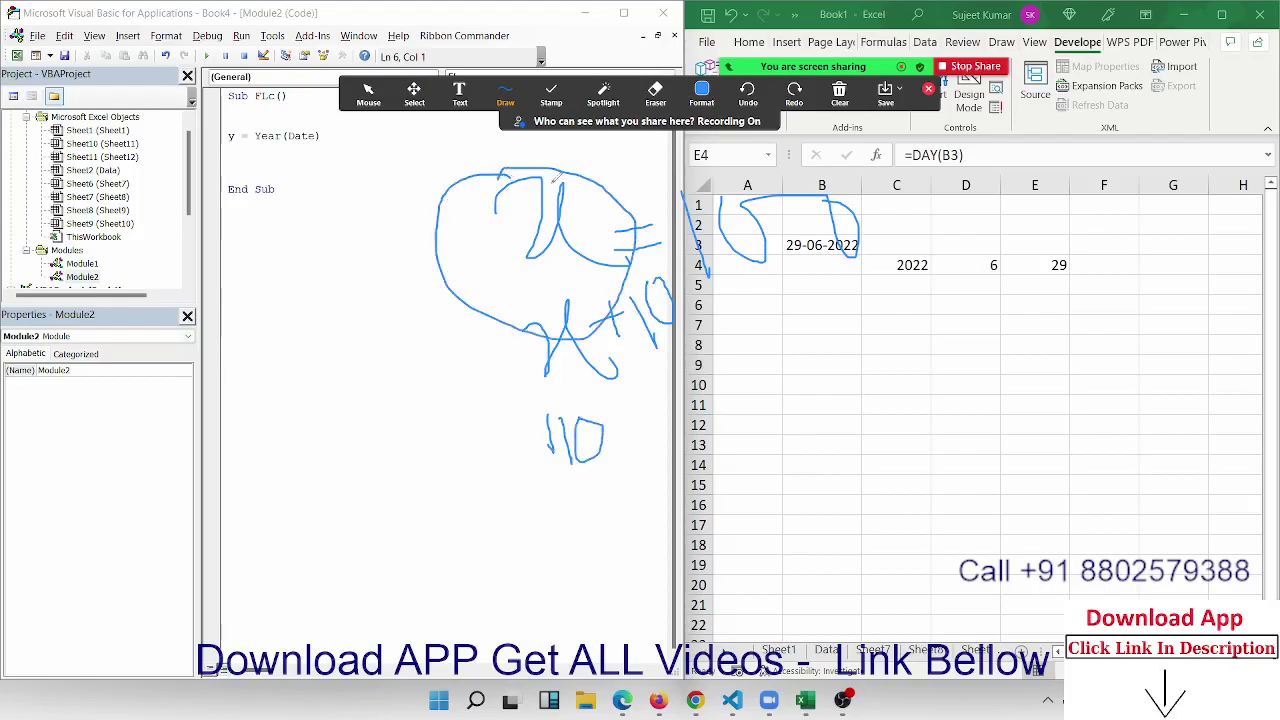
left_click(840, 95)
left_click(855, 152)
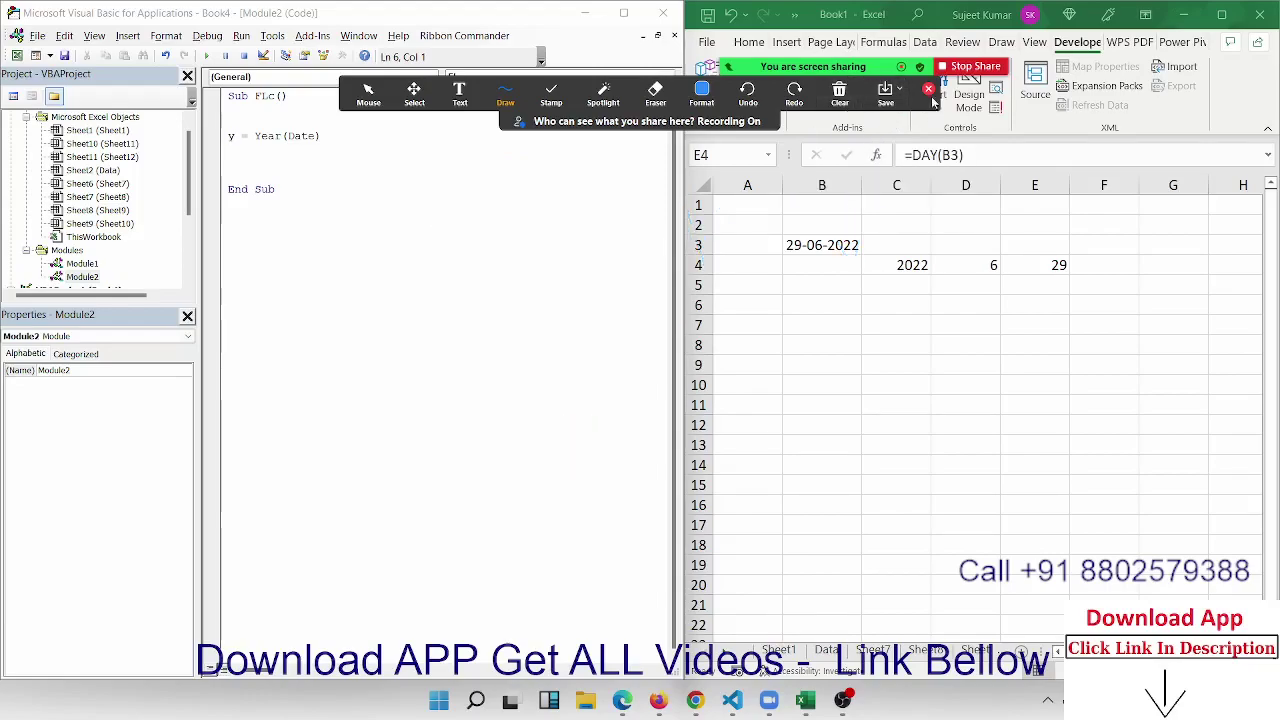
left_click(928, 89)
left_click(237, 145)
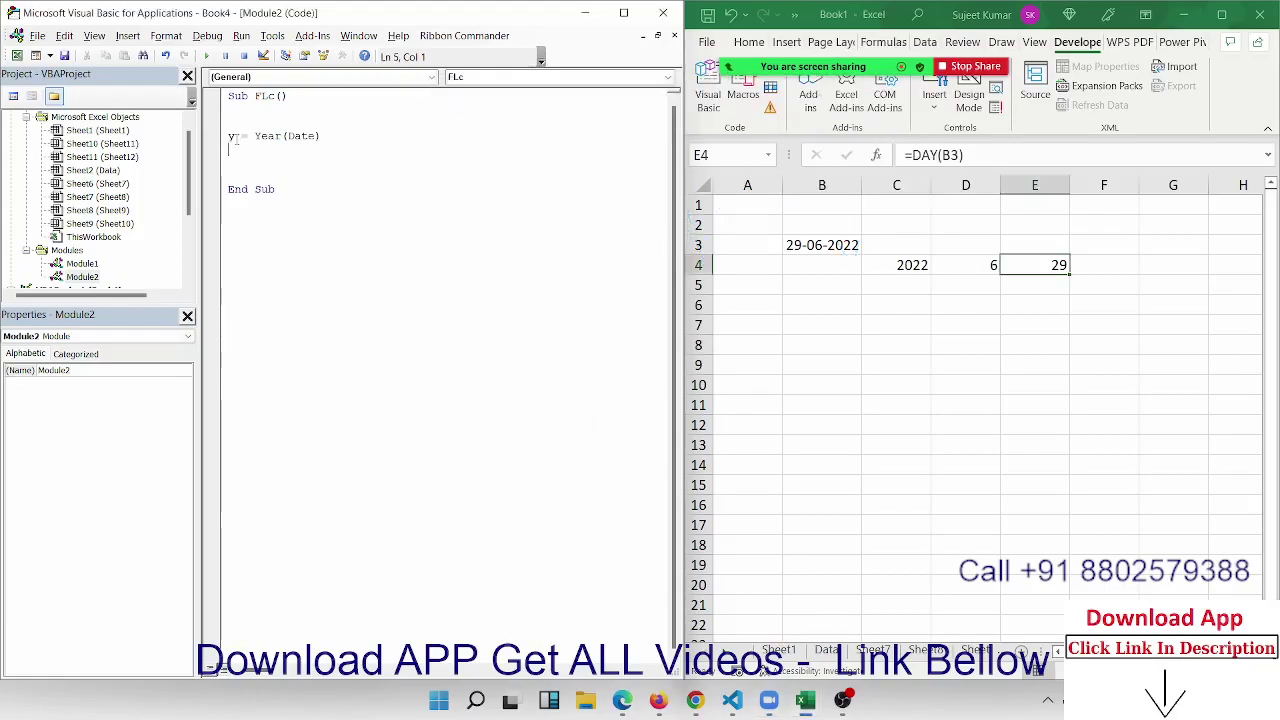
Step: Add the line m = Month(Date) below the year line
double_click(231, 136)
left_click(249, 152)
type("m=m")
type("om")
key("BackSpace")
type("nth(")
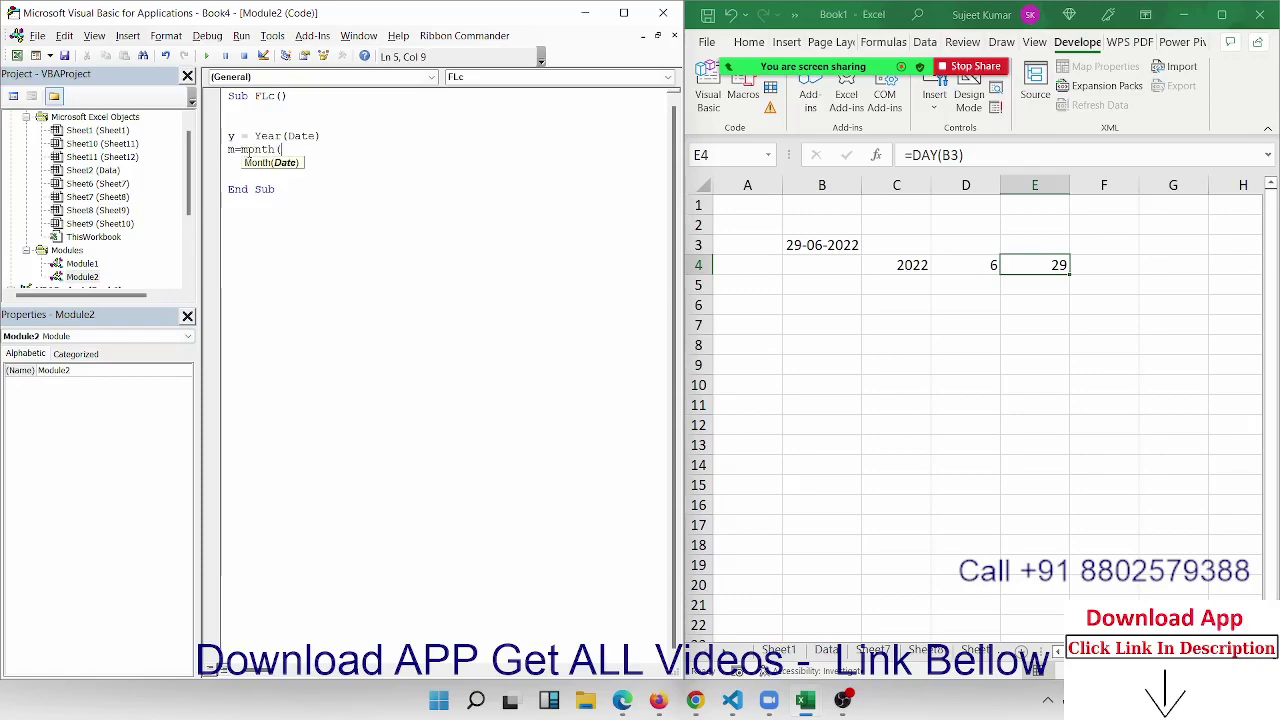
type("date")
type(")")
key("Return")
Step: Add the line d = Day(Date) and insert blank lines above End Sub
type("d")
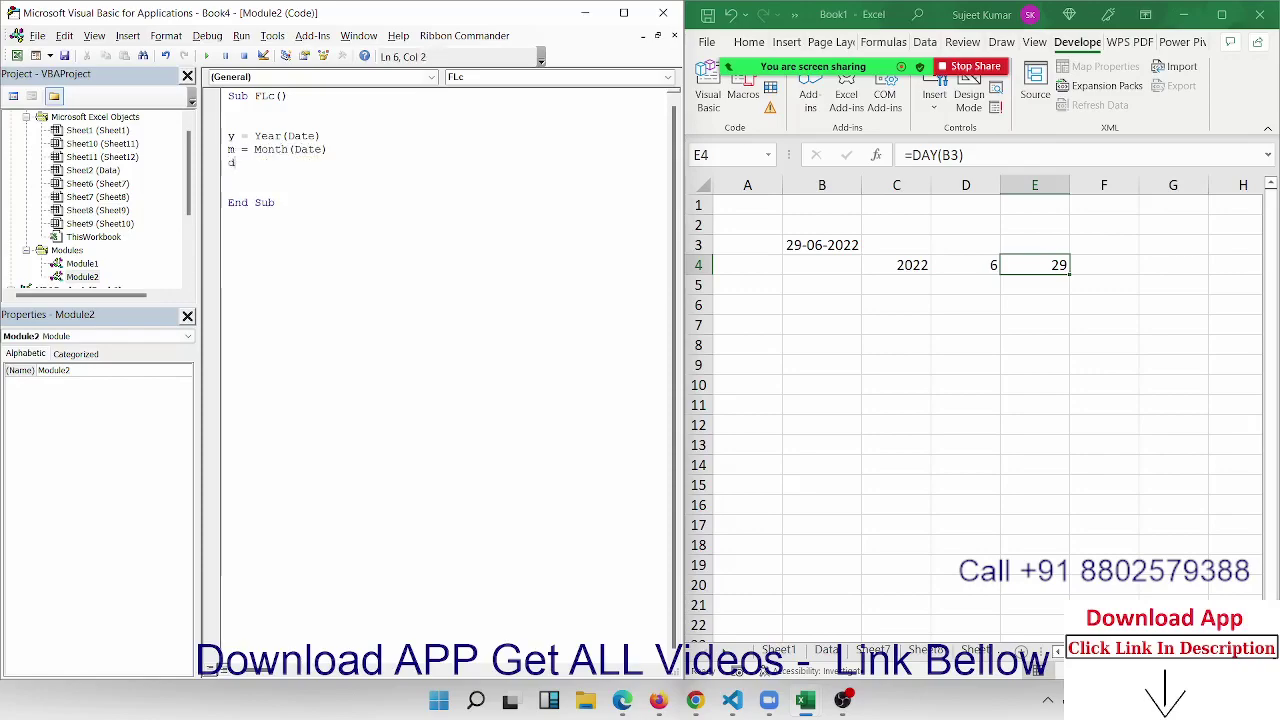
type("=day")
type("(da")
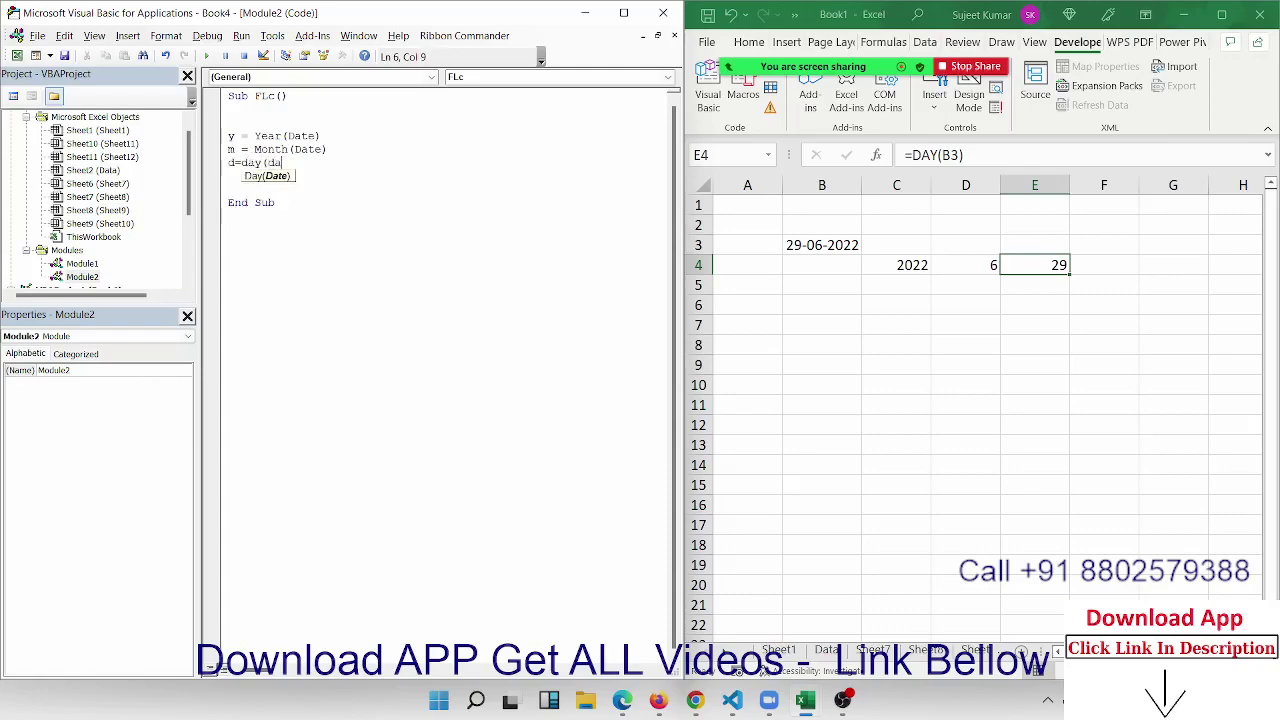
type("c")
type("te")
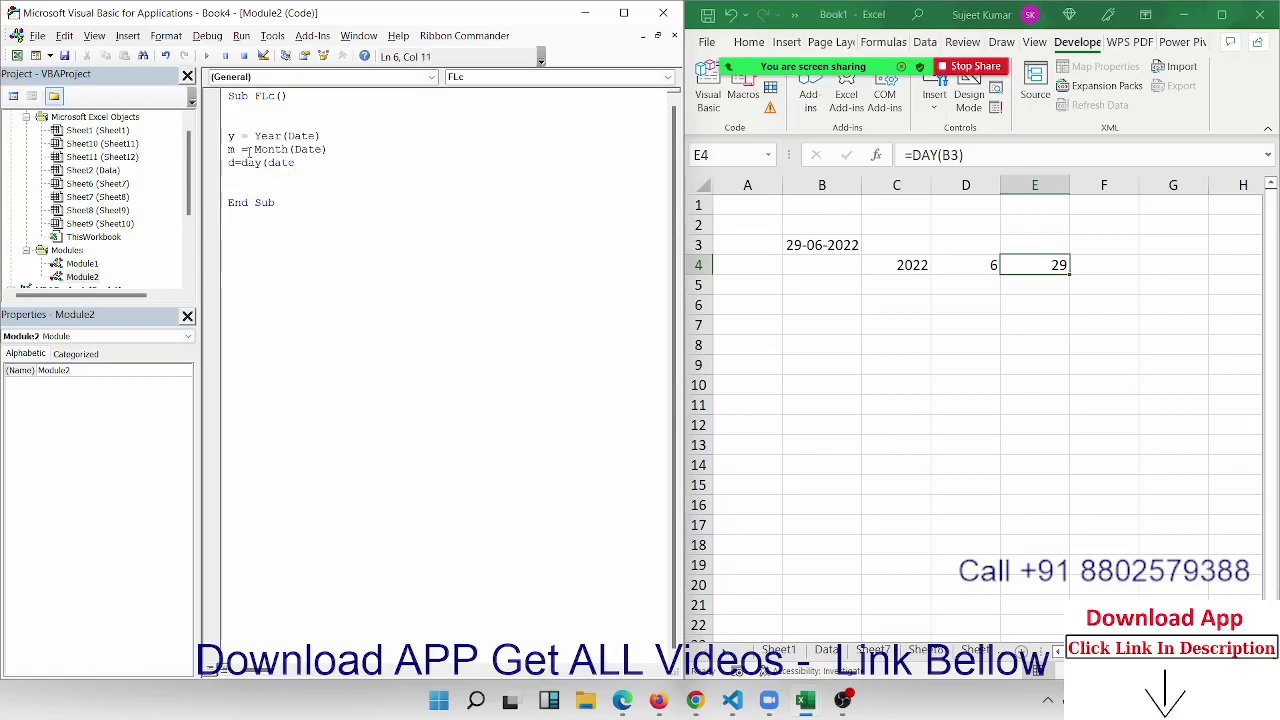
type(")")
key("Return")
key("Return")
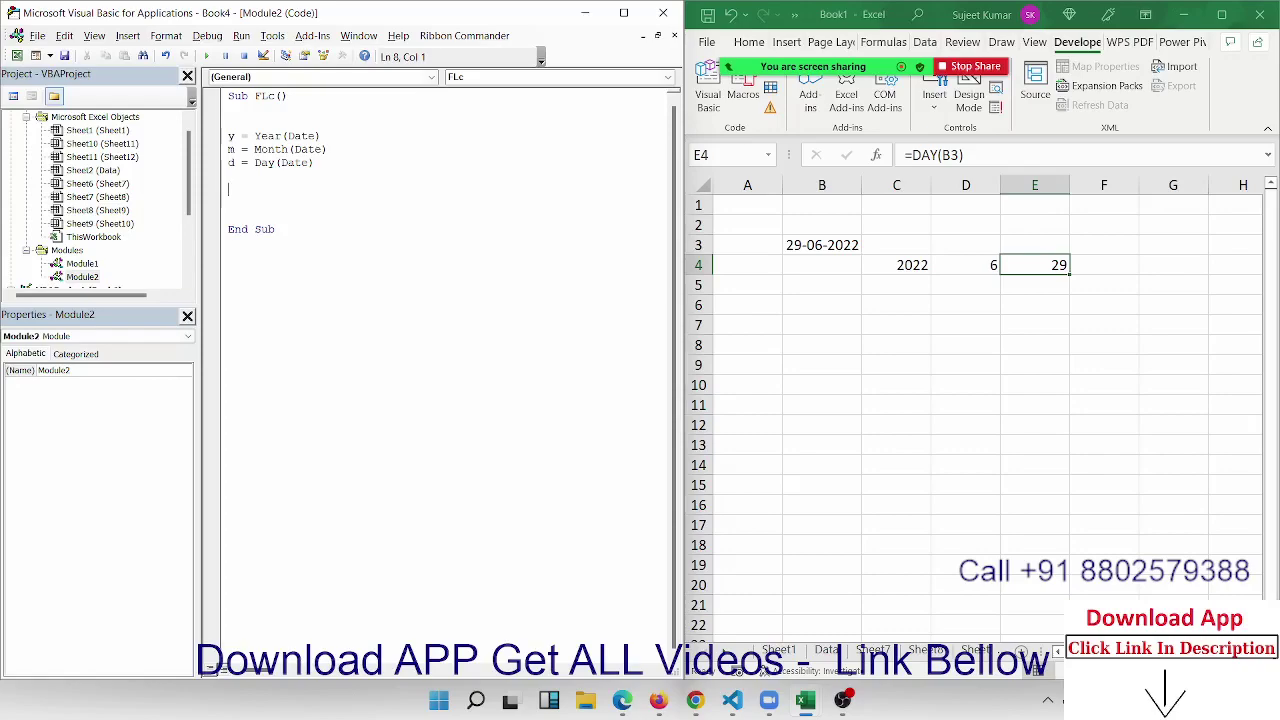
key("Up")
key("Up")
key("Up")
key("Up")
key("shift+Down")
key("shift+Down")
key("shift+Down")
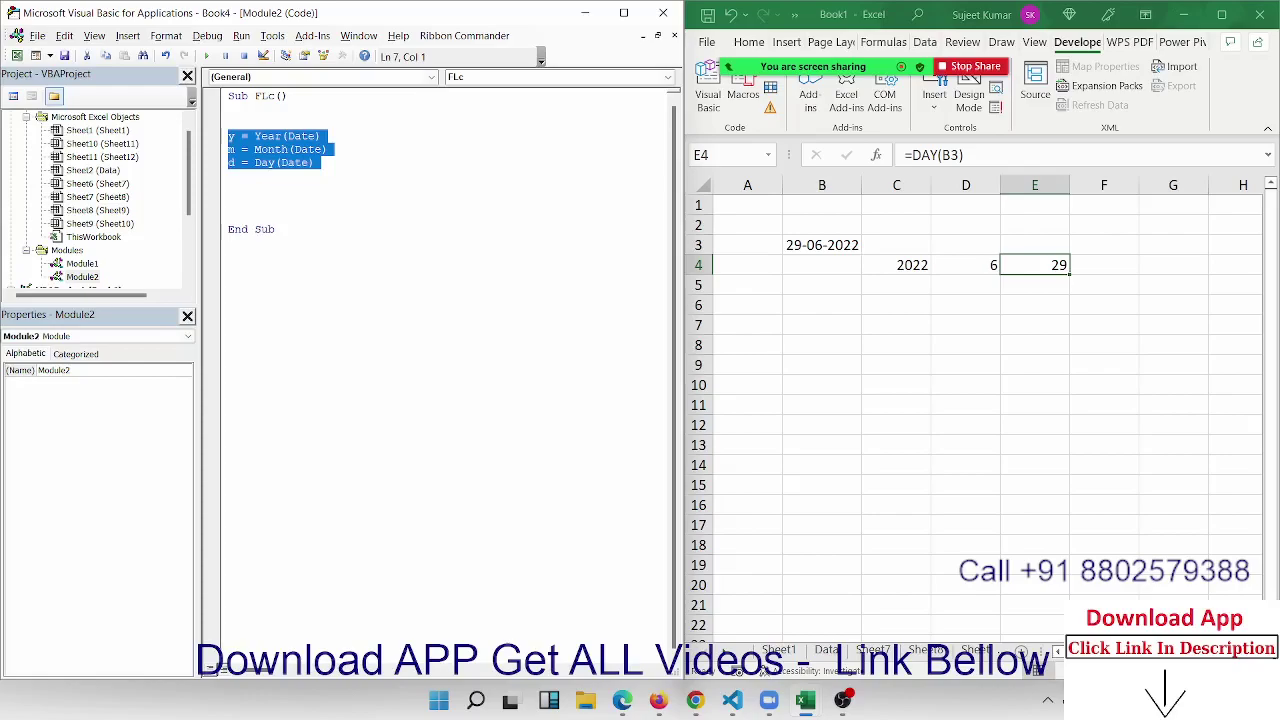
key("Down")
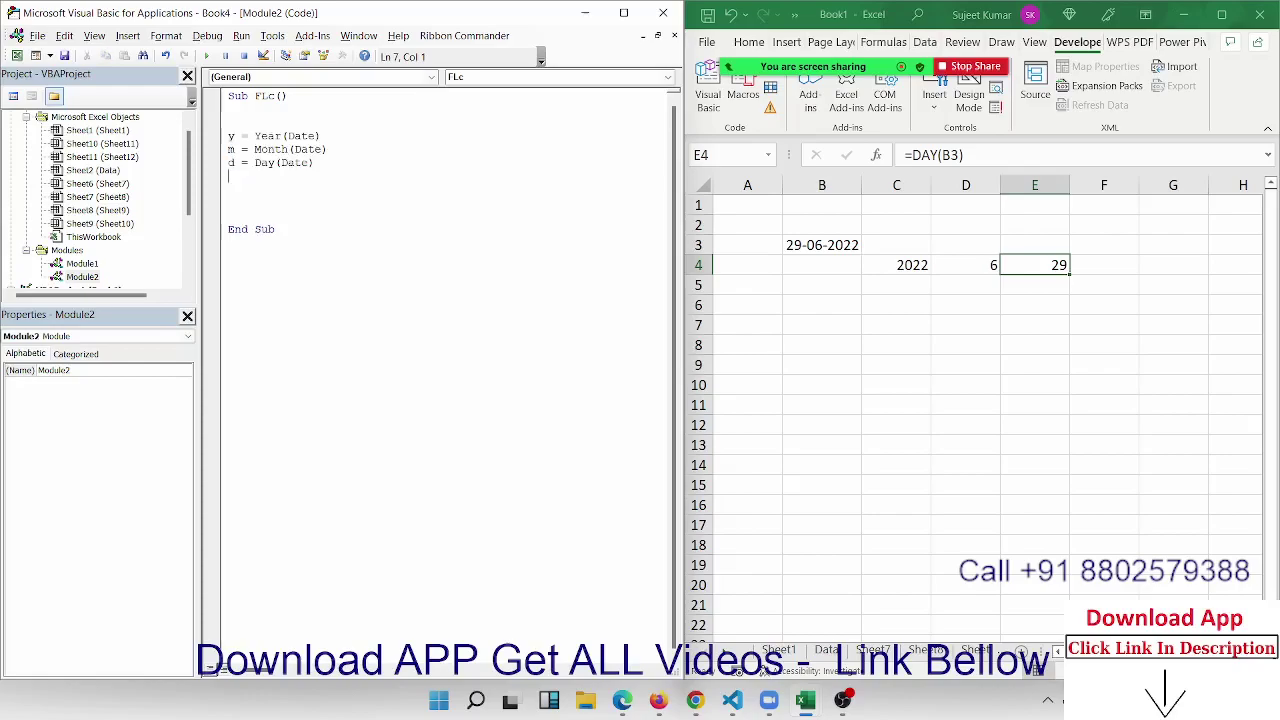
key("Down")
key("Down")
key("Return")
Step: Write MkDir "E:\2022" and paste a duplicate of that line below it
type("mkd")
type("ir")
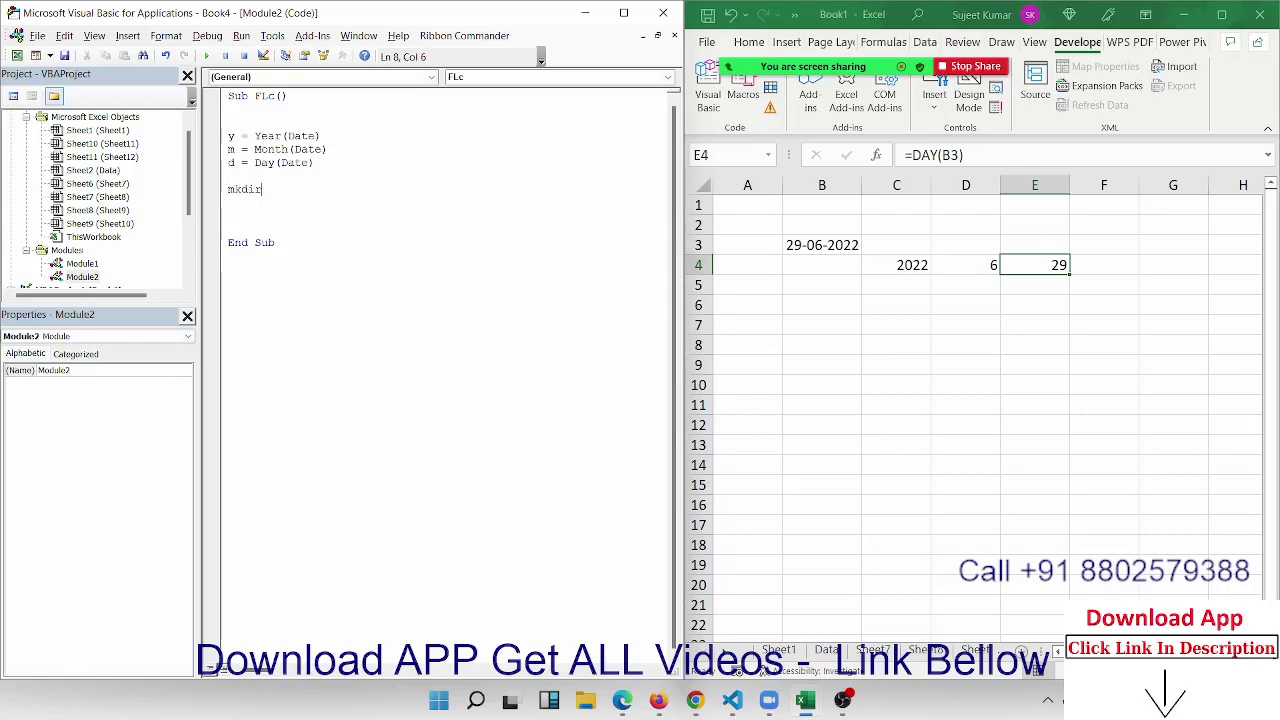
type("\"")
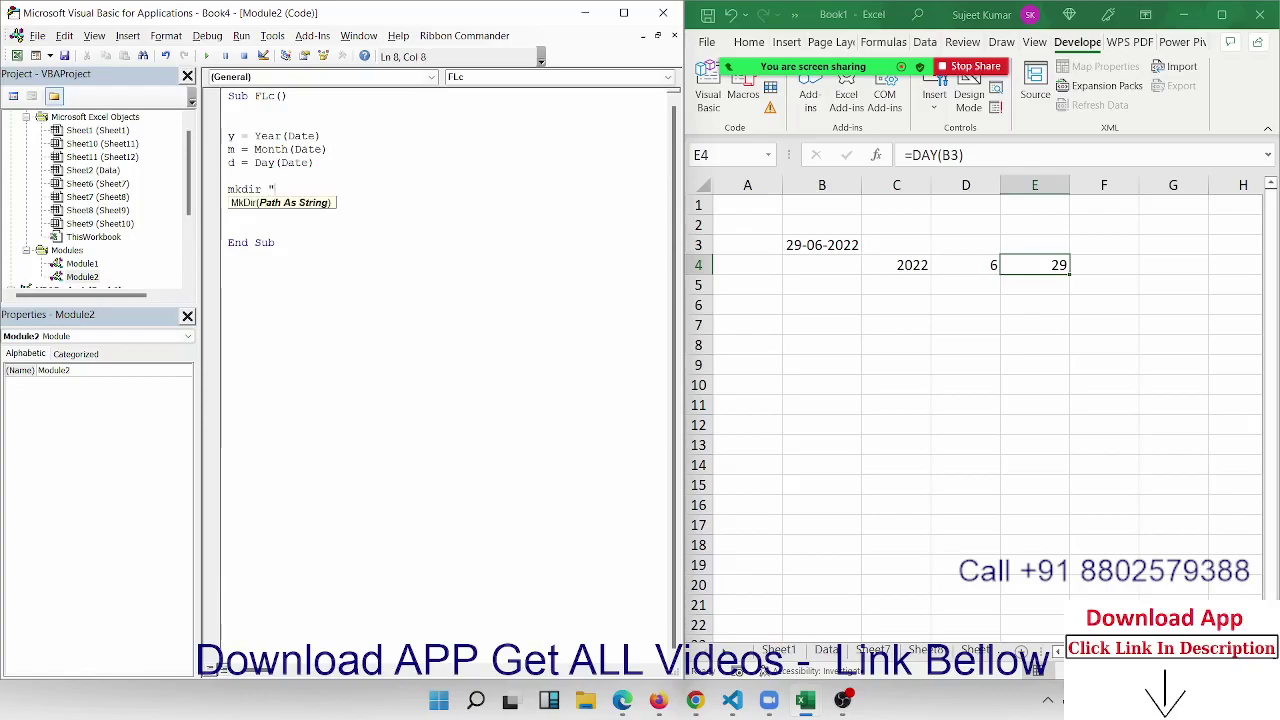
type("E:")
type("\\")
type("2022\"")
key("Return")
key("Up")
key("shift+End")
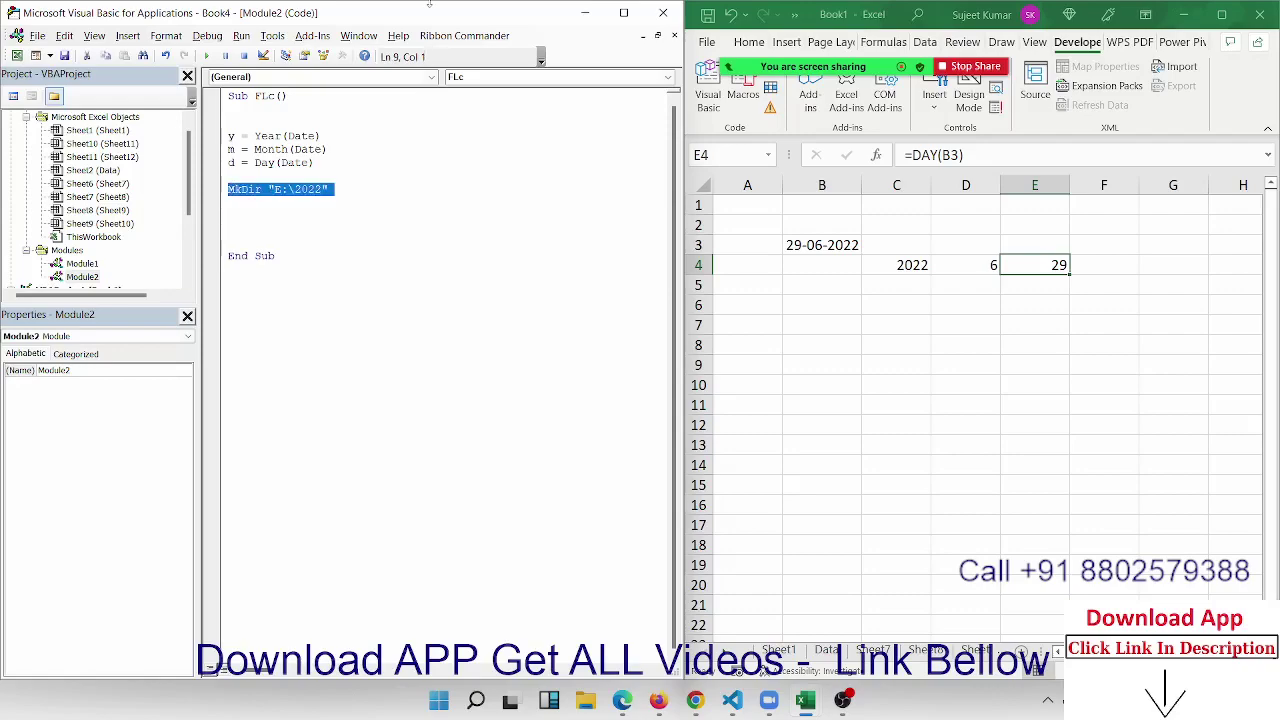
key("ctrl+c")
key("Down")
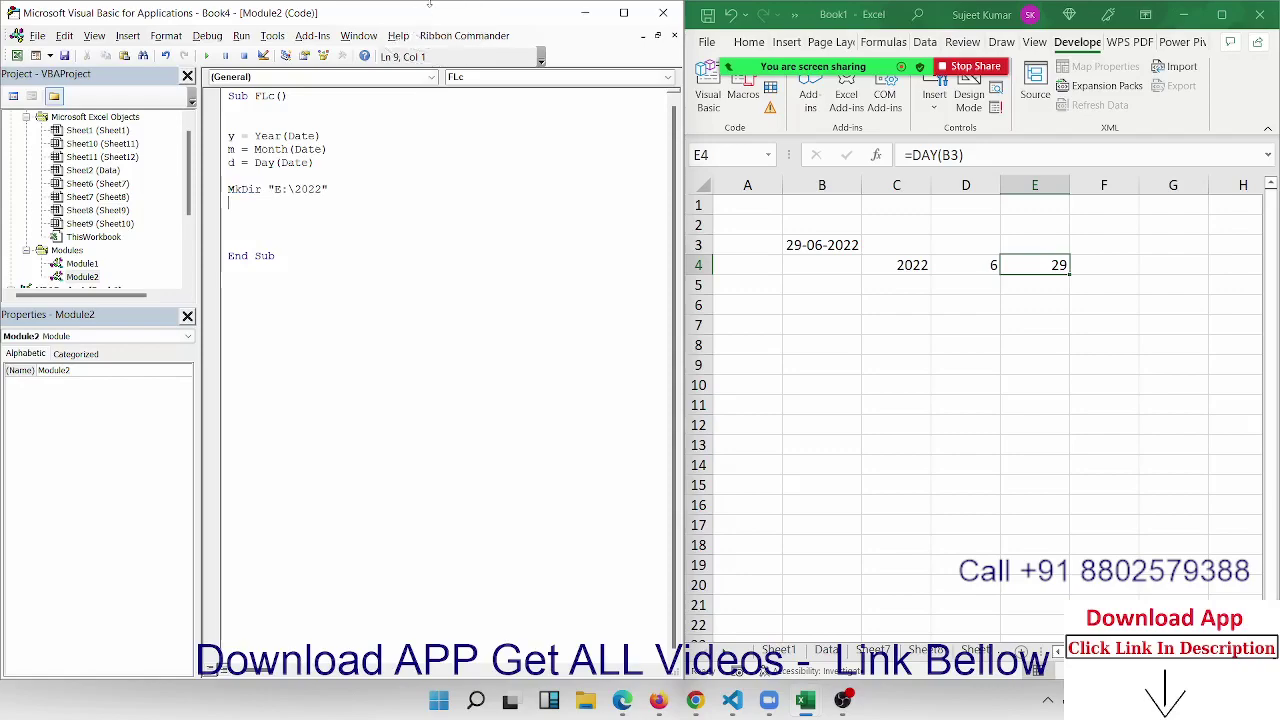
key("ctrl+v")
key("Return")
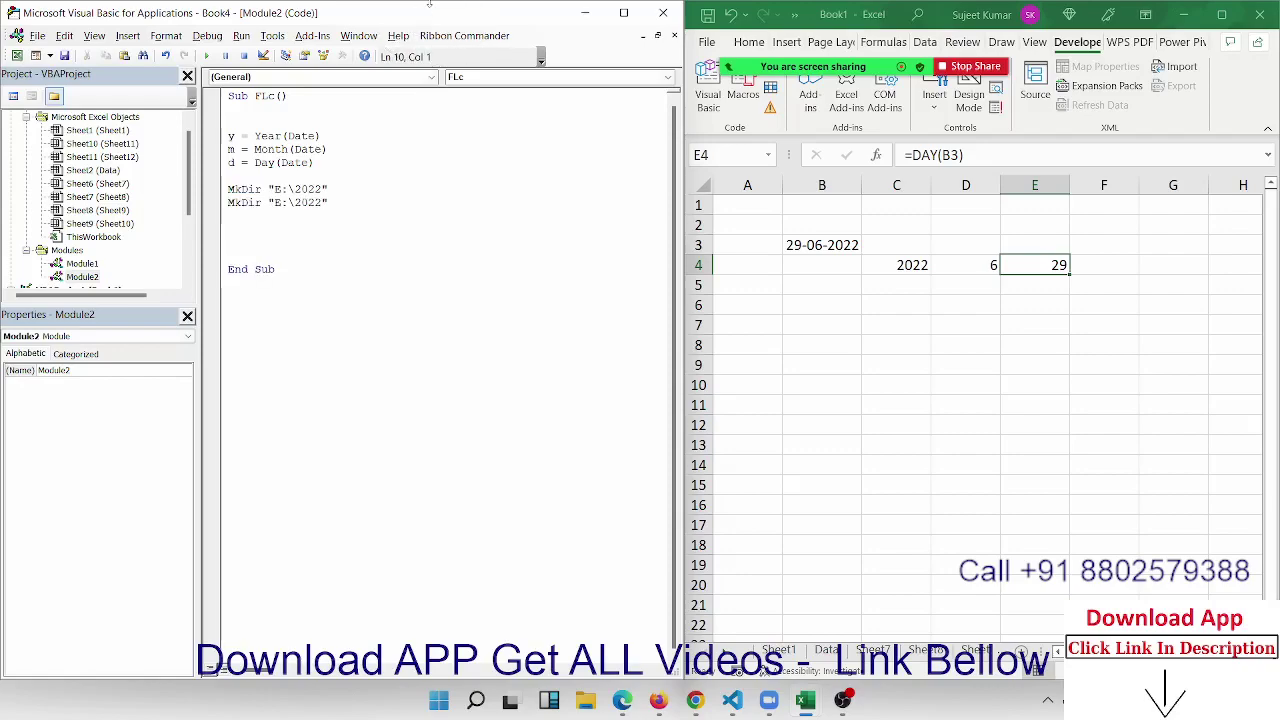
Step: Edit the copies into MkDir "E:\2022\6" and MkDir "E:\2022\6\29"
left_click(324, 203)
type("\\")
type("6")
left_click_drag(350, 202, 220, 203)
key("ctrl+c")
left_click(236, 216)
key("ctrl+v")
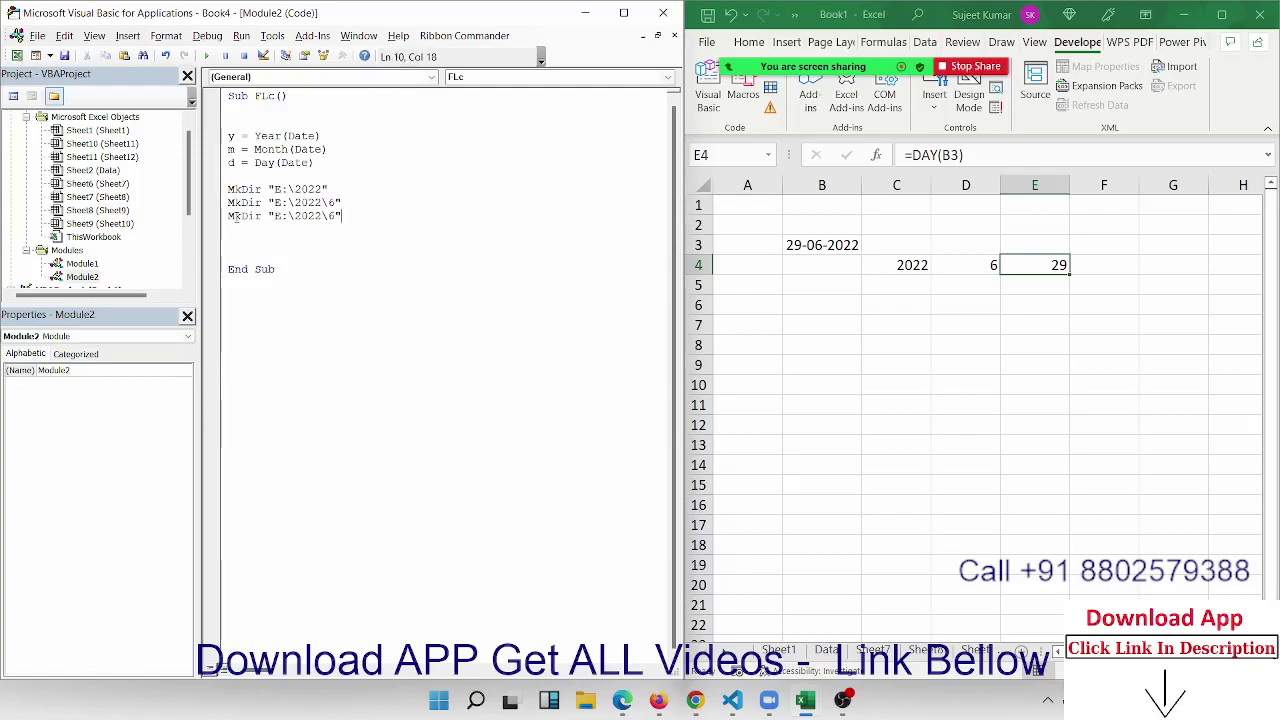
left_click(338, 216)
type("\\")
type("29")
Step: Highlight parts of the three MkDir paths to review the year, month and day folders
left_click(339, 230)
double_click(348, 217)
left_click_drag(334, 217, 300, 226)
left_click(263, 188)
left_click(330, 190)
mouse_move(330, 190)
left_mouse_down()
mouse_move(226, 190)
mouse_move(262, 216)
mouse_move(228, 188)
left_mouse_up()
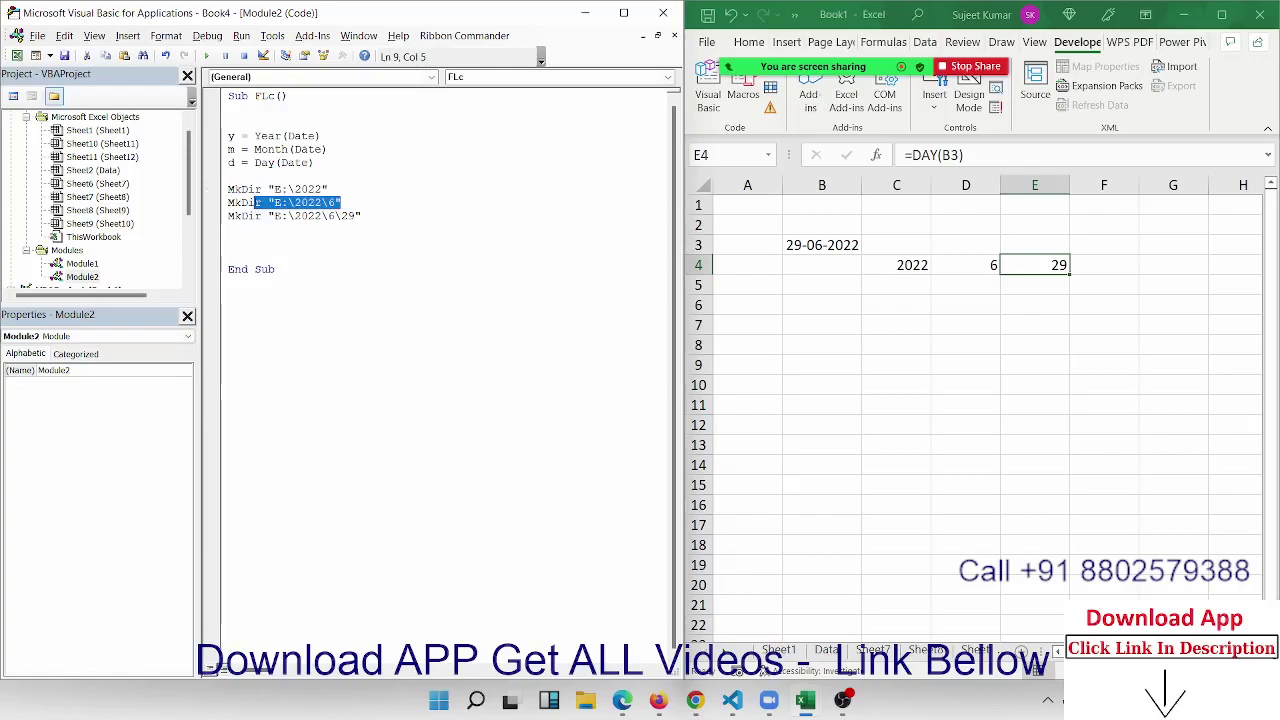
left_click(385, 242)
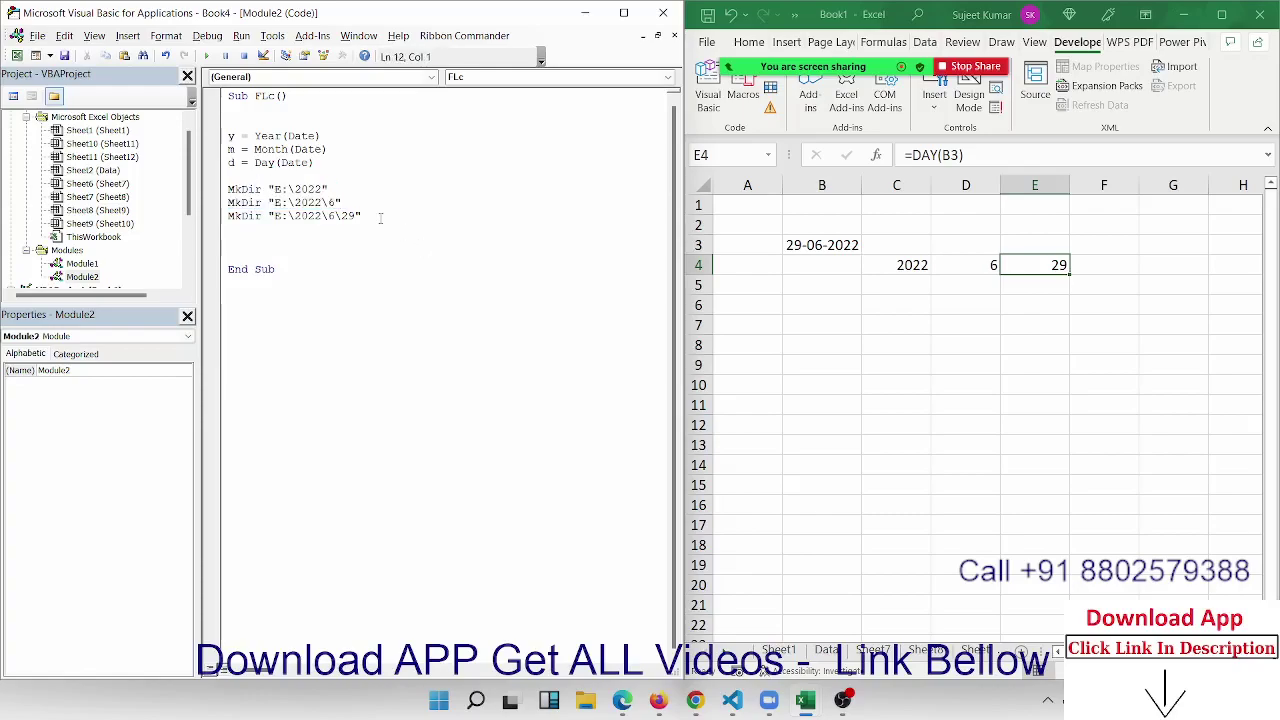
left_click_drag(375, 216, 257, 226)
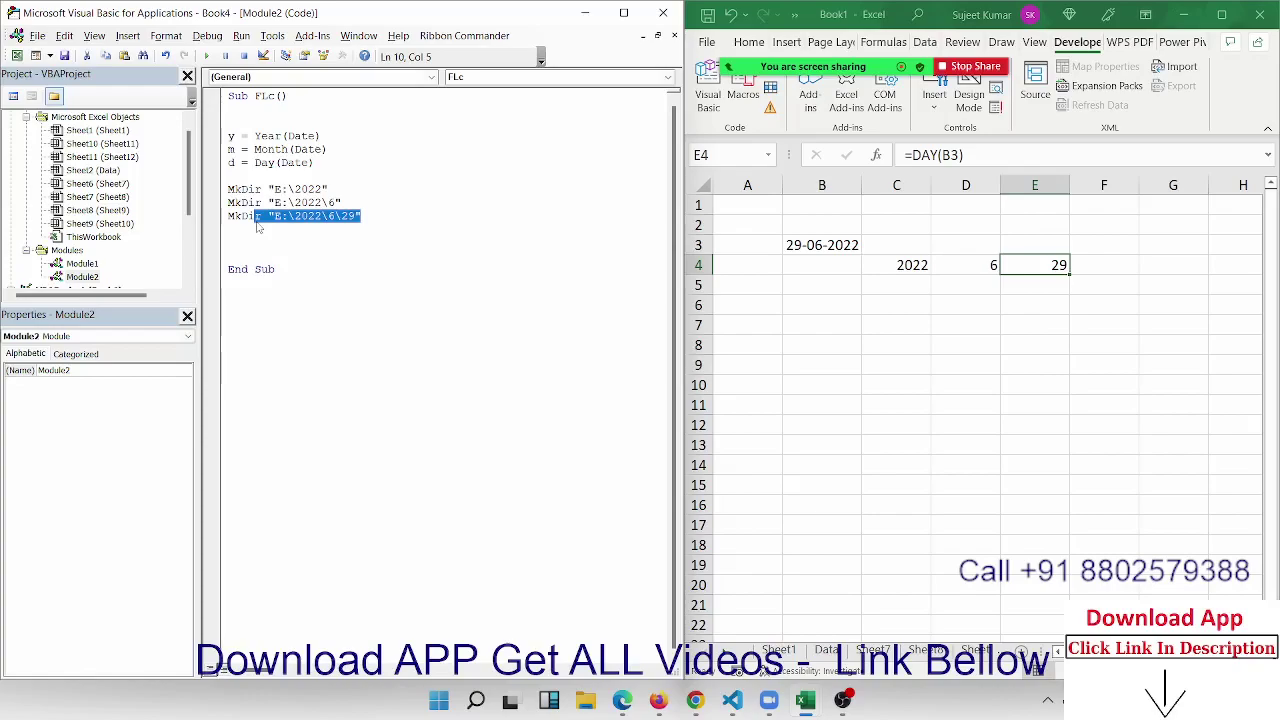
Step: Change the first MkDir line from "E:\2022" to "E:\" & y
left_click_drag(314, 162, 228, 136)
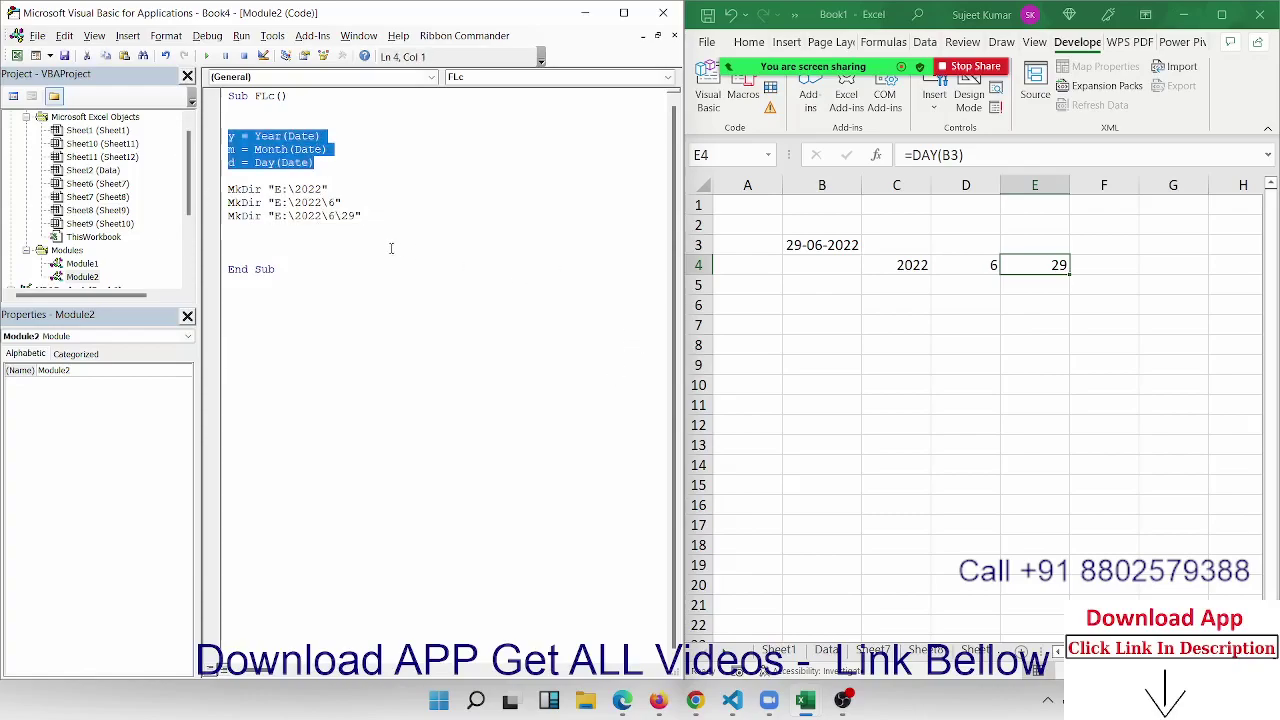
left_click(298, 202)
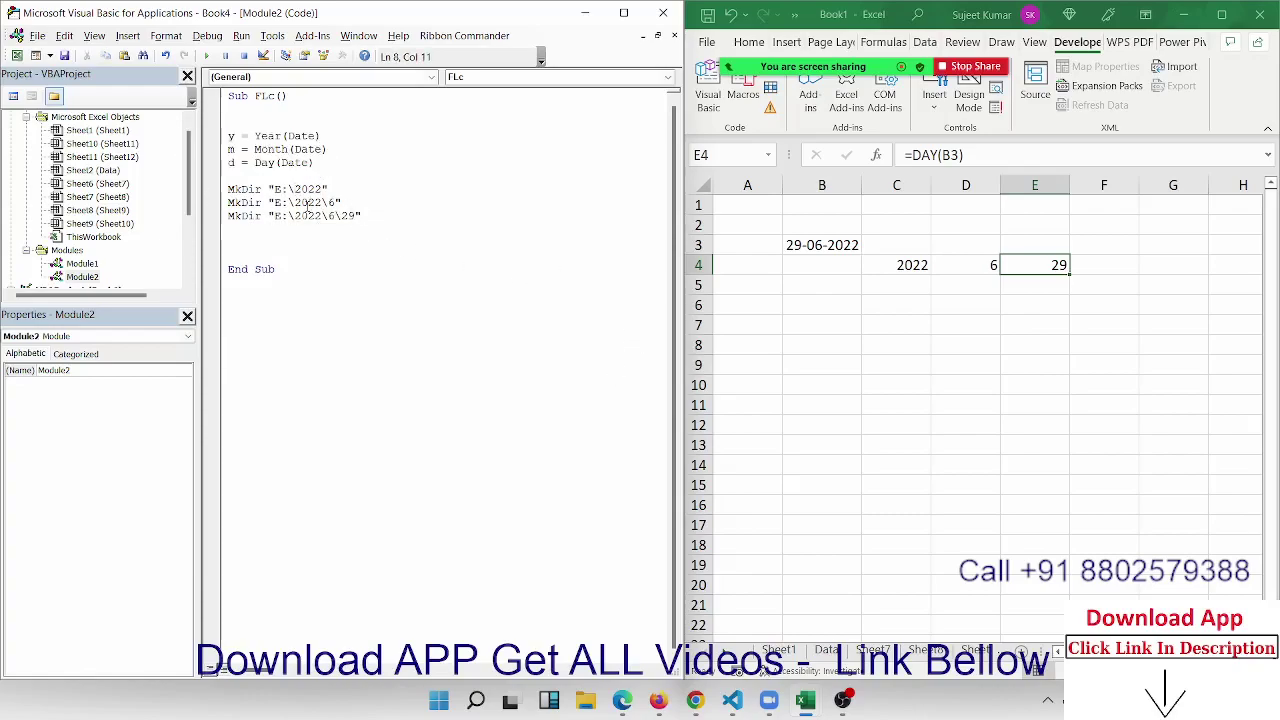
key("Delete")
key("Delete")
key("Delete")
key("Delete")
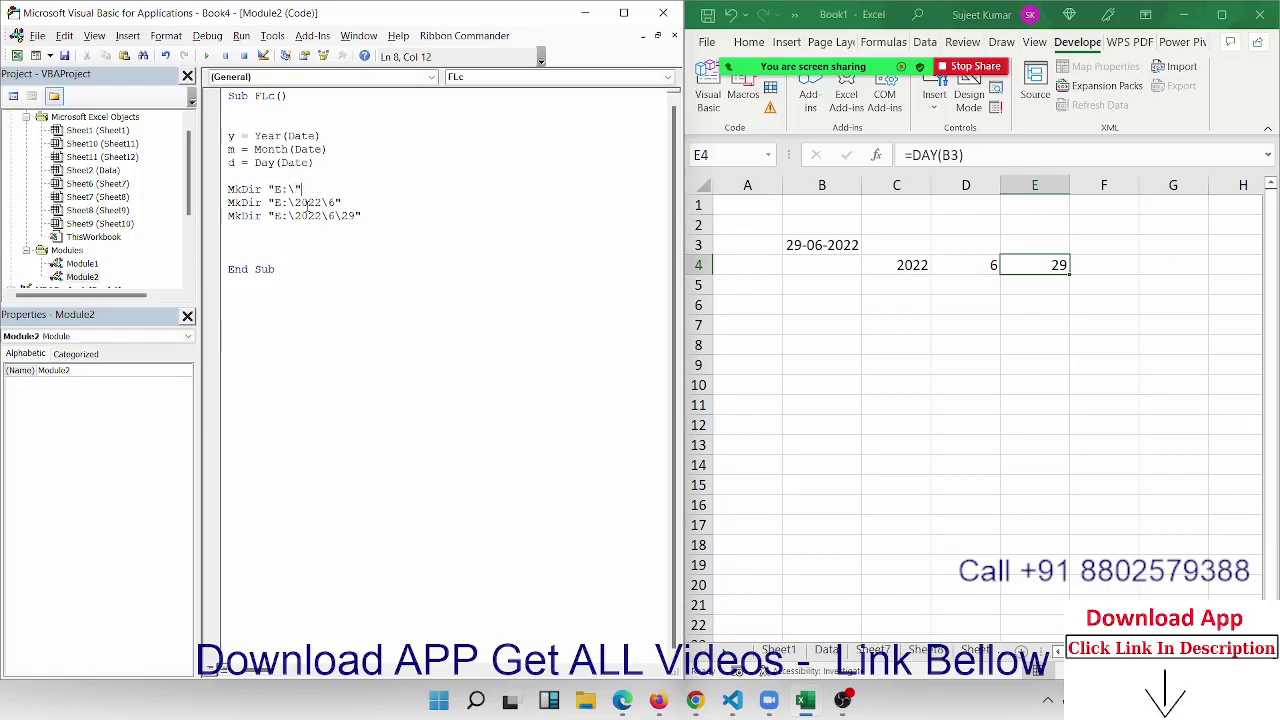
type(" & ")
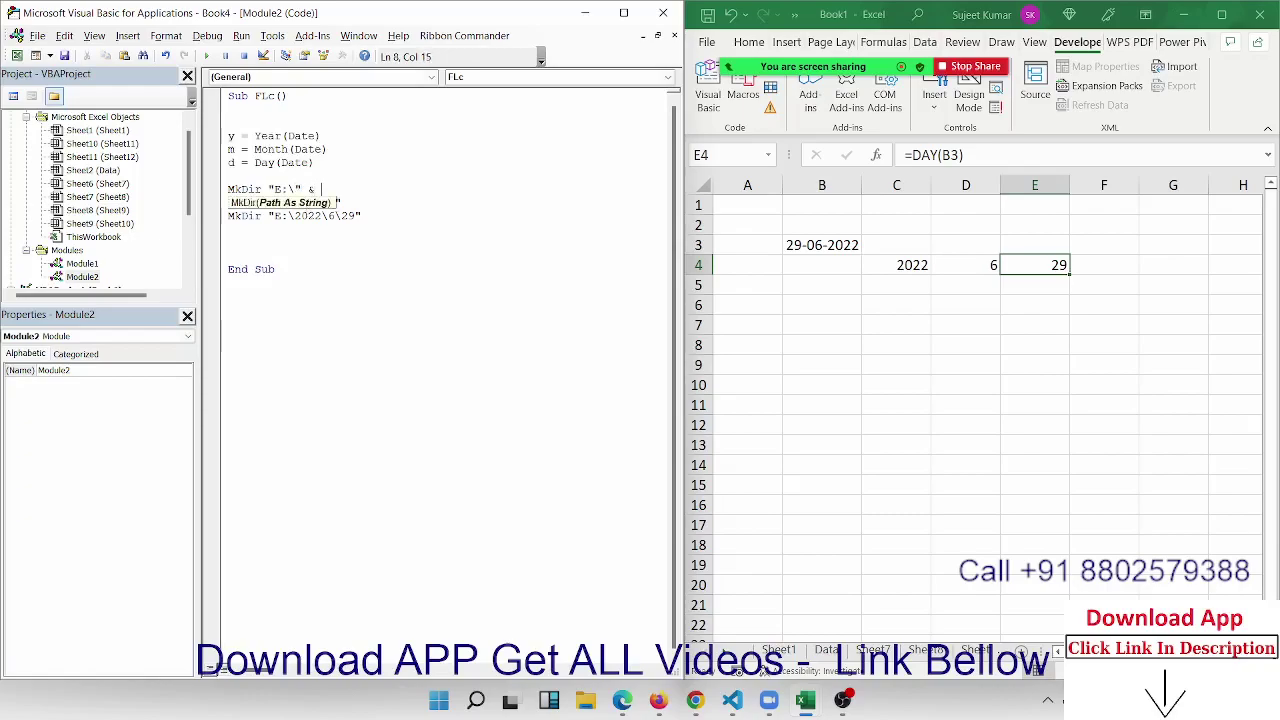
type("y")
left_click(337, 269)
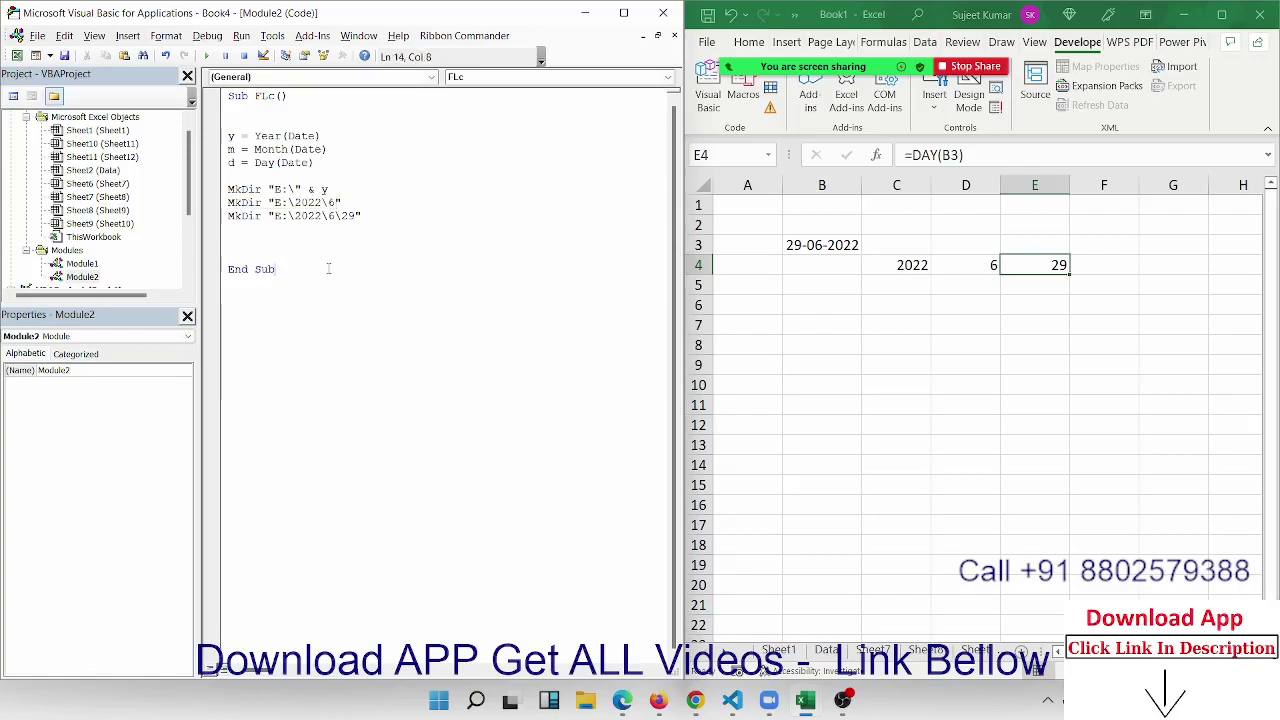
left_click(858, 324)
Step: Enter E:\ in cell B6, fixing the mistyped quote
left_click(835, 300)
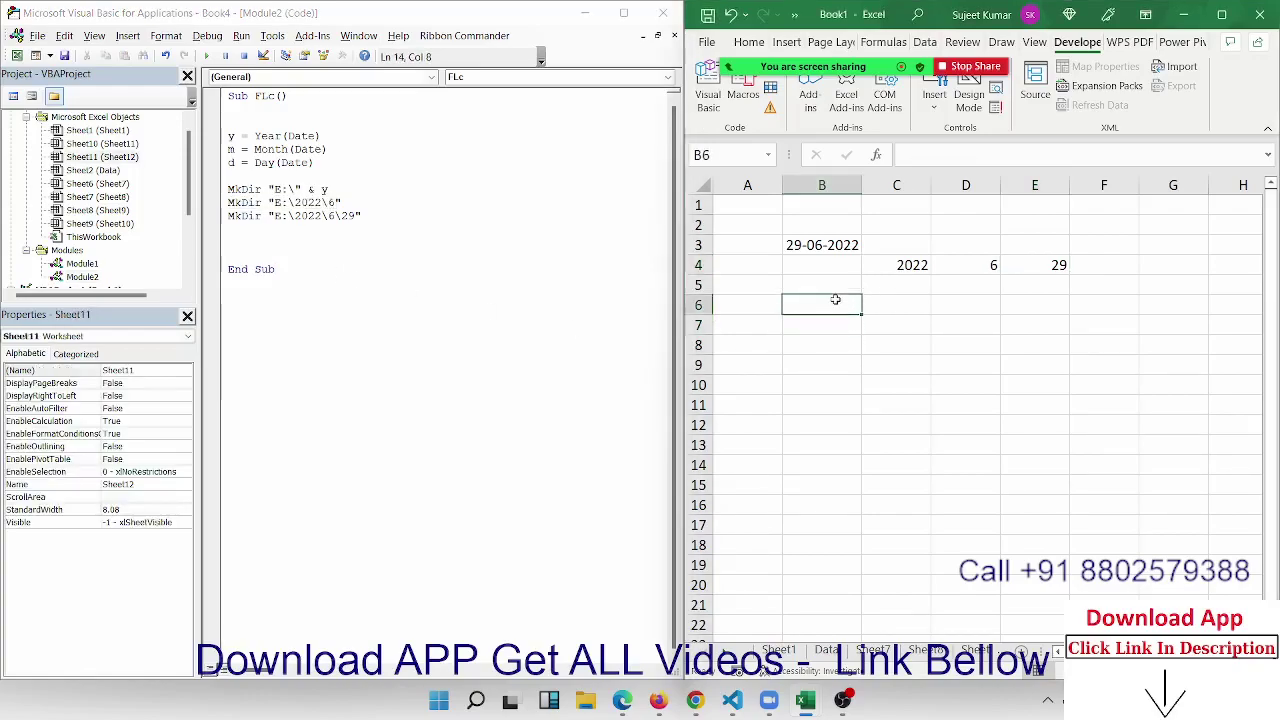
type("E\"\\")
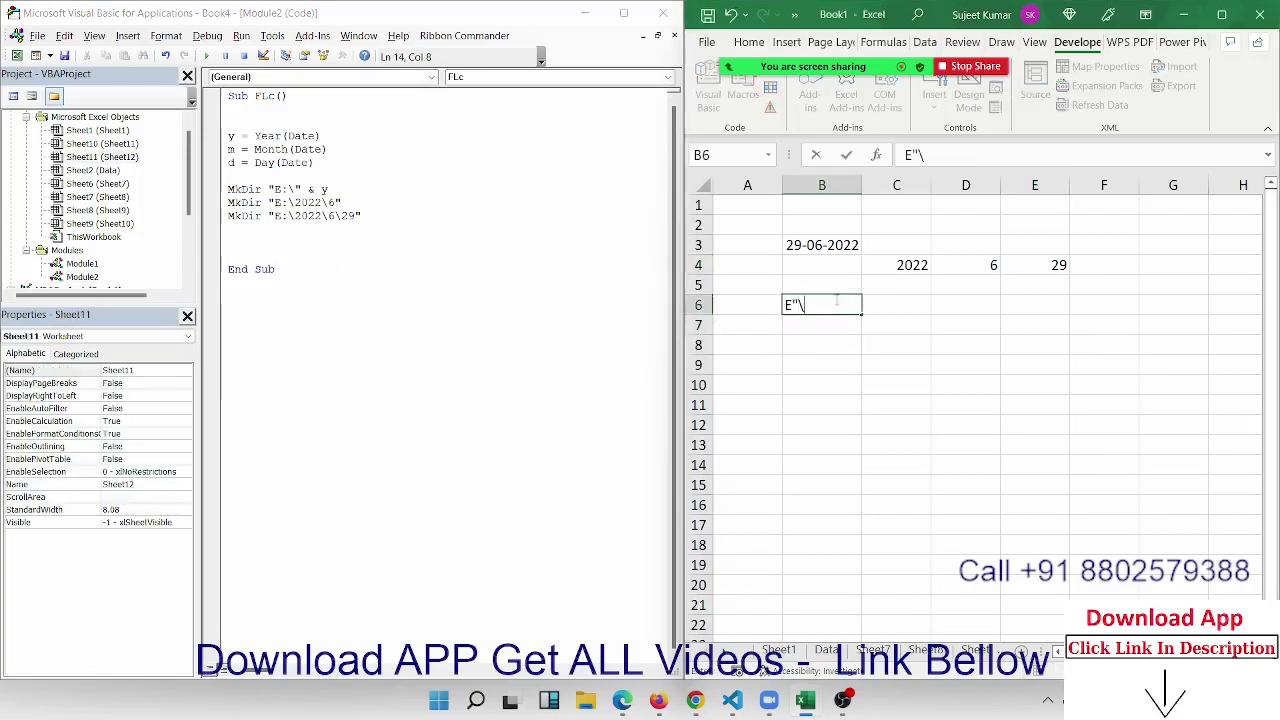
key("Tab")
left_click(835, 300)
key("F2")
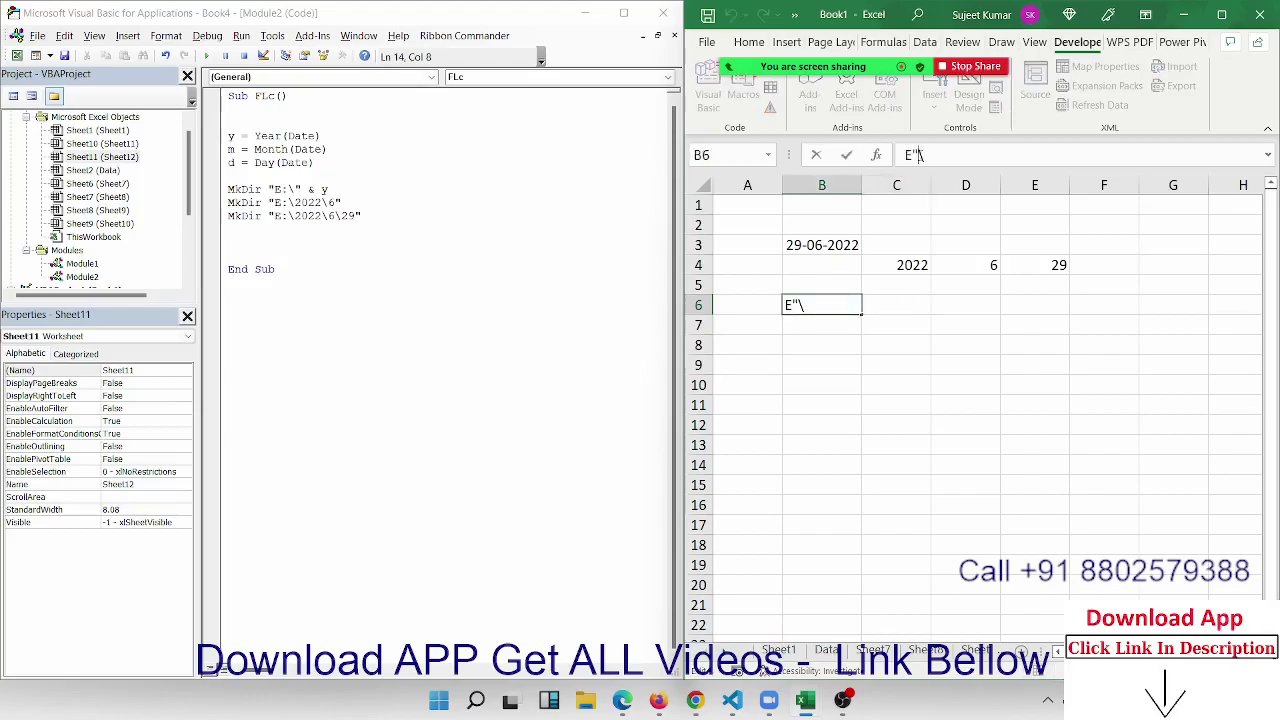
key("Left")
key("BackSpace")
type(":")
key("Return")
Step: Build C6's formula =B6&C4&"\"&D4 so it shows E:\2022\6
left_click(913, 305)
type("=")
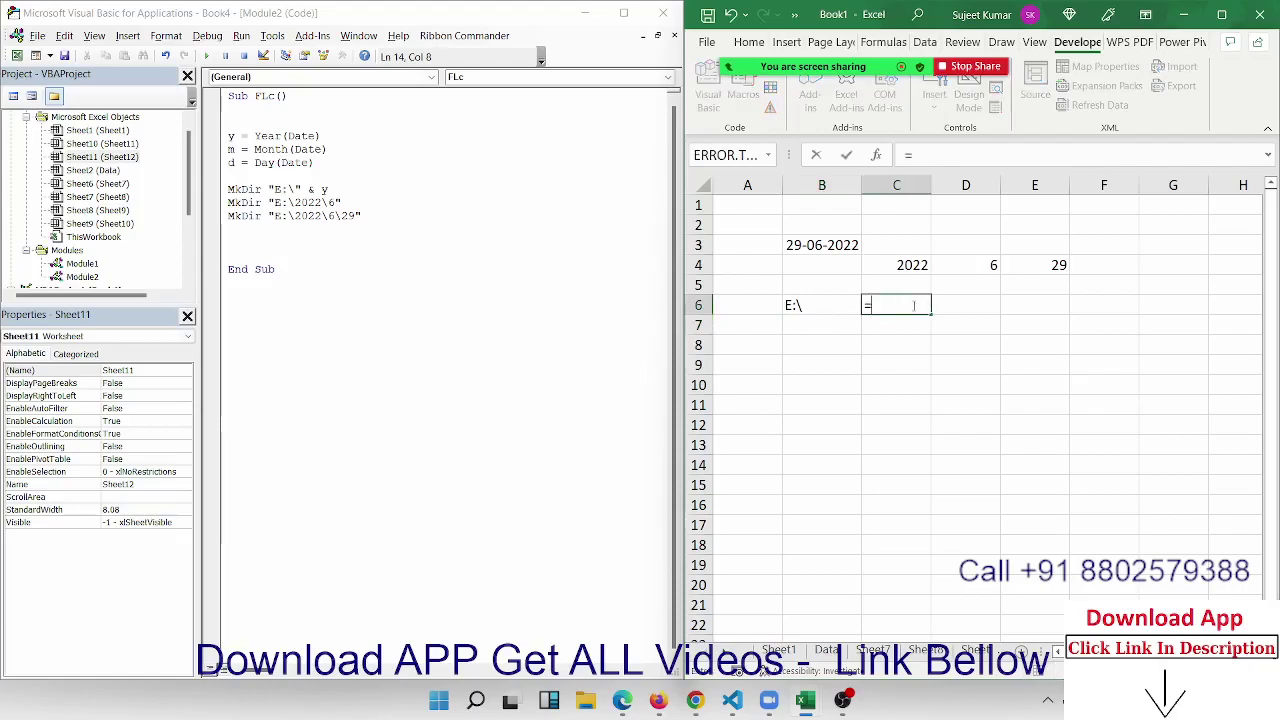
key("Left")
type("&")
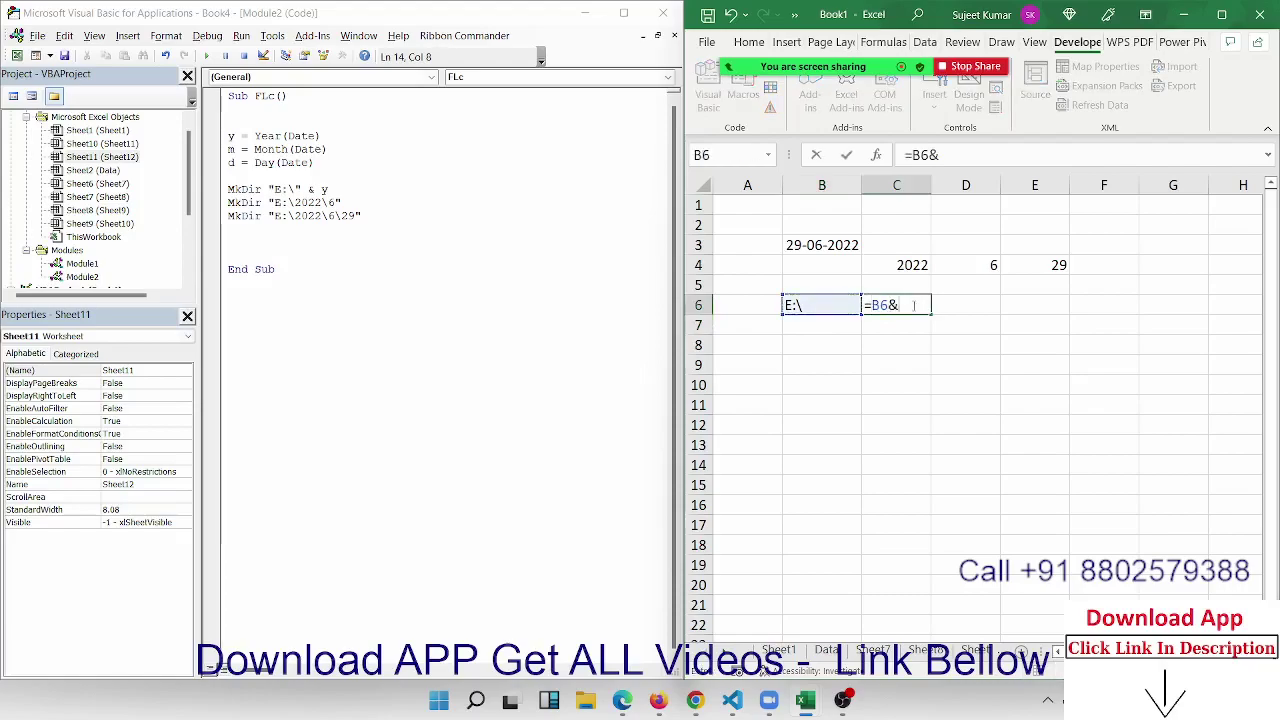
left_click(897, 262)
key("Return")
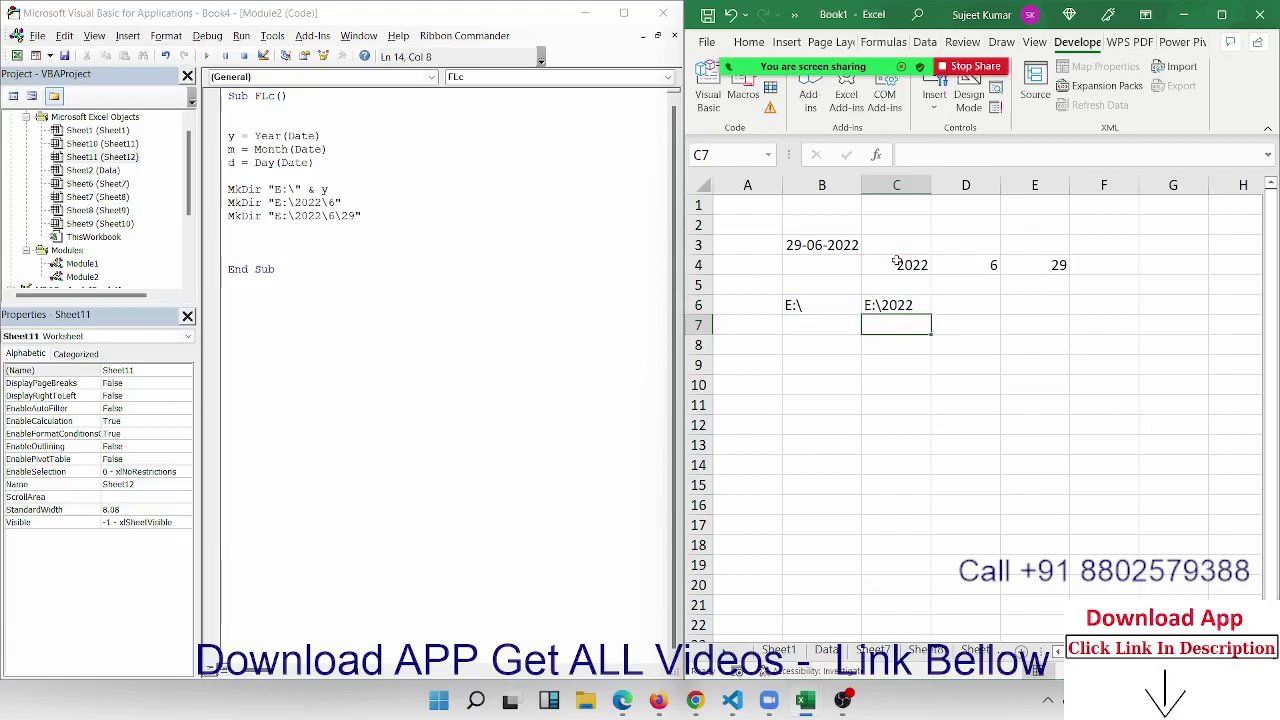
left_click(888, 302)
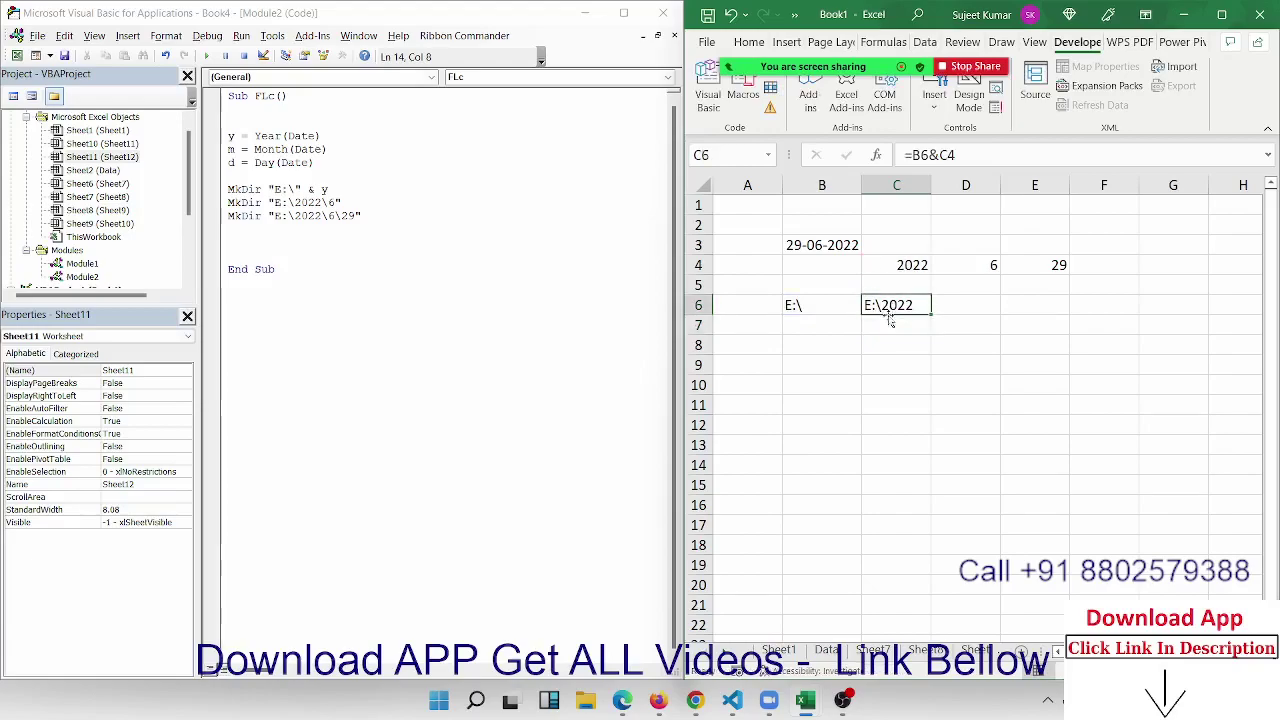
left_click(1019, 160)
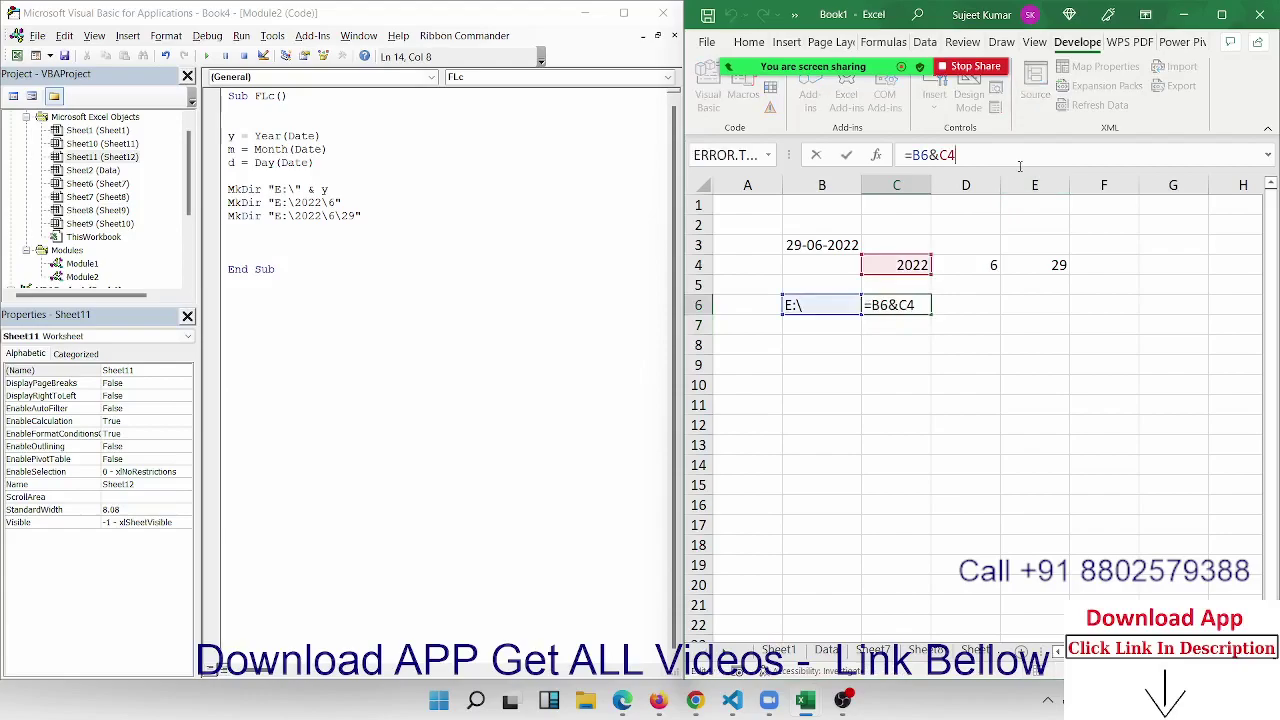
type("&\"")
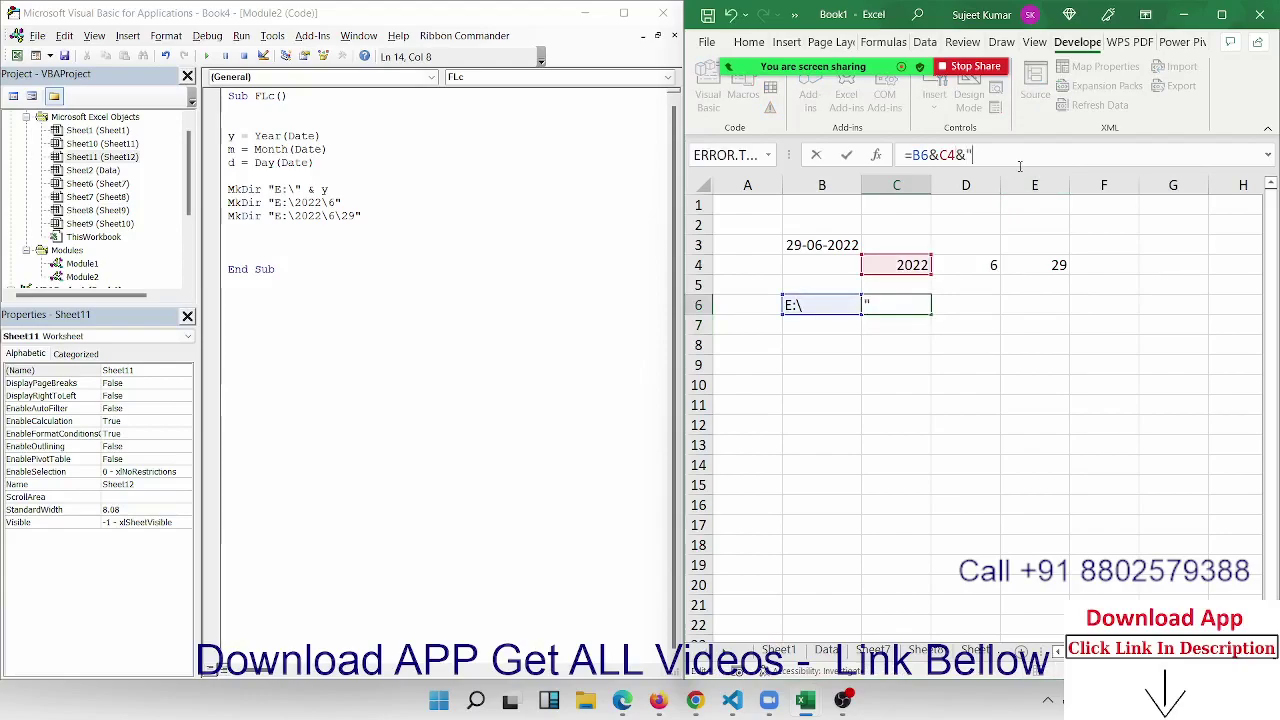
type("\\\"&")
left_click(988, 265)
key("Return")
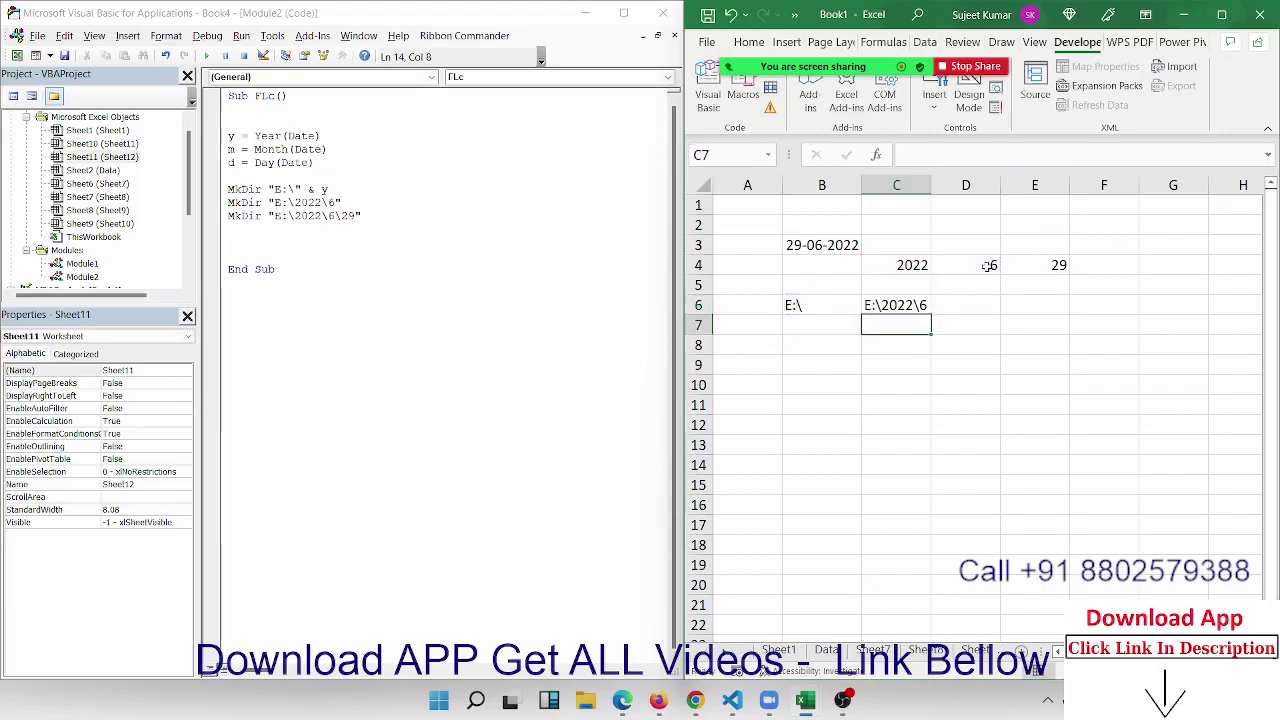
key("Up")
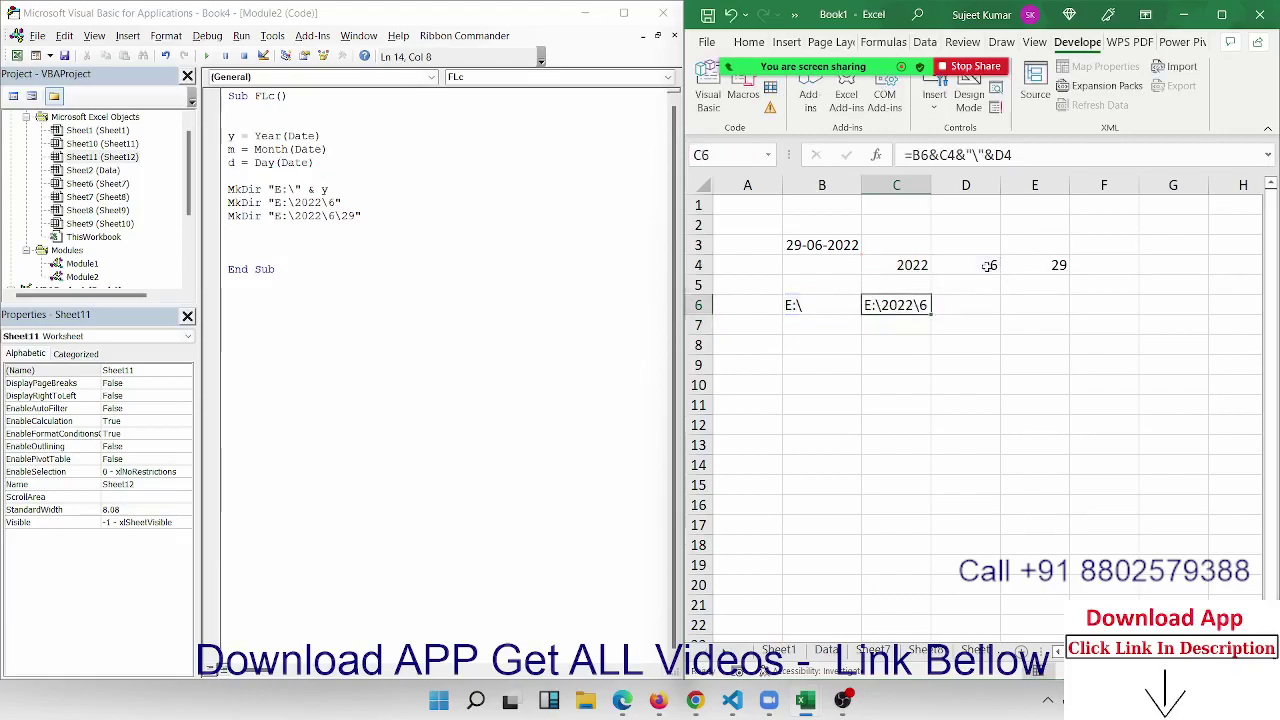
left_click(357, 203)
key("BackSpace")
Step: Rewrite the month and day MkDir paths as "E:\" & y & "\" & m and "E:\" & y & "\" & m & "\" & d
key("BackSpace")
key("BackSpace")
key("BackSpace")
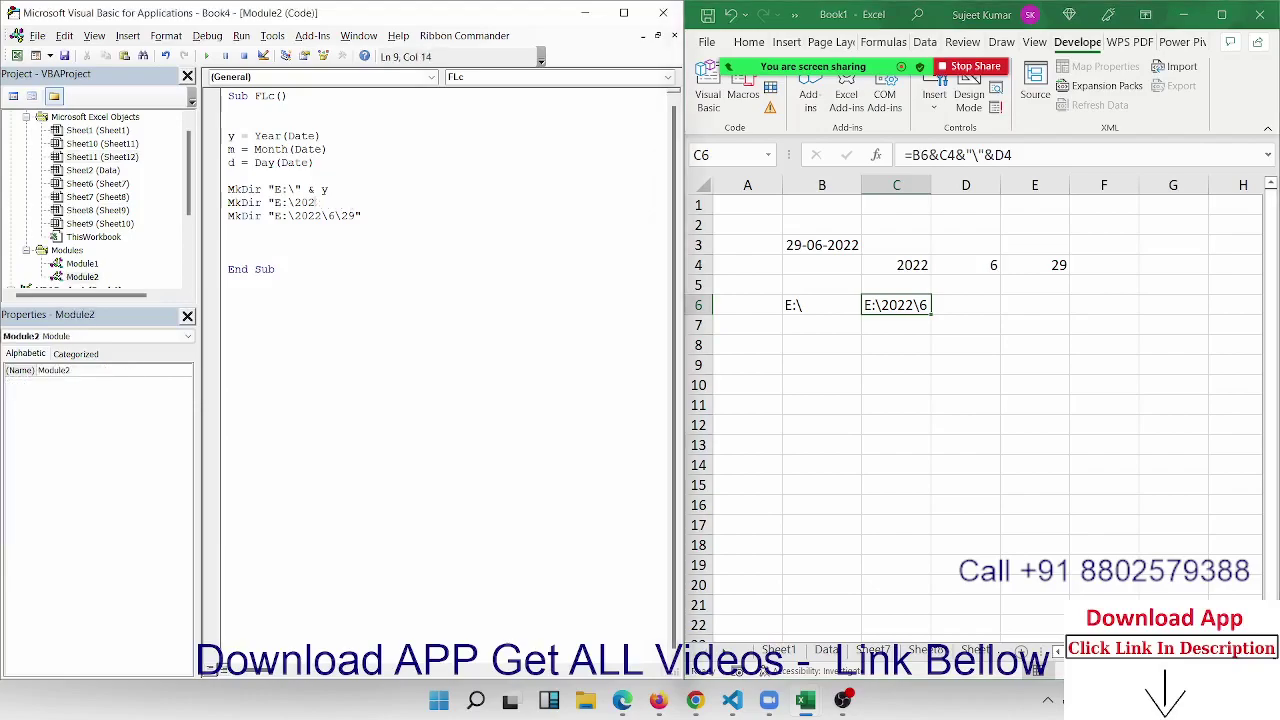
key("BackSpace")
key("BackSpace")
key("BackSpace")
type("\" ")
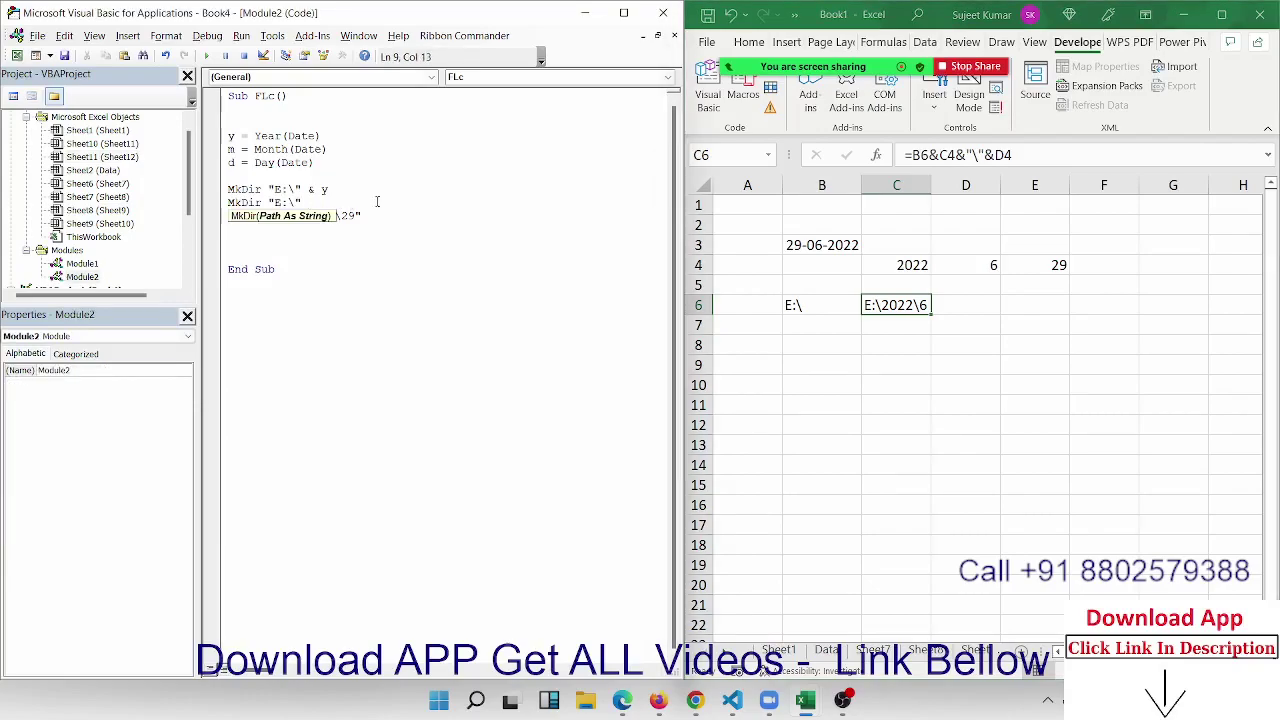
type("& y ")
type("& \"")
type("\\\" & ")
type("m")
left_click(394, 212)
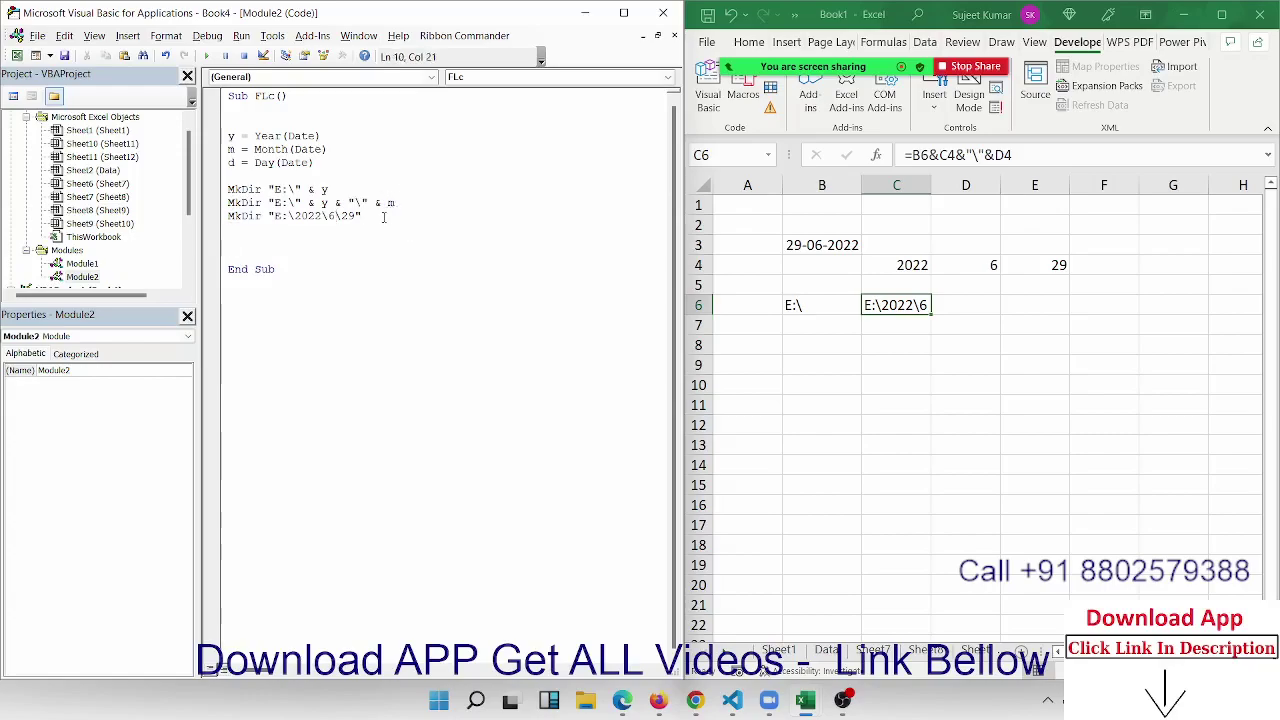
mouse_move(383, 217)
left_mouse_down()
mouse_move(305, 203)
mouse_move(295, 227)
left_mouse_up()
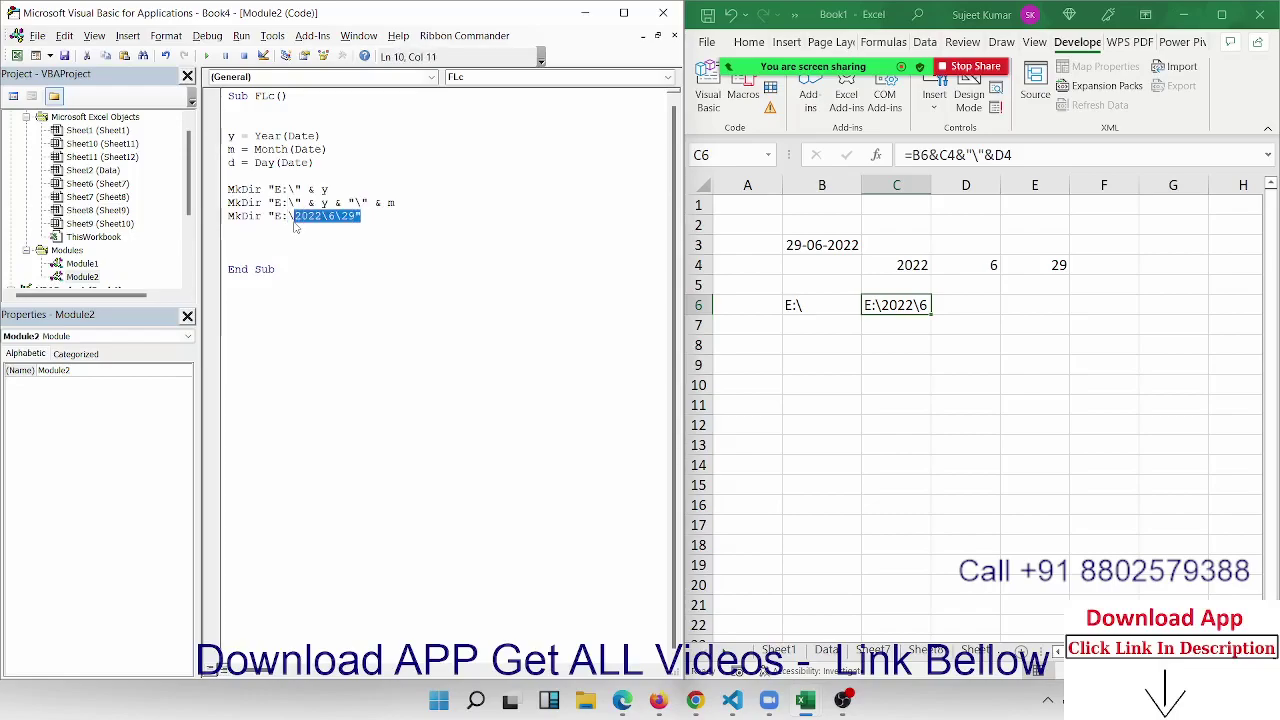
type("\" ")
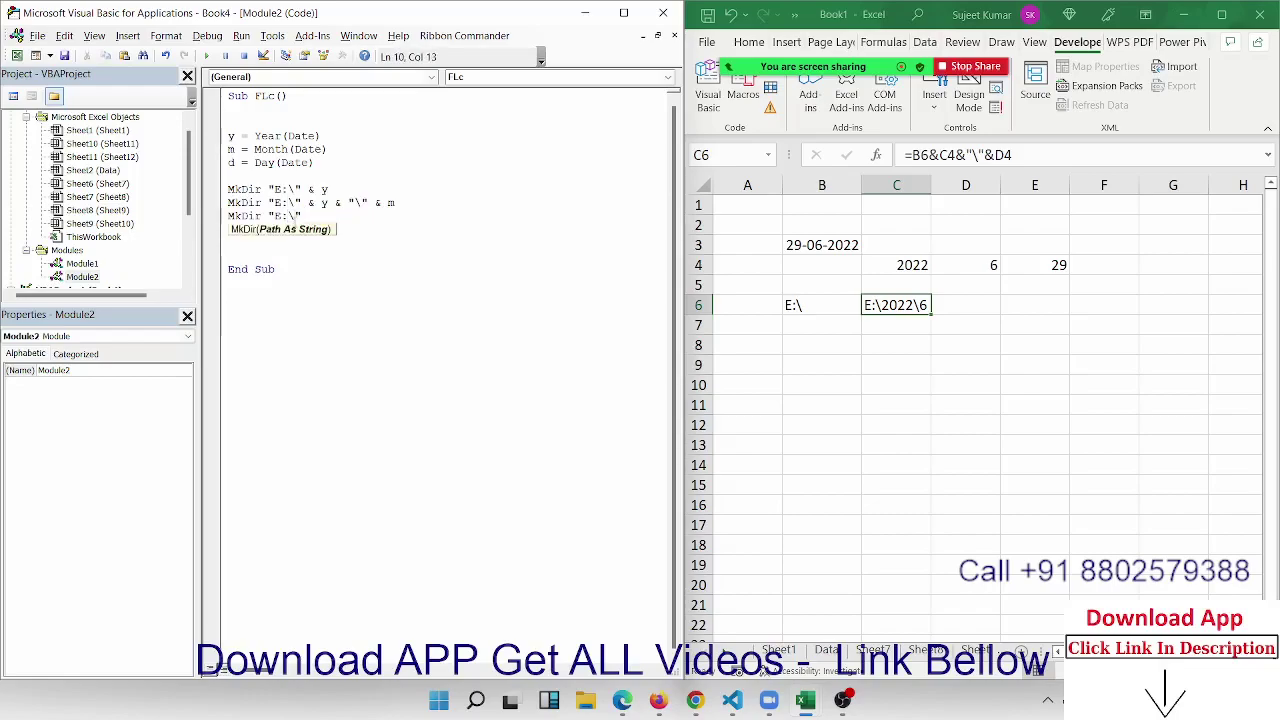
type("& y ")
type("& \"\\")
type("\" & ")
type("m ")
type("& \"")
type("\\\" ")
type("& ")
type("d")
left_click(295, 226)
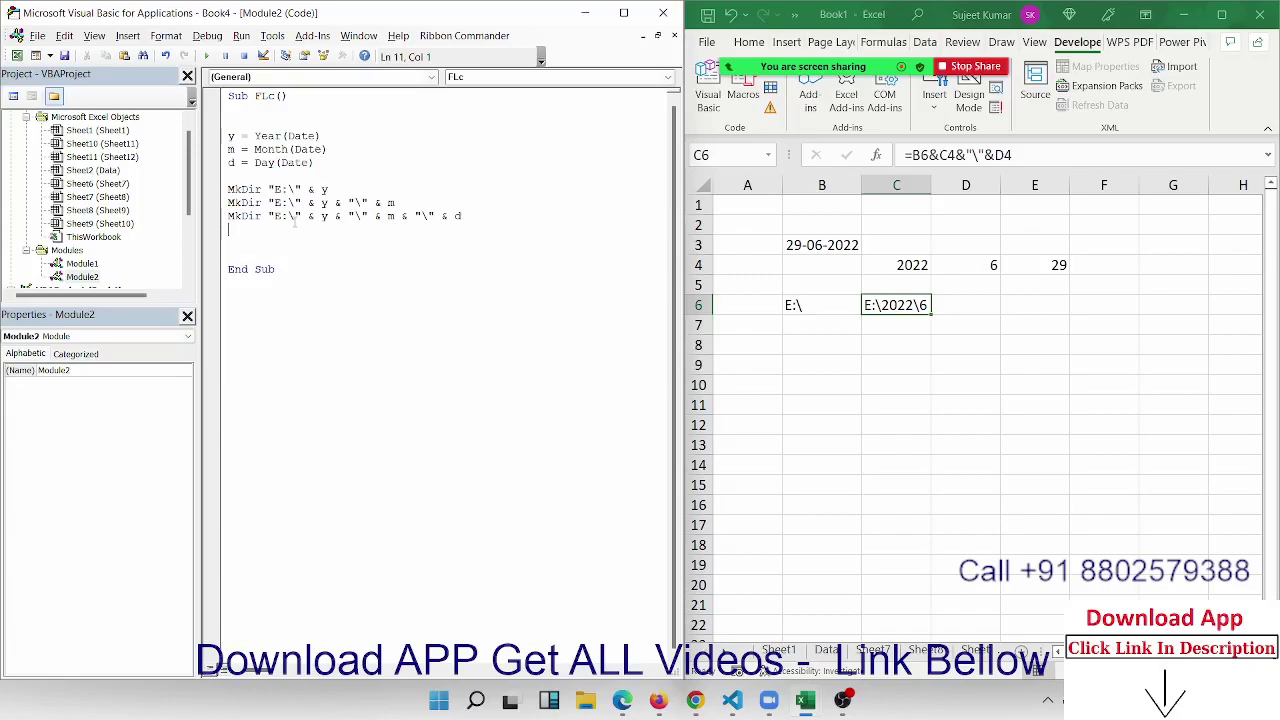
key("Up")
key("Up")
key("End")
key("Down")
key("Down")
key("Down")
Step: Run the FLc macro and check in File Explorer that E:\2022\6\29 exists and is empty
left_click(205, 56)
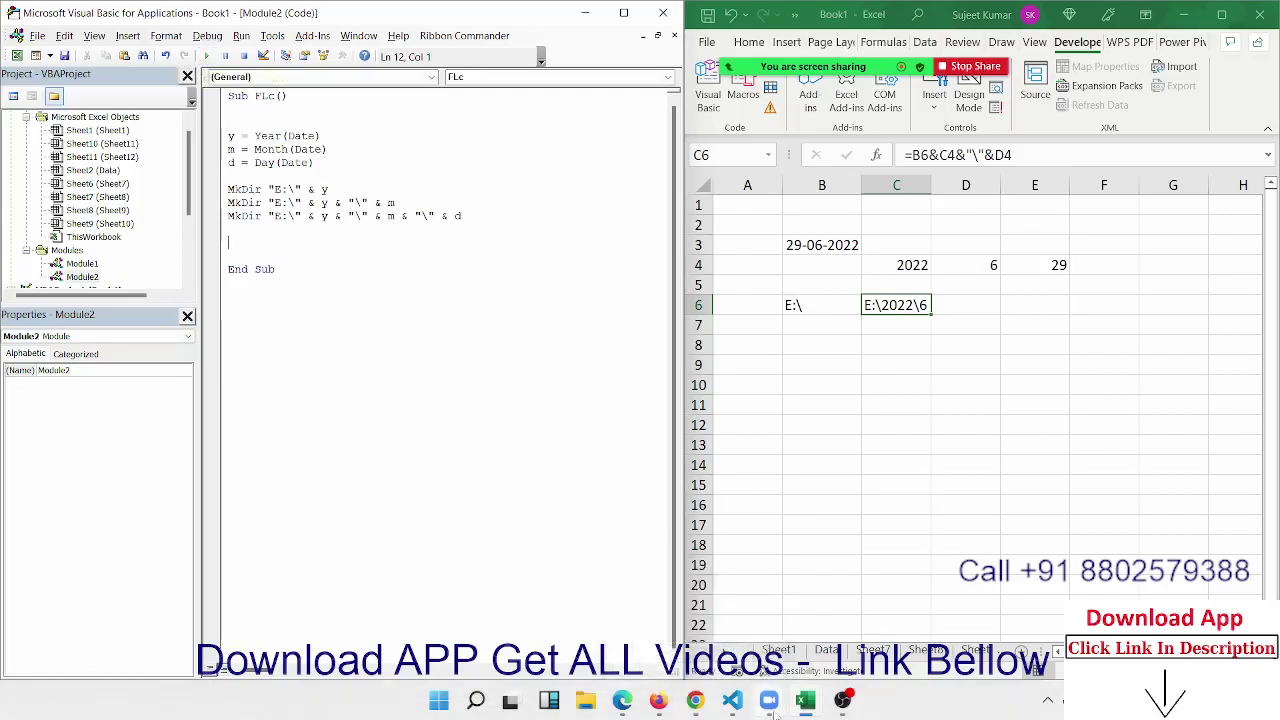
left_click(586, 702)
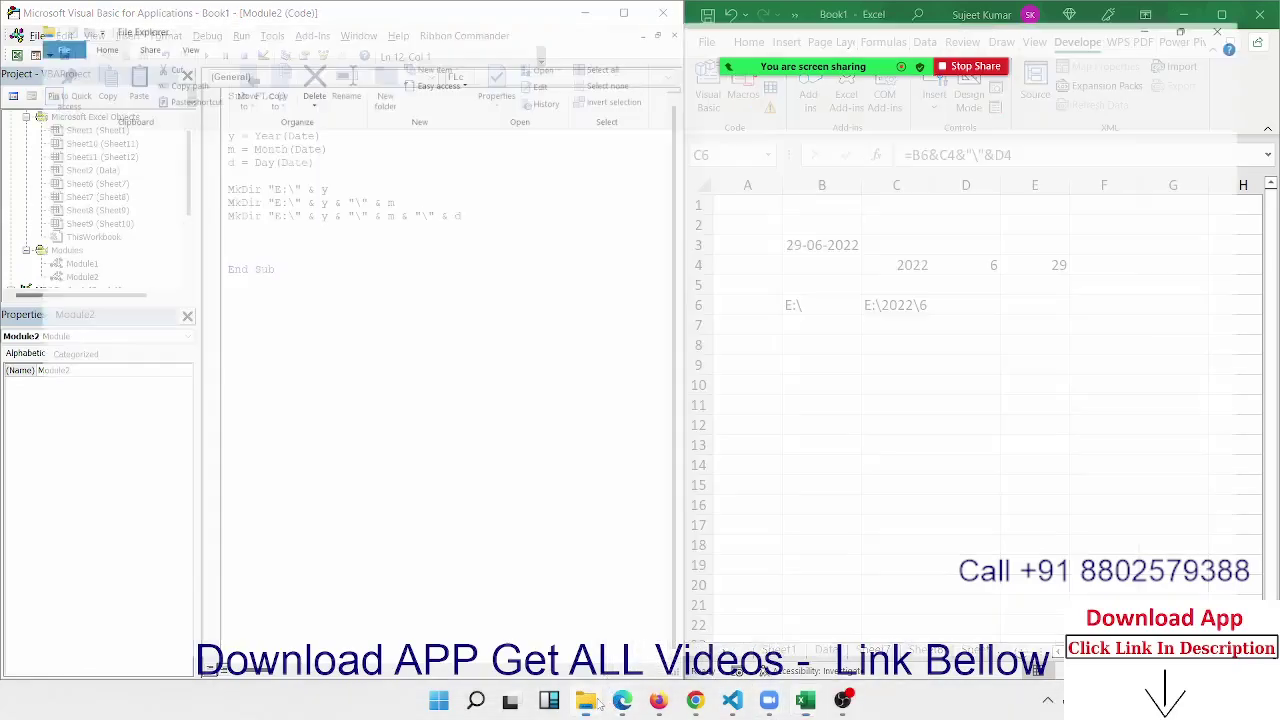
left_click(586, 702)
left_click(586, 702)
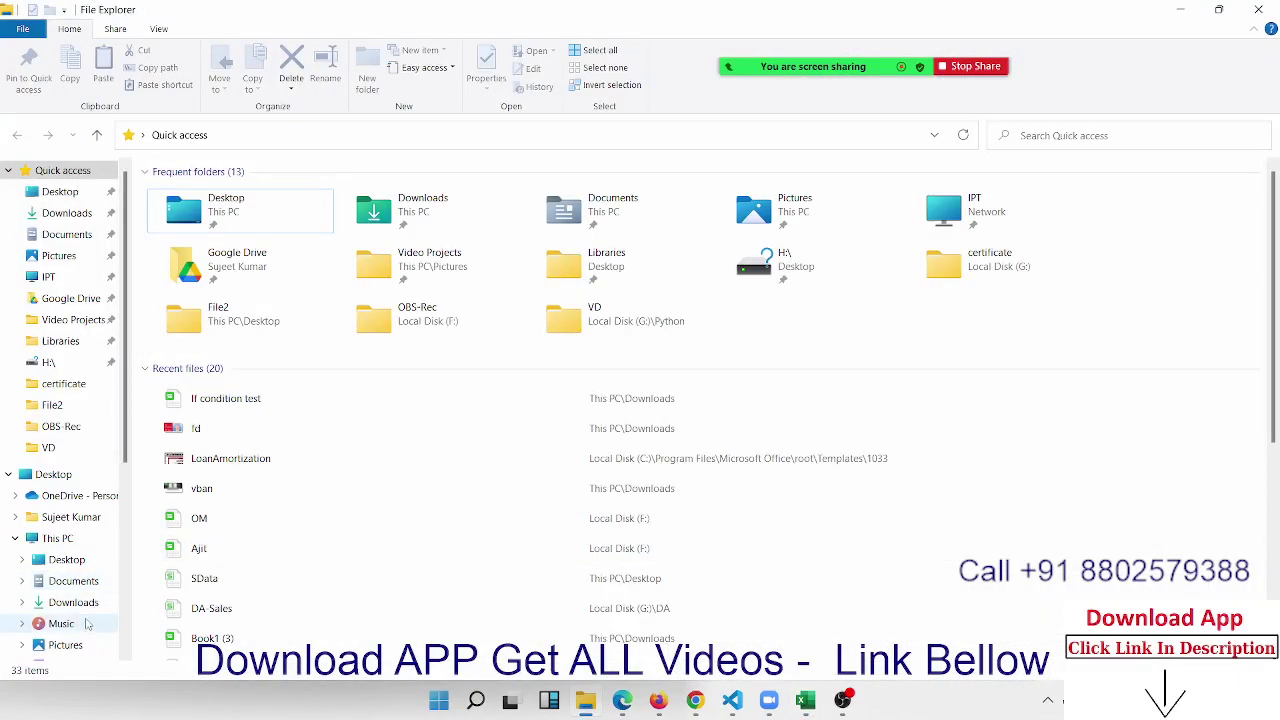
scroll(88, 480, "down", 1)
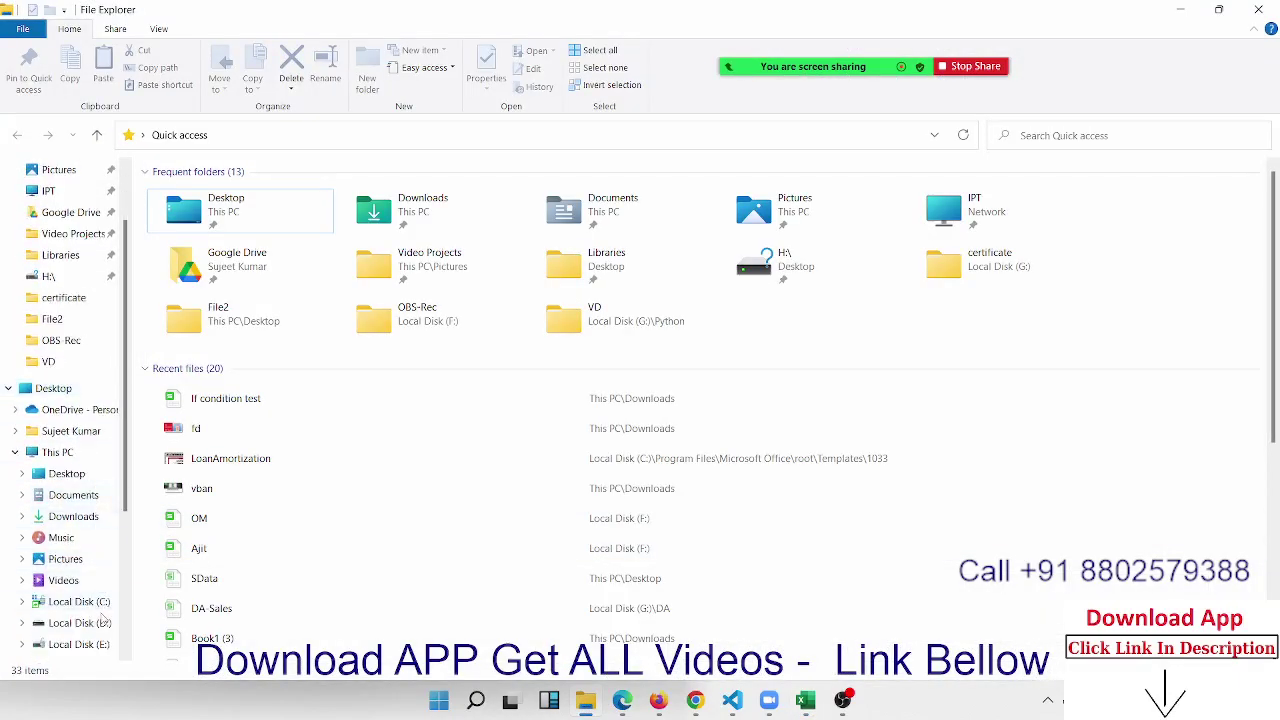
left_click(78, 644)
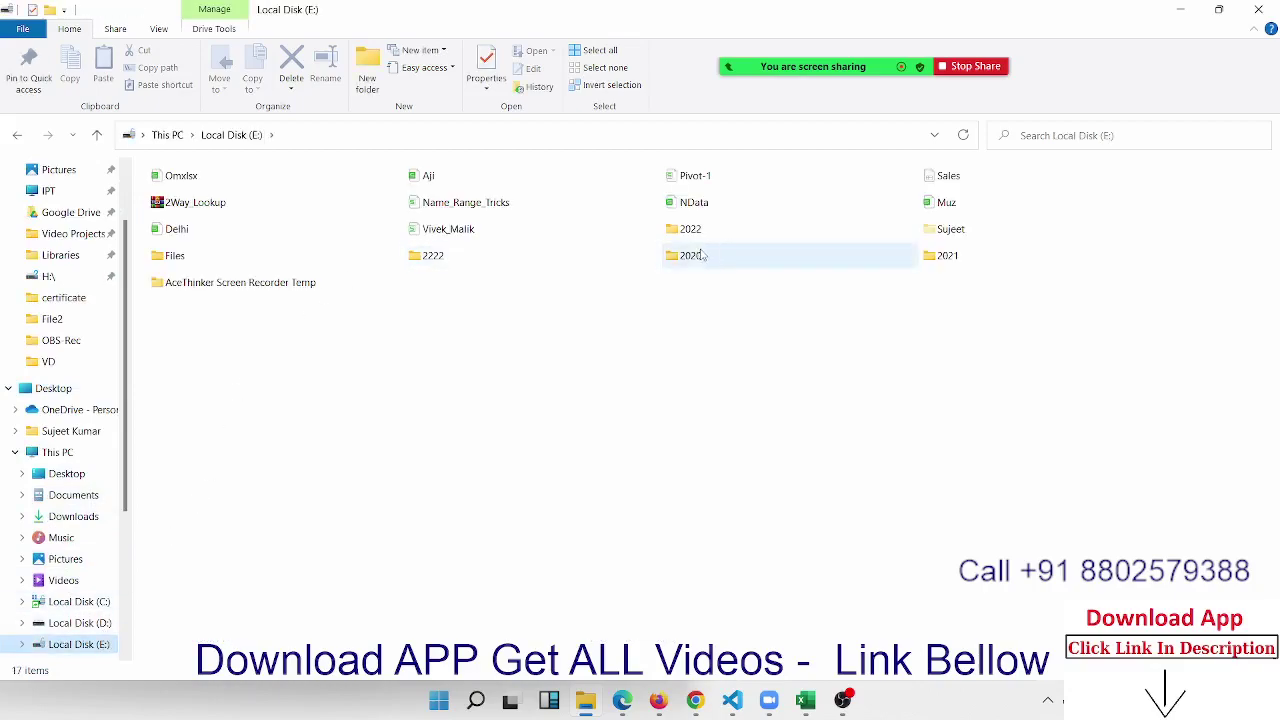
double_click(700, 233)
double_click(188, 200)
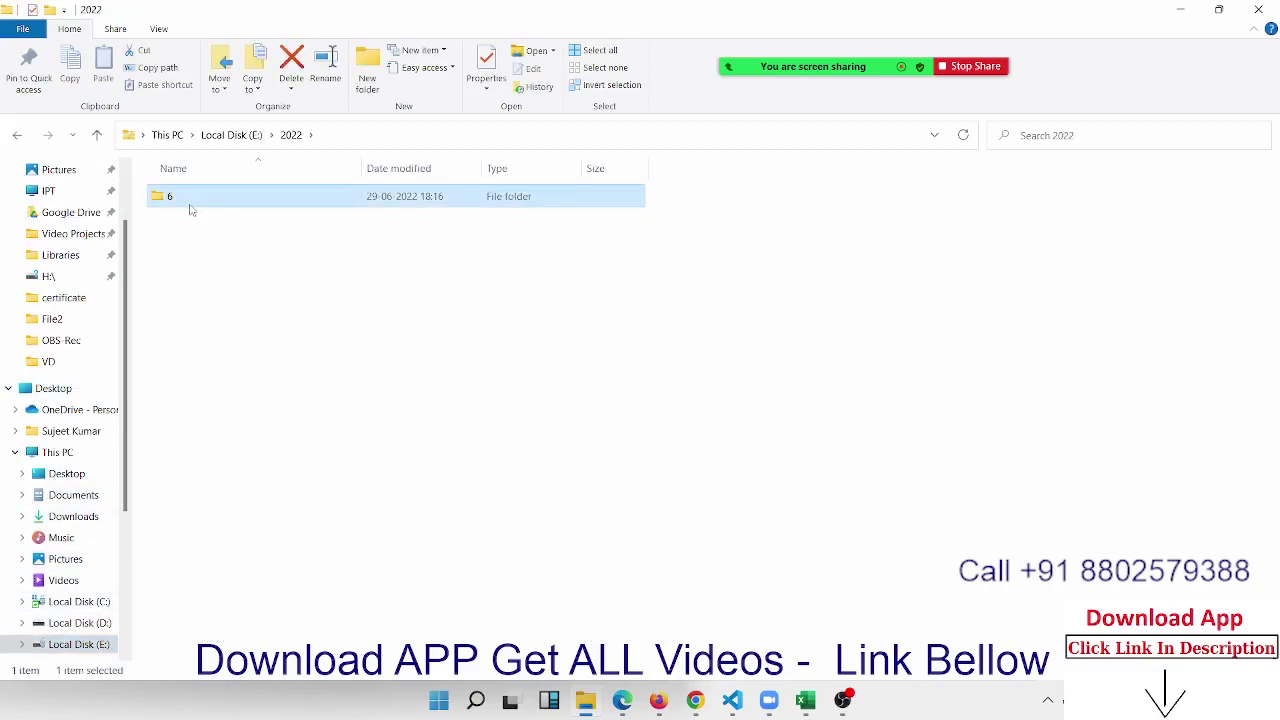
double_click(188, 202)
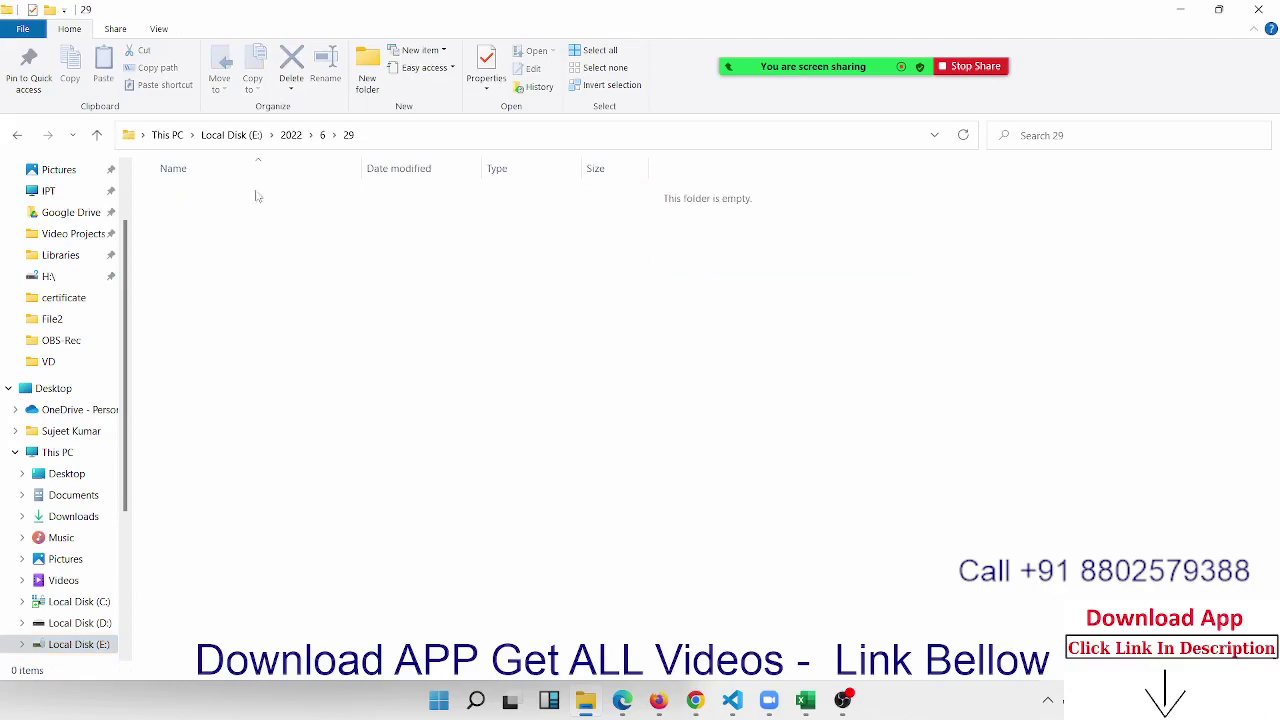
left_click(1258, 9)
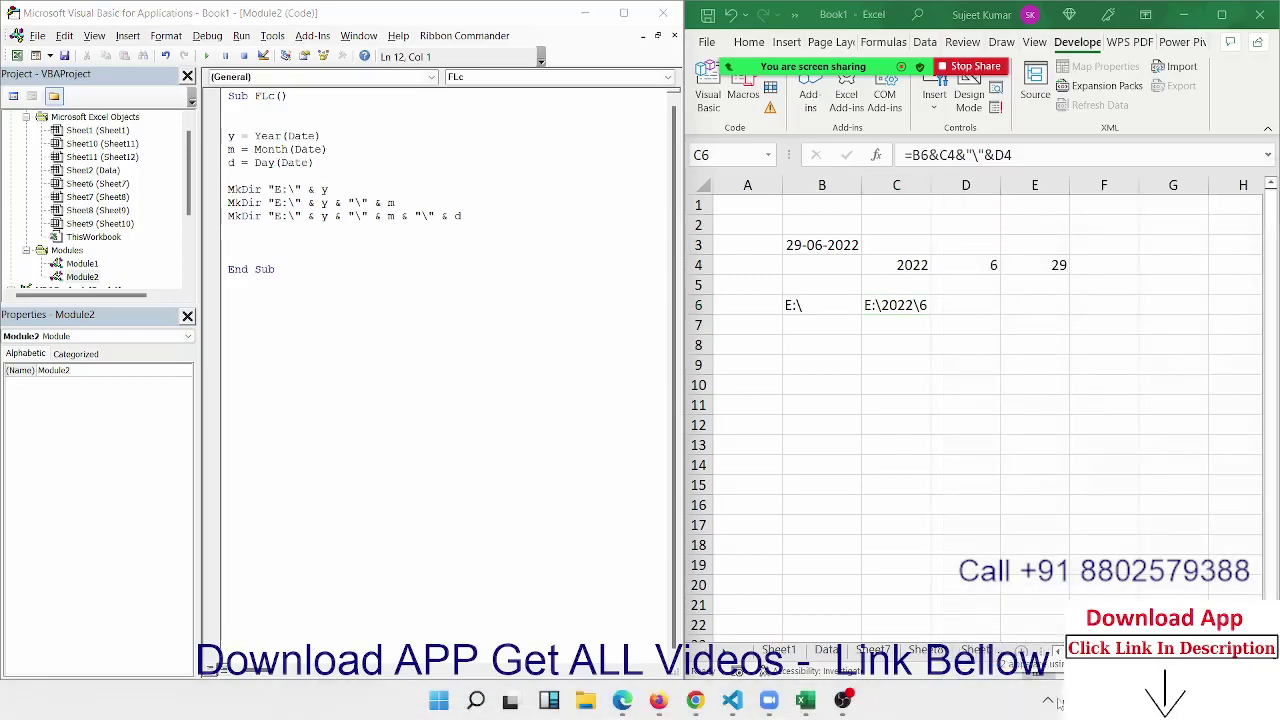
left_click(1047, 700)
left_click(1047, 630)
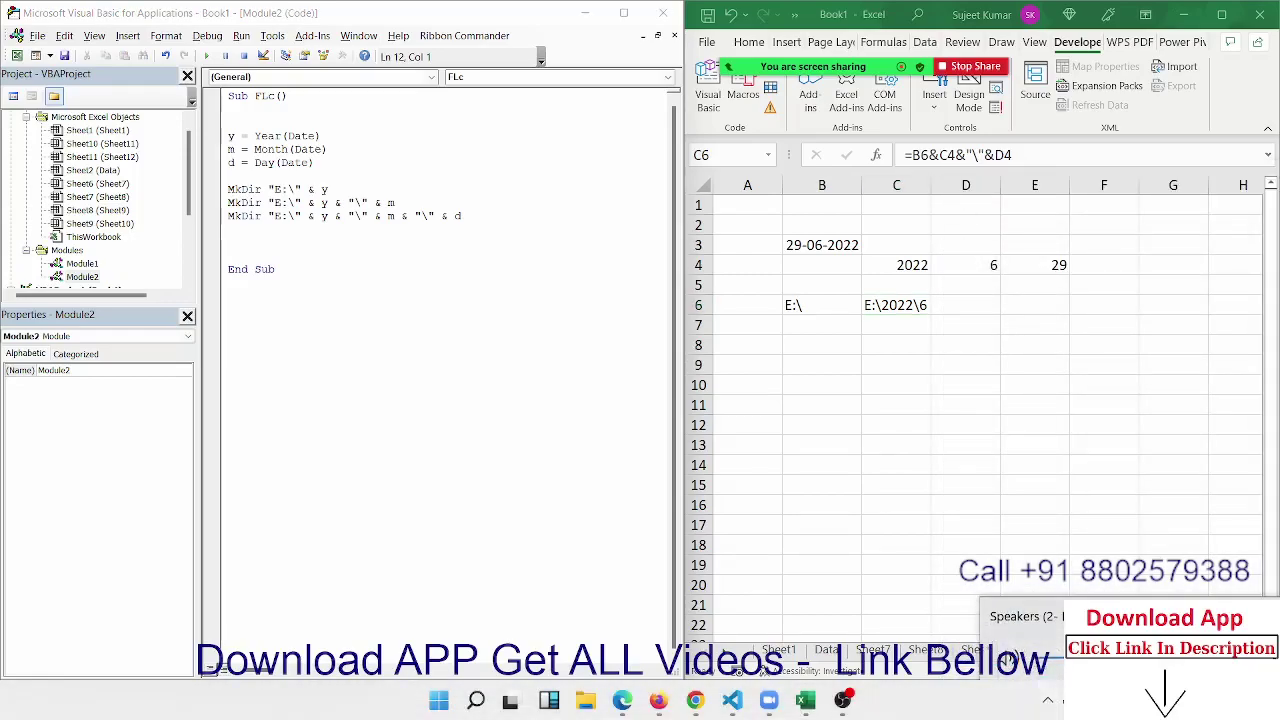
left_click(1030, 612)
left_click(1072, 588)
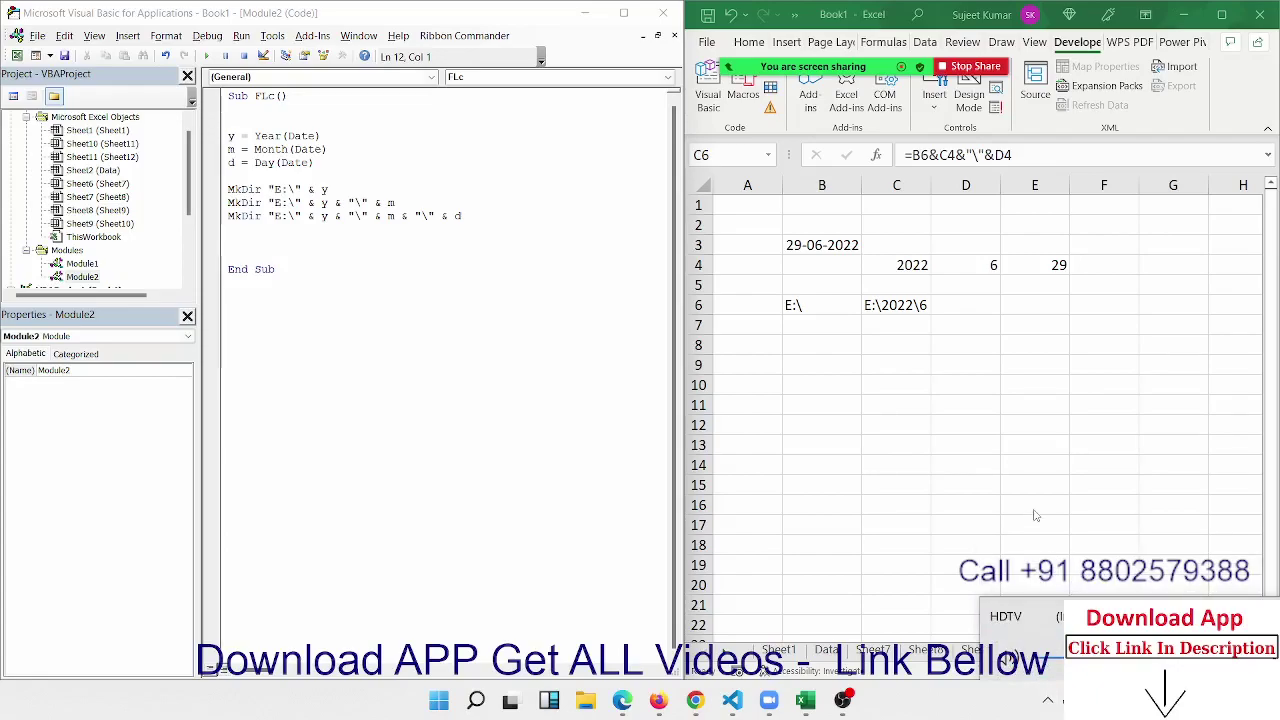
left_click(1035, 465)
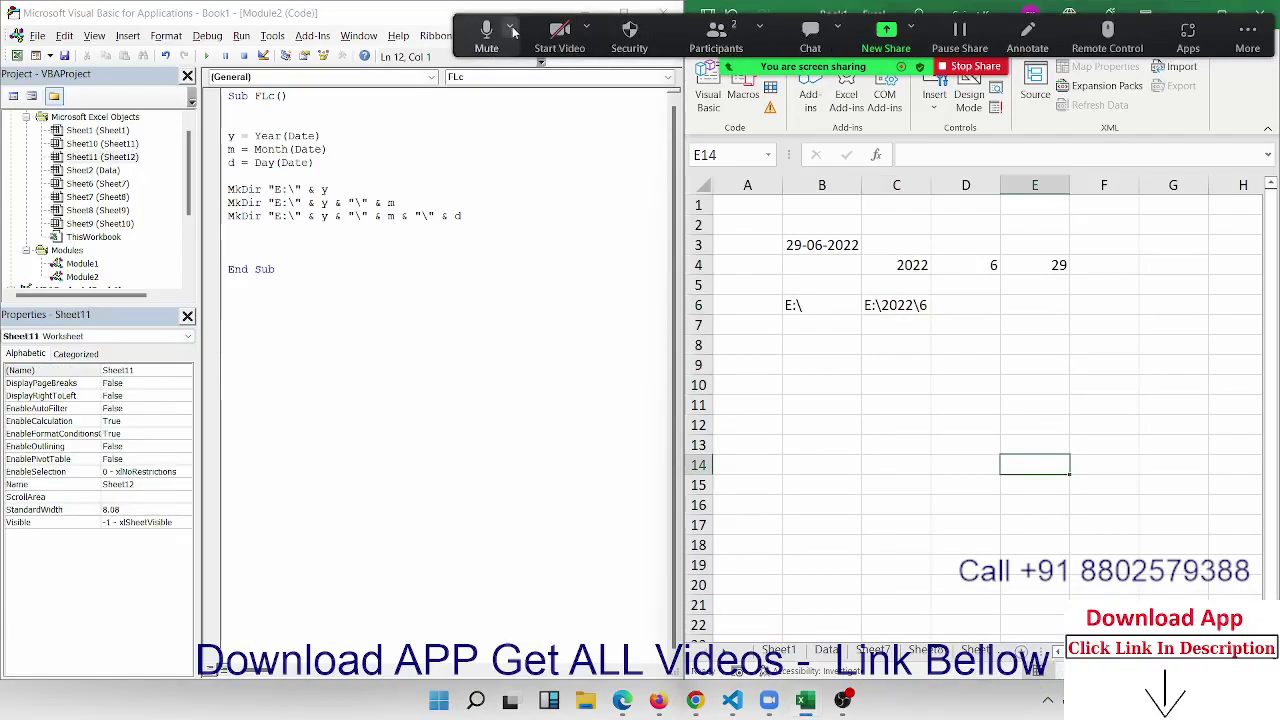
left_click(511, 30)
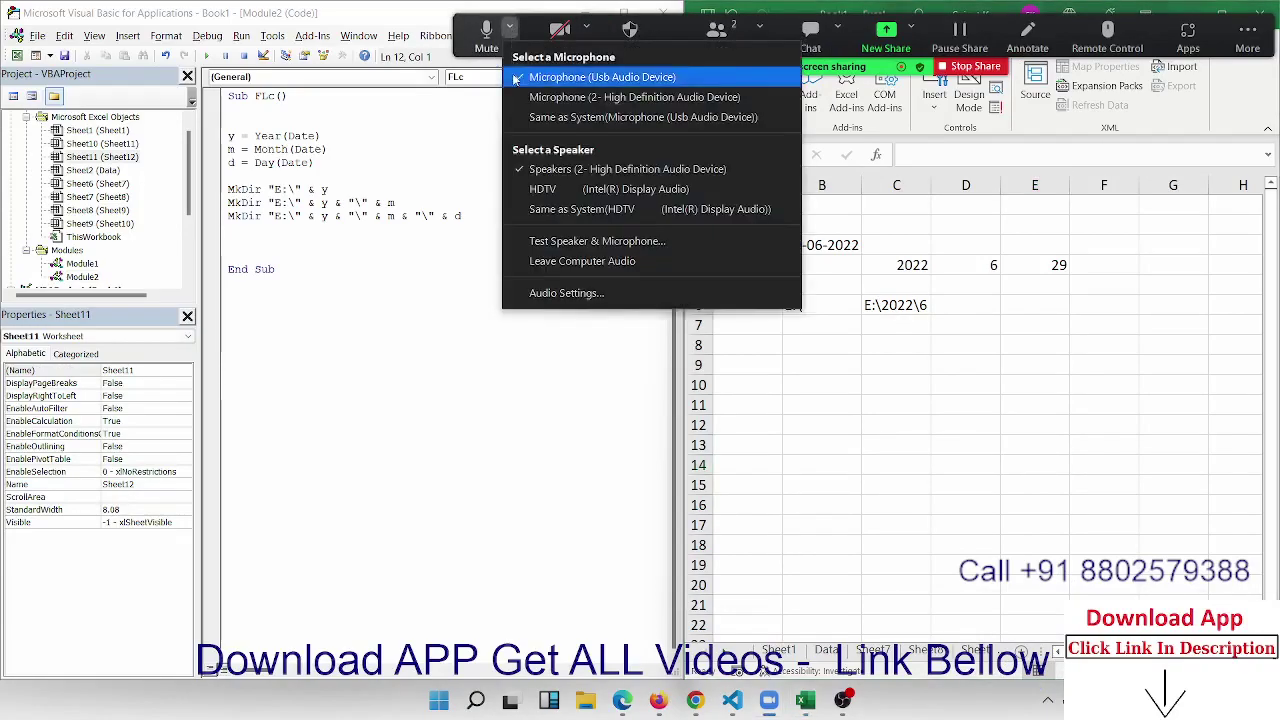
left_click(536, 190)
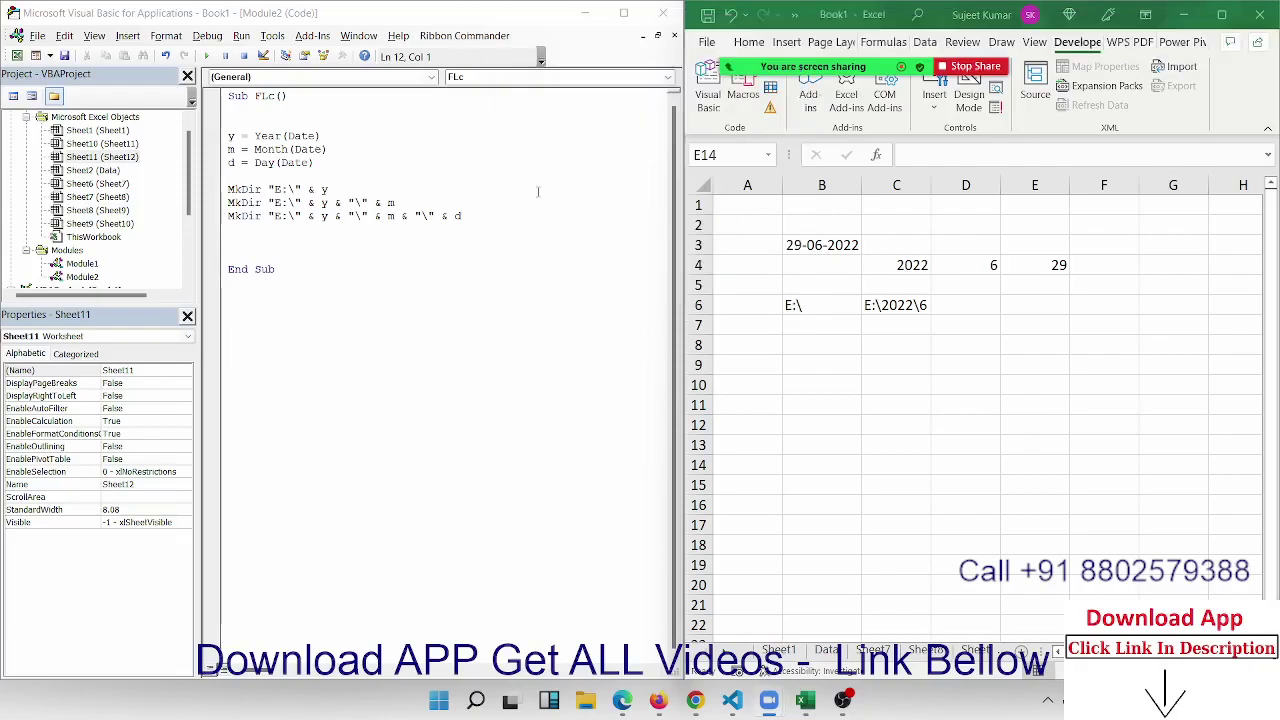
left_click(263, 246)
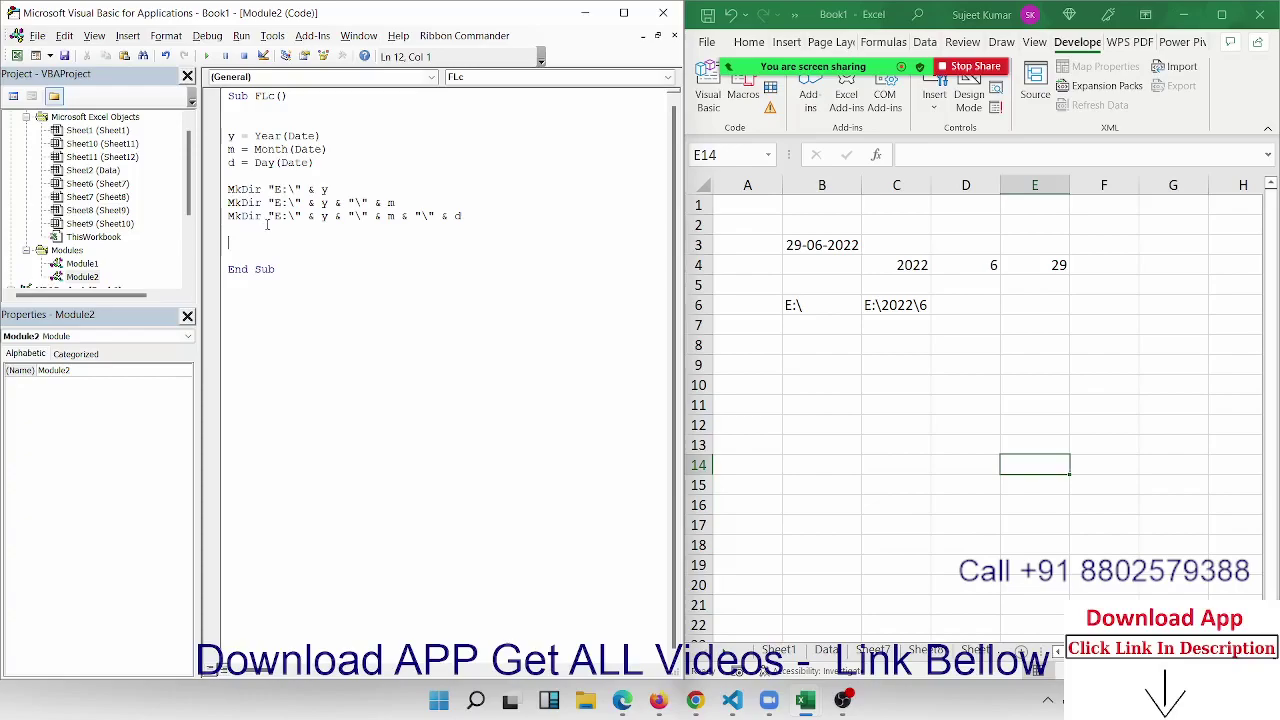
left_click_drag(322, 188, 209, 186)
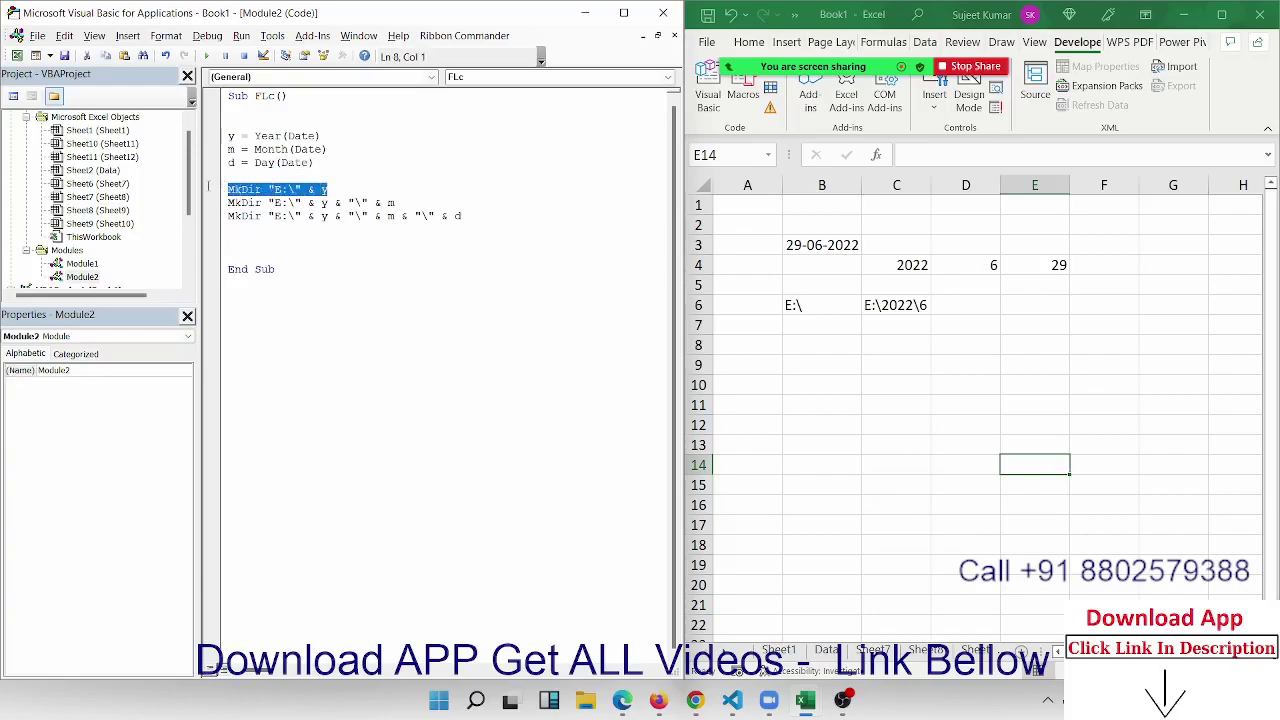
left_click(324, 203)
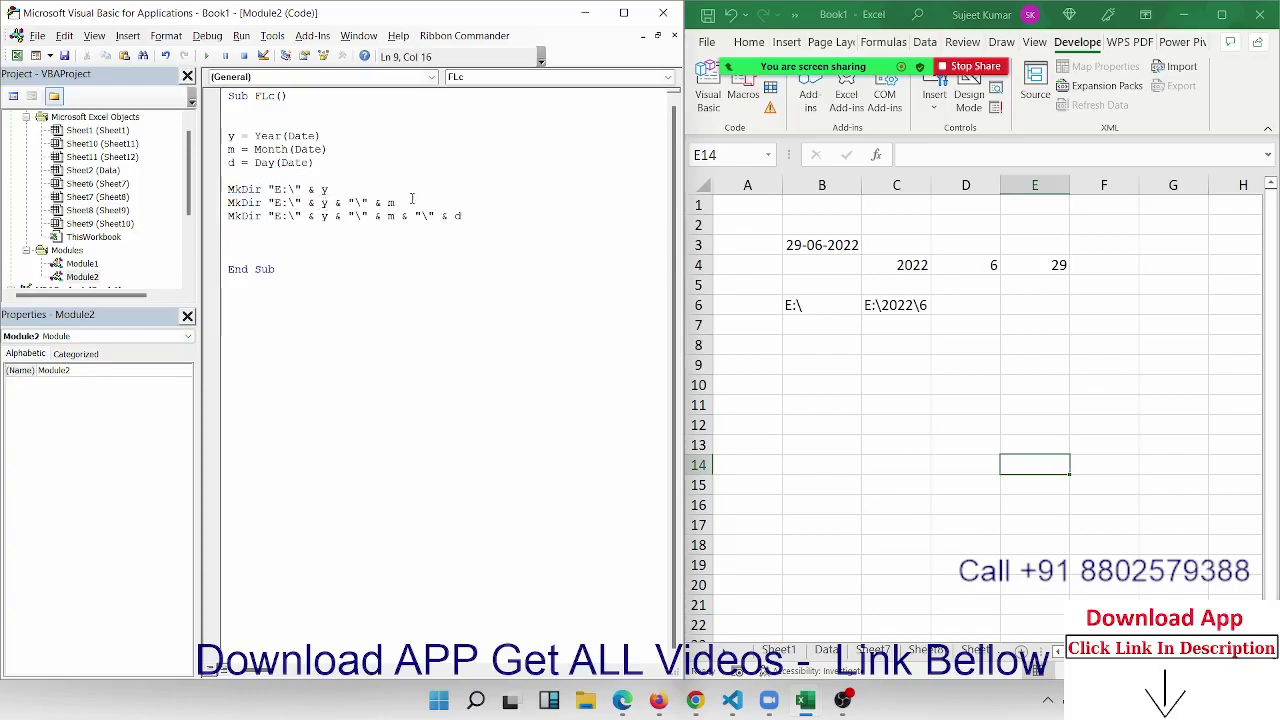
left_click_drag(411, 201, 226, 203)
left_click(322, 216)
left_click(389, 216)
mouse_move(461, 216)
left_mouse_down()
mouse_move(198, 201)
mouse_move(197, 221)
left_mouse_up()
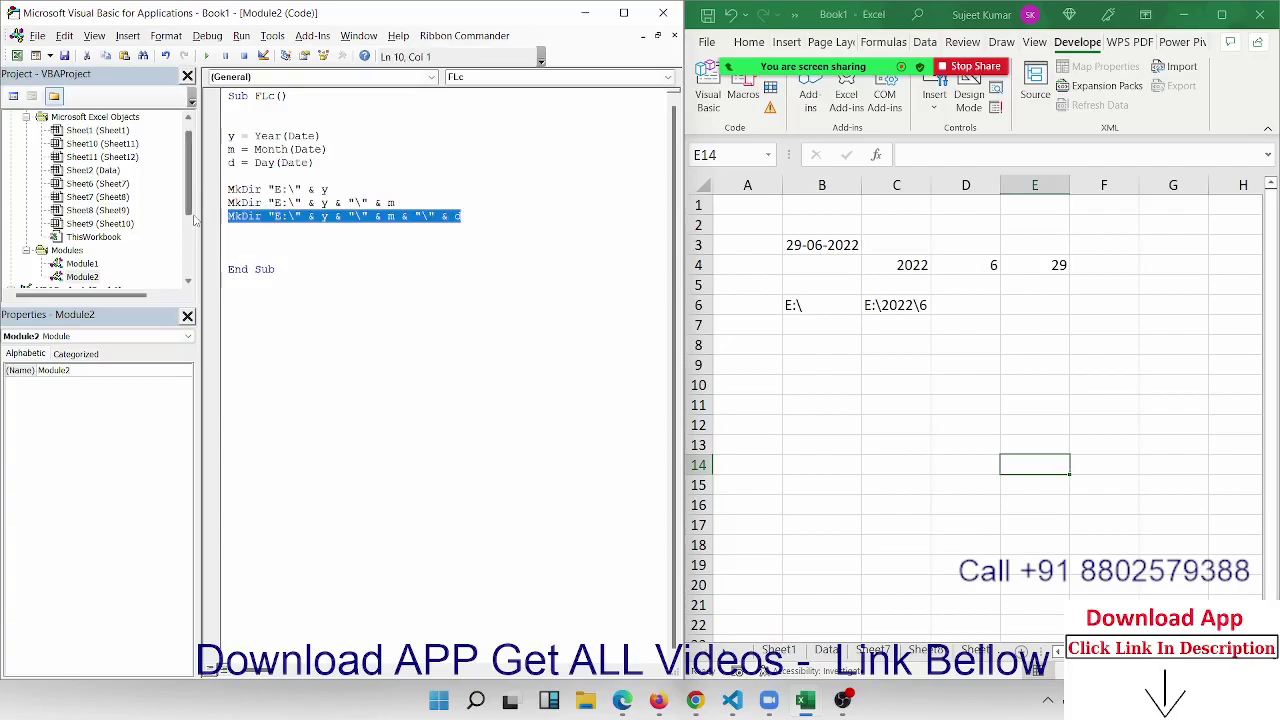
left_click(296, 252)
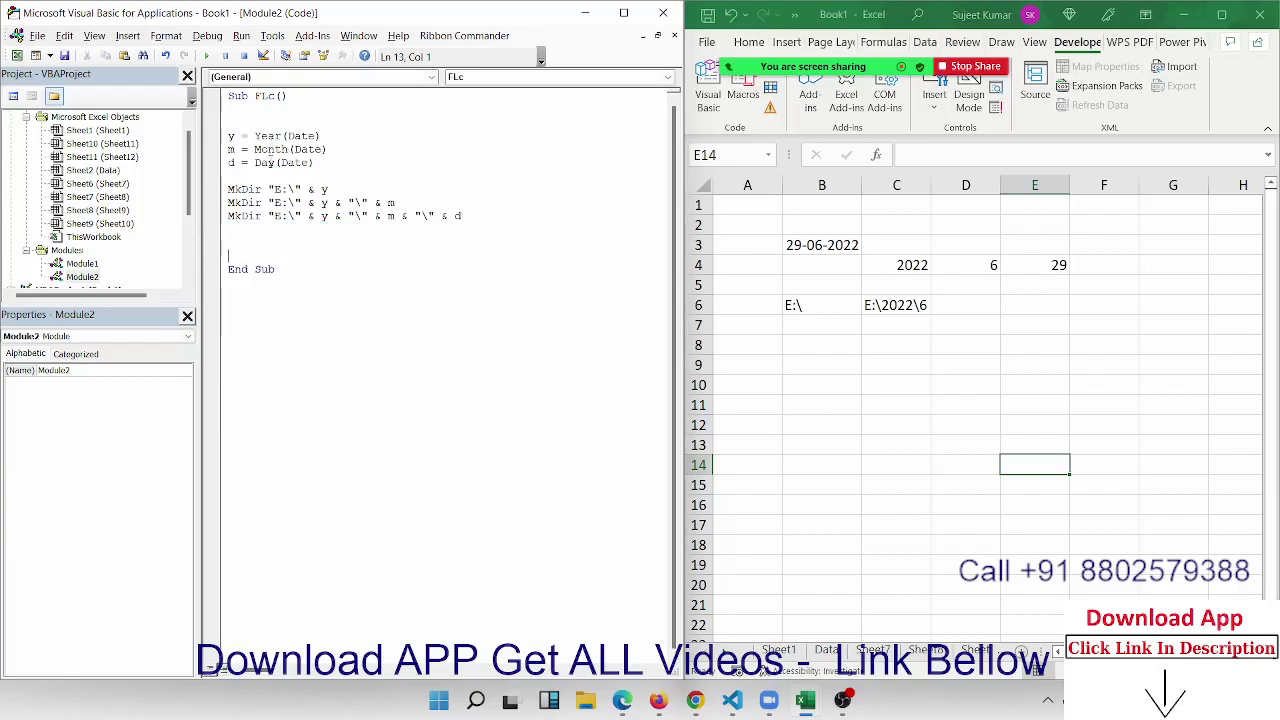
double_click(300, 136)
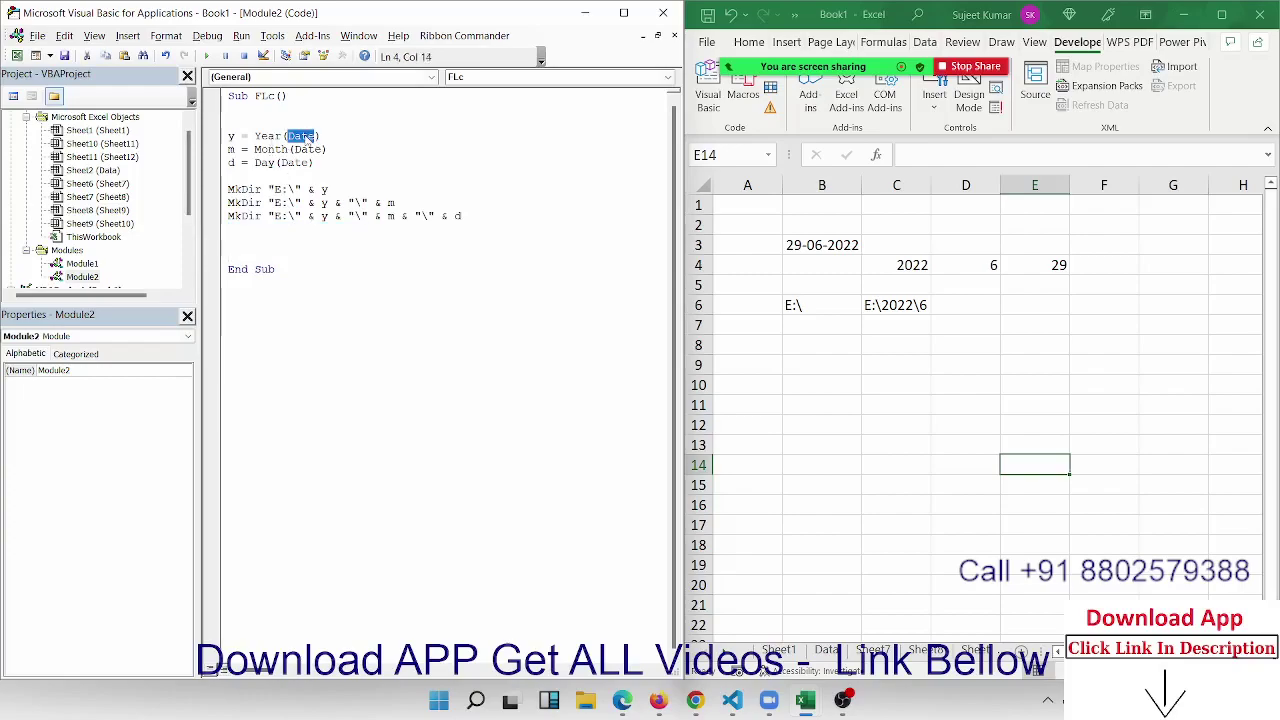
double_click(821, 245)
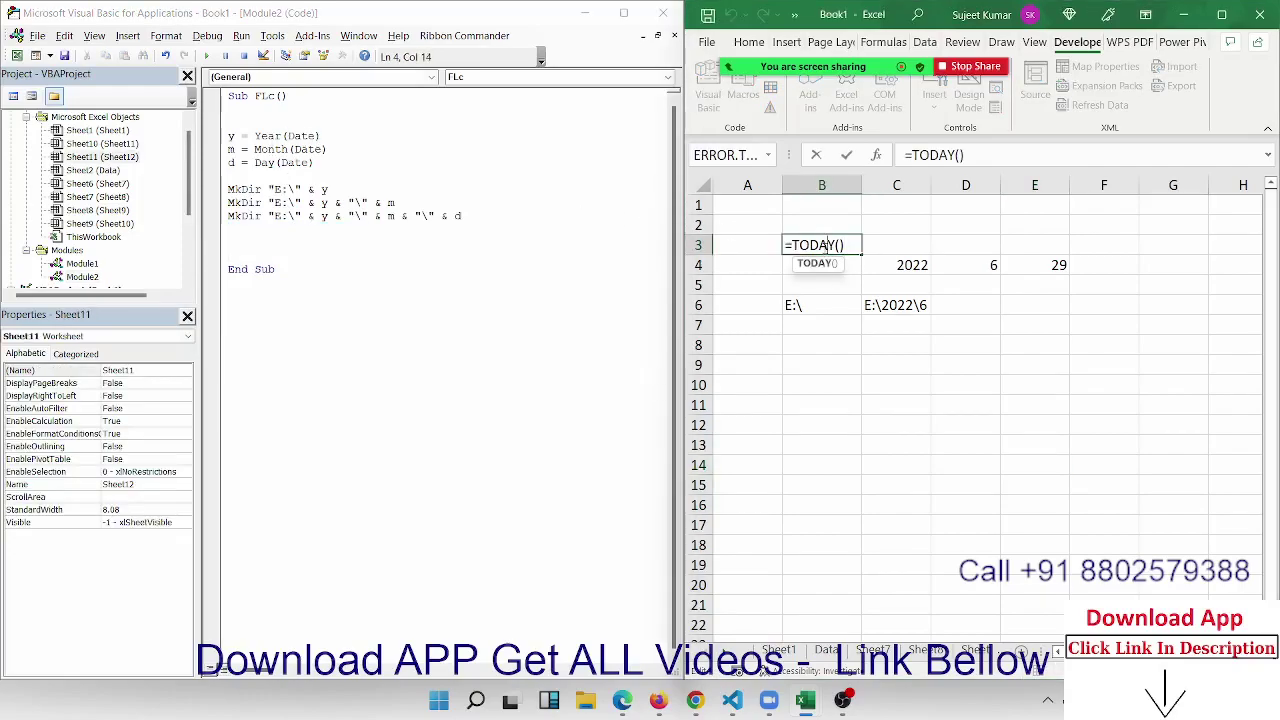
key("Return")
left_click(297, 135)
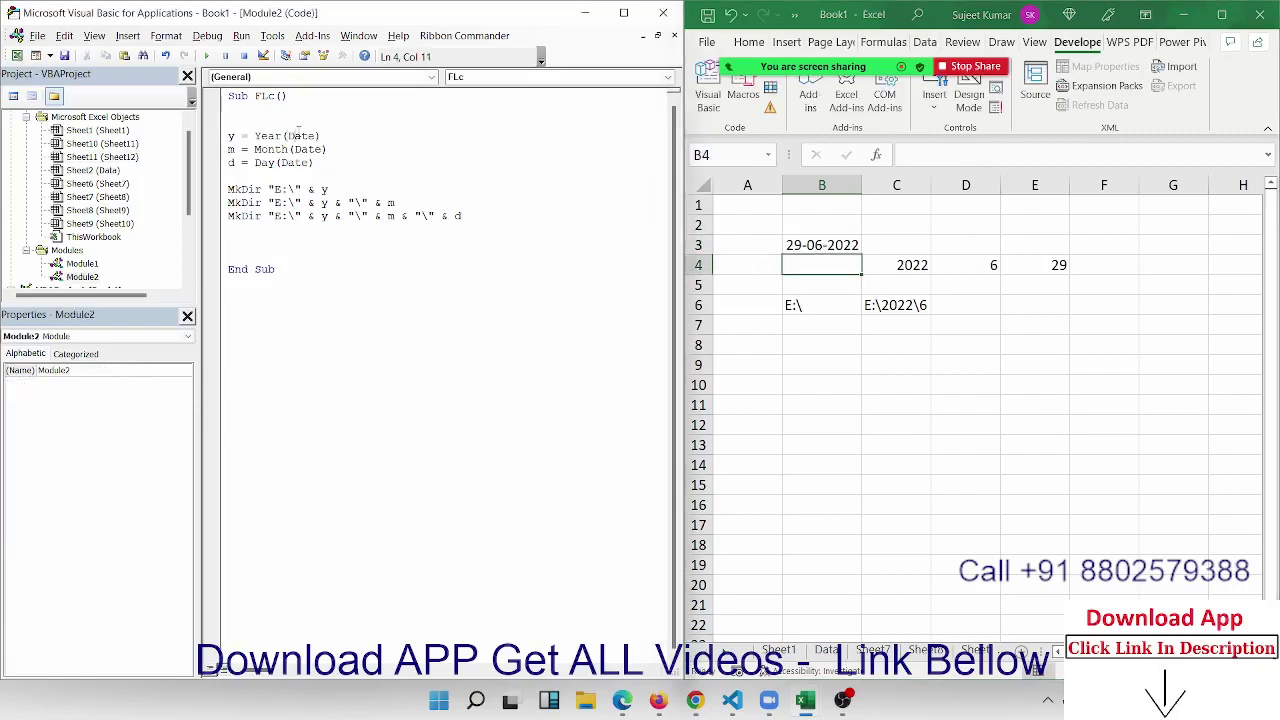
double_click(292, 136)
double_click(267, 136)
left_click(912, 267)
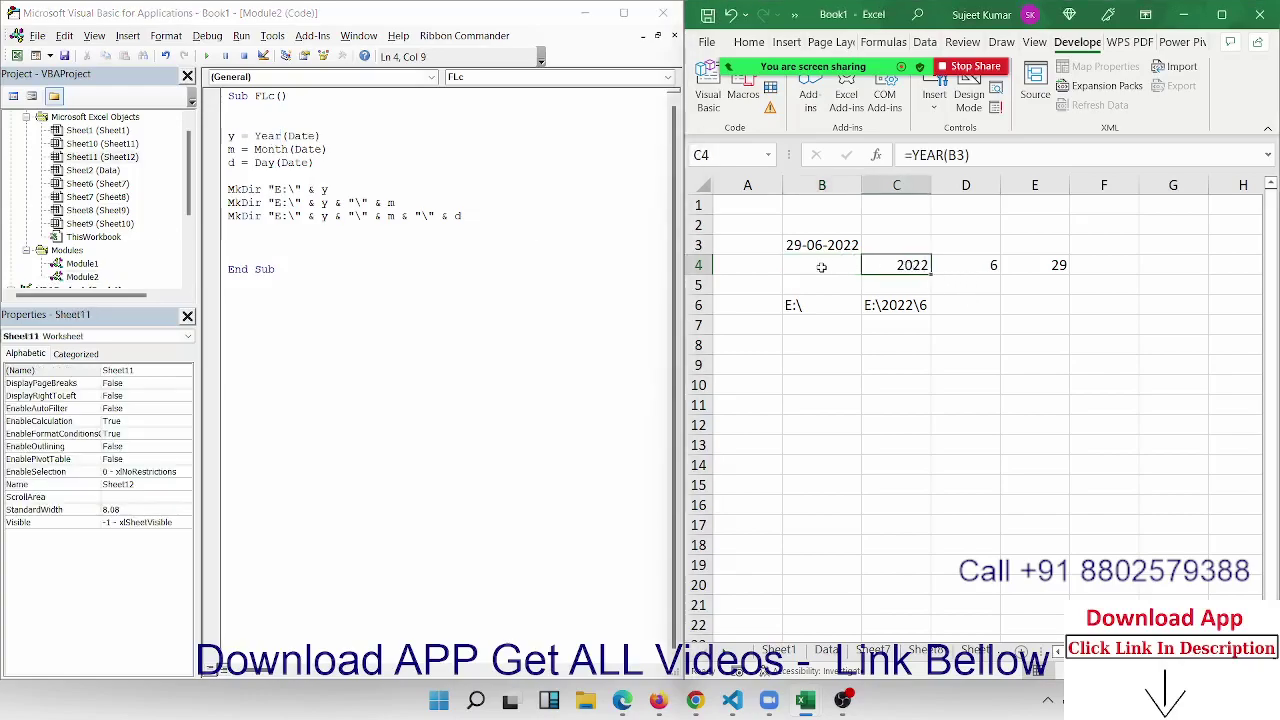
double_click(268, 137)
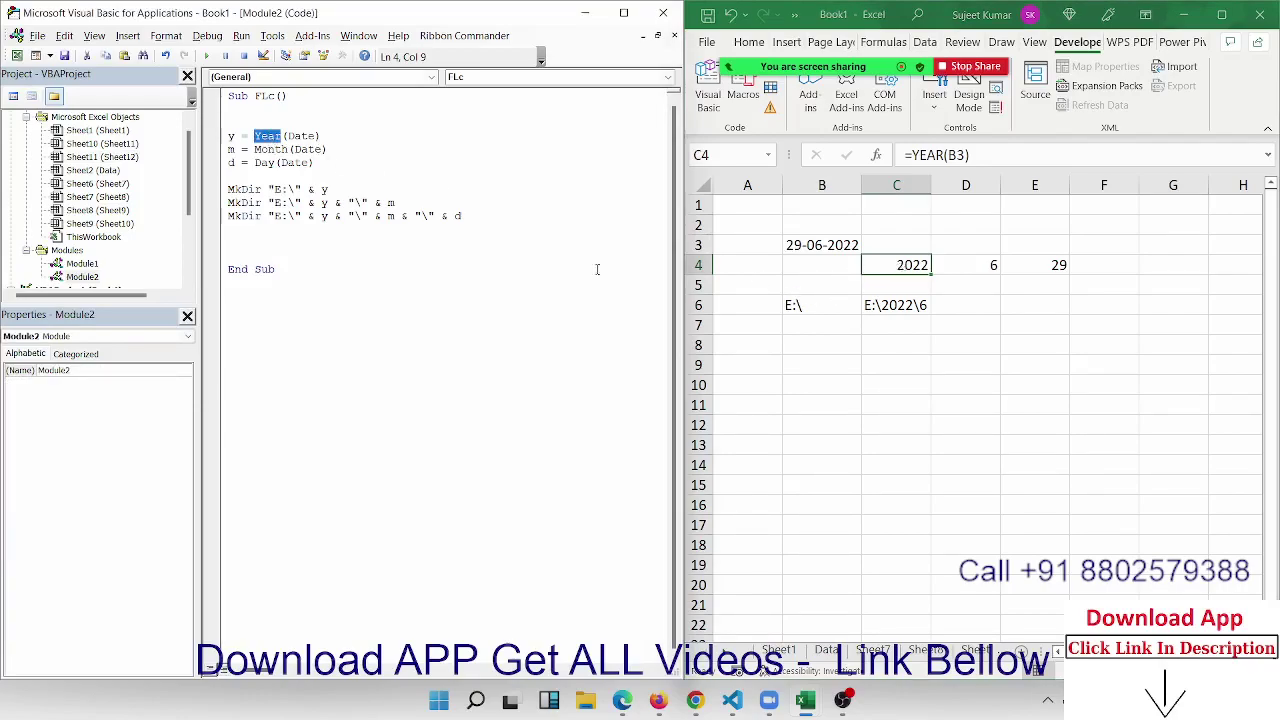
double_click(270, 149)
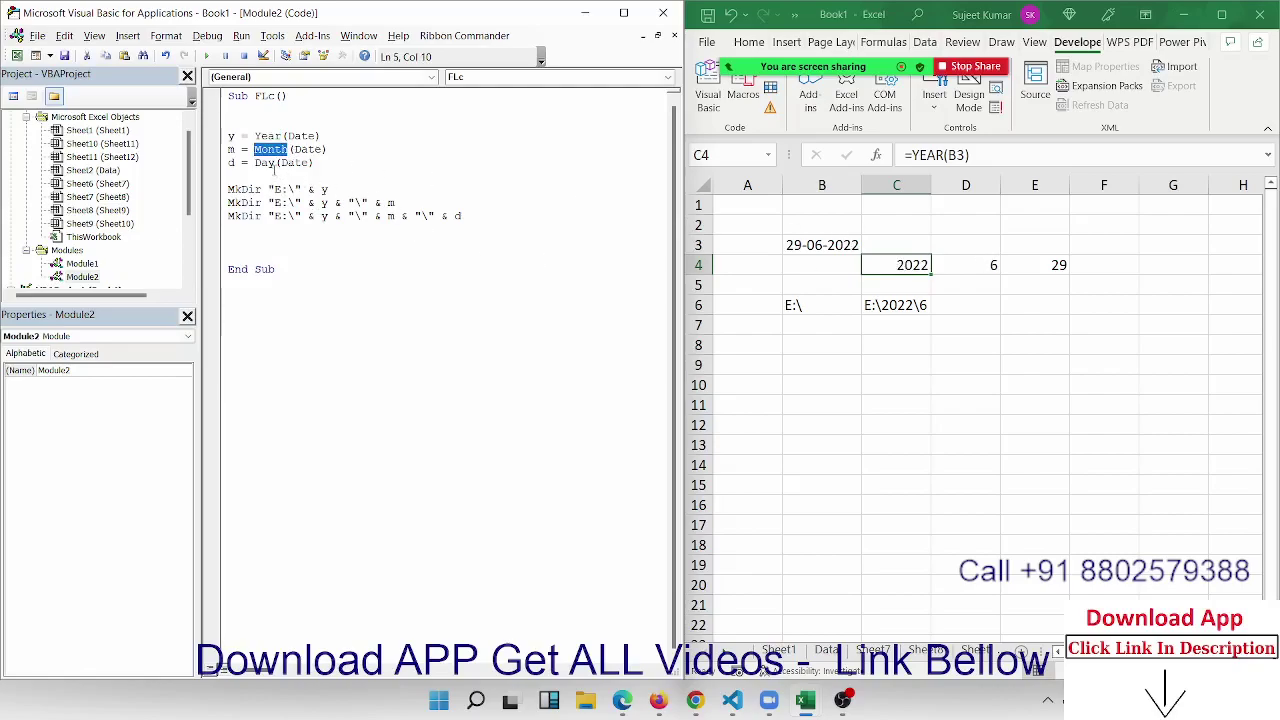
double_click(264, 162)
left_click_drag(236, 135, 228, 162)
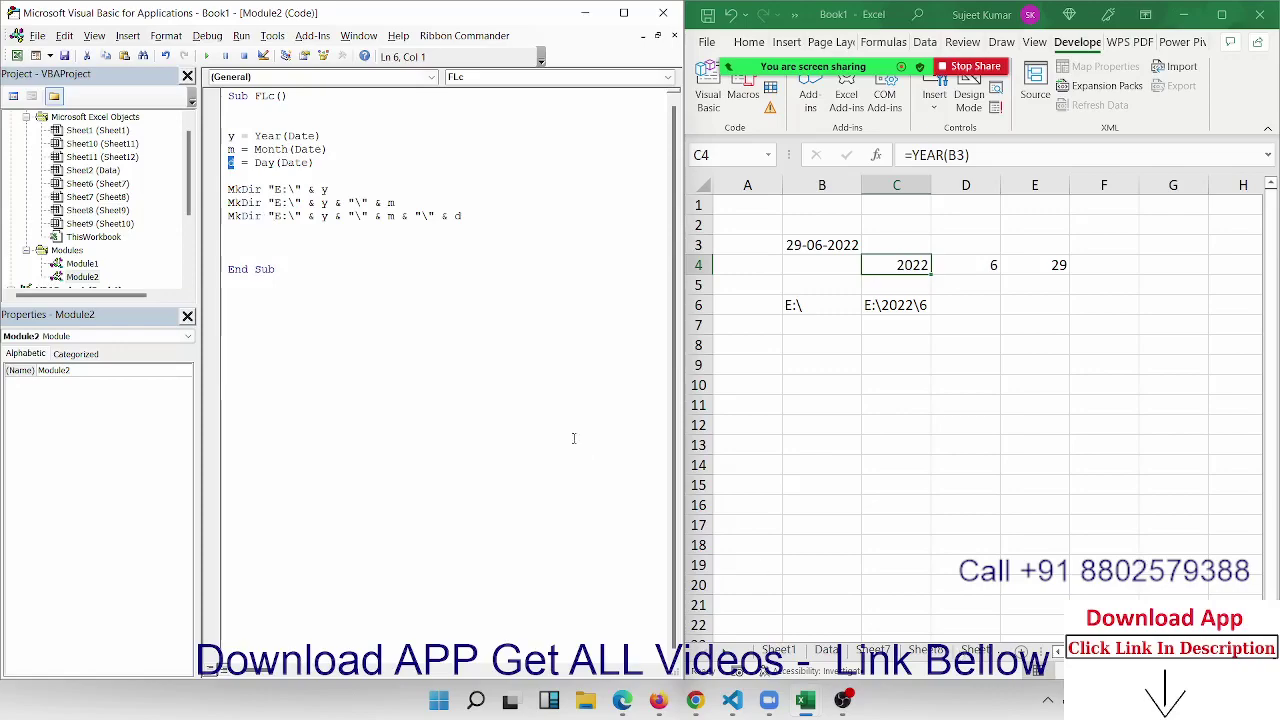
Step: Start a Workbooks.Add.SaveAs line just above End Sub
left_click(275, 240)
key("Return")
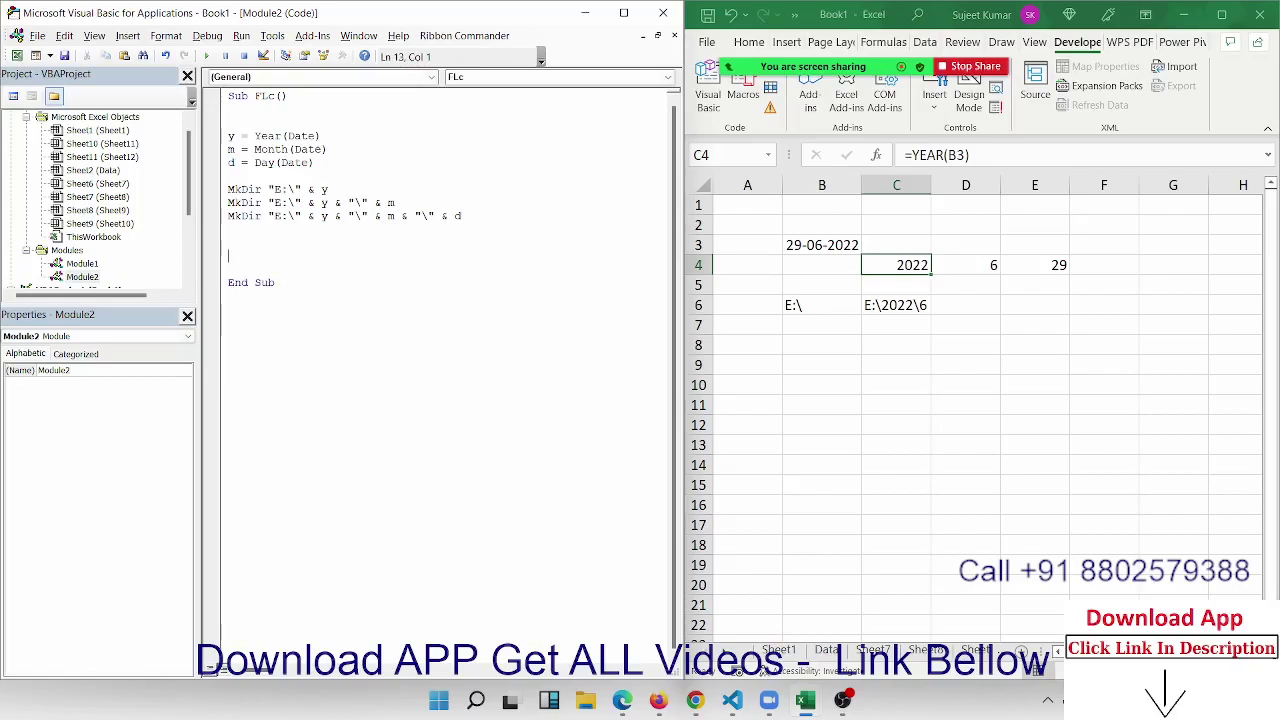
type("workb")
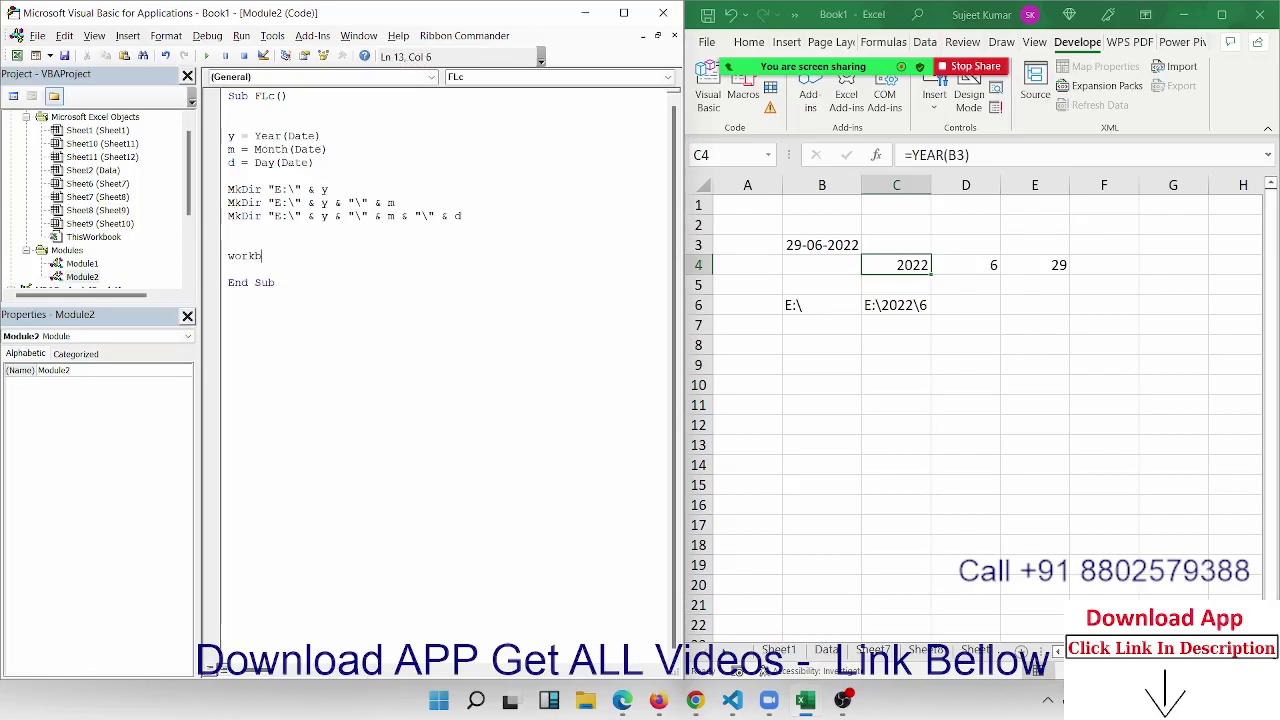
type("ooks.a")
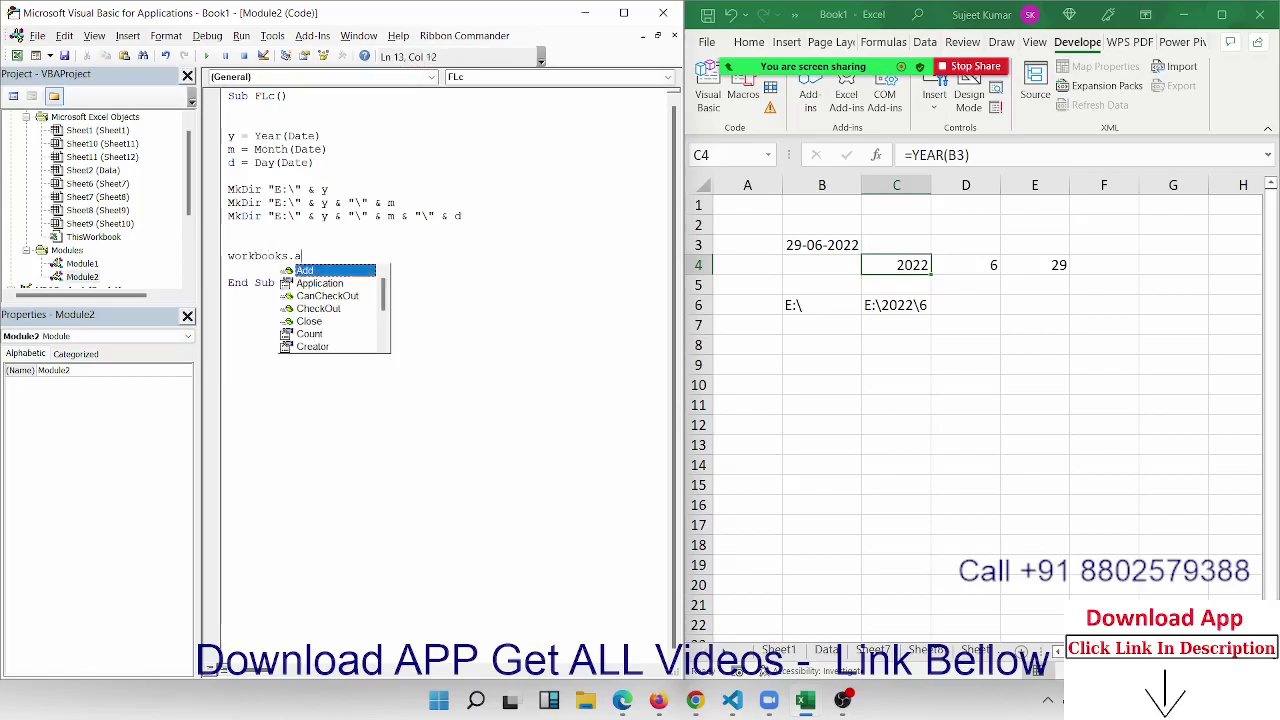
type("d")
key("Tab")
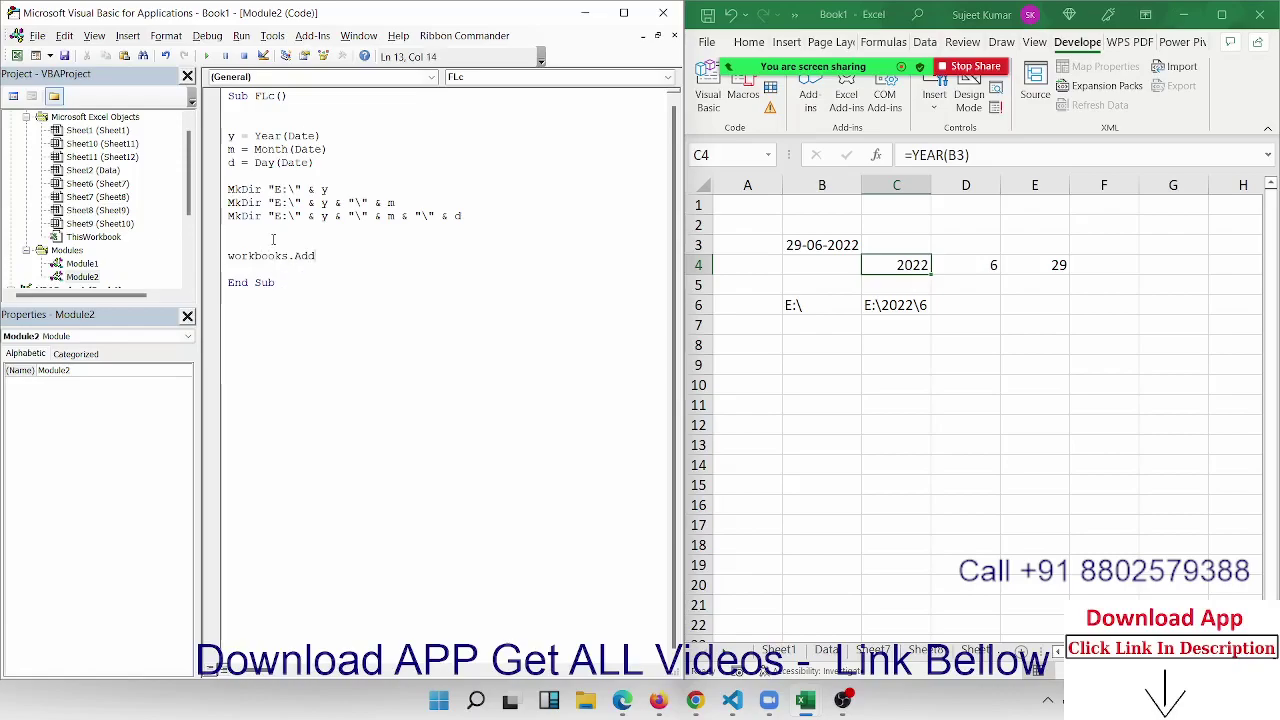
type(".sa")
key("Tab")
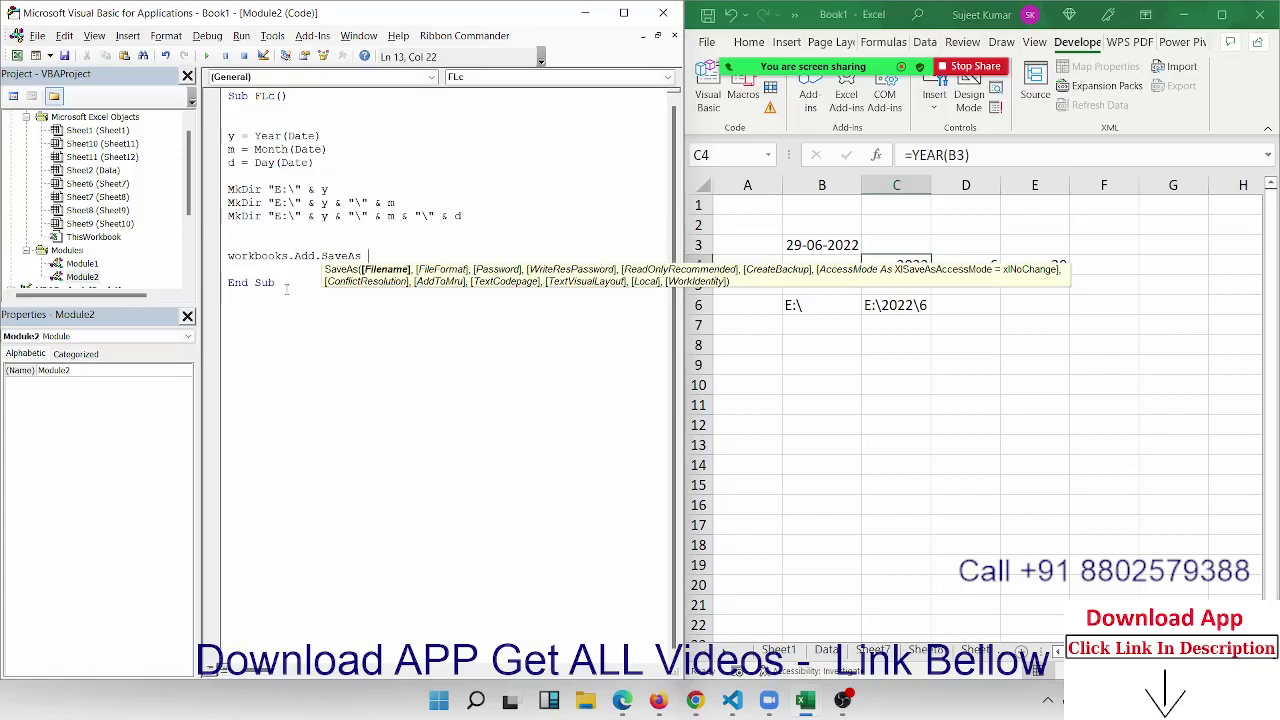
left_click(312, 340)
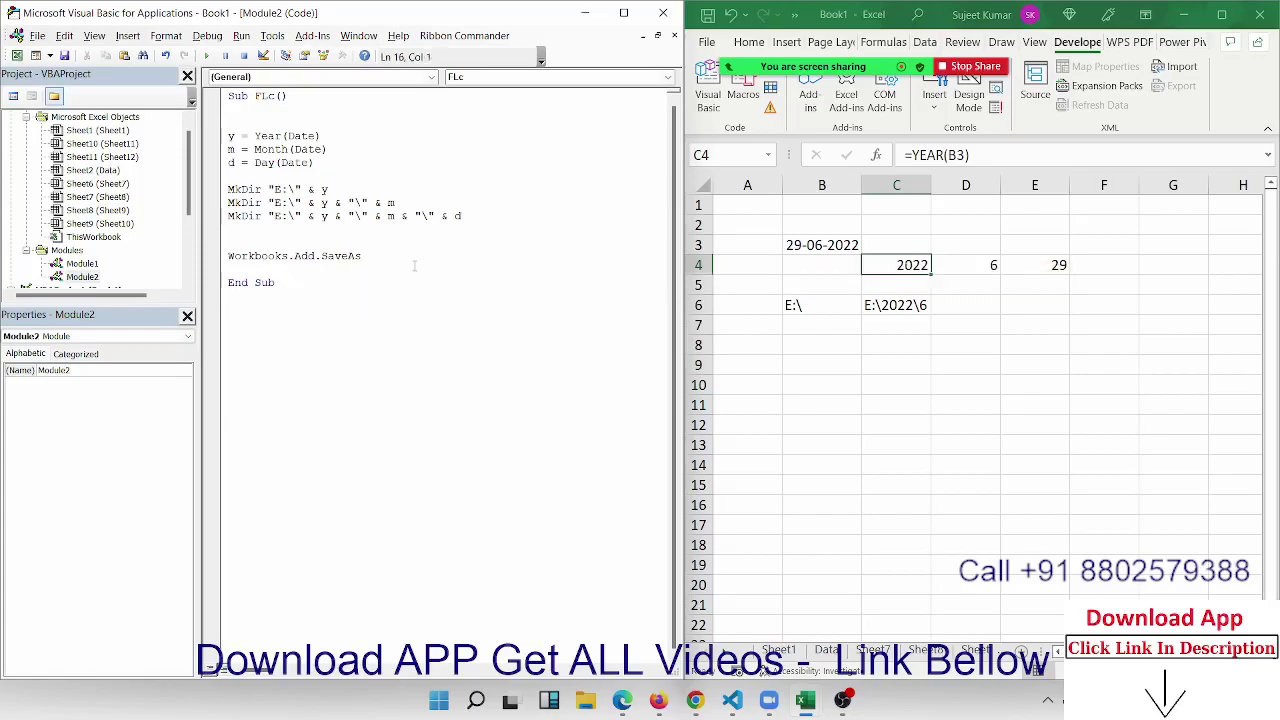
Step: Complete the SaveAs path with the day-folder expression plus & "\" & d & ".xlsx"
left_click(370, 256)
key("Return")
mouse_move(268, 216)
left_mouse_down()
mouse_move(495, 202)
mouse_move(494, 217)
left_mouse_up()
key("ctrl+c")
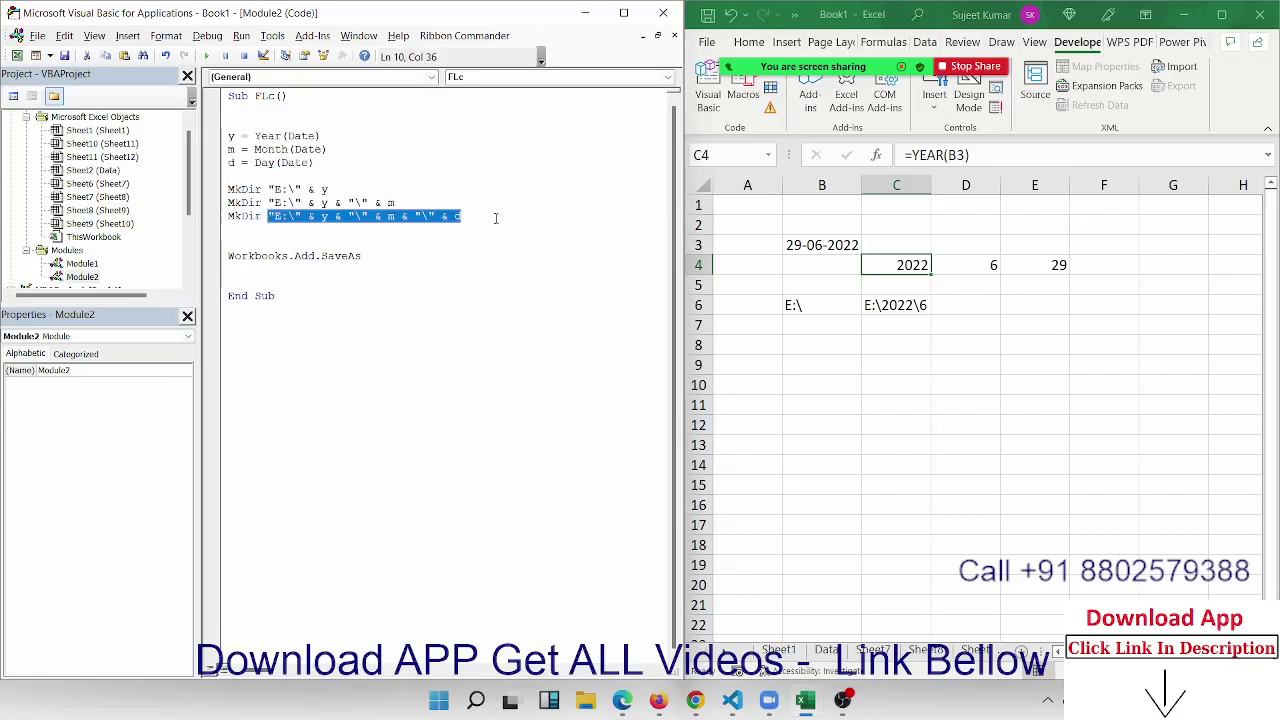
left_click(389, 258)
key("ctrl+v")
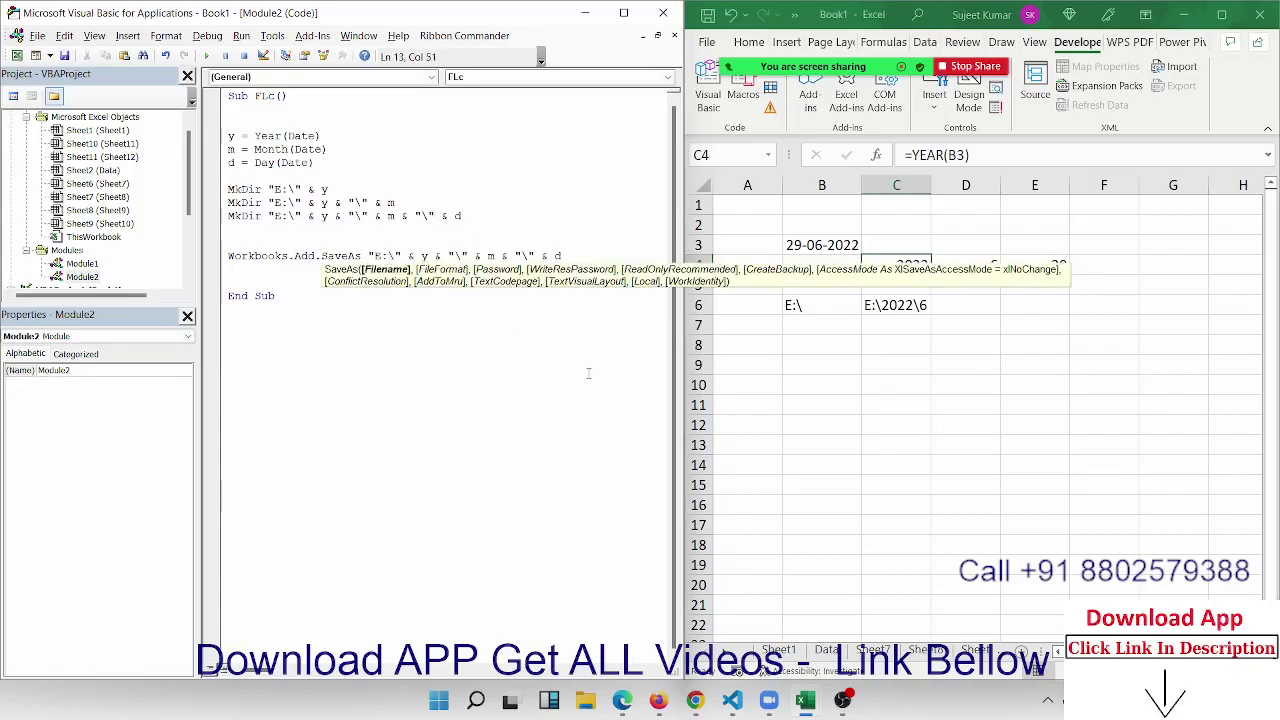
type("\"")
type("\\")
type("\" ")
type("& \"\\\" &")
type(" d & \"\\\" & d &")
type(" \".")
type("xlsx")
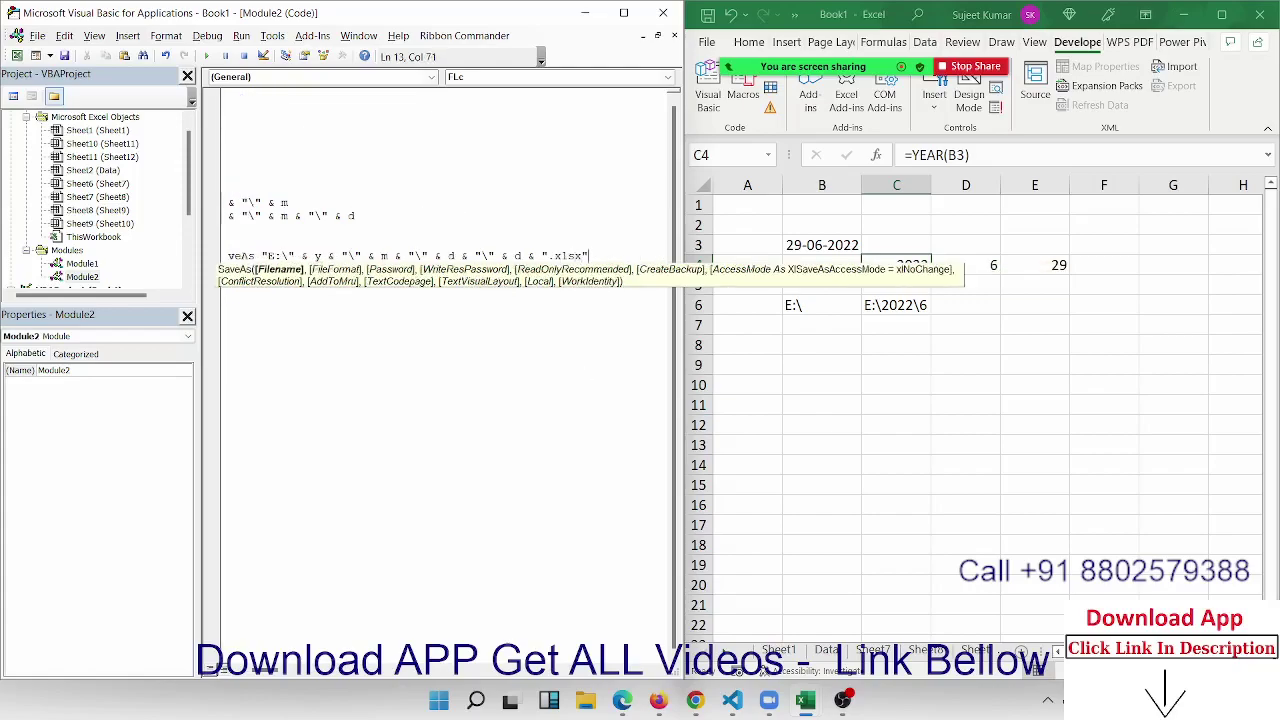
left_click(570, 410)
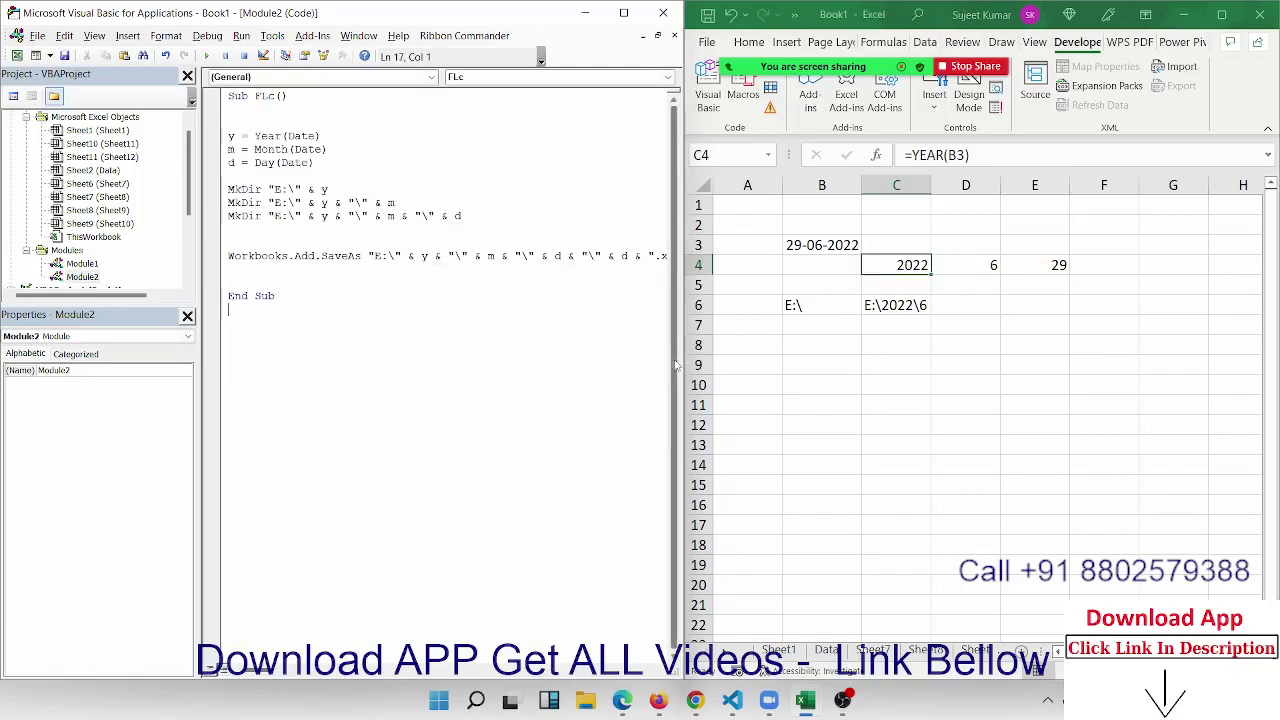
Step: Extend C6's formula with &"\"&E4 to give the E:\2022\6\29 folder path
left_click_drag(678, 366, 760, 366)
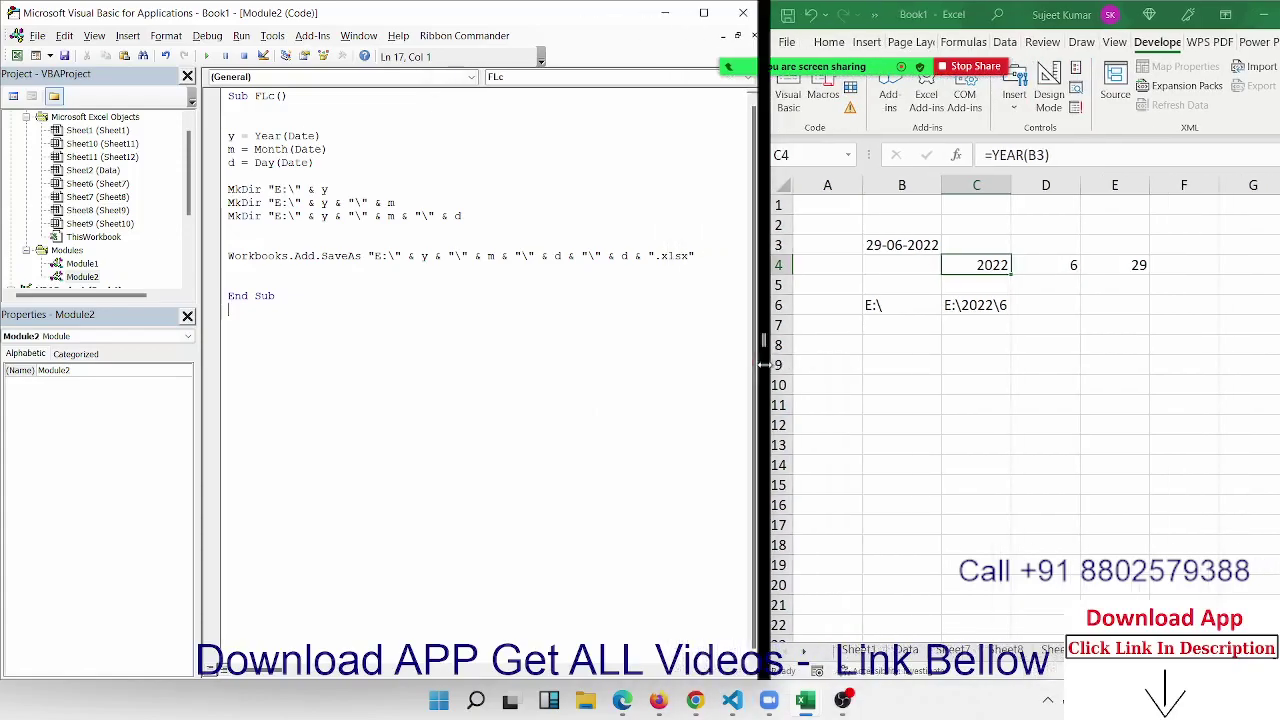
left_click(970, 307)
left_click(1129, 157)
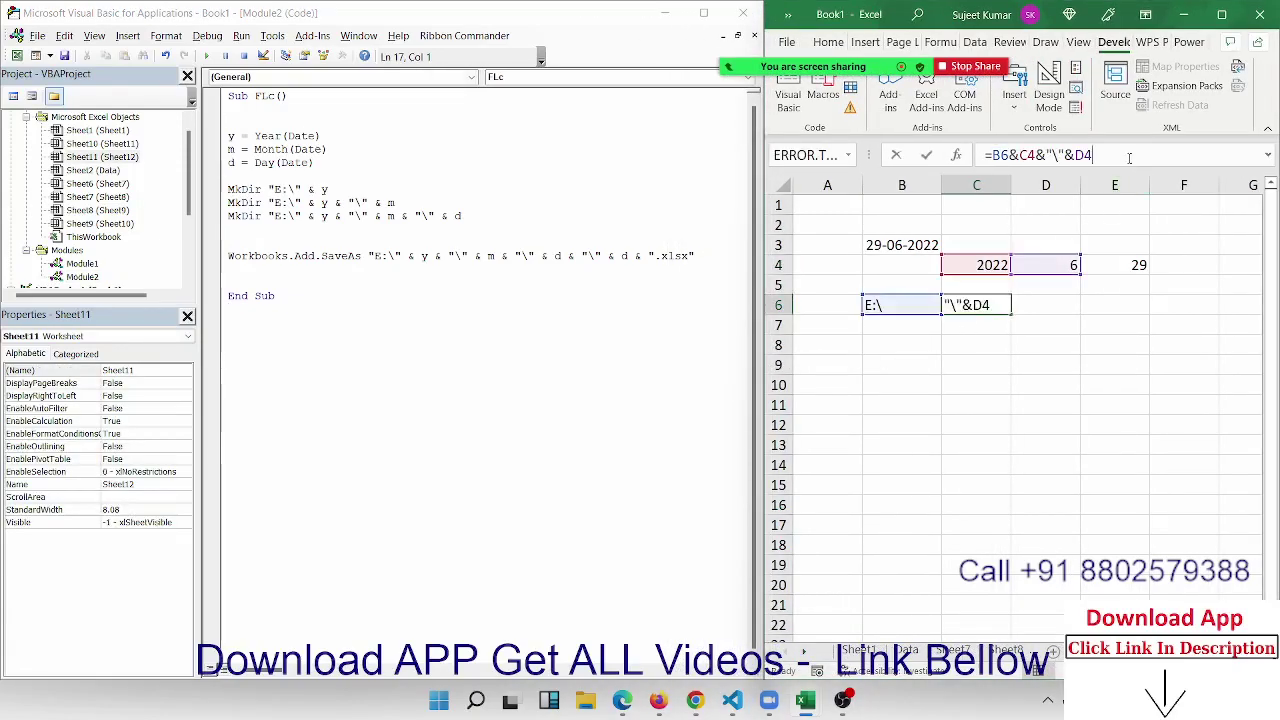
type("&\"")
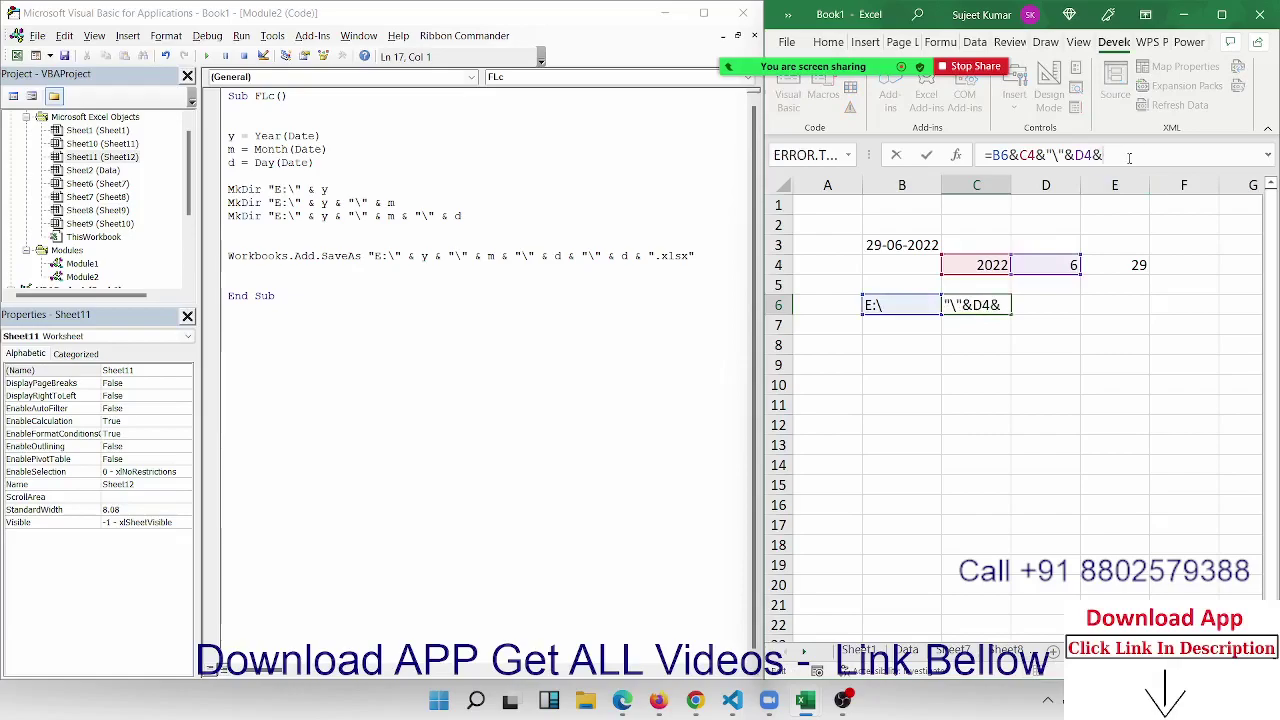
type("\\\"")
type("&")
left_click(1122, 264)
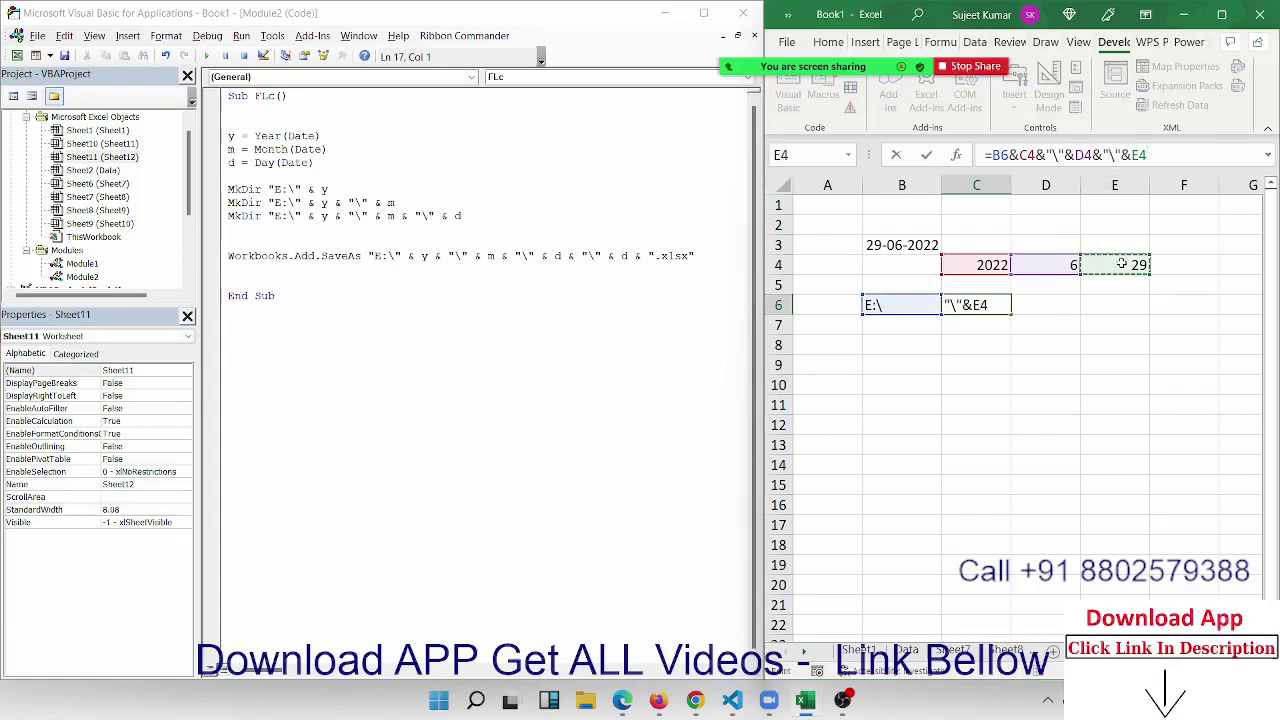
key("Return")
Step: Append &"\"&E4&".xlsx" so C6 shows E:\2022\6\29\29.xlsx
left_click(1005, 300)
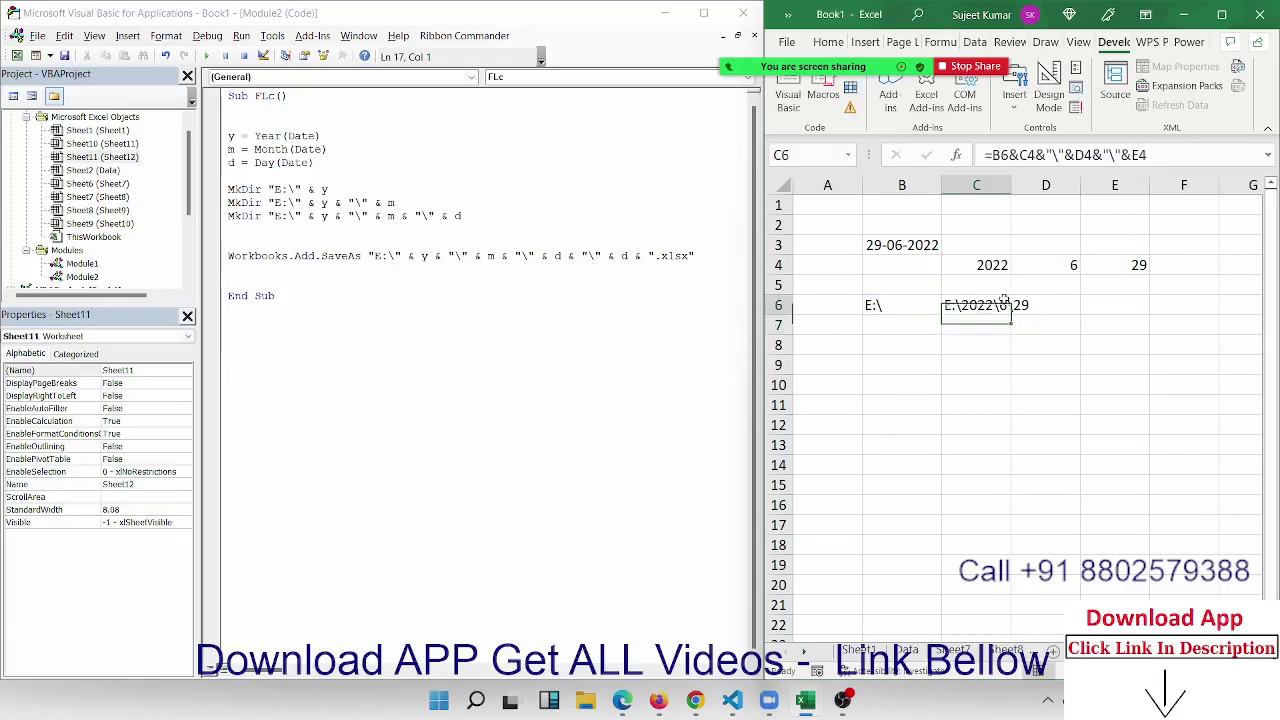
left_click(1180, 152)
type("&")
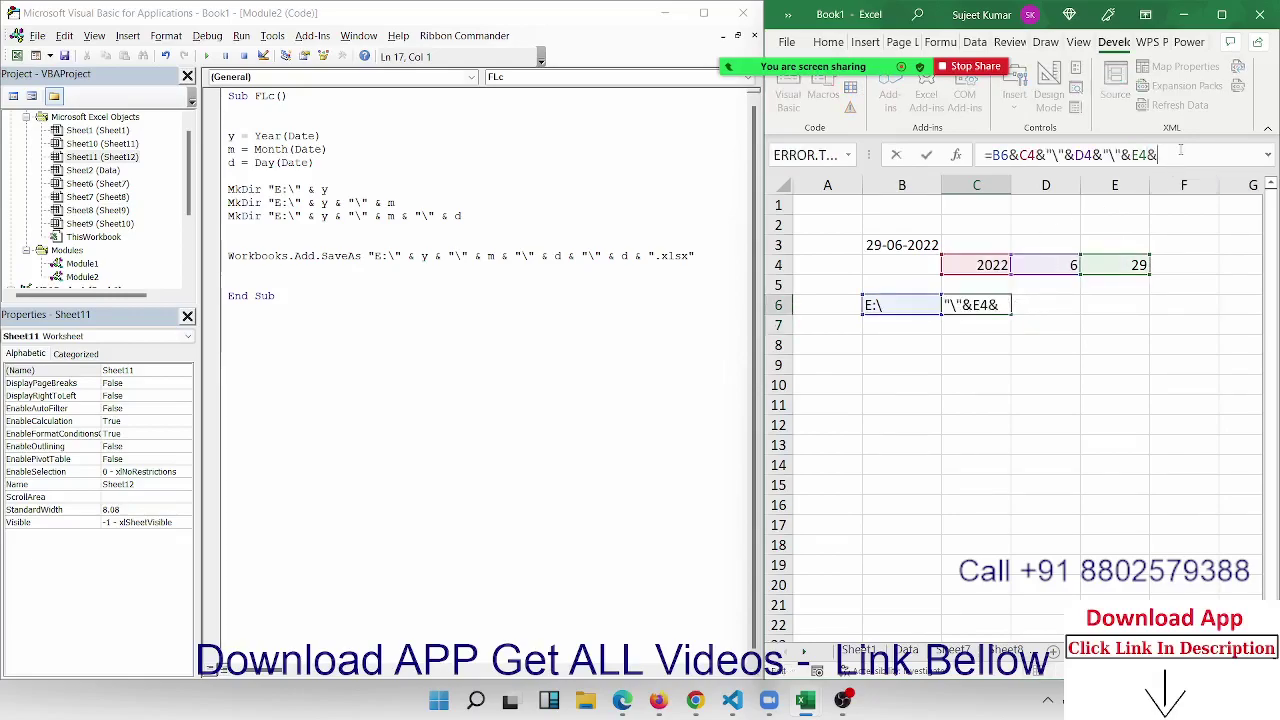
type("\"\\\"")
type("&")
left_click(1118, 265)
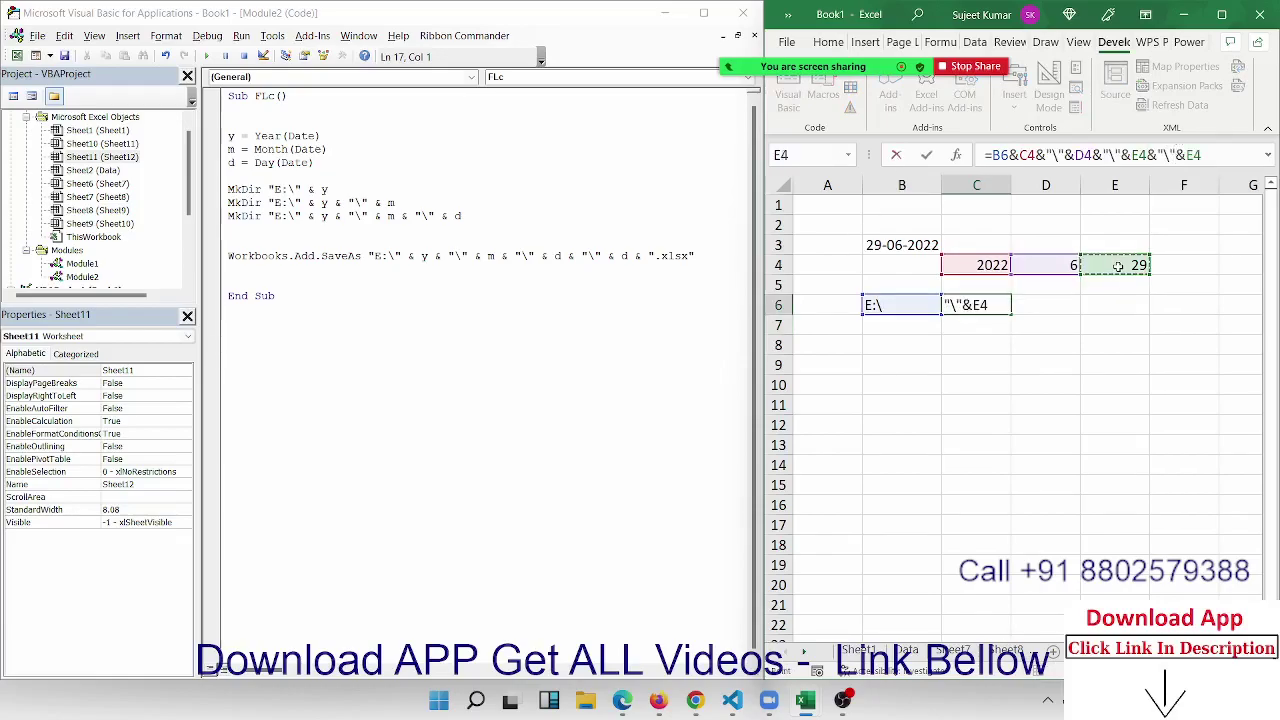
type("&\"")
type(".xlsx")
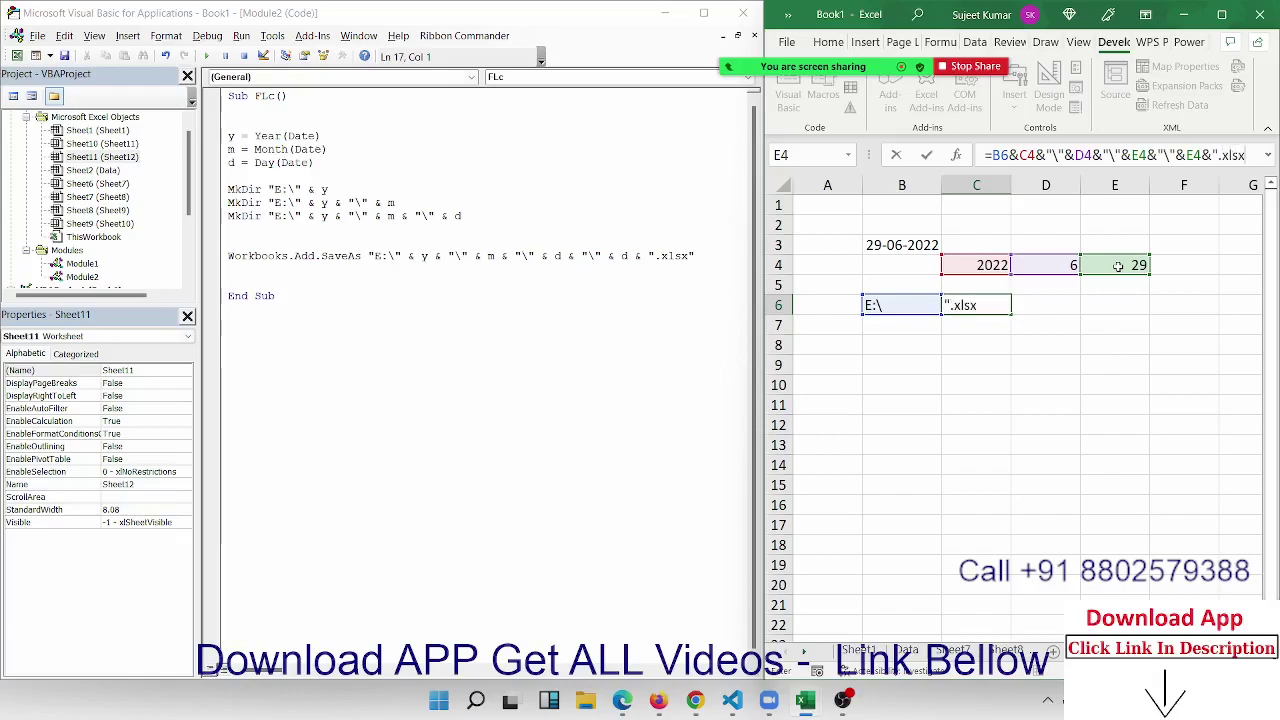
key("Return")
key("Up")
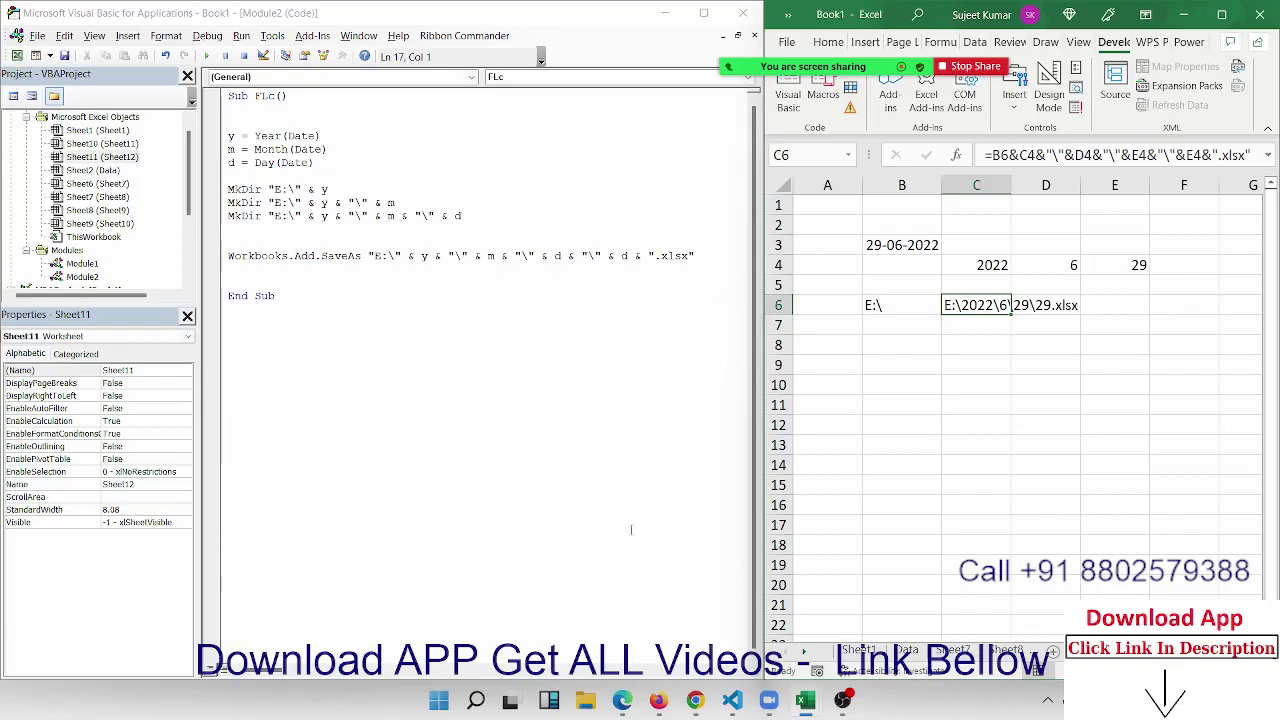
left_click(588, 702)
Step: Add an ActiveWorkbook.Close True line after the SaveAs line, above End Sub
left_click(586, 700)
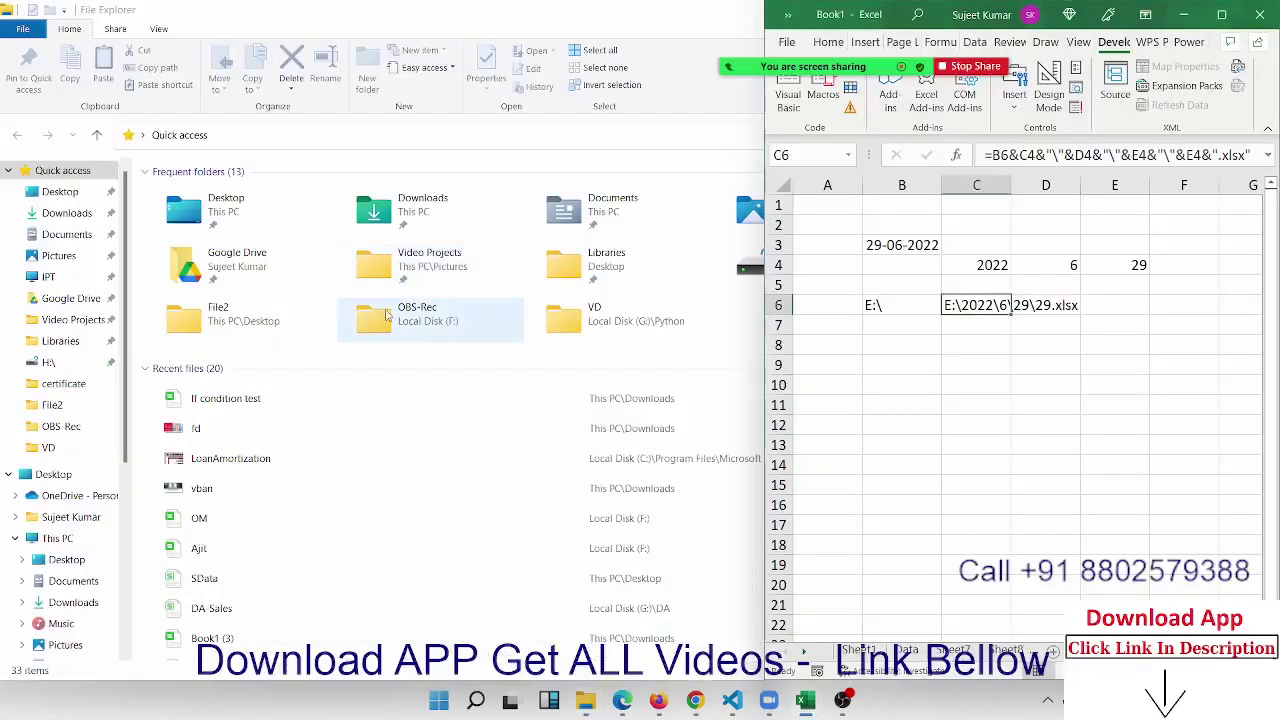
key("alt+Tab")
key("Tab")
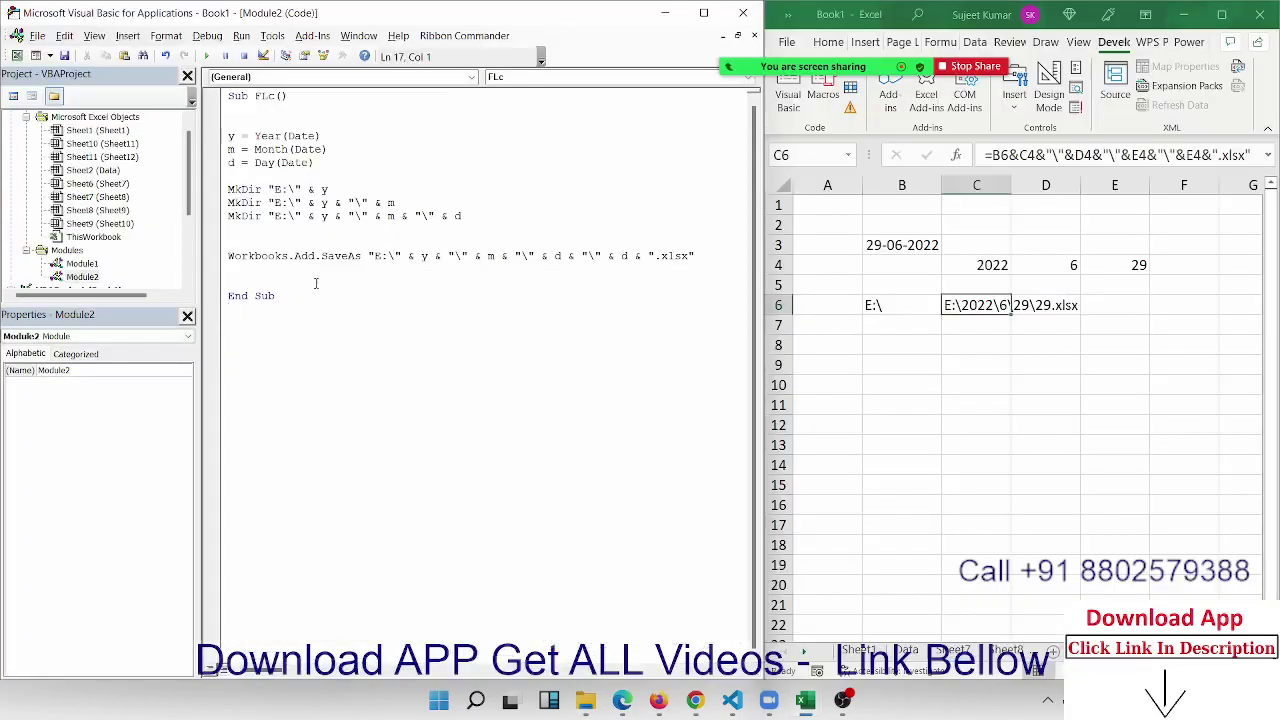
left_click(315, 283)
key("Return")
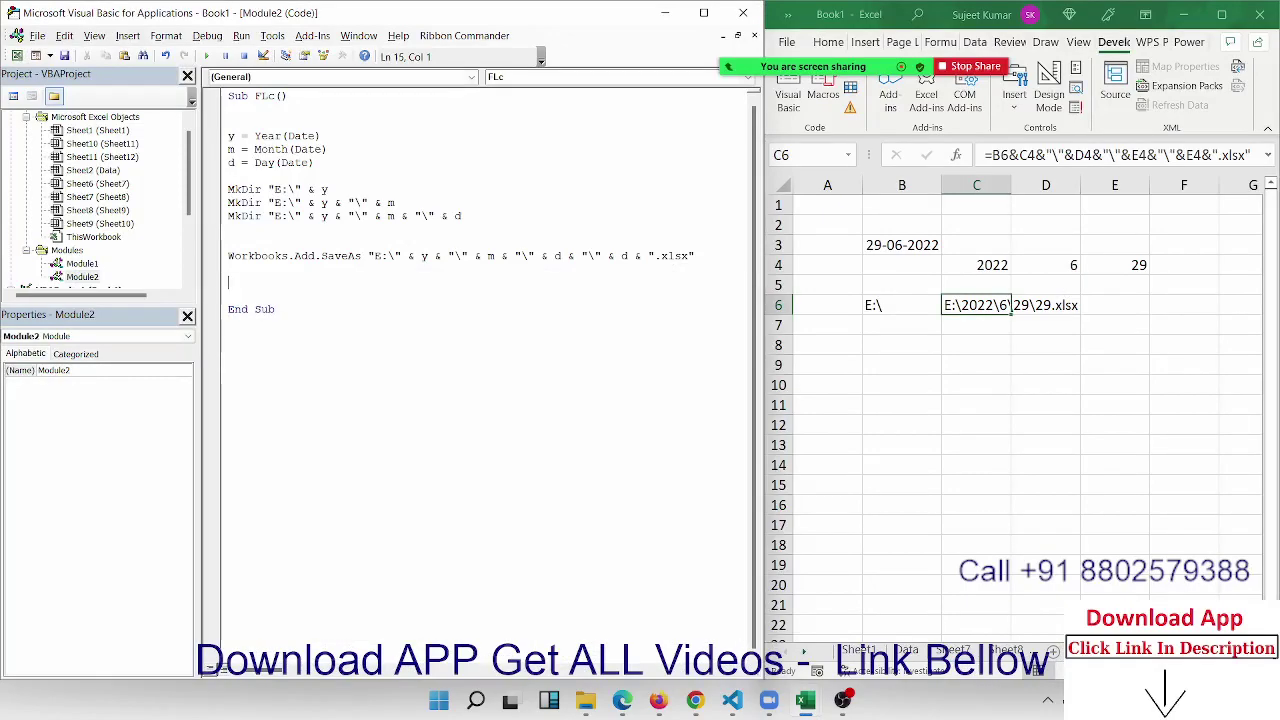
left_click(228, 282)
type("active")
type("workboo")
type("k.Cl")
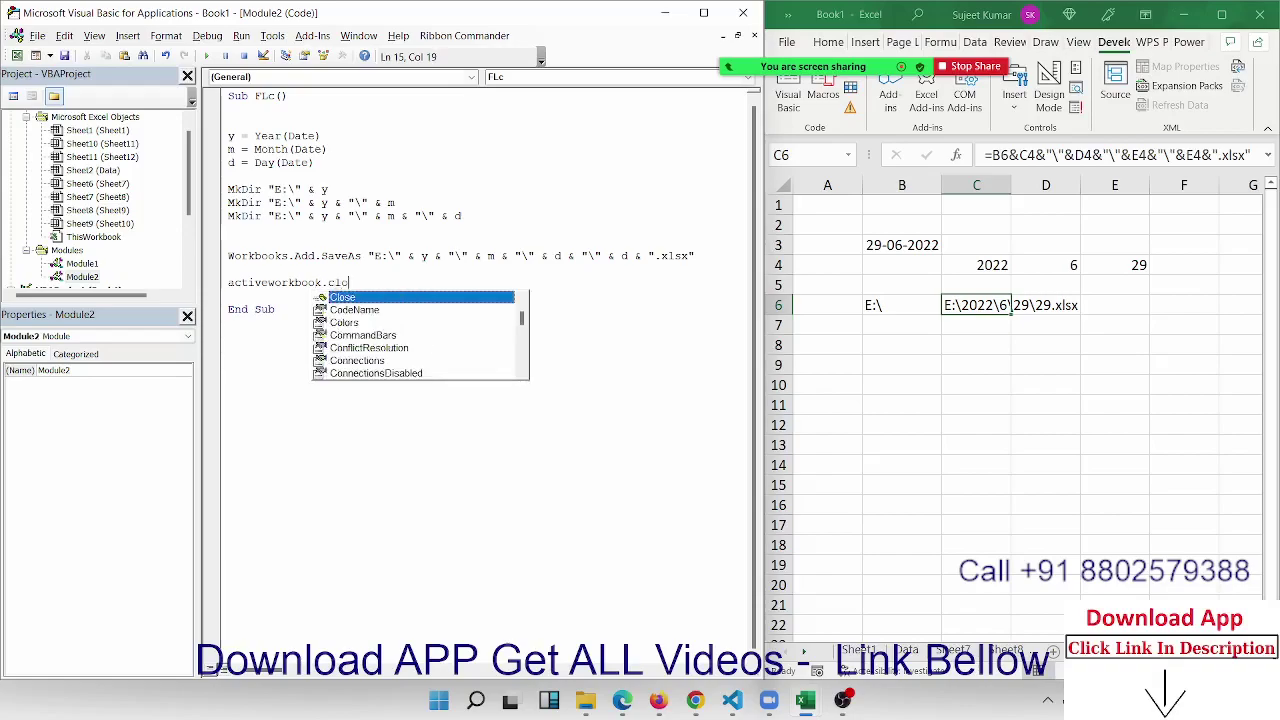
type("ose true")
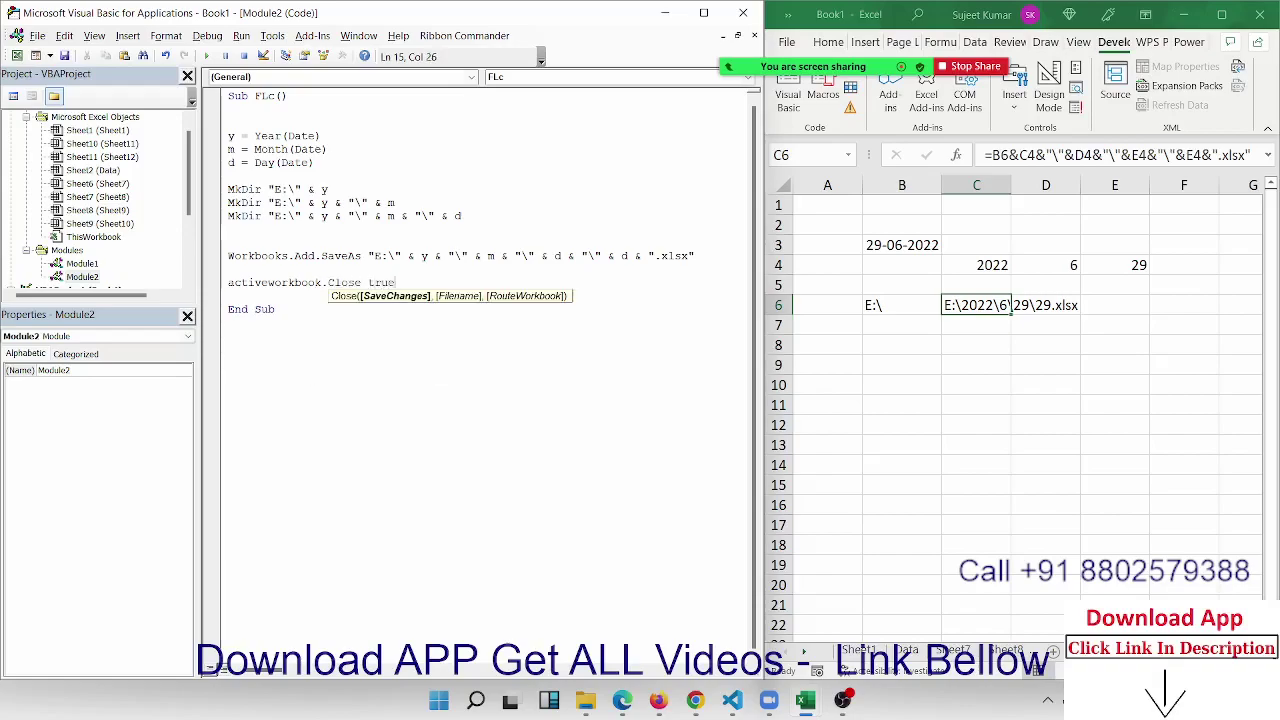
key("Down")
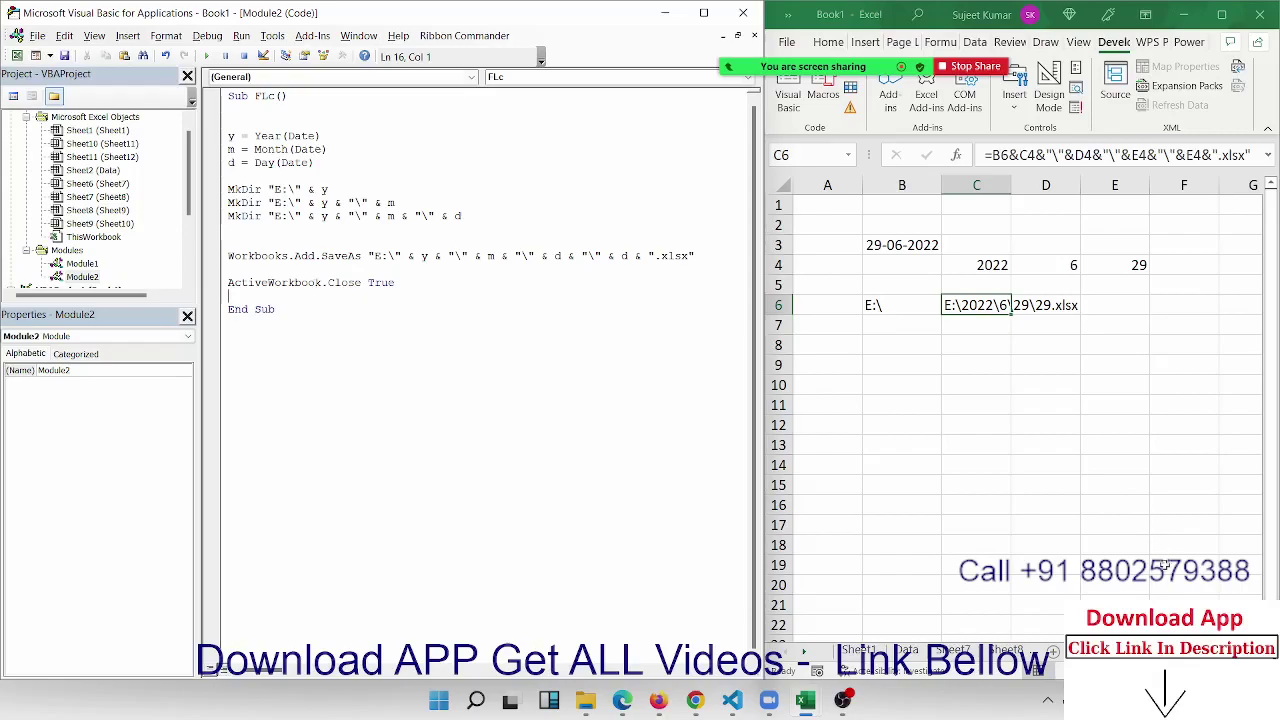
Step: Permanently delete the 2022 folder on Local Disk (E:) with Shift+Delete
left_click(588, 704)
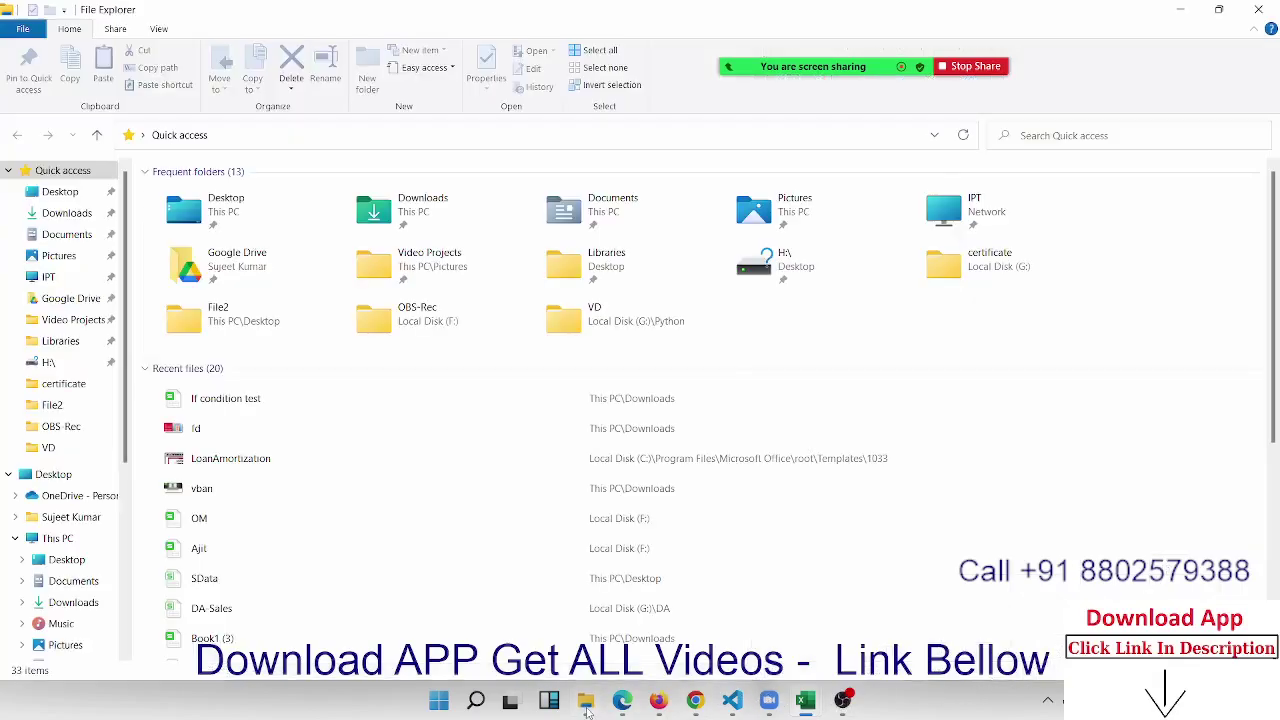
scroll(75, 585, "down", 1)
scroll(88, 600, "down", 3)
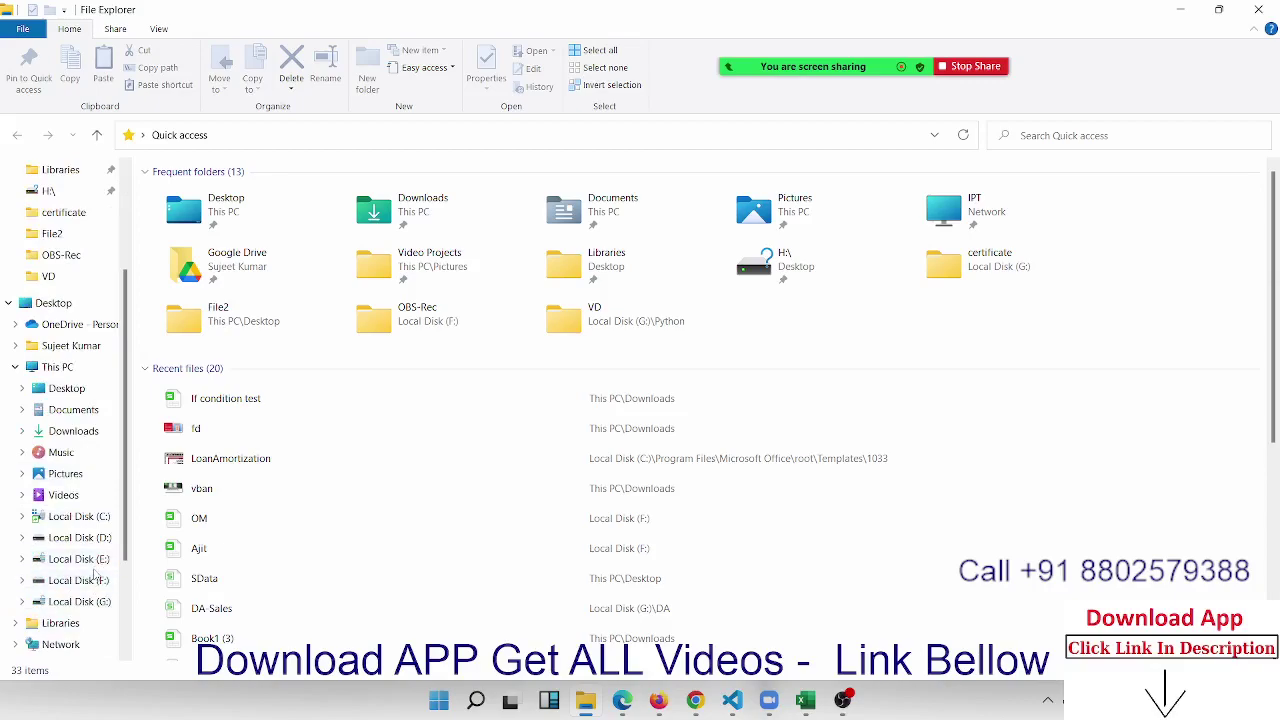
left_click(98, 565)
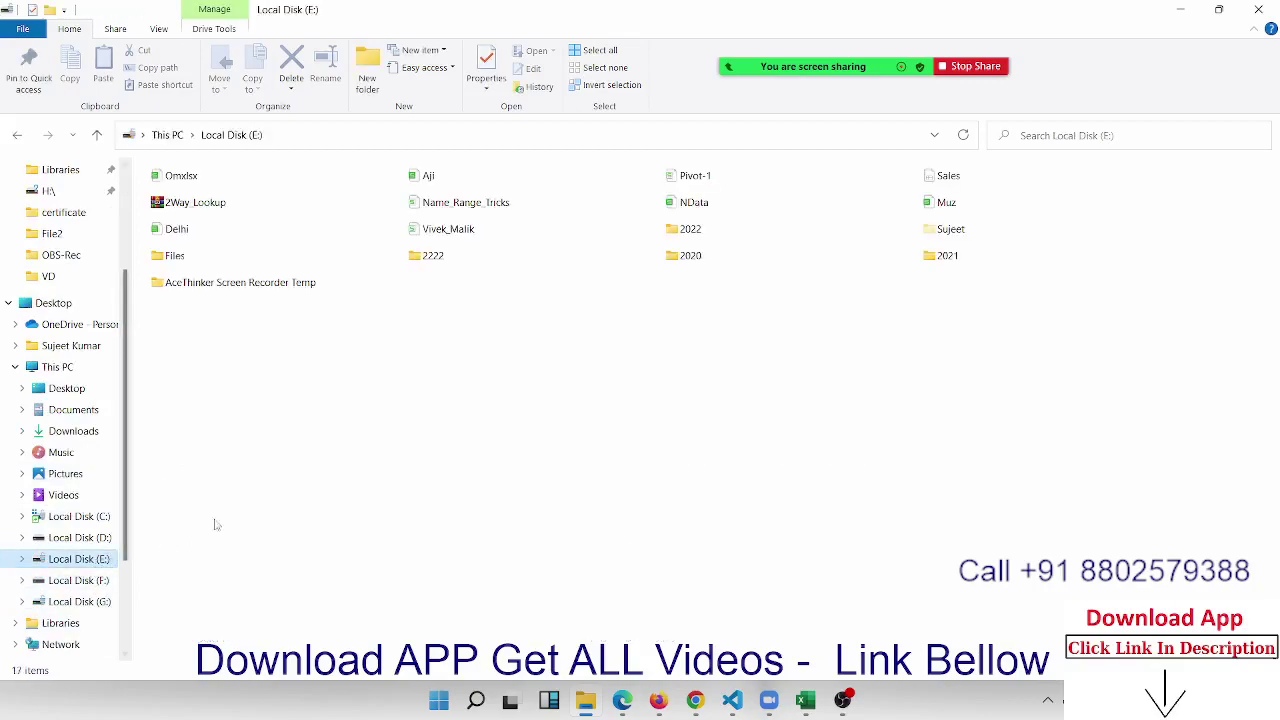
left_click(727, 241)
key("shift+Delete")
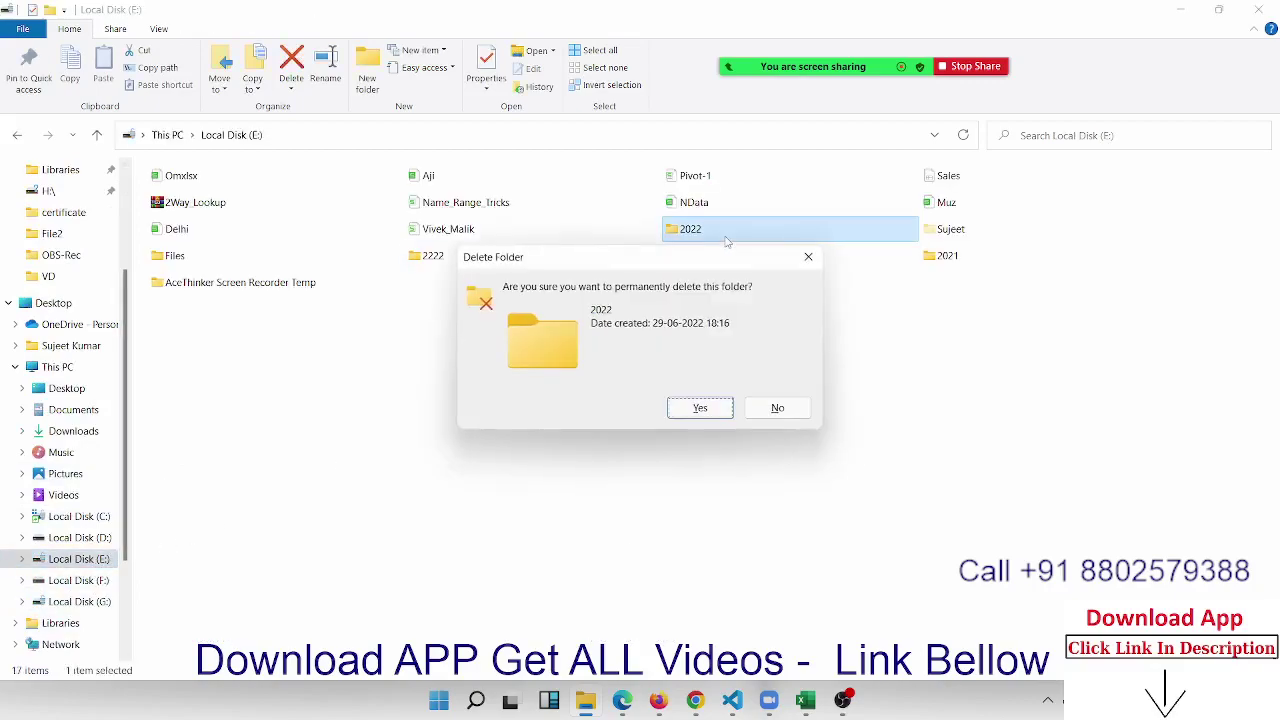
left_click(712, 408)
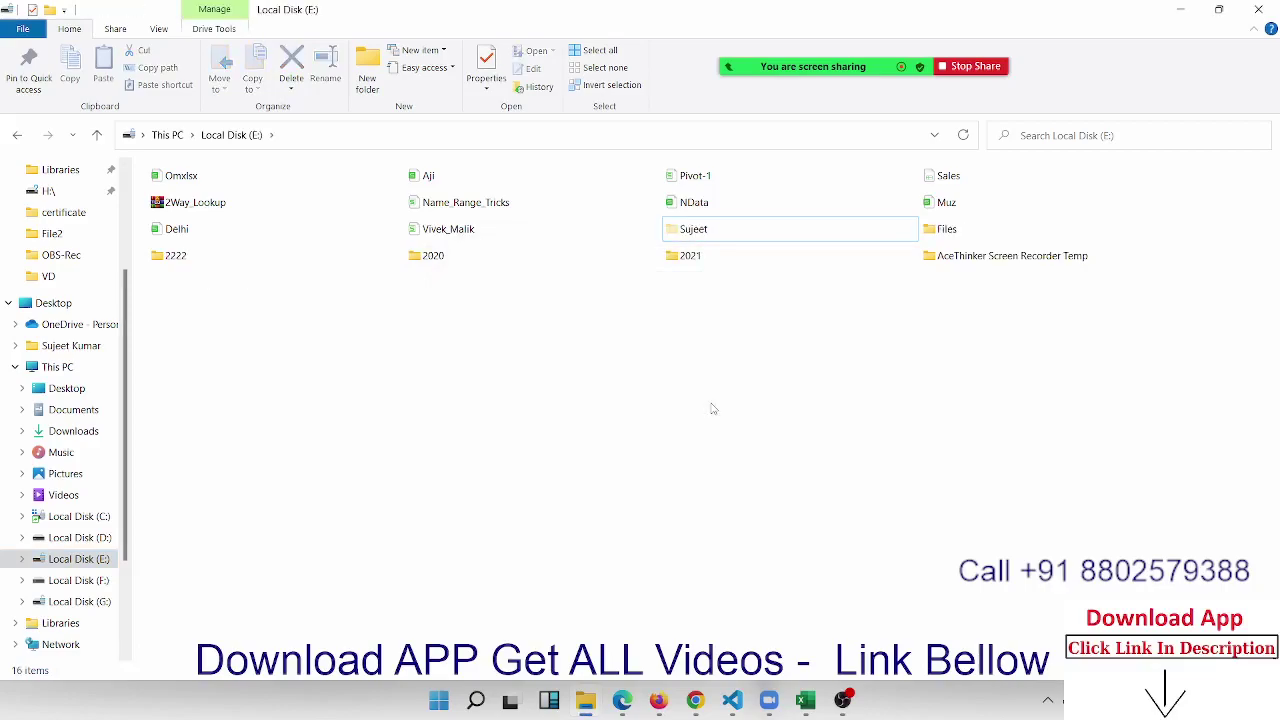
key("alt+Tab")
Step: Run the macro, then add MsgBox "Job is Done" just before End Sub
left_click(372, 177)
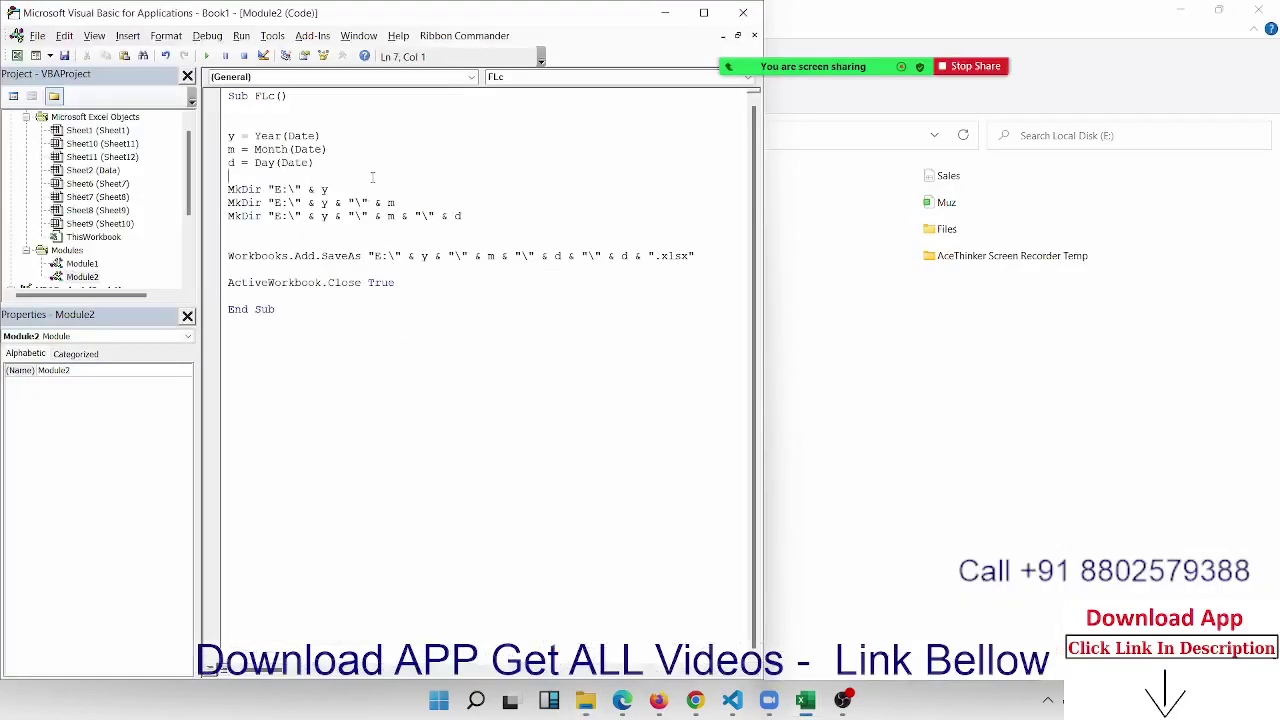
left_click(205, 56)
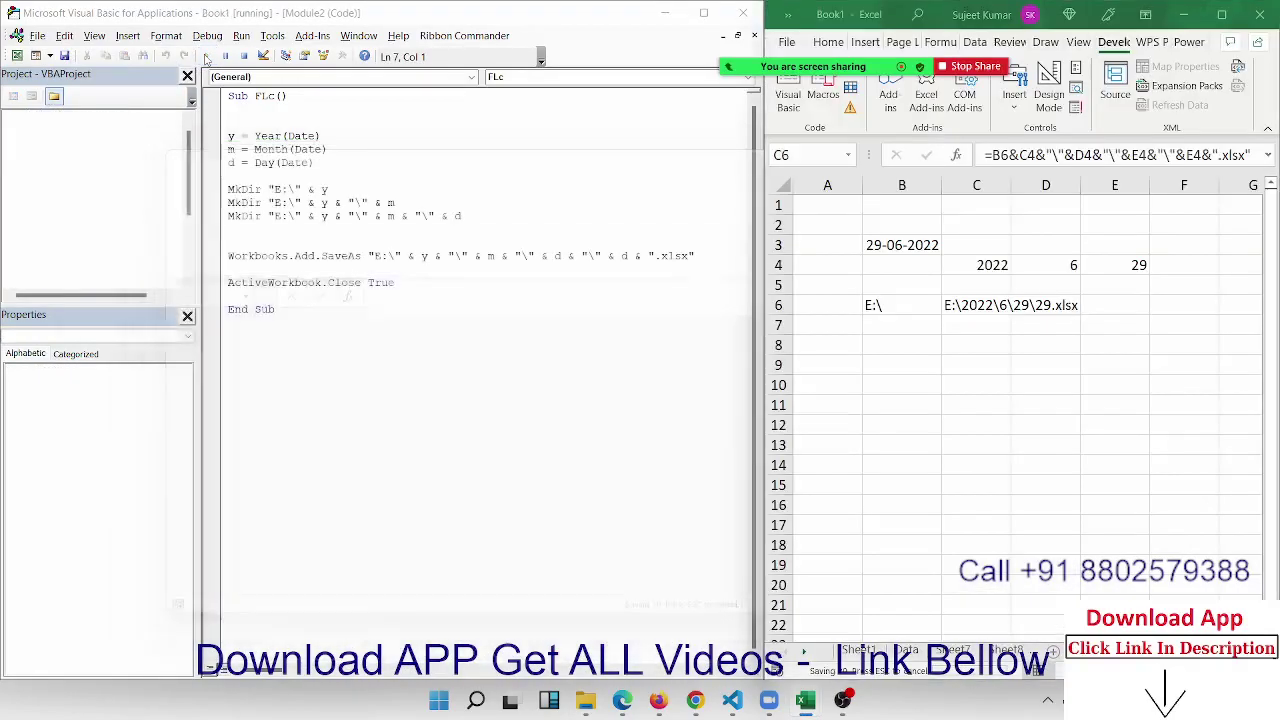
left_click(245, 290)
key("Return")
key("Return")
type("m")
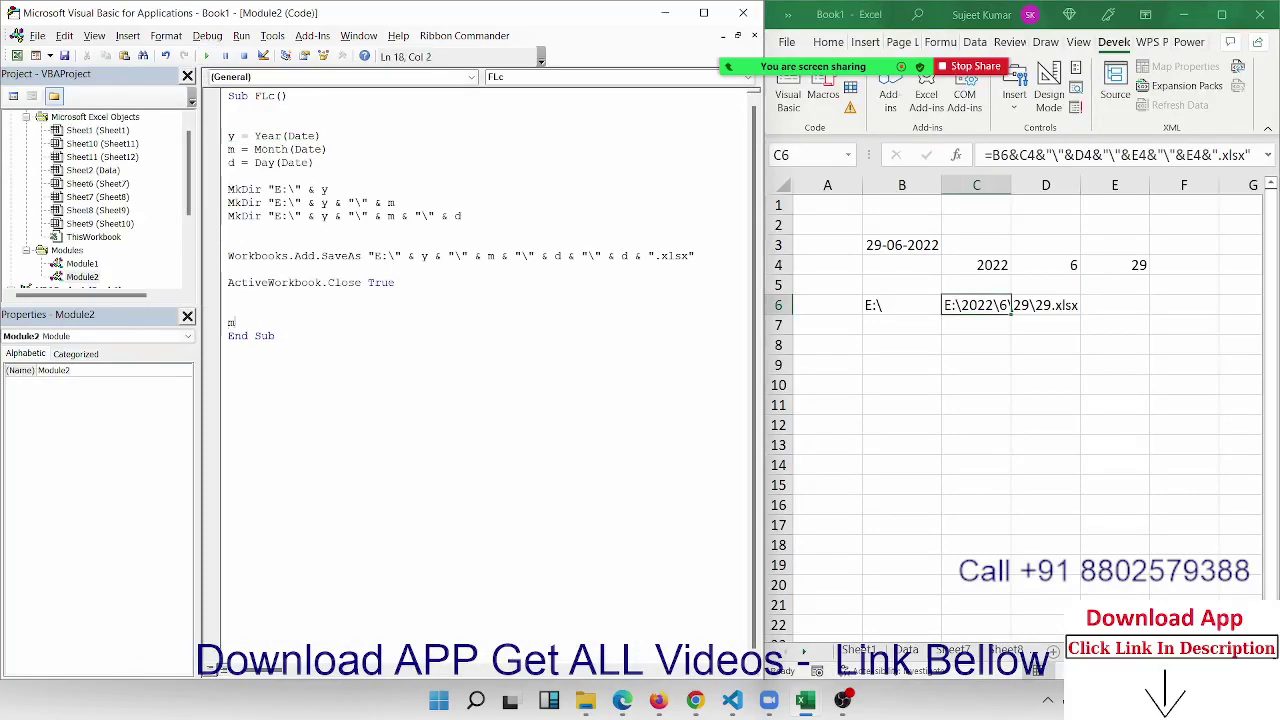
type("sgbox ")
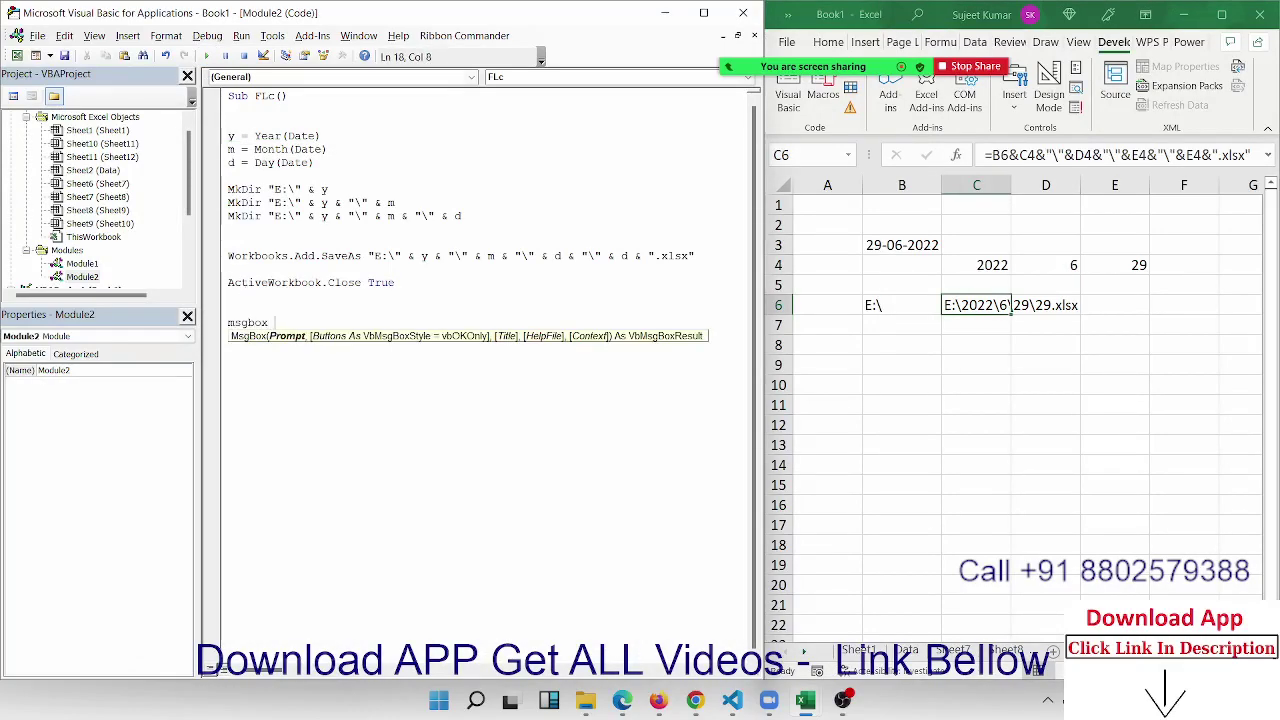
type("Job i")
type("s D")
type("one")
left_click(280, 322)
type("\"")
left_click(356, 322)
left_click(267, 233)
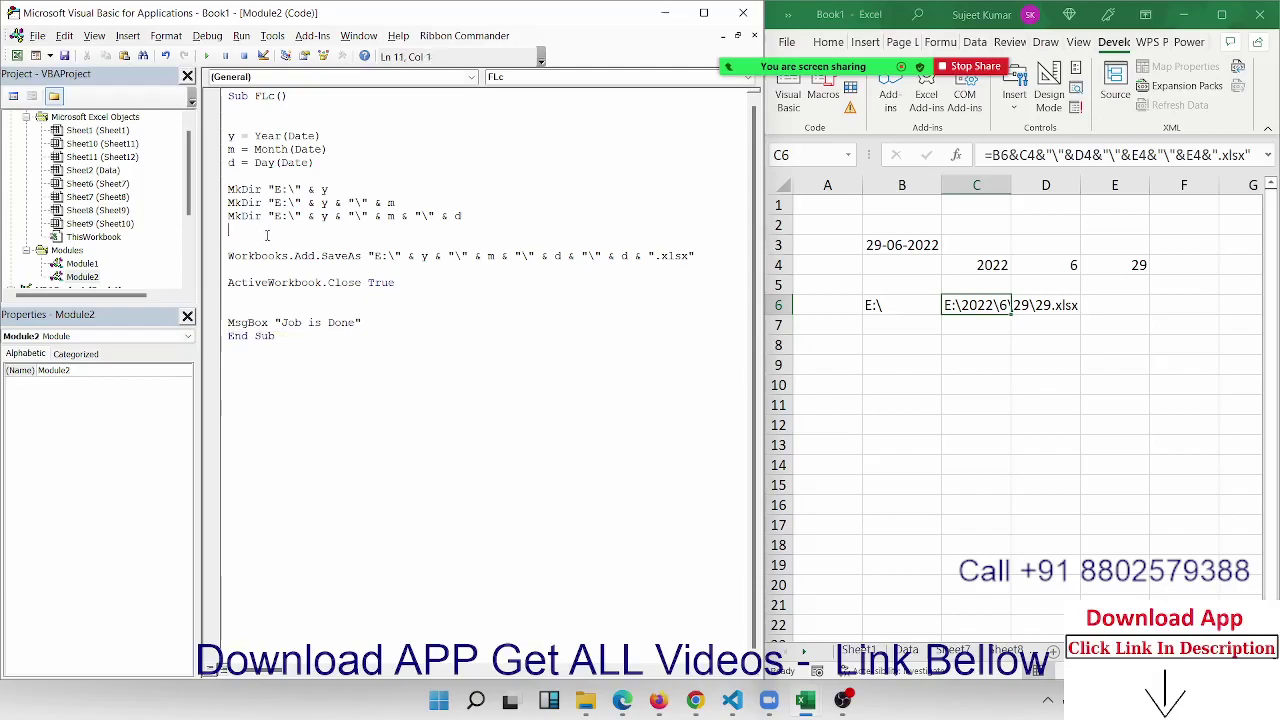
left_click(487, 323)
key("Return")
Step: Open E:\2022\6\29 in File Explorer and select the saved 29 workbook
left_click(585, 700)
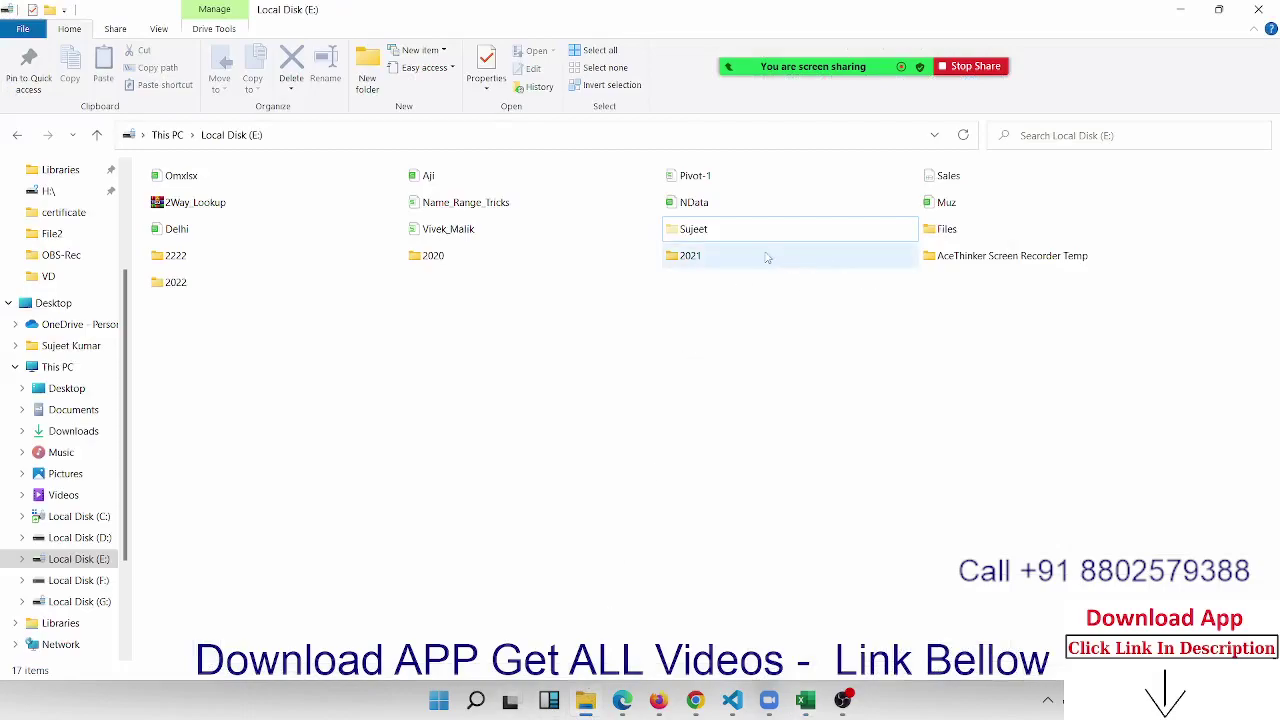
double_click(205, 284)
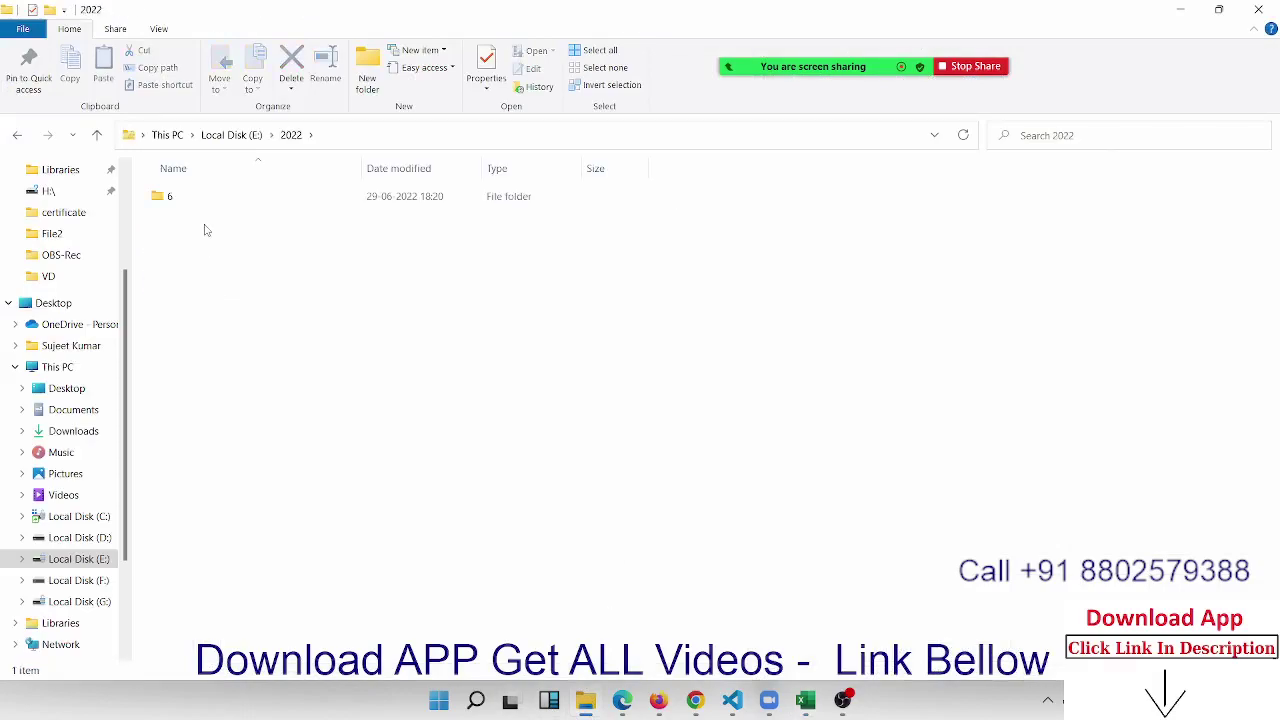
double_click(204, 208)
double_click(201, 207)
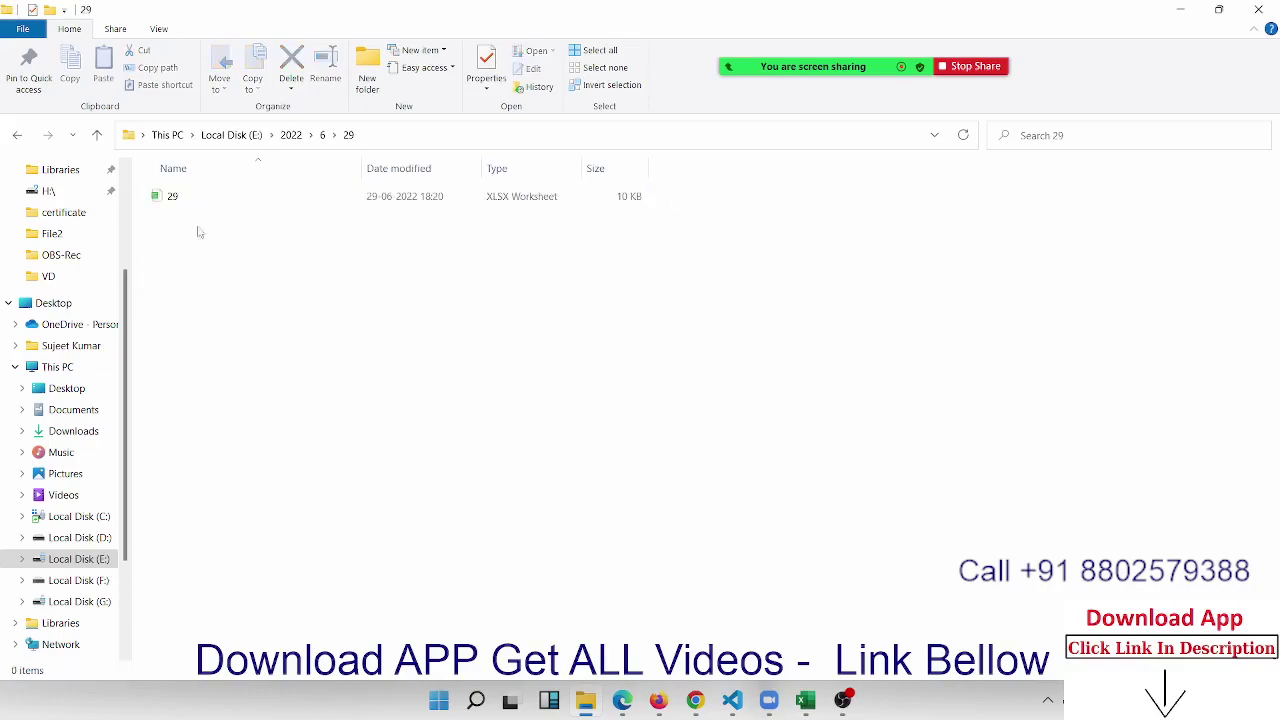
left_click_drag(210, 270, 148, 188)
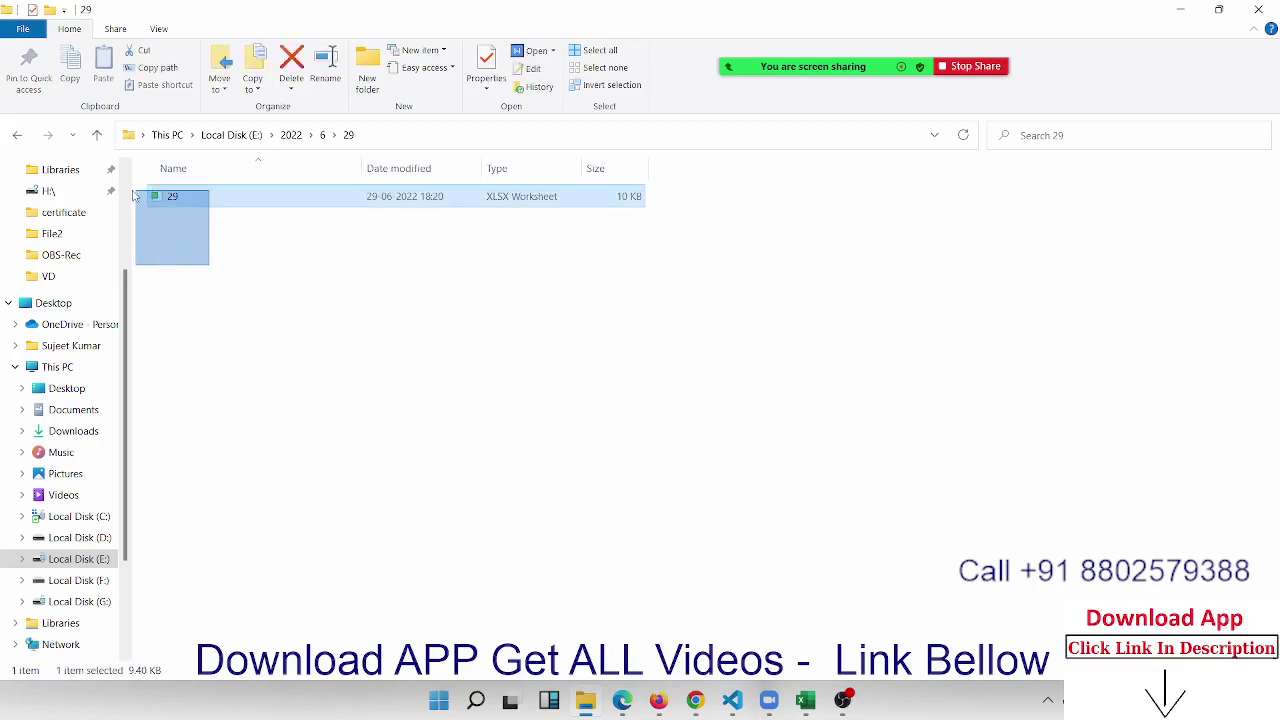
Step: Go back to Local Disk (E:) and minimize File Explorer to reveal the code
left_click(15, 135)
left_click(15, 135)
left_click(15, 135)
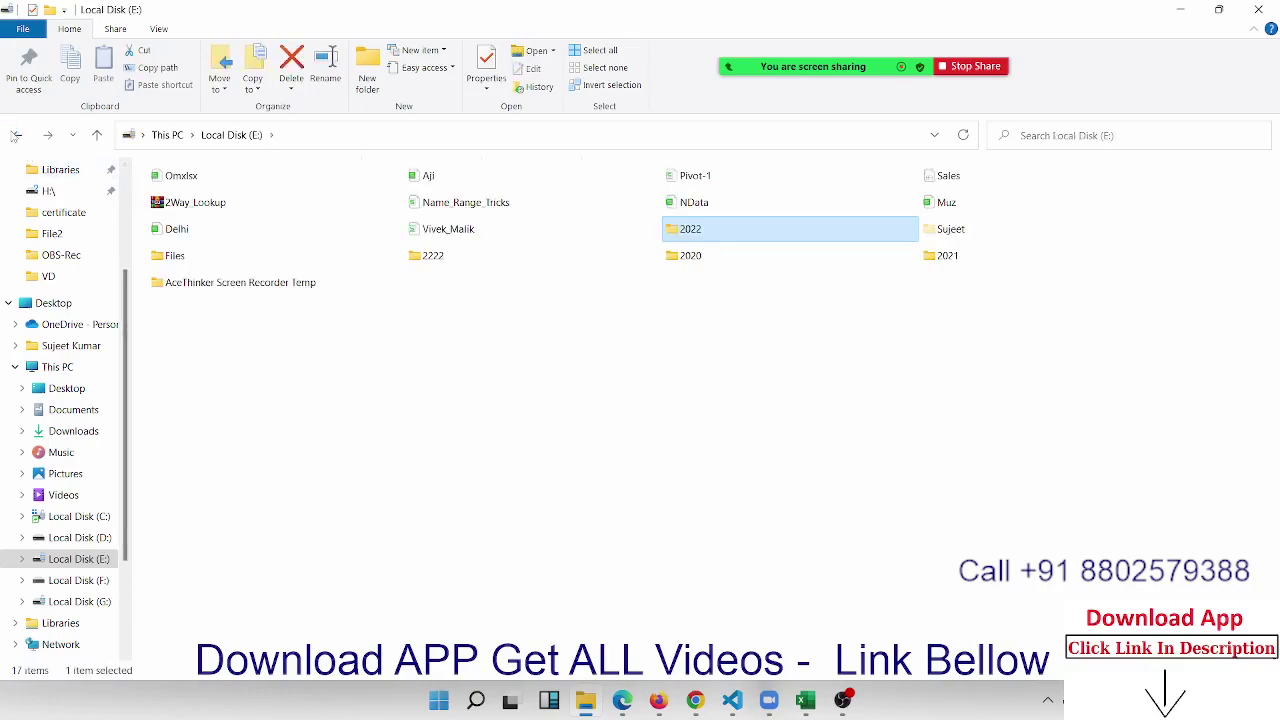
left_click(1180, 10)
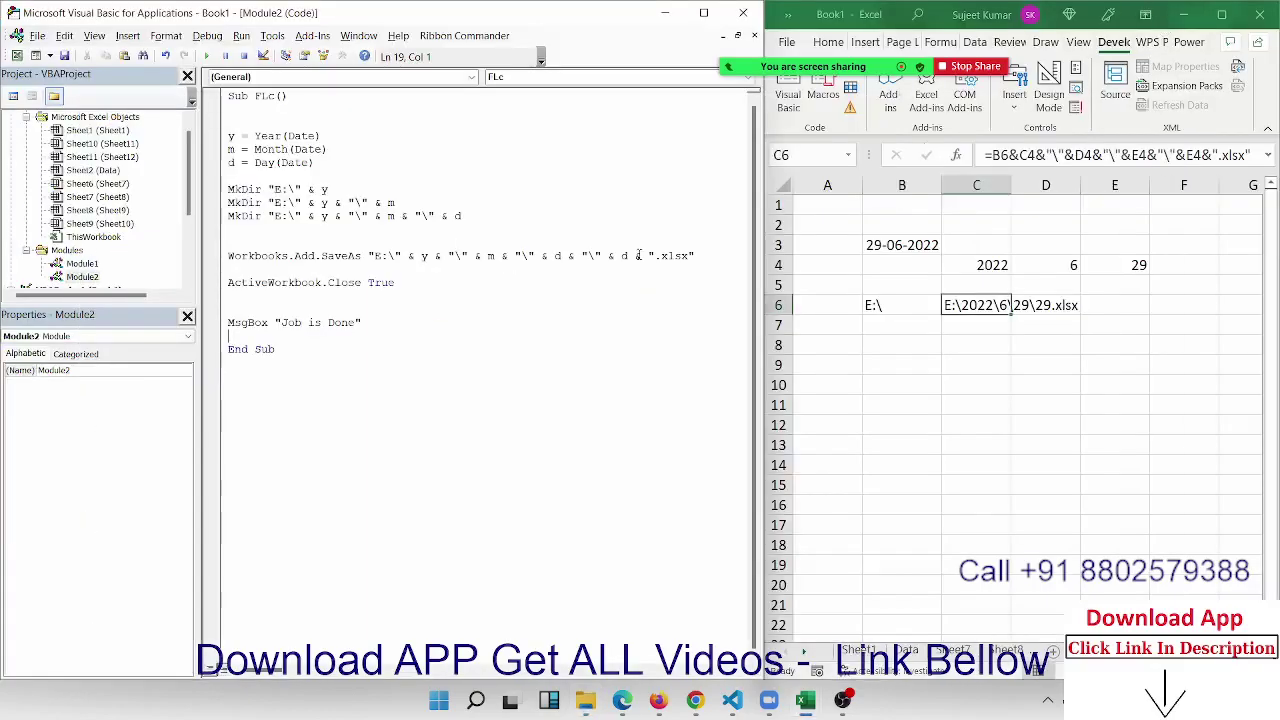
Step: Rerun the FLc macro and break into debug on the Path/File access error 75
left_click(488, 242)
left_click(206, 56)
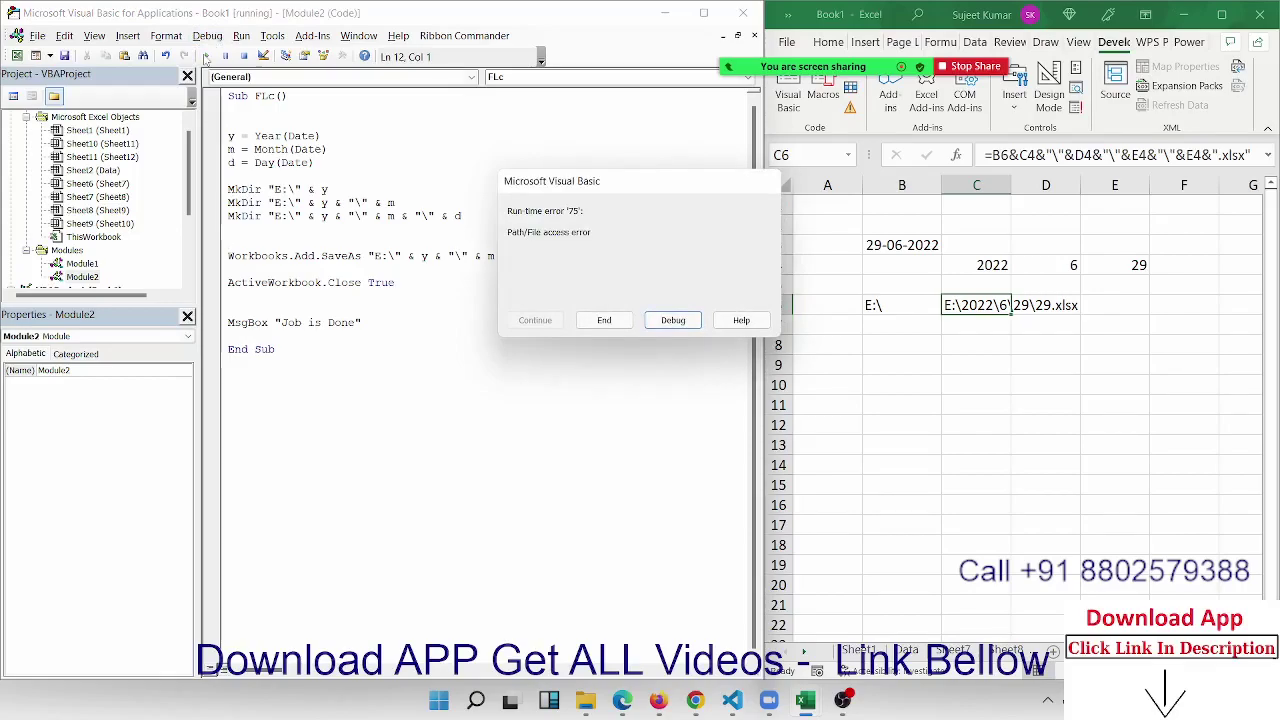
left_click(673, 320)
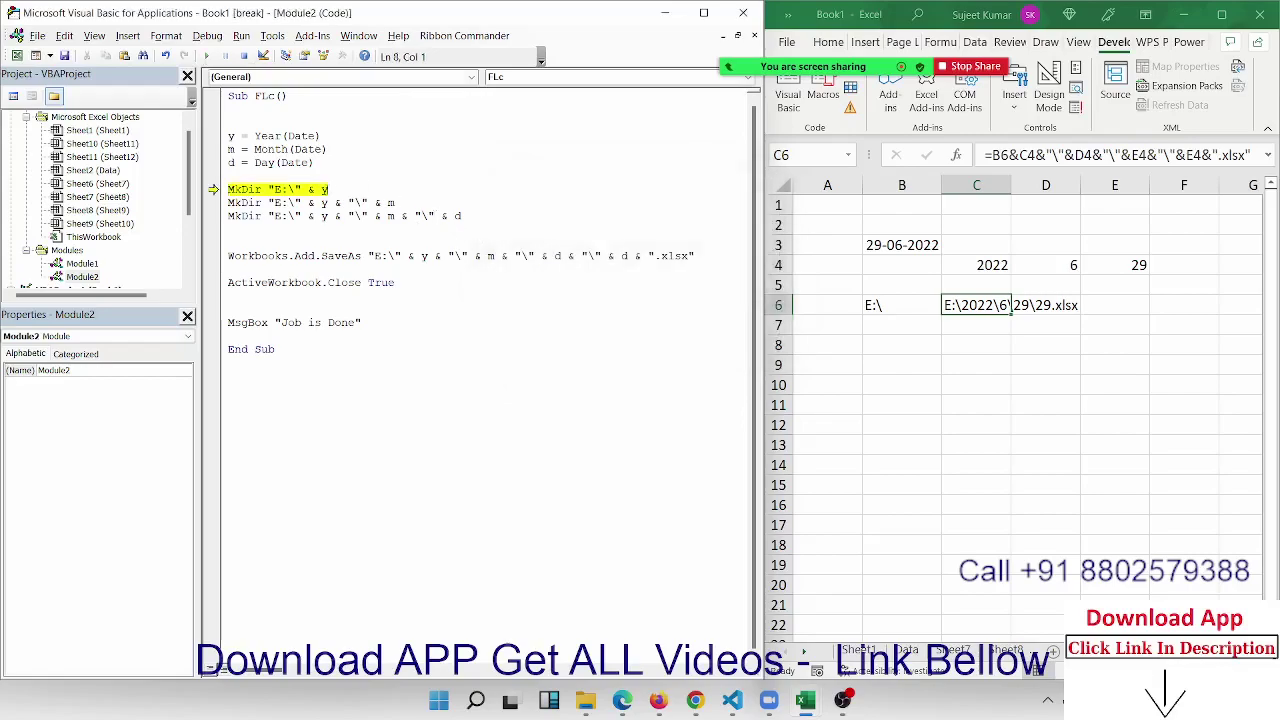
mouse_move(322, 202)
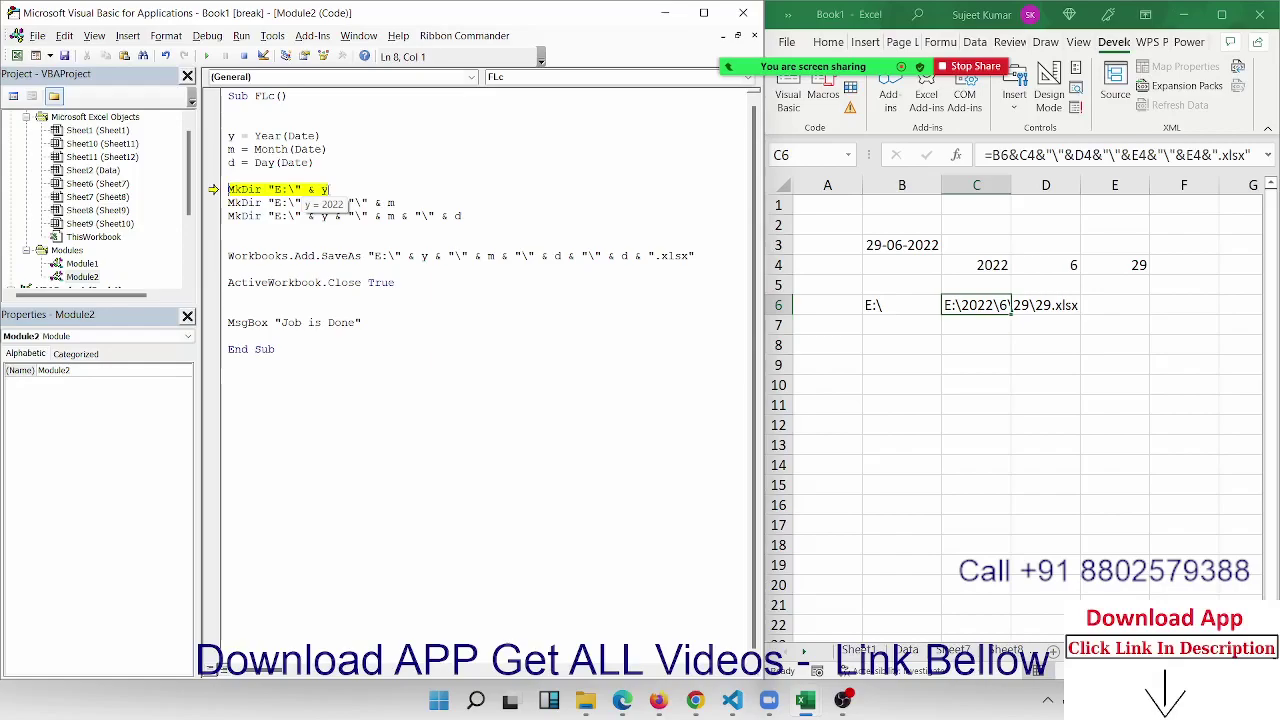
Step: Insert a blank line above the MkDir lines and step past the first MkDir with F8
key("shift+Down")
key("Up")
key("Up")
key("Return")
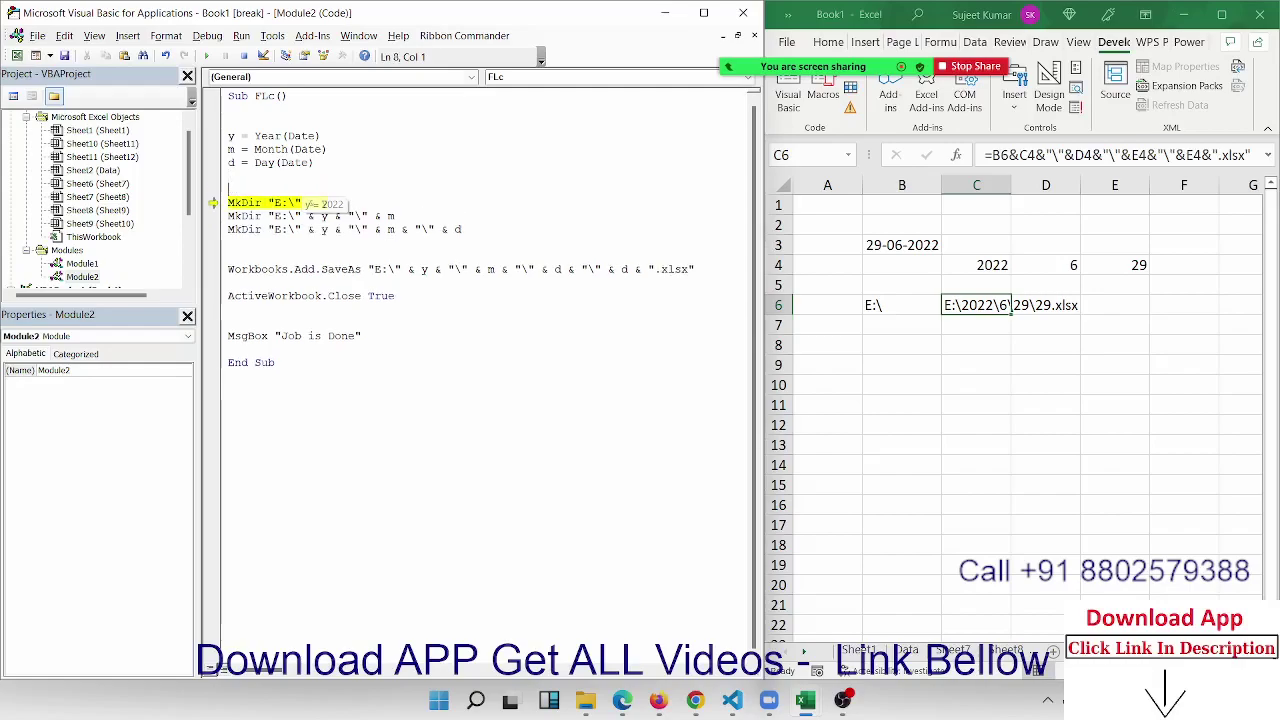
key("shift+Down")
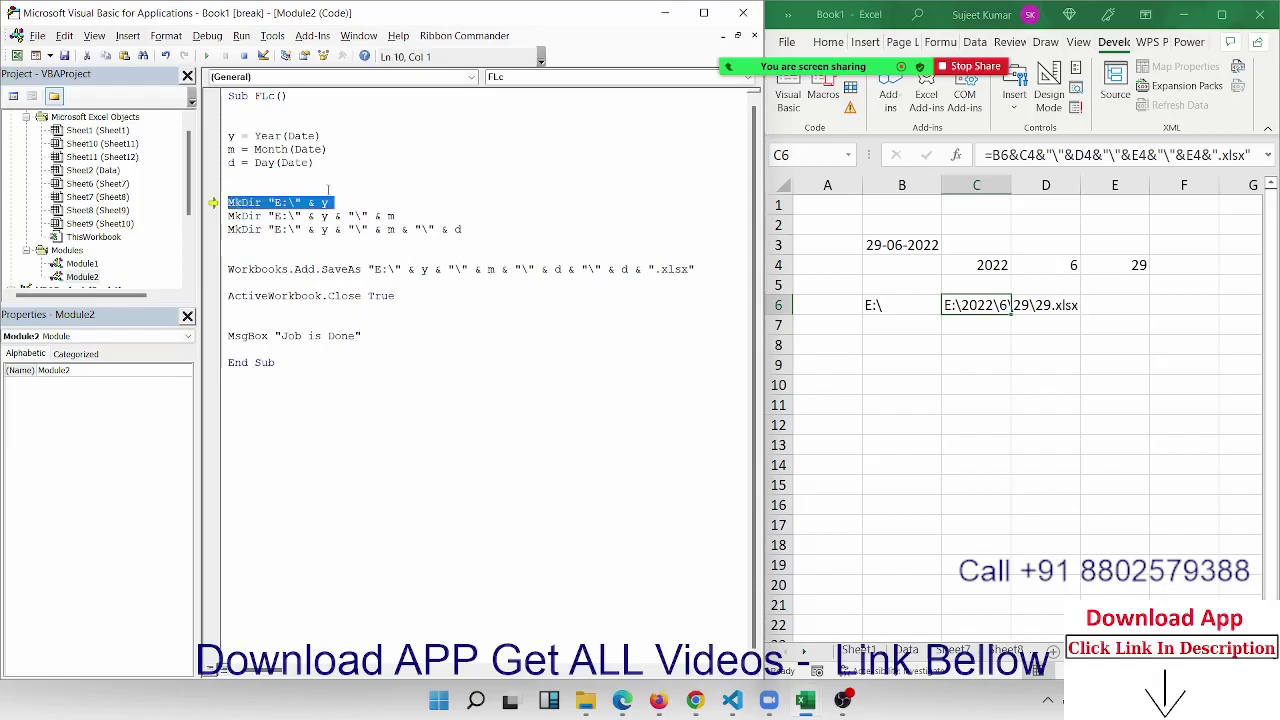
left_click(276, 216)
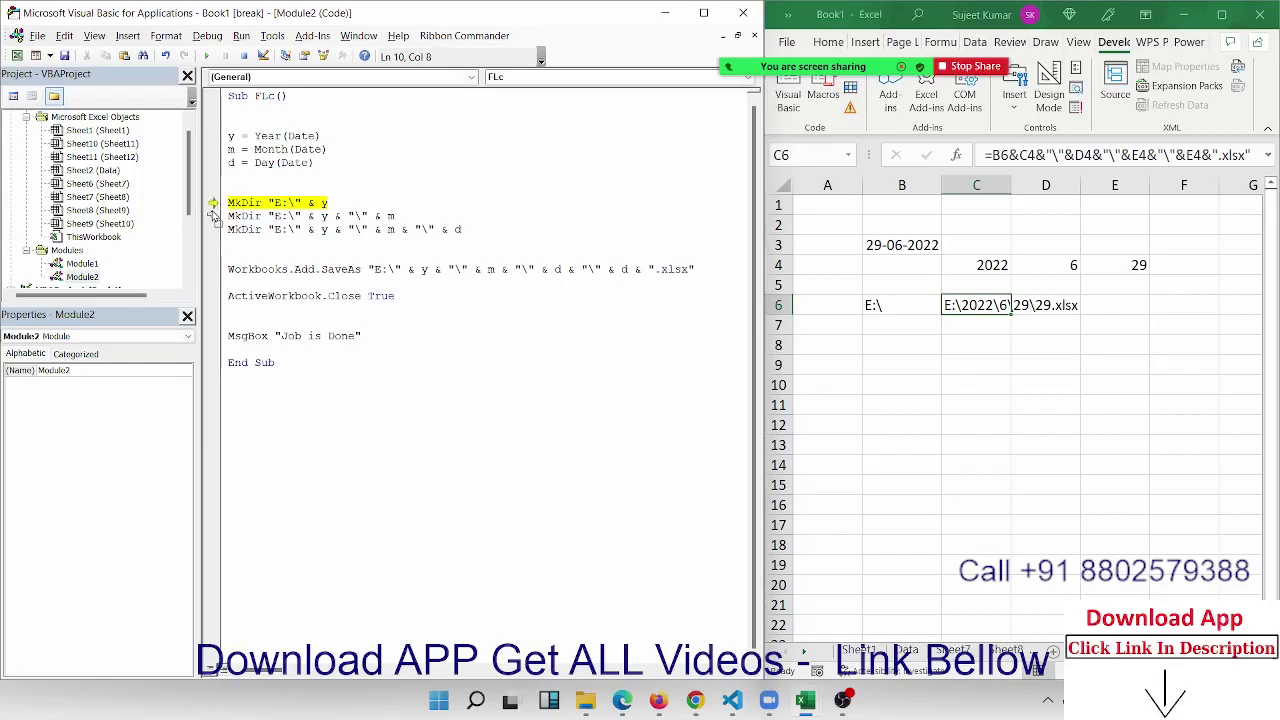
key("F8")
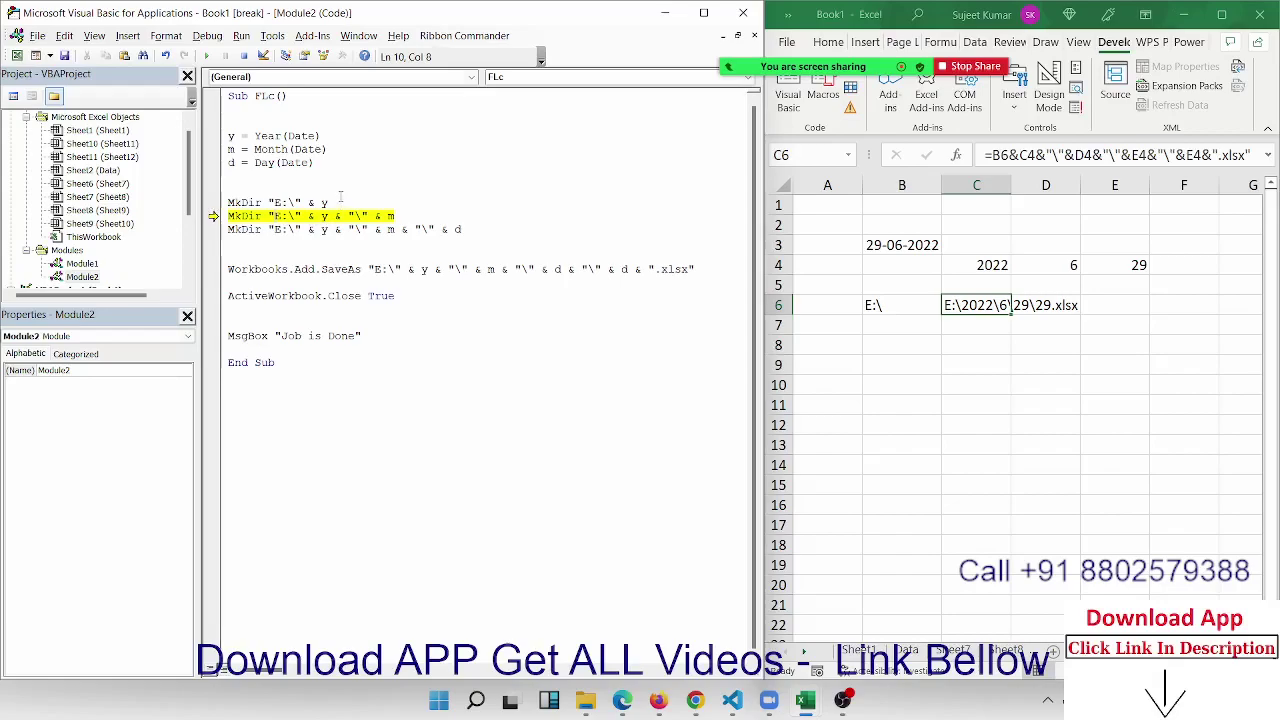
left_click(334, 186)
Step: Add an On Error Resume Next line above the MkDir lines
type("on ")
type("e")
type("rror ")
type("ew")
key("BackSpace")
key("BackSpace")
type("resu")
type("me nex")
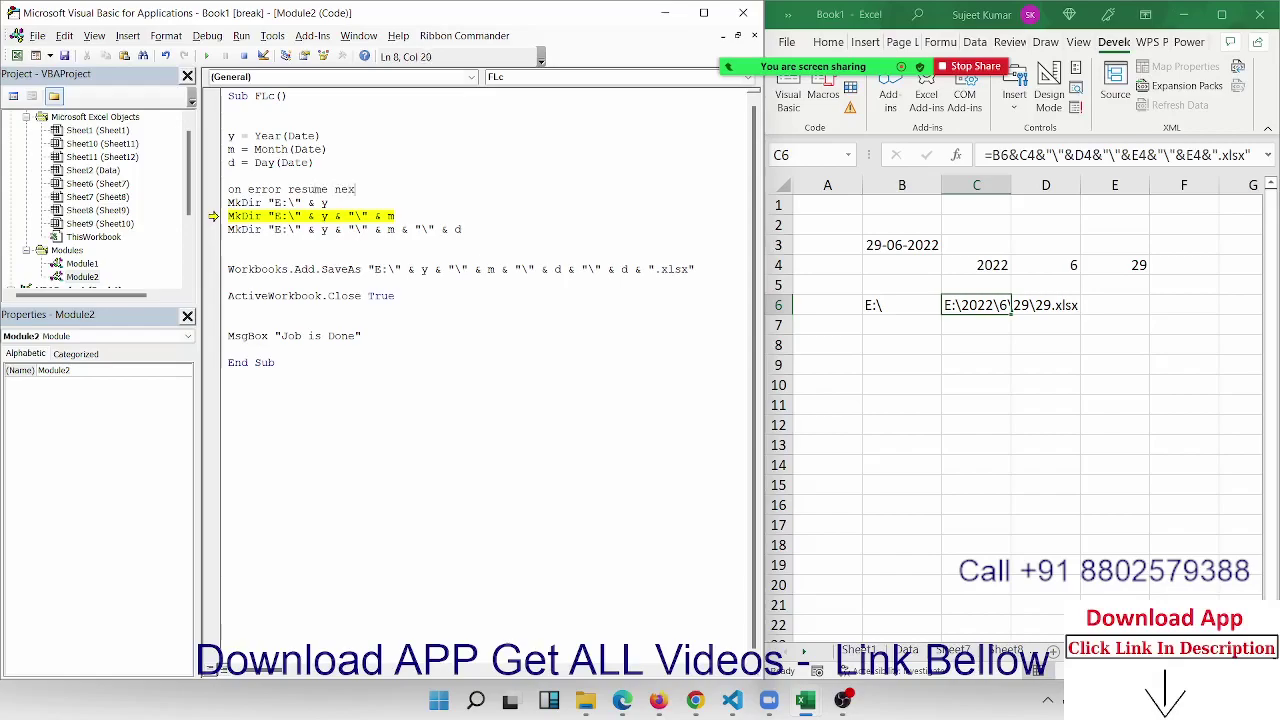
type("t")
left_click(353, 215)
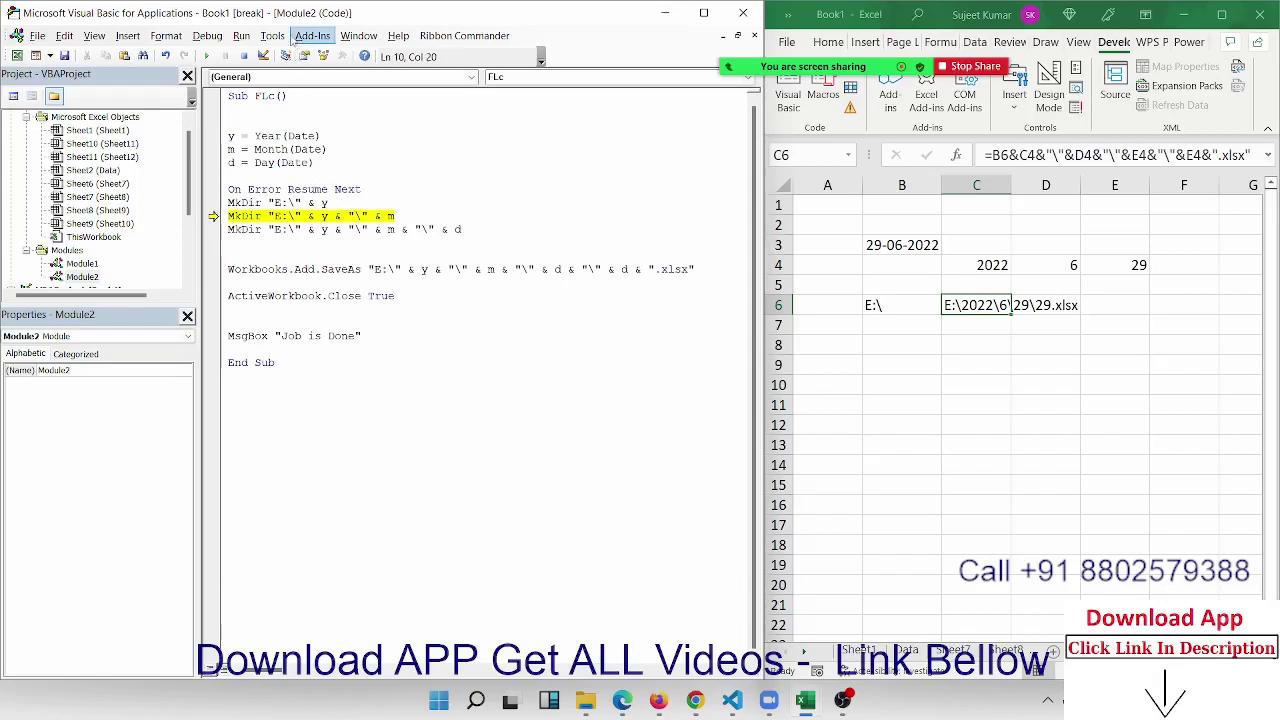
Step: Reset the paused macro and replace d with Date in the SaveAs file name
left_click(244, 56)
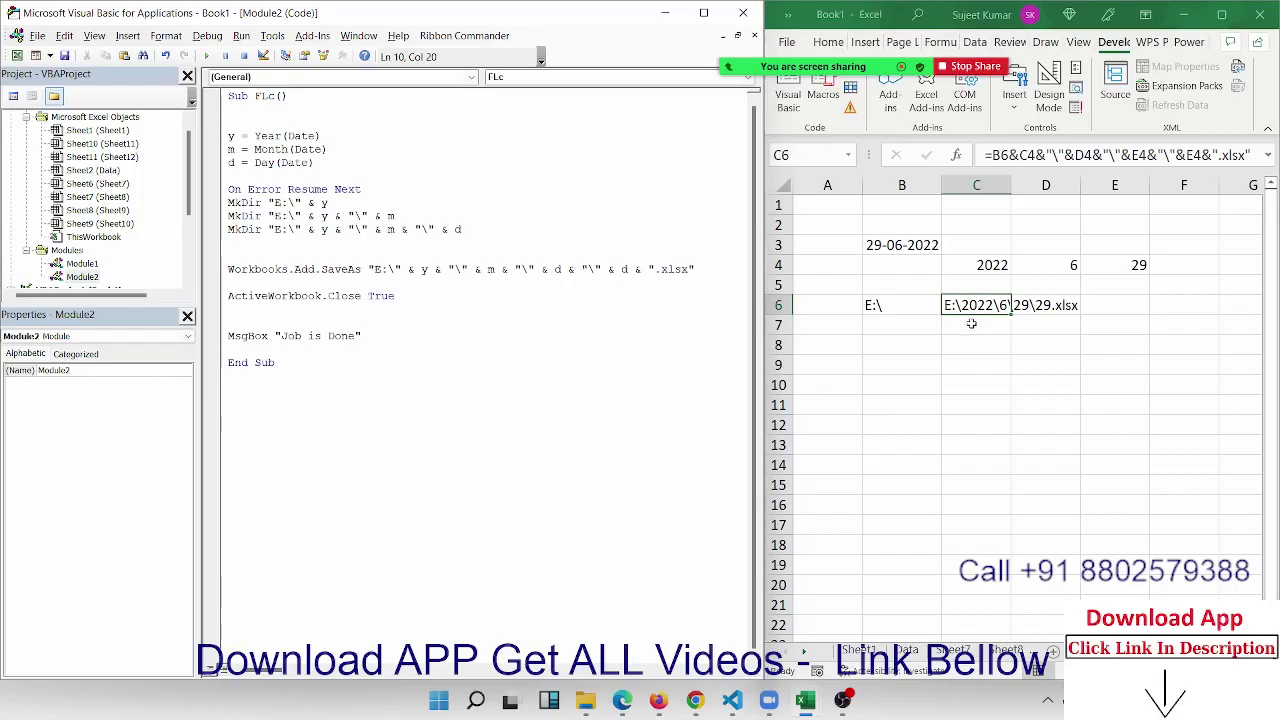
double_click(622, 268)
type("Date")
left_click(626, 335)
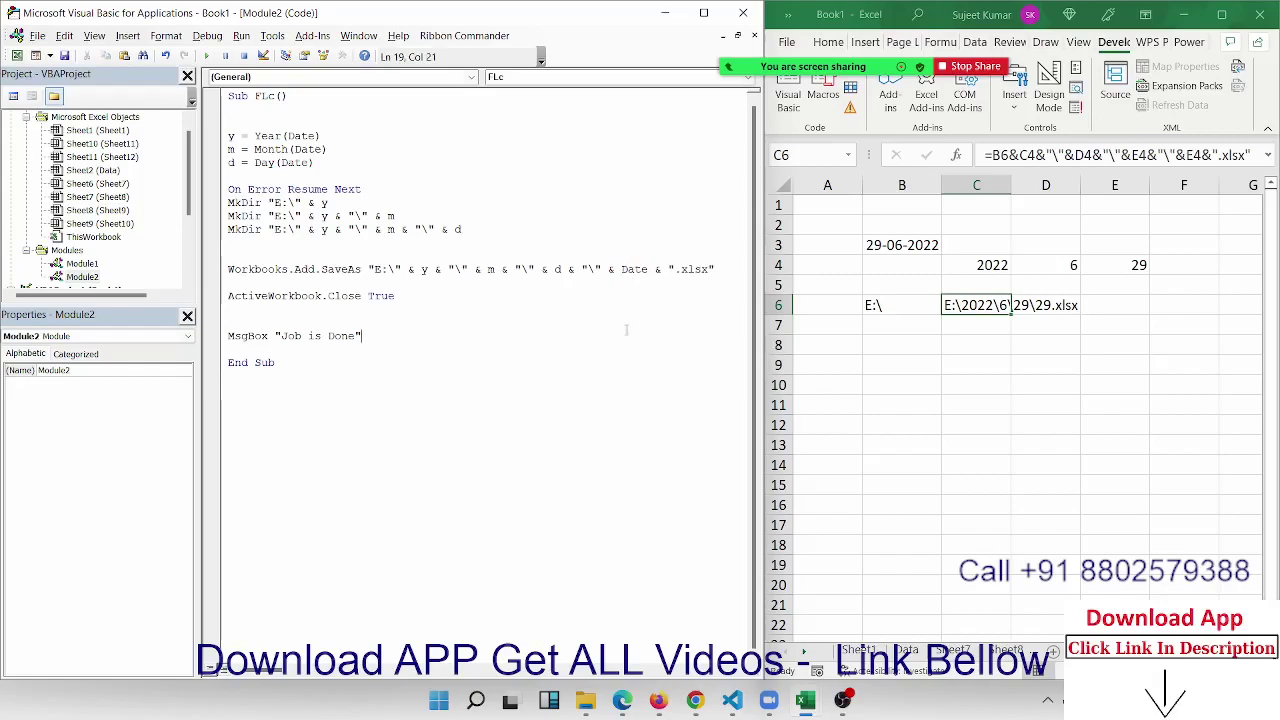
Step: Type a test date 1/1/2022 in C8, then cancel it, leaving C8 empty
left_click(976, 344)
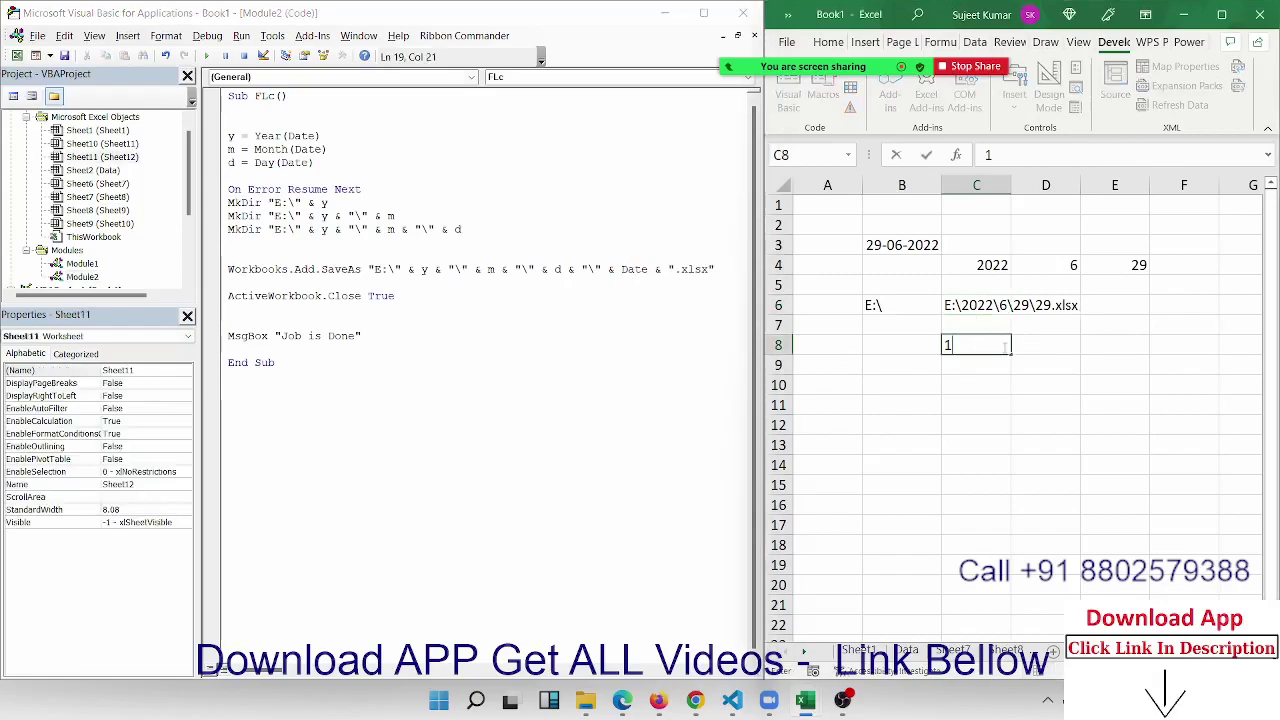
type("1/1/2")
type("022")
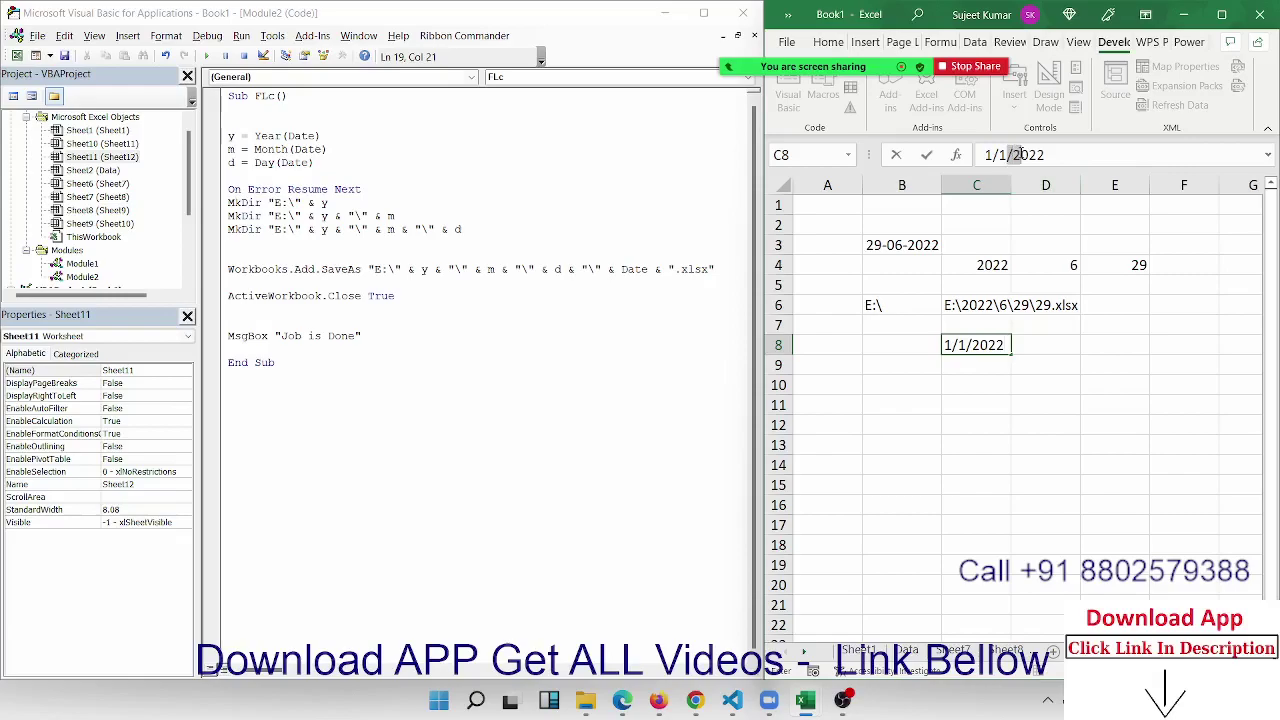
double_click(999, 155)
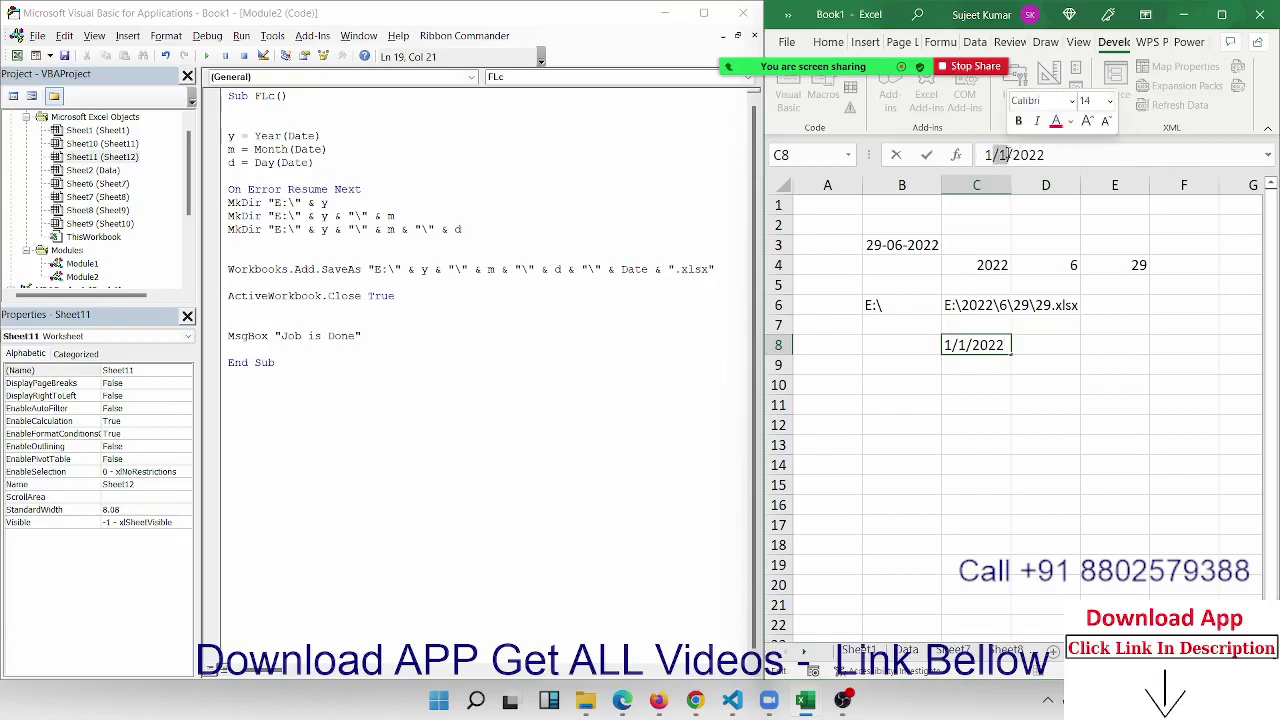
triple_click(999, 155)
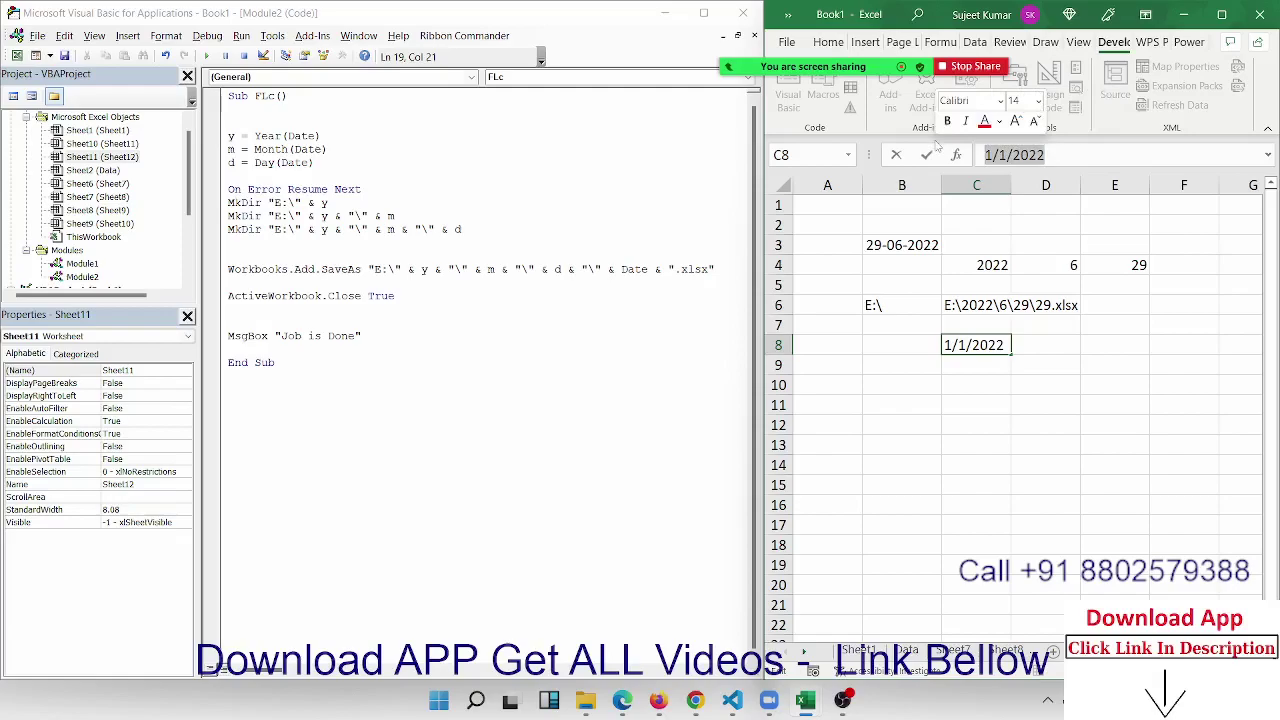
key("Escape")
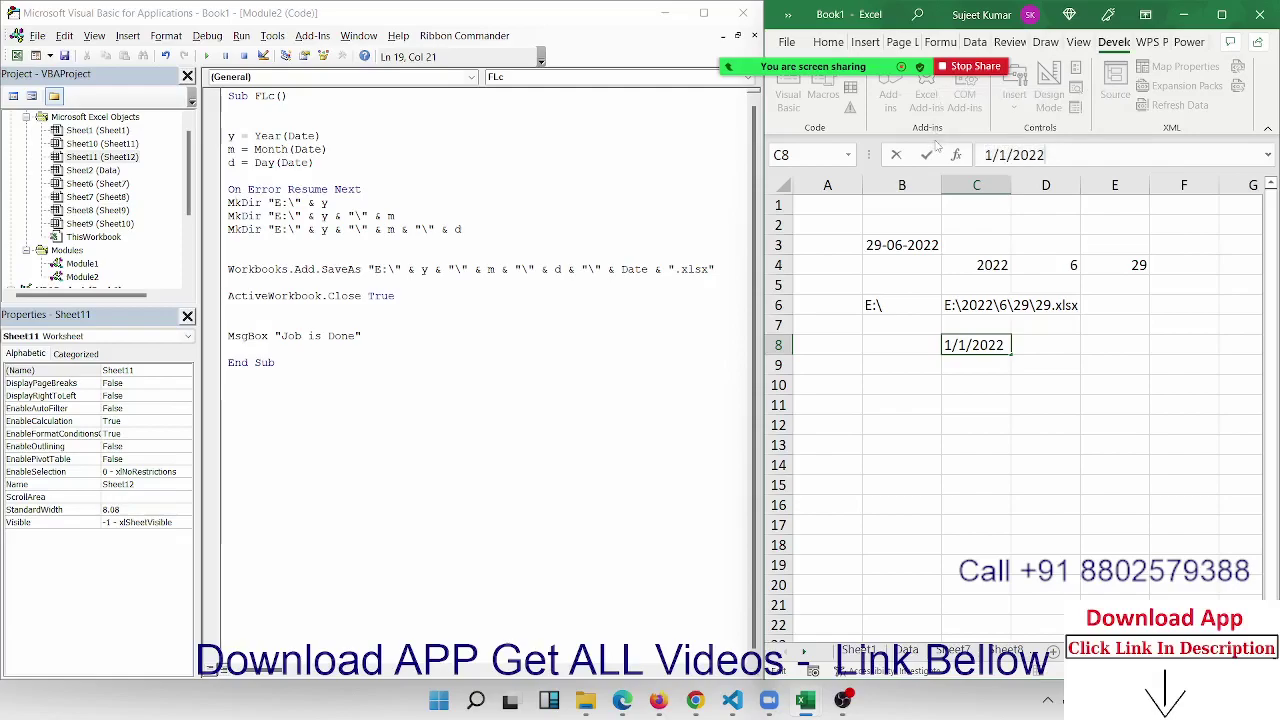
key("Escape")
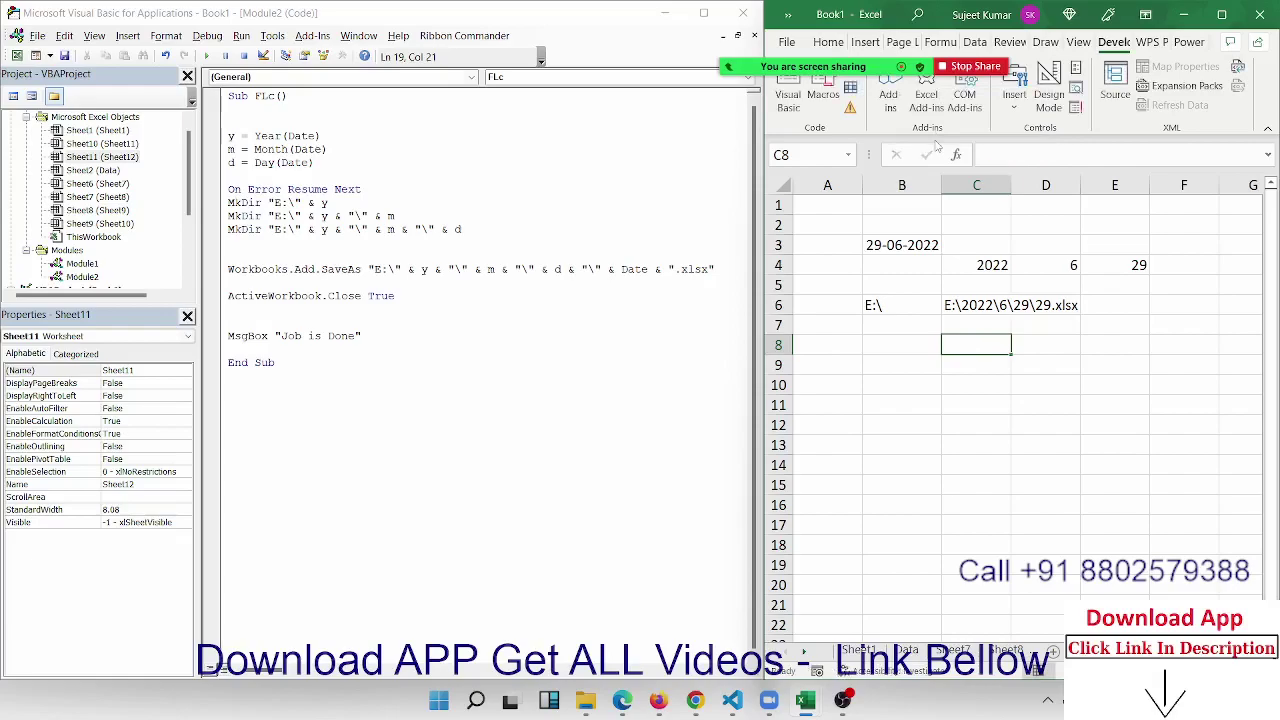
Step: Enter =TEXT(B3,"DD-MMM-YY") in C3 so it shows 29-Jun-22
left_click(983, 244)
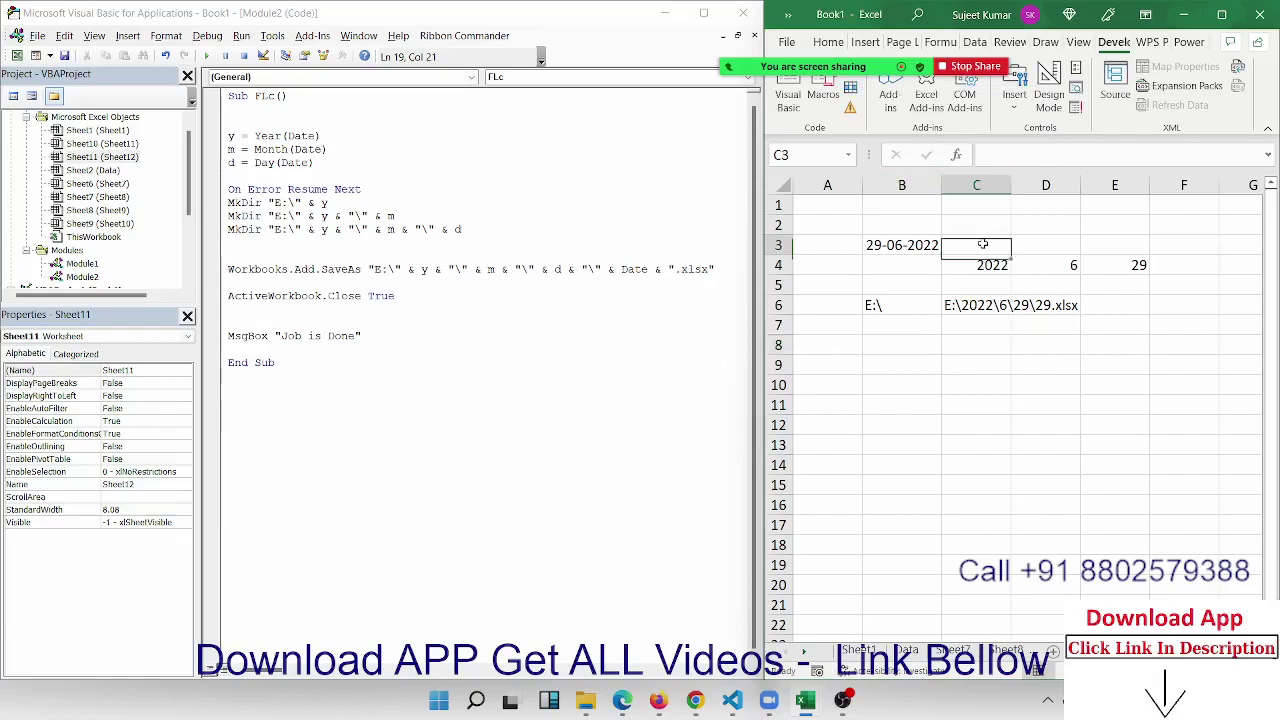
type("=")
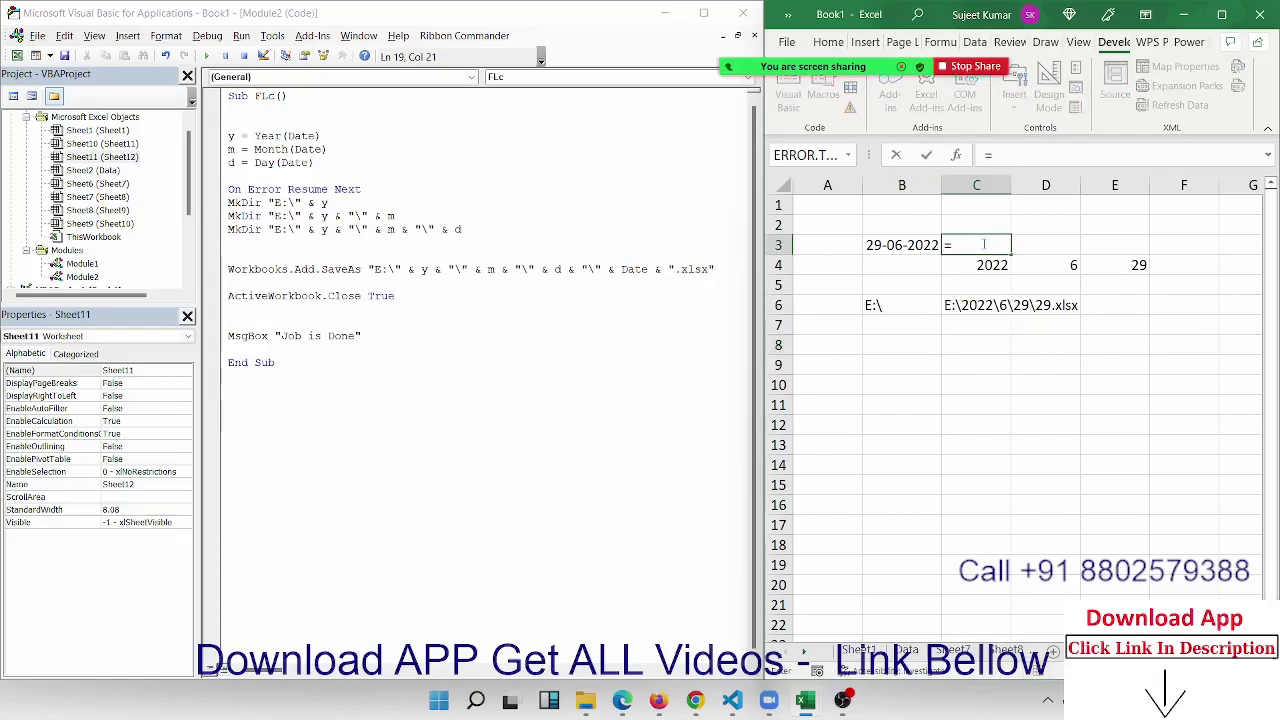
type("te")
key("Tab")
left_click(901, 245)
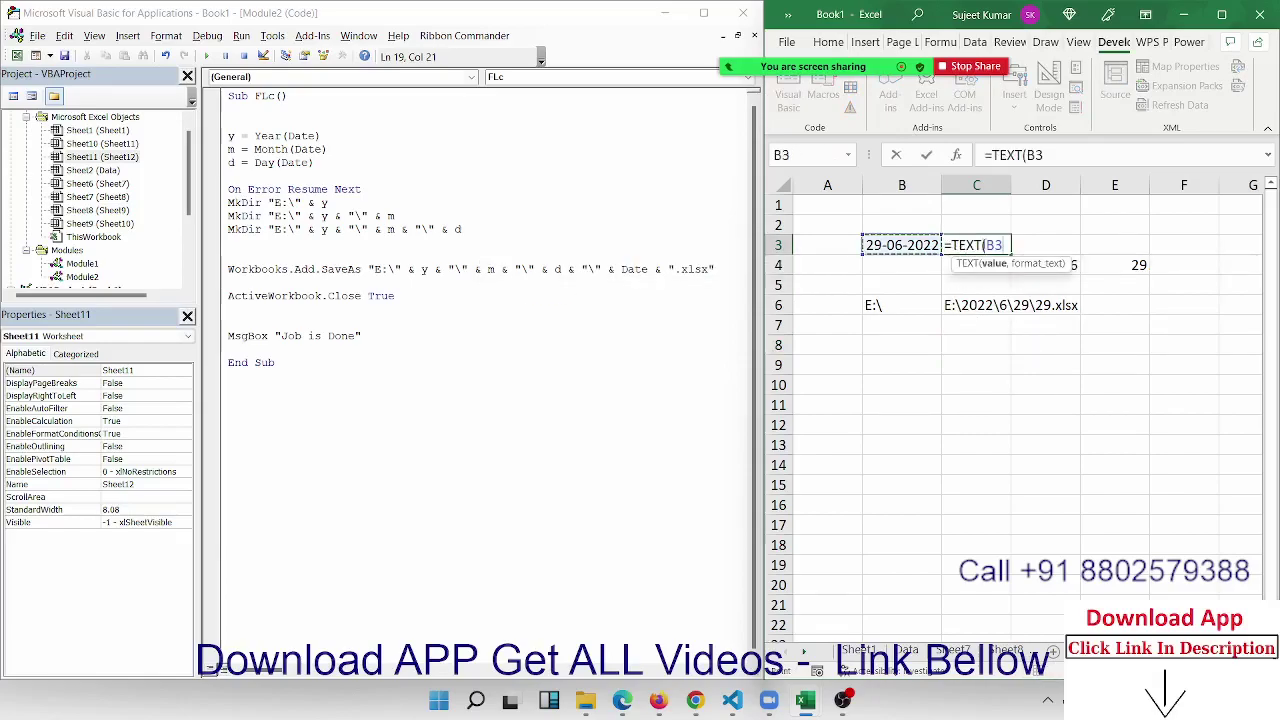
type(",\"")
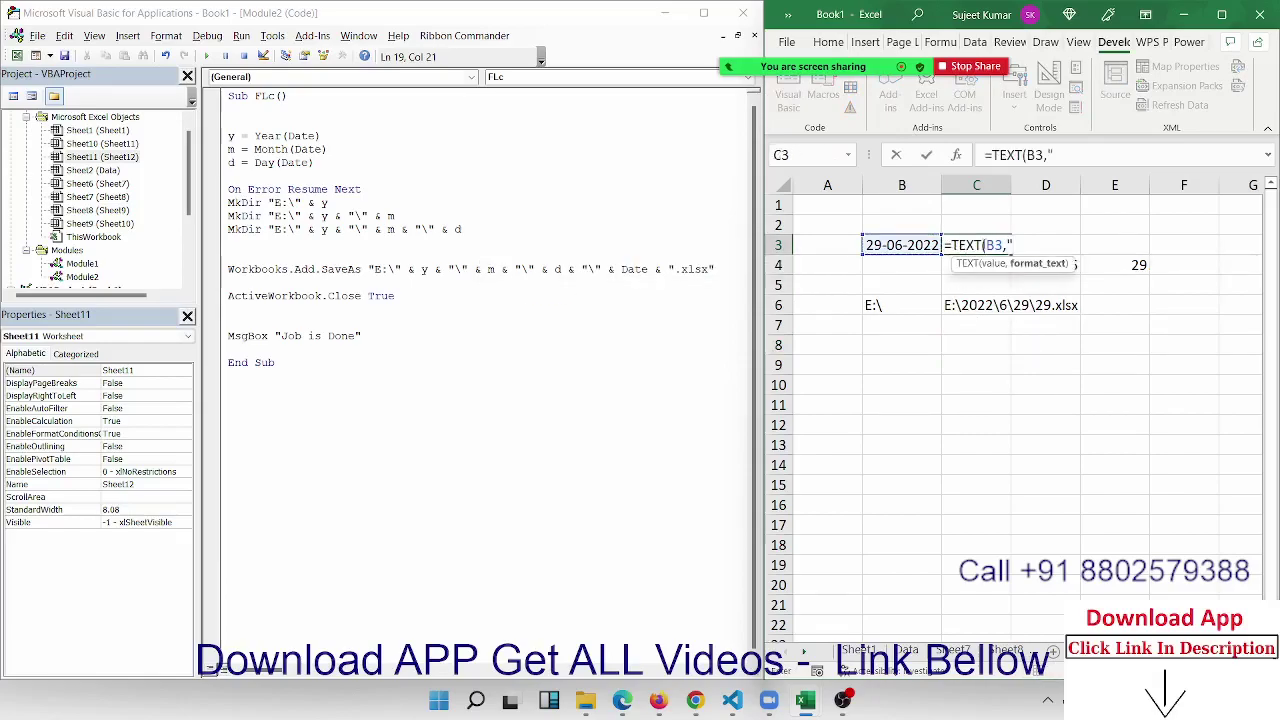
type("DD")
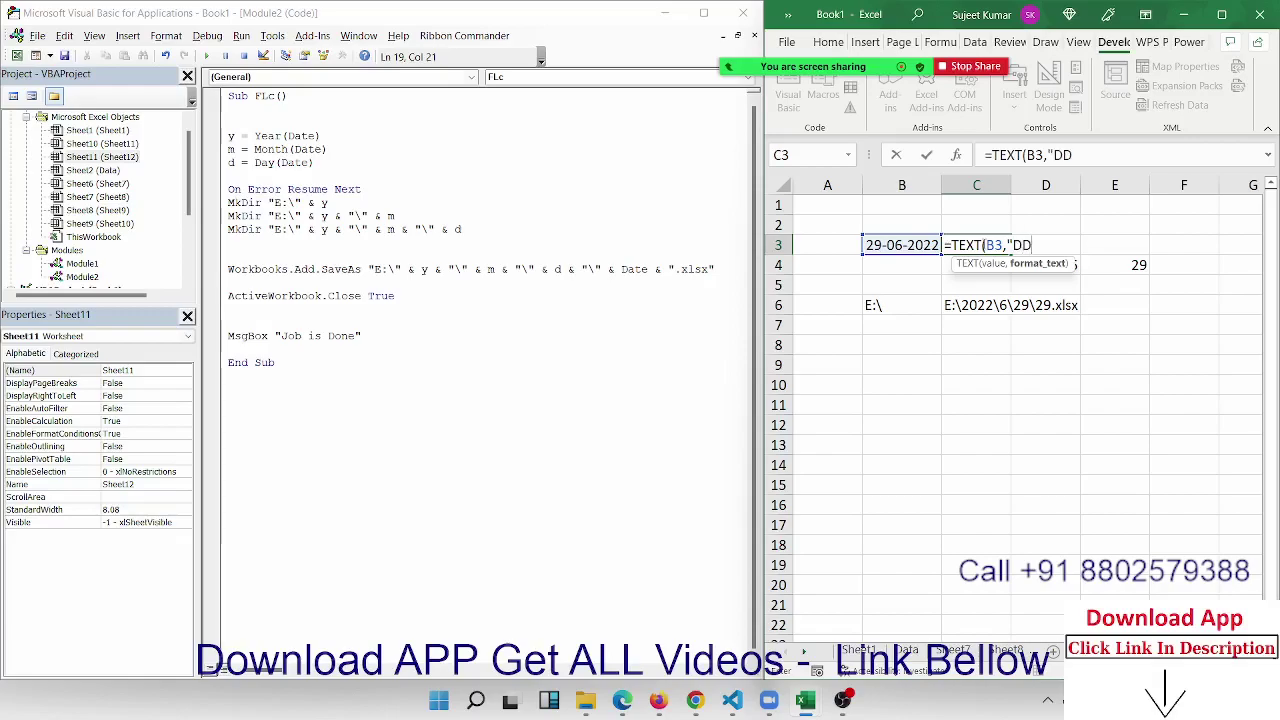
type("-MMM")
type("-YY\"")
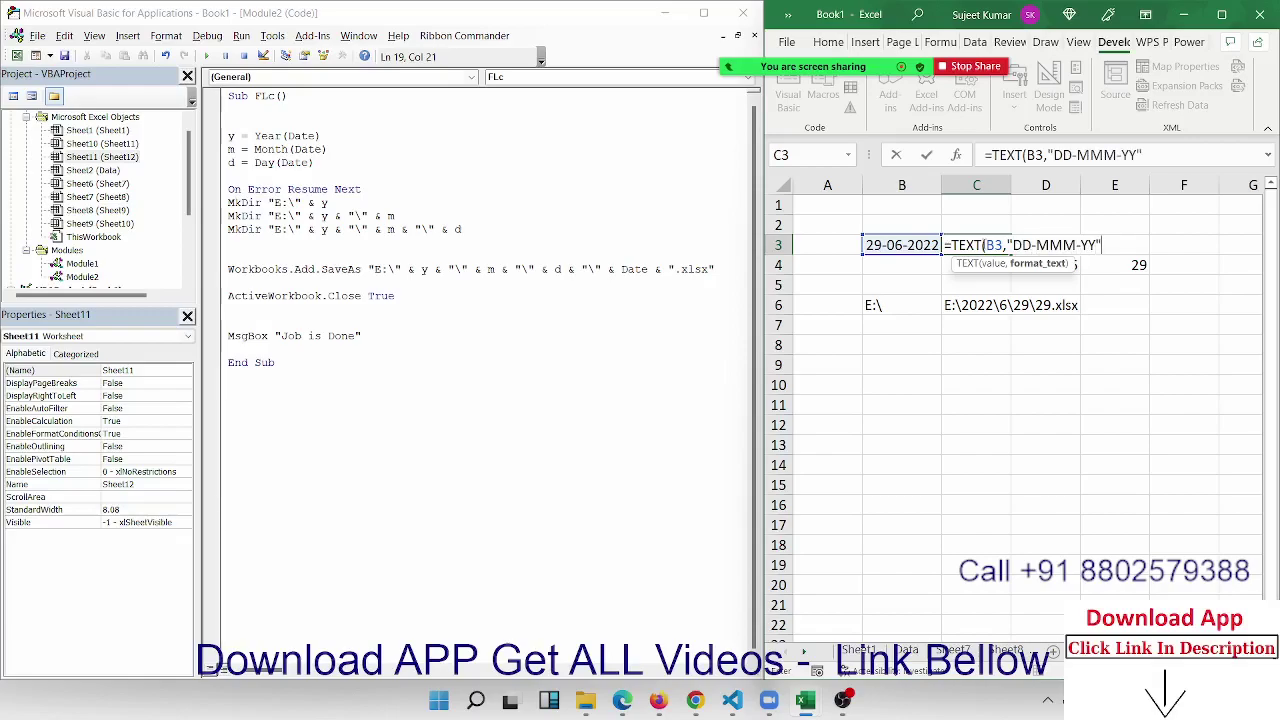
type(")")
key("Return")
key("Up")
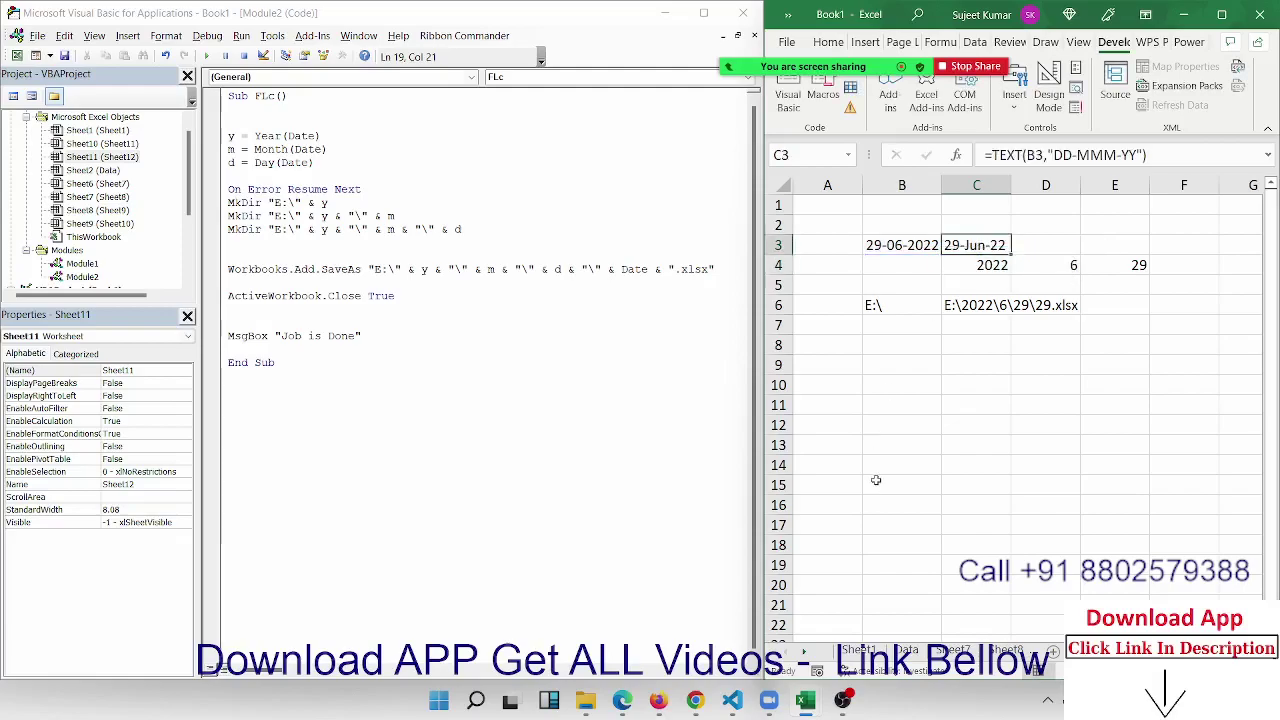
Step: Wrap Date as Format(Date, "DD-MMM-YY") in the SaveAs line and widen the VBA editor
left_click(622, 269)
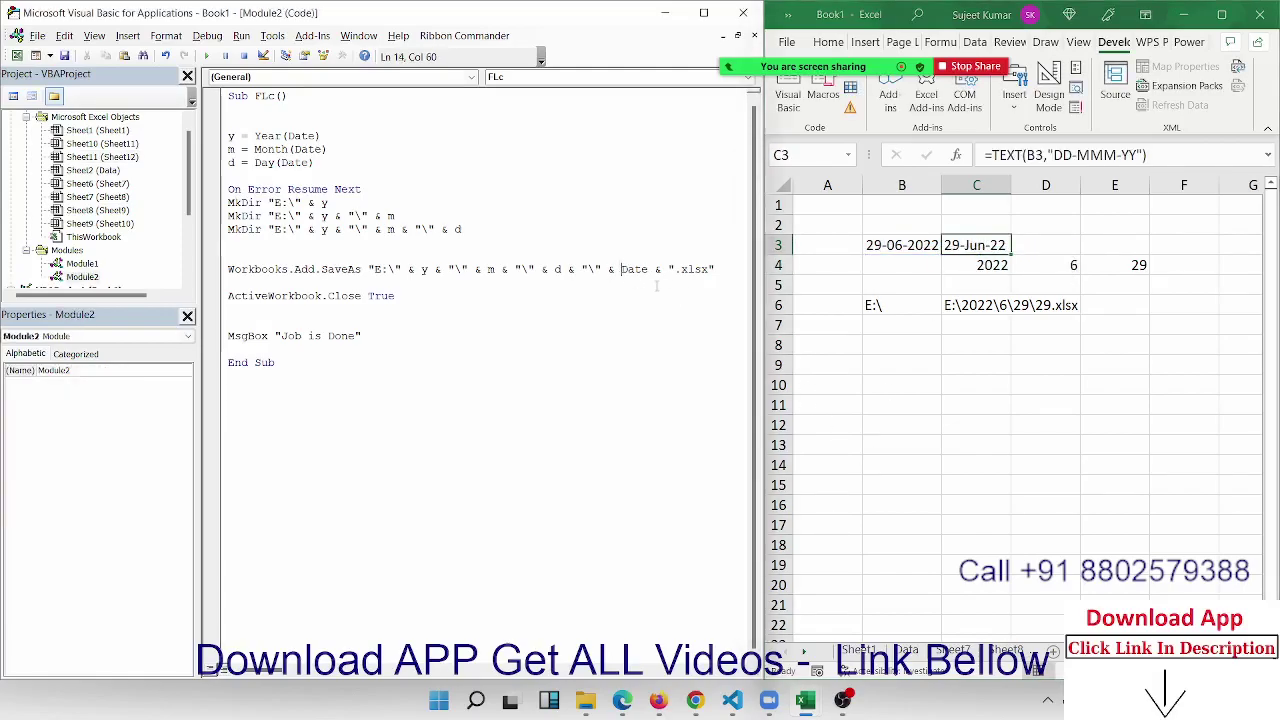
type("for")
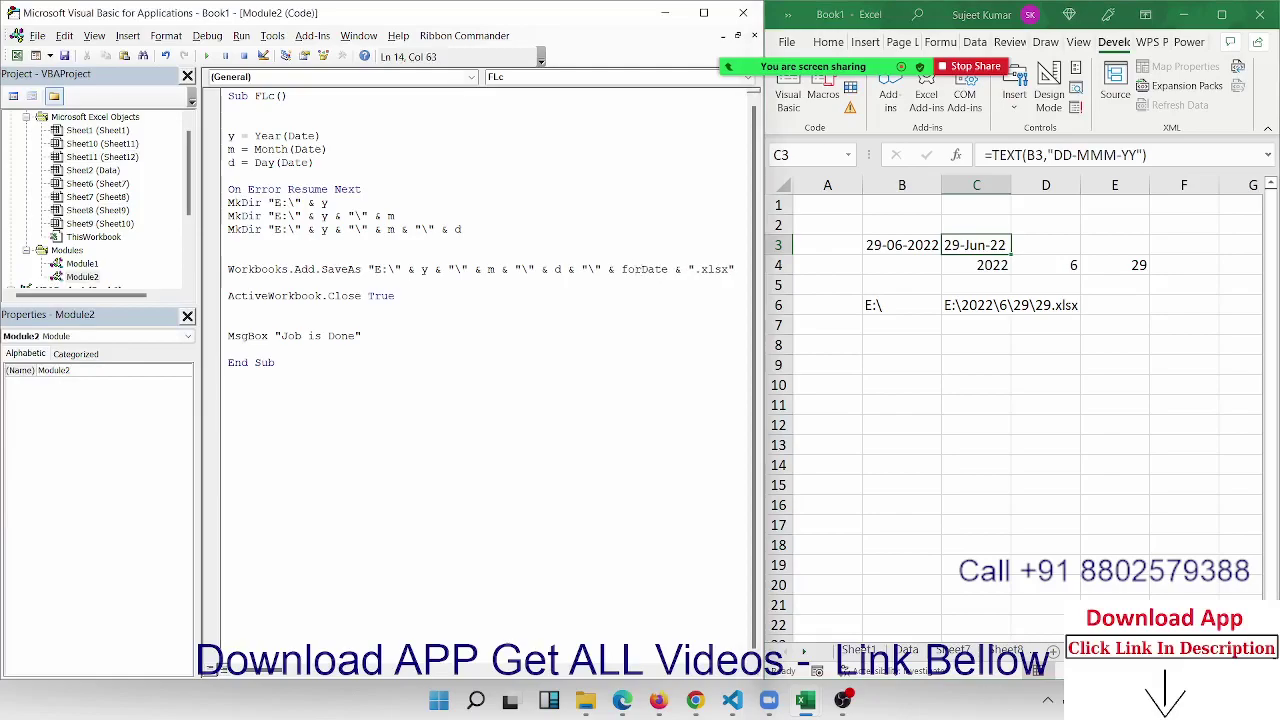
type("mat")
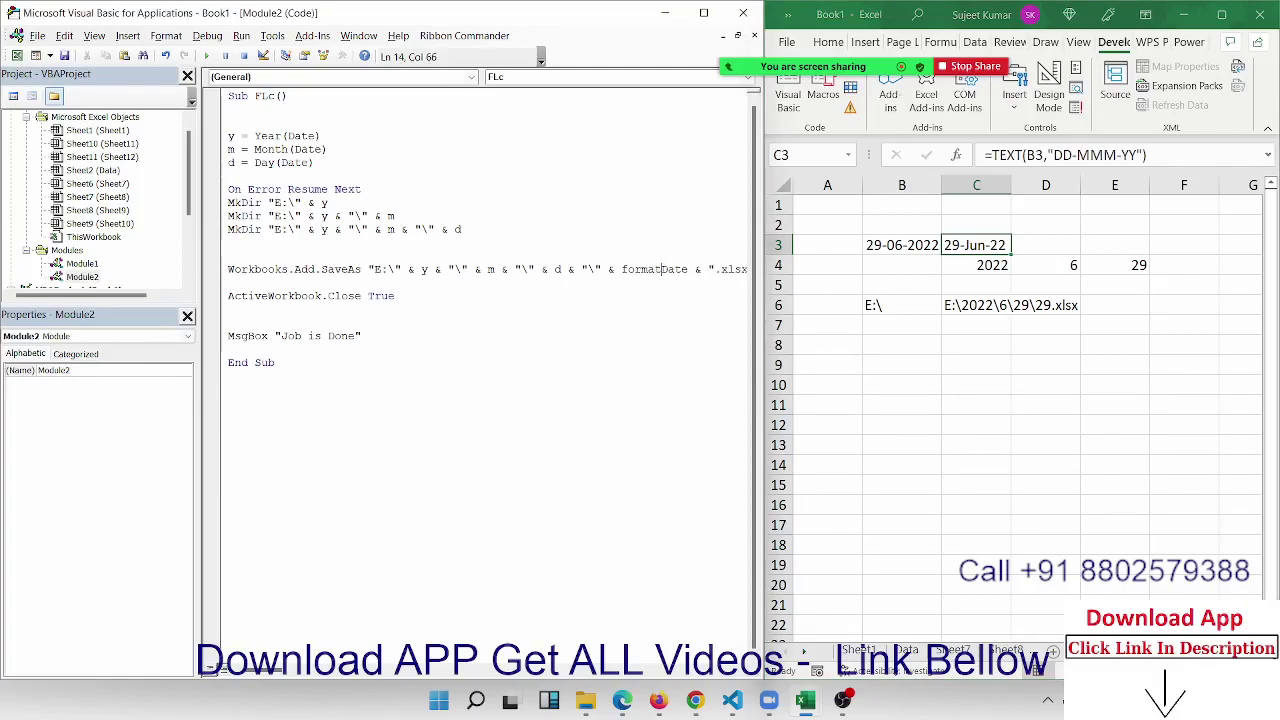
type("(")
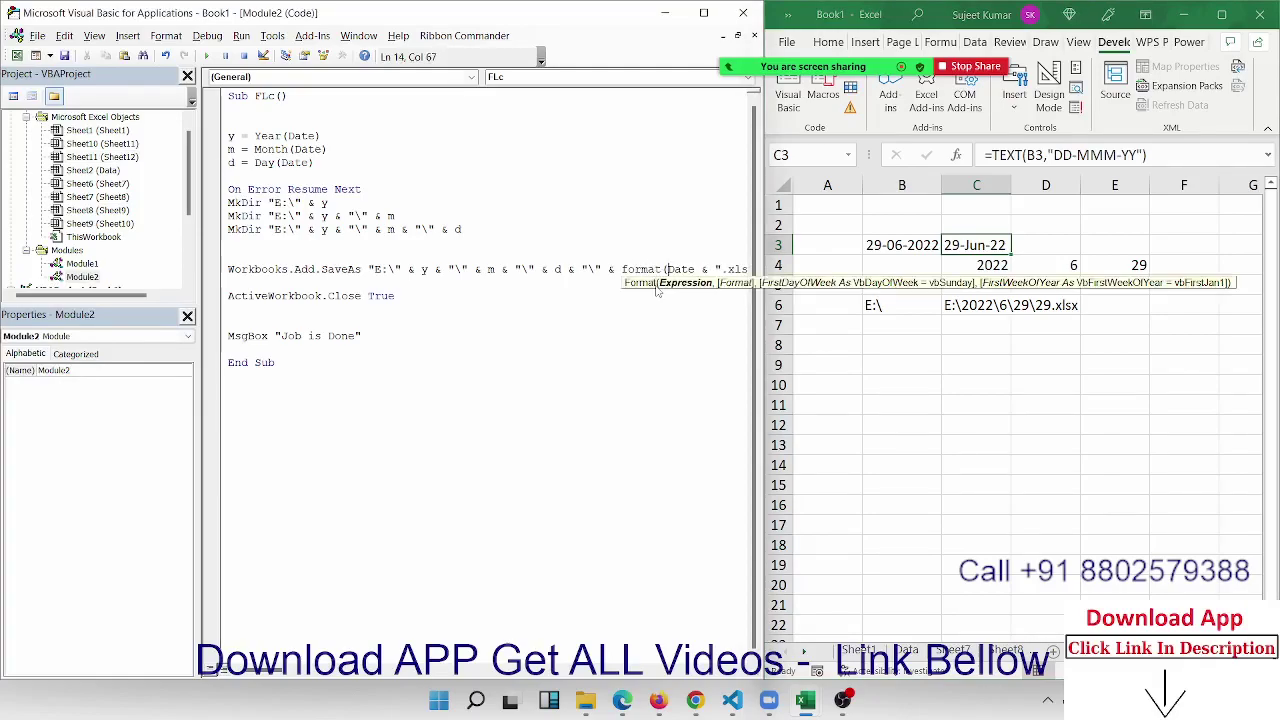
key("Right")
key("Right")
key("Right")
type(",\"DD")
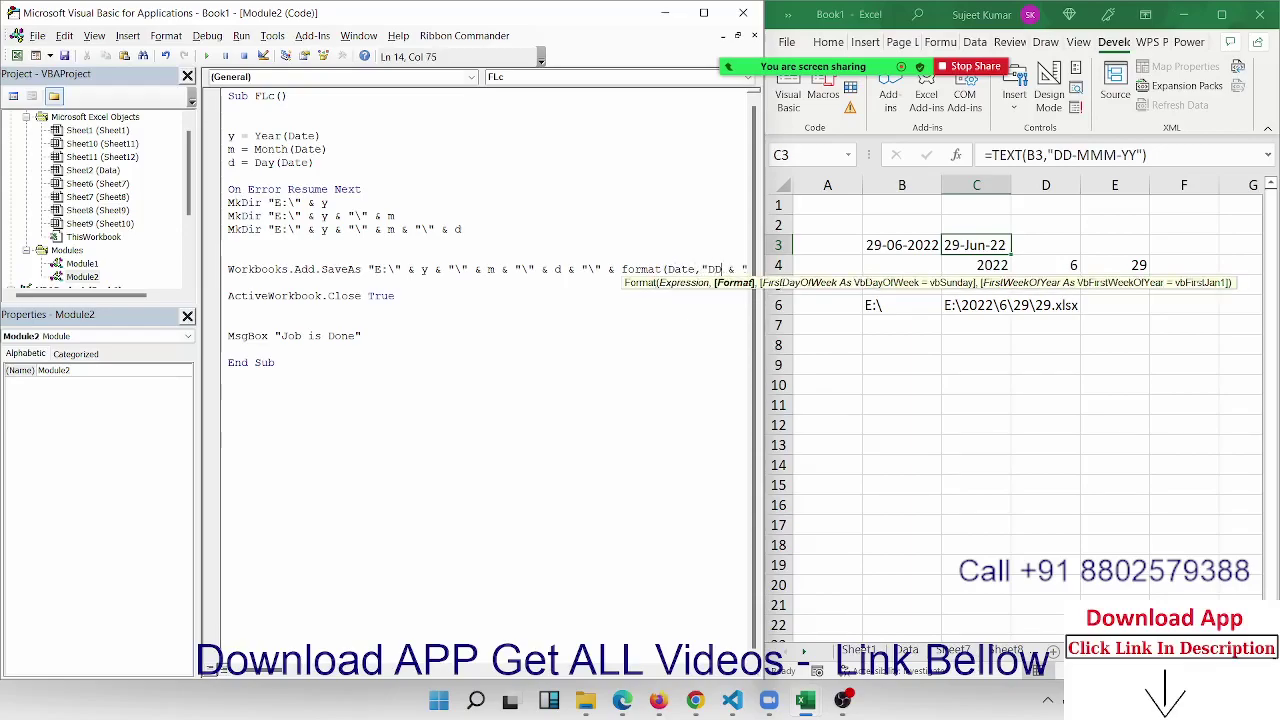
type("-")
type("MM")
type("M")
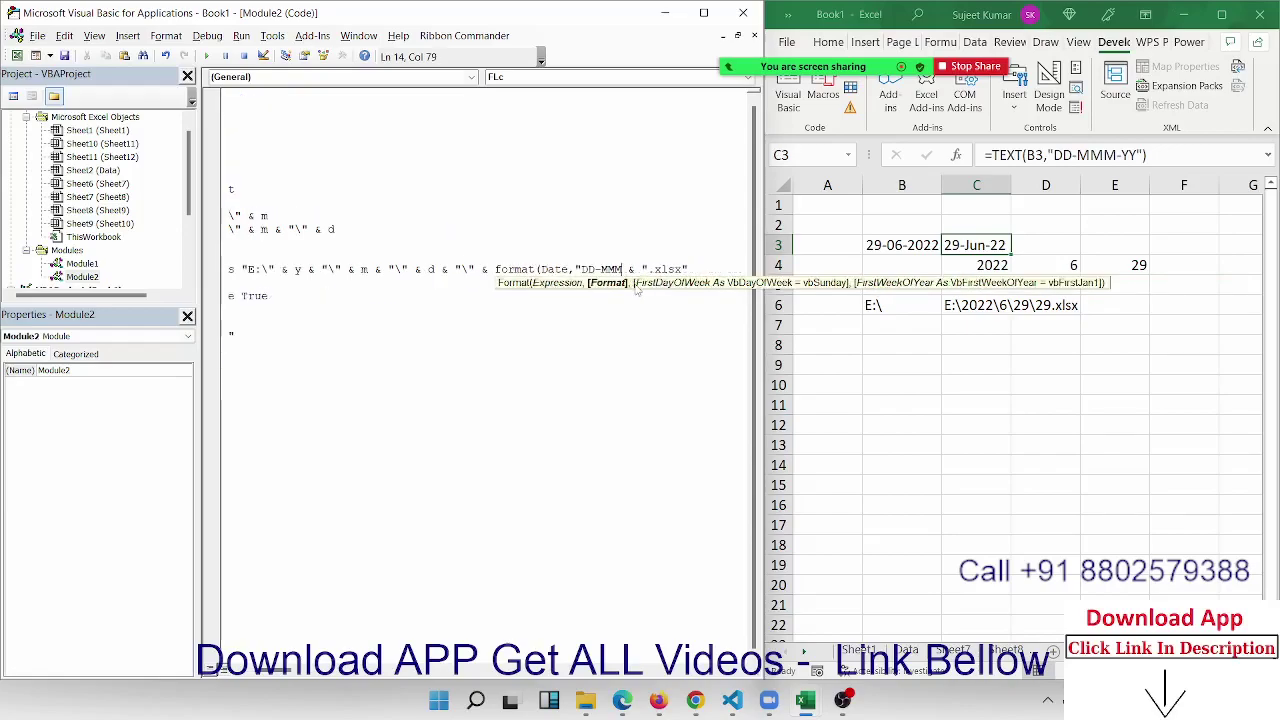
type("-YY")
type("\")")
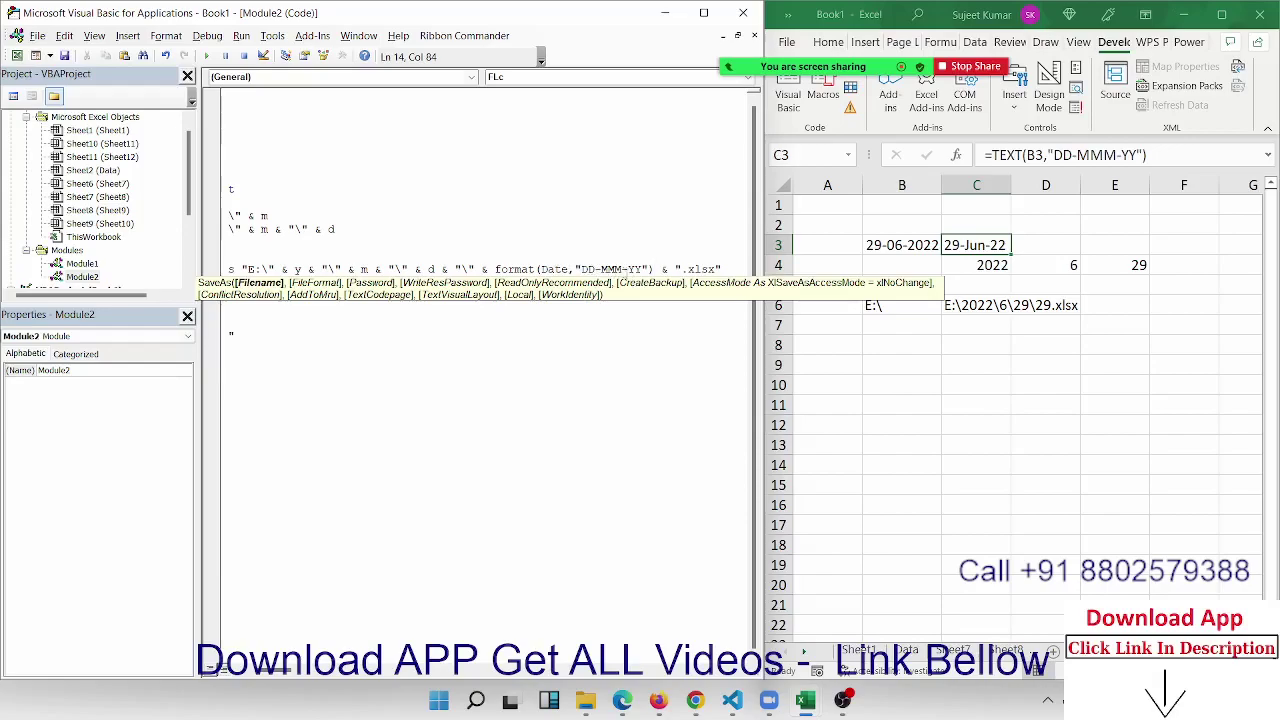
mouse_move(654, 274)
left_mouse_down()
mouse_move(576, 276)
mouse_move(625, 276)
left_mouse_up()
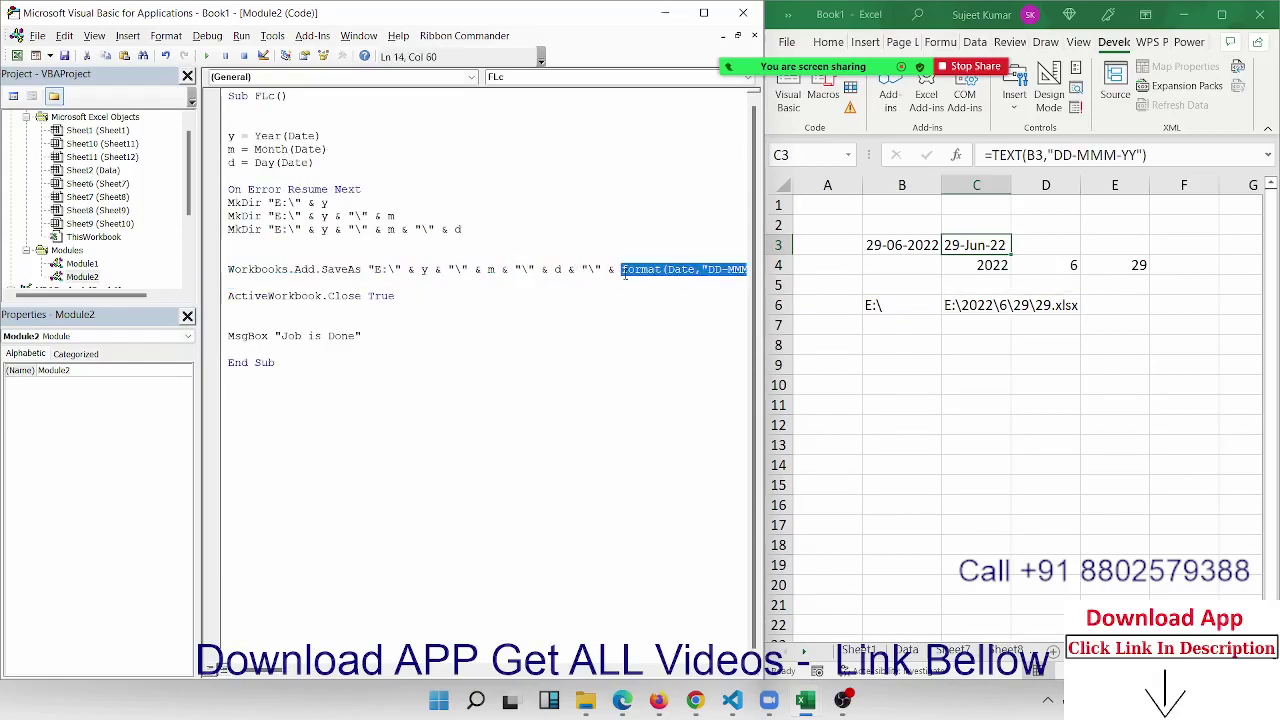
left_click(362, 336)
mouse_move(764, 377)
left_mouse_down()
mouse_move(836, 340)
mouse_move(900, 376)
left_mouse_up()
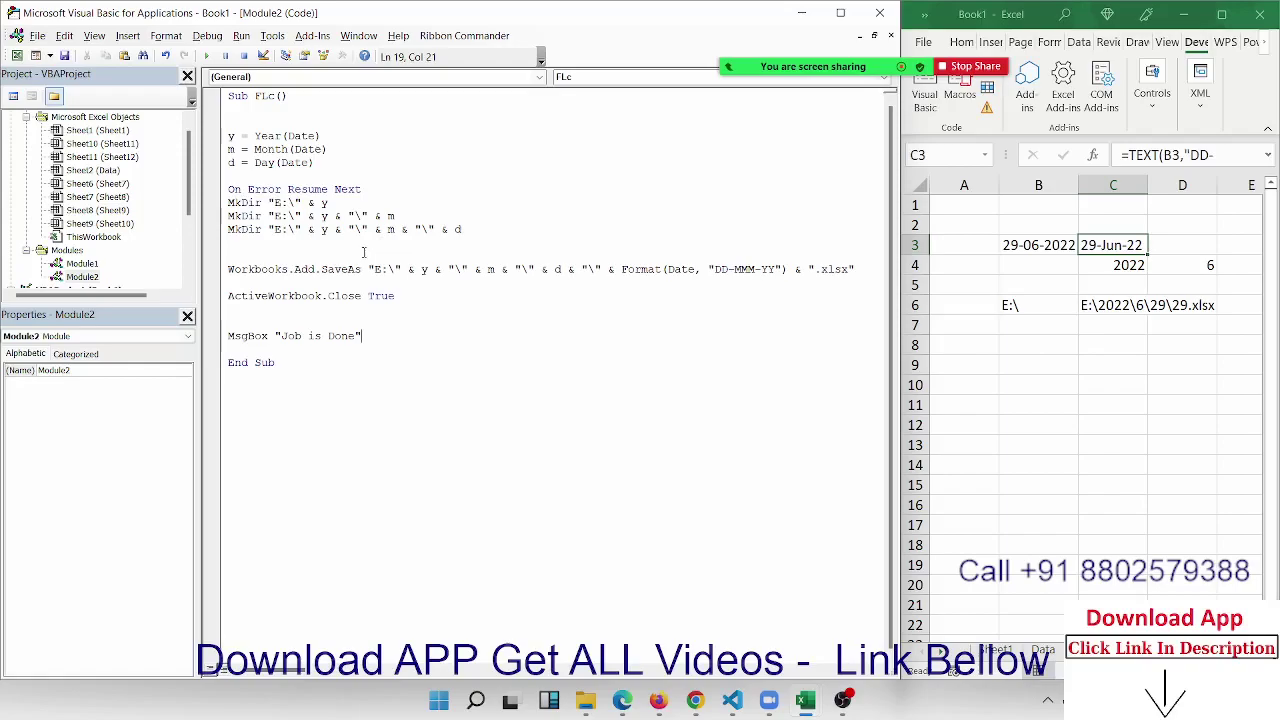
key("Up")
key("Up")
key("Up")
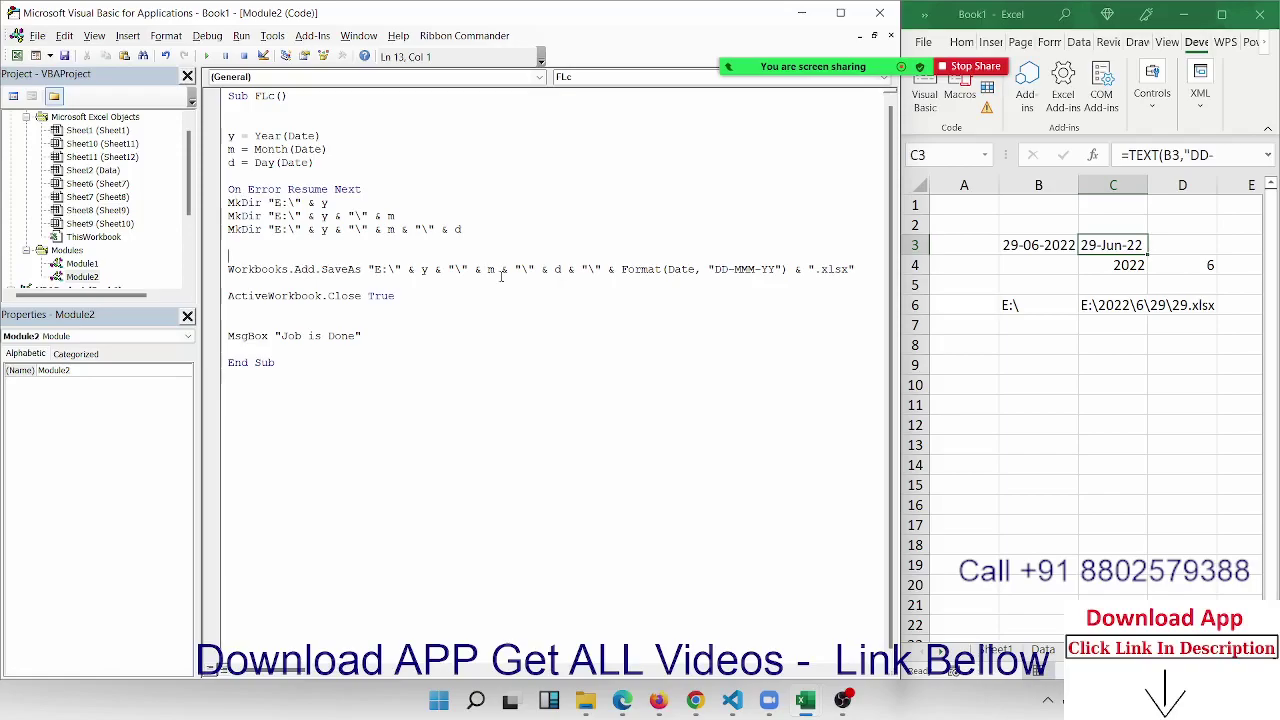
Step: Run the FLc macro to save the date-named workbook and dismiss the 'Job is Done' message
left_click(375, 189)
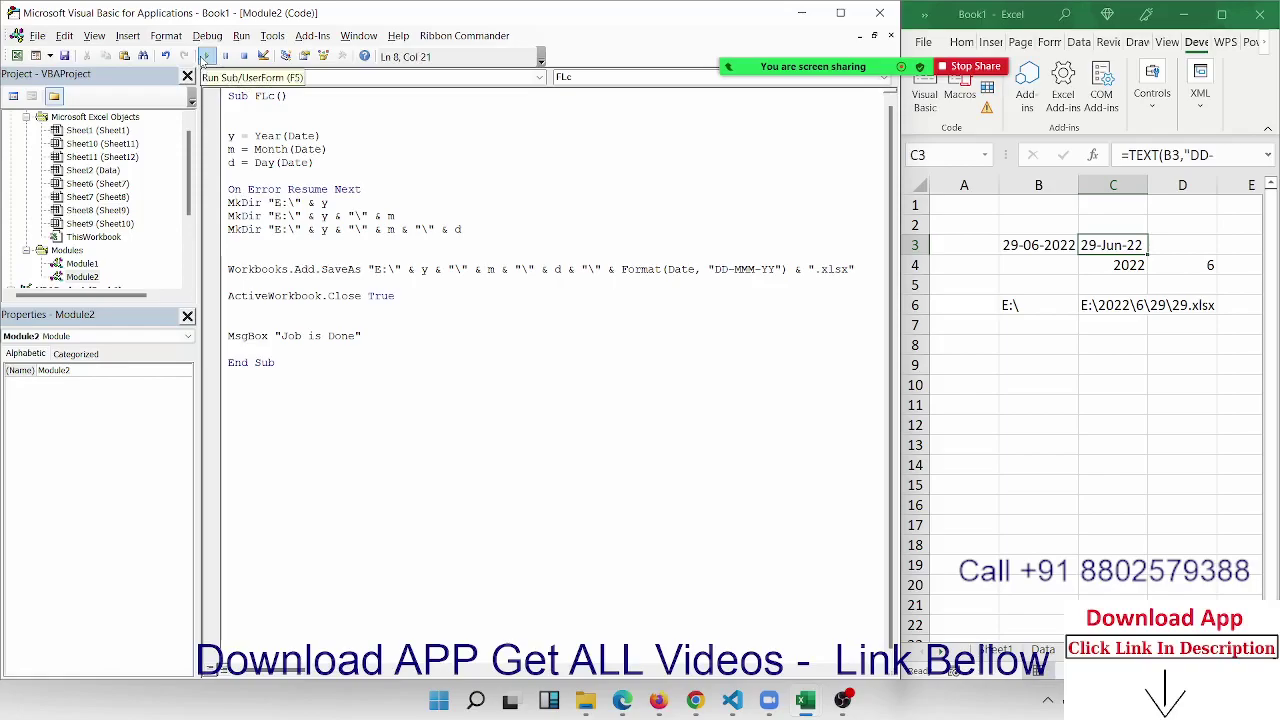
left_click(206, 57)
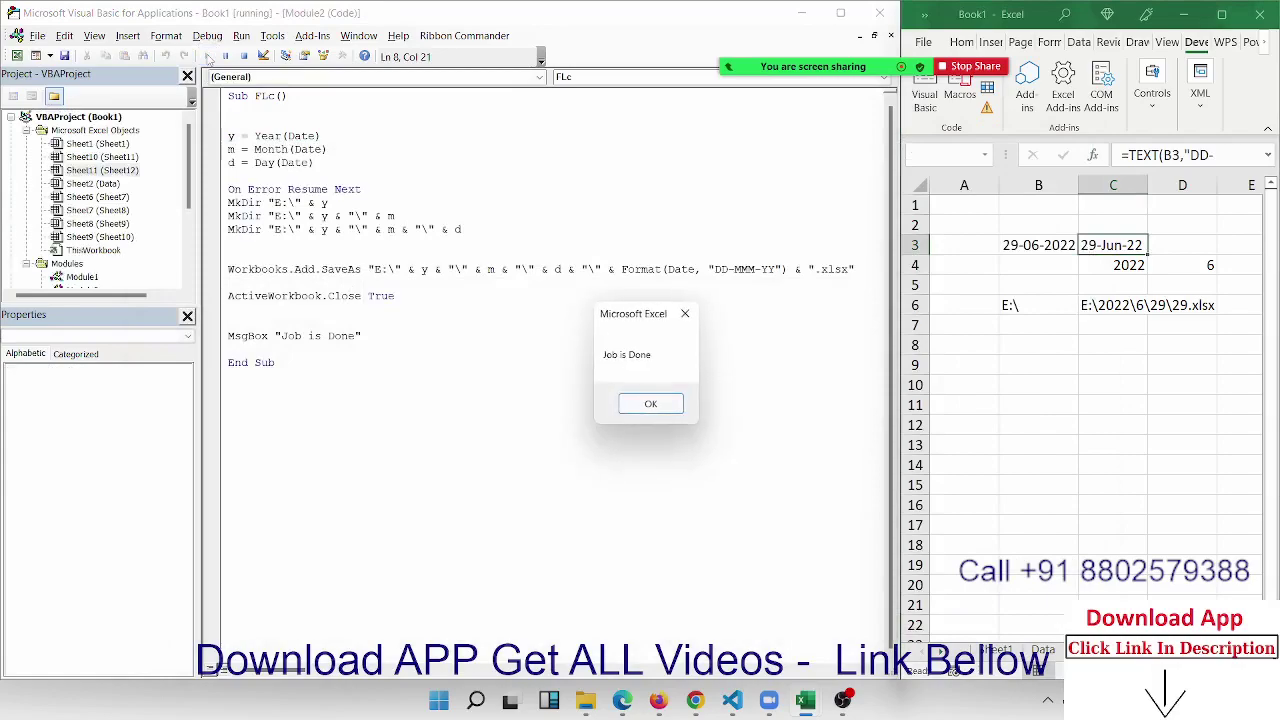
left_click(650, 404)
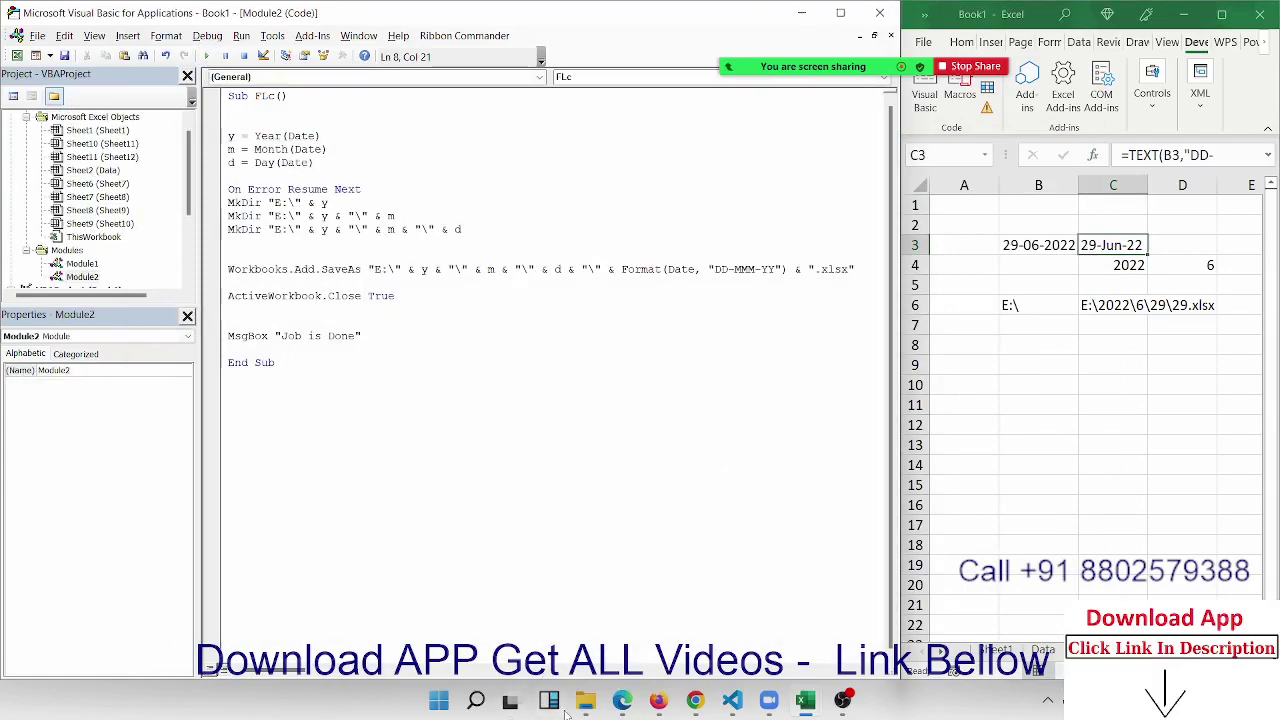
Step: Verify 29-Jun-22.xlsx exists in E:\2022\6\29, then select the entire FLc macro code
mouse_move(587, 702)
left_click(655, 585)
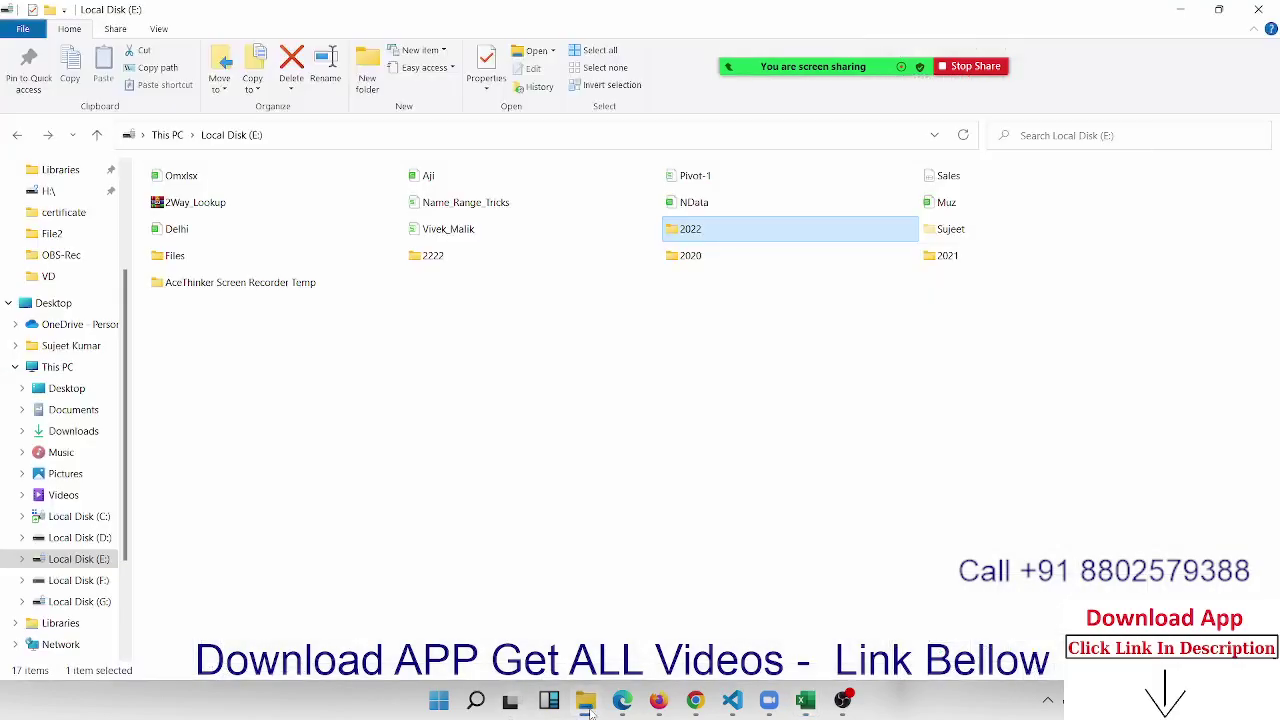
double_click(708, 232)
left_click(228, 203)
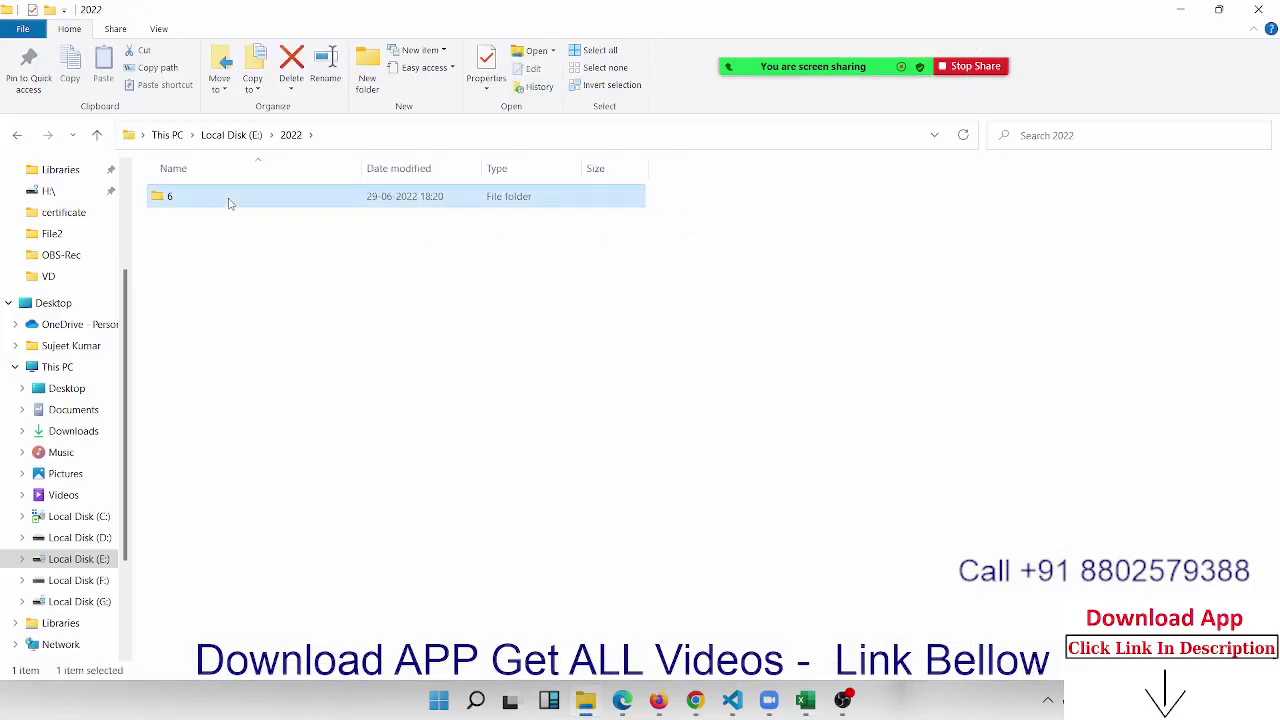
double_click(228, 203)
double_click(230, 205)
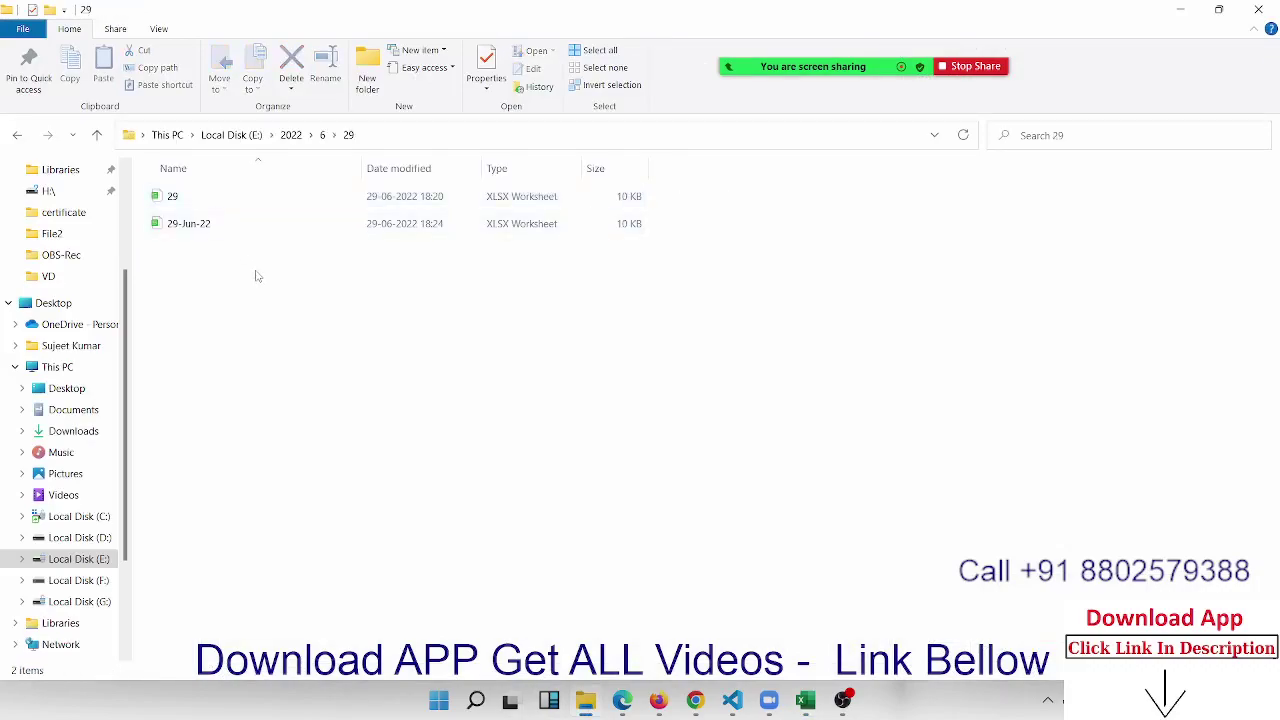
left_click_drag(330, 282, 152, 218)
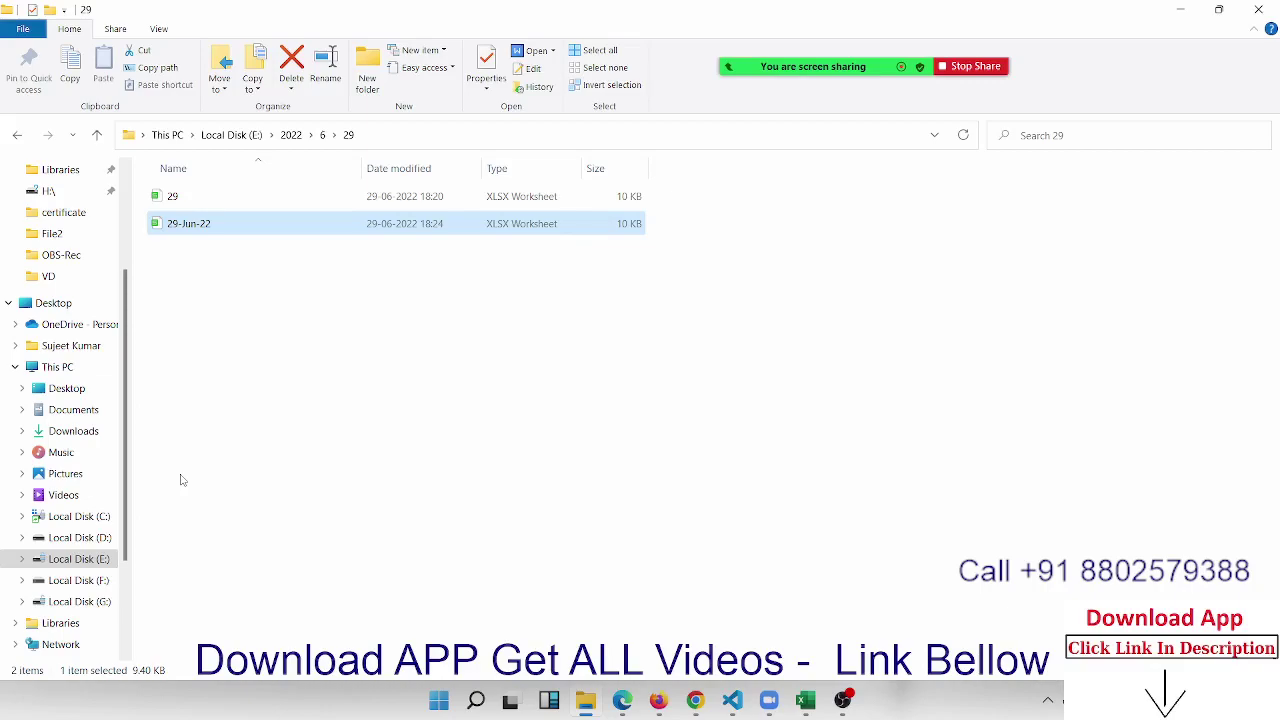
key("alt+Tab")
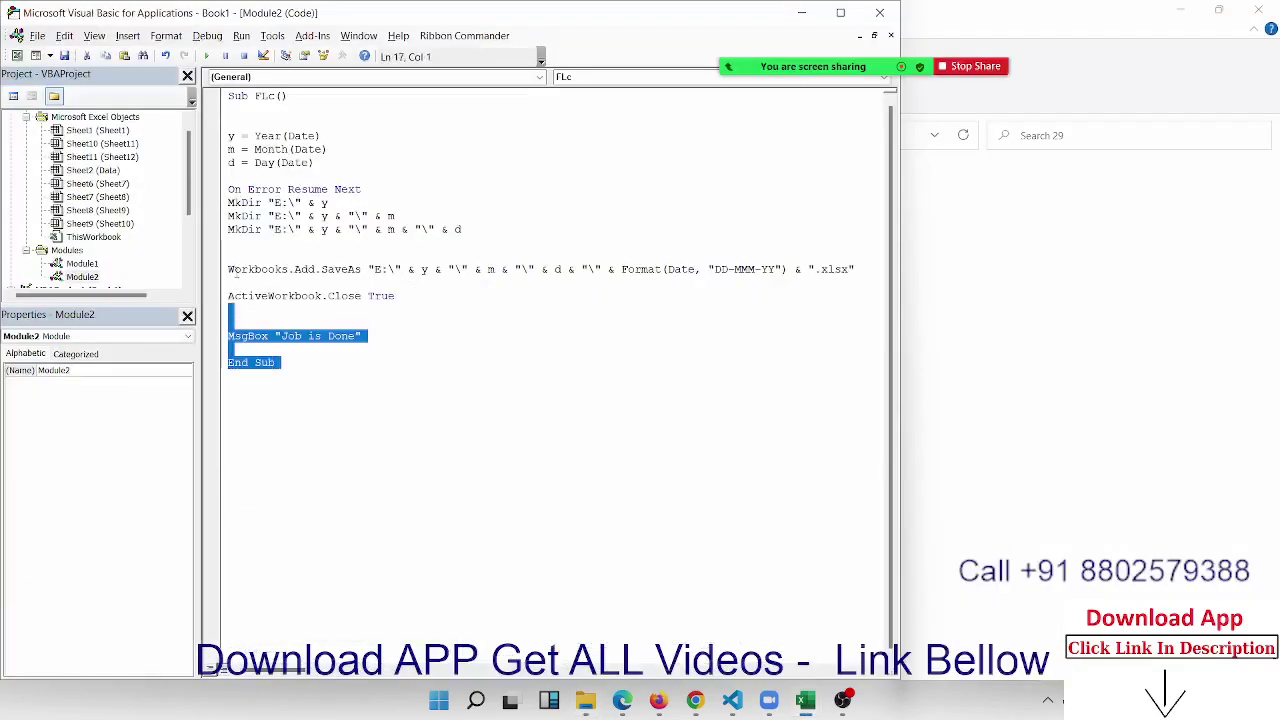
left_click_drag(268, 443, 226, 95)
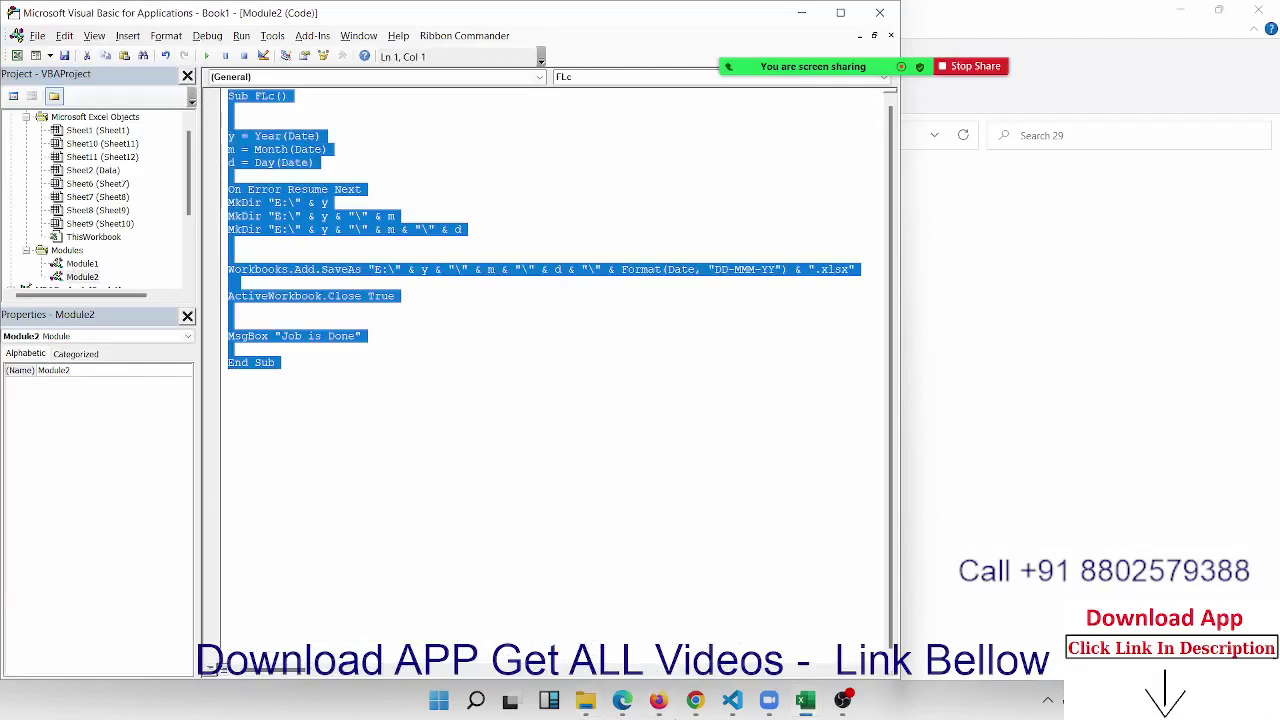
Step: Paste the copied FLc macro code into the contact's WhatsApp Web chat and send it
mouse_move(686, 708)
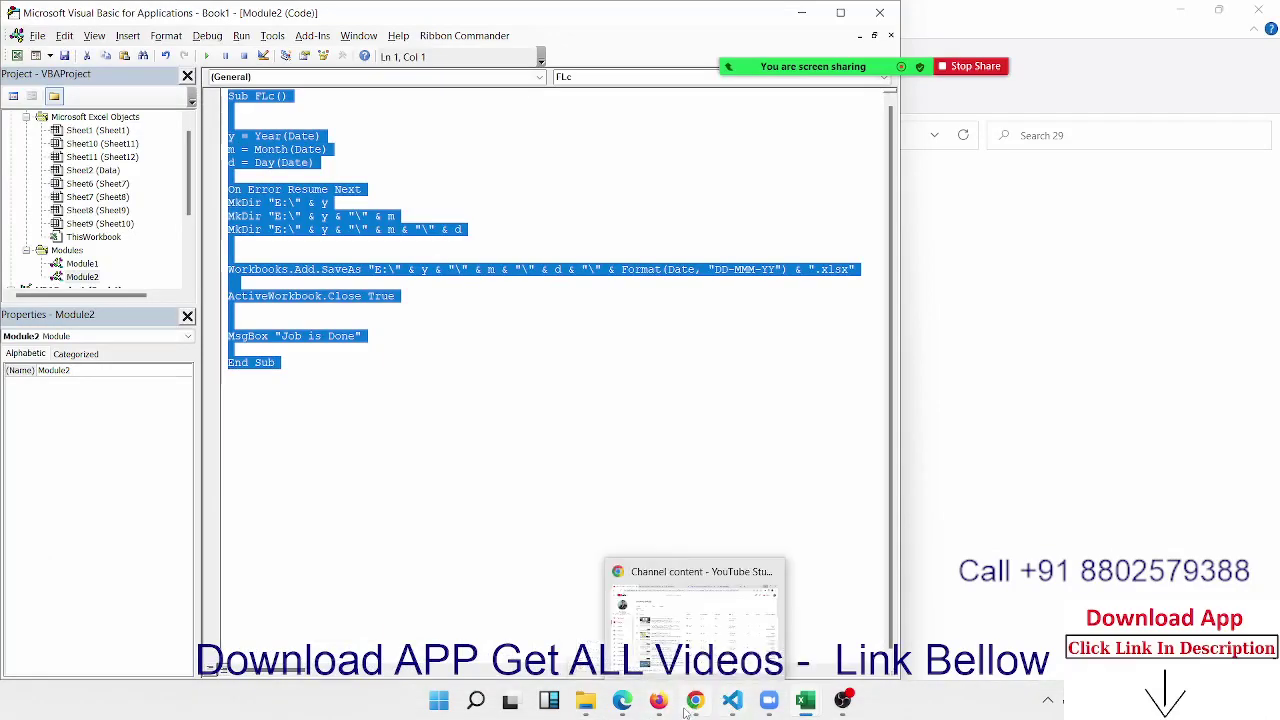
left_click(662, 706)
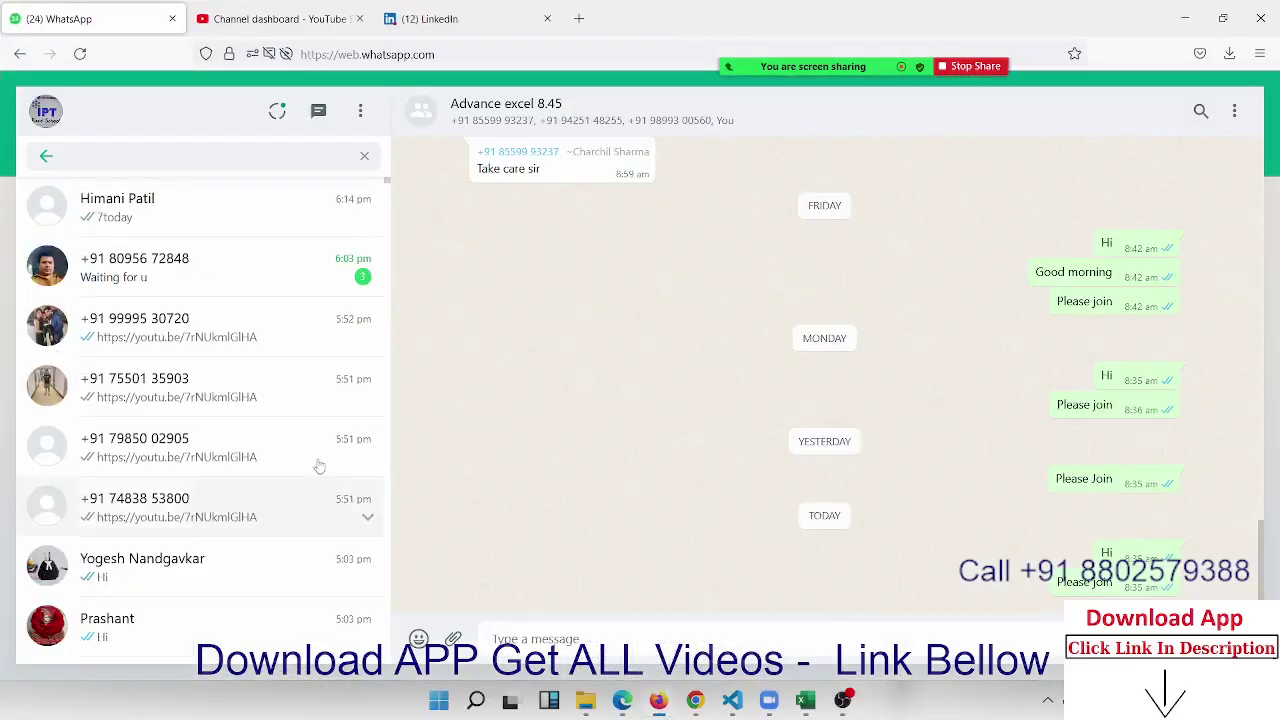
left_click(216, 274)
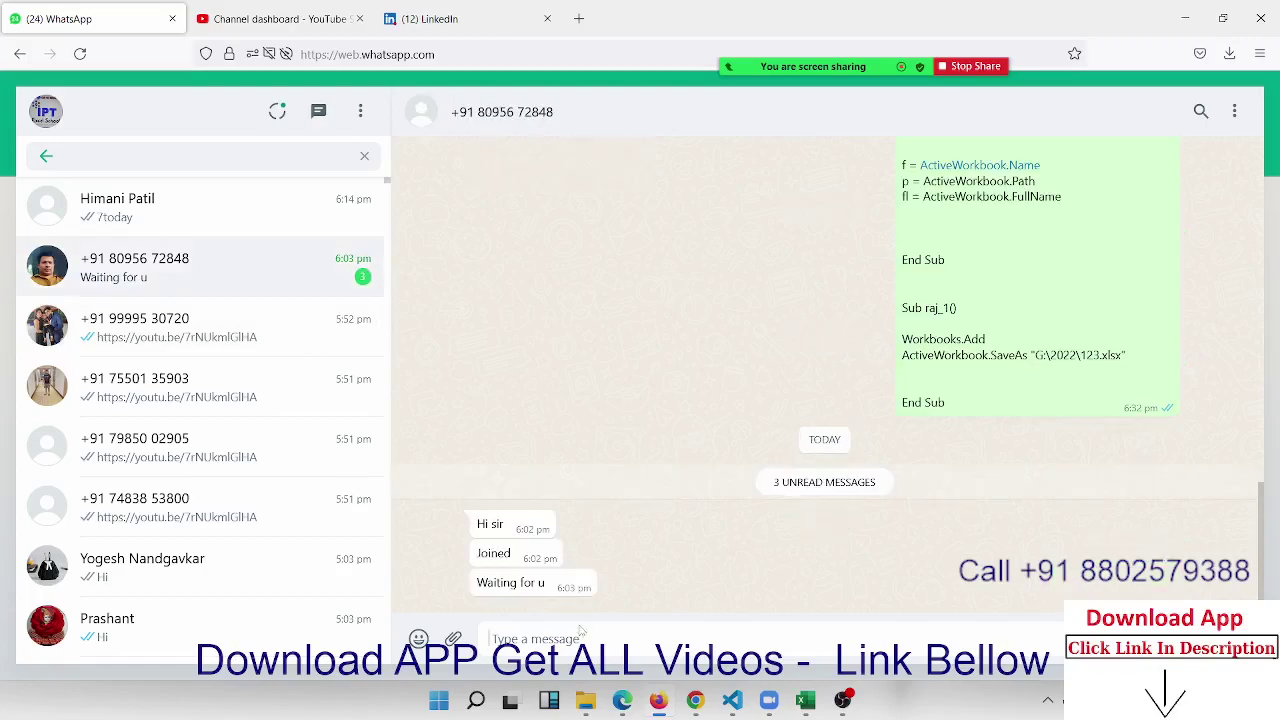
key("ctrl+v")
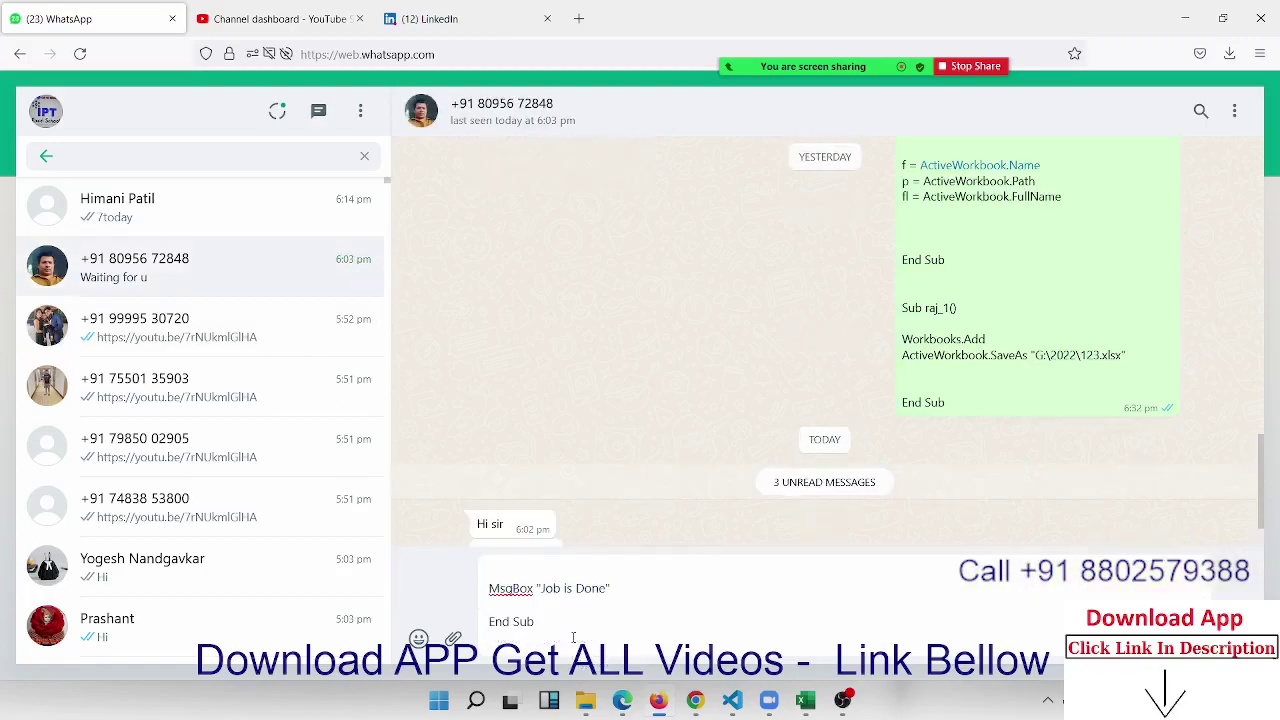
key("Return")
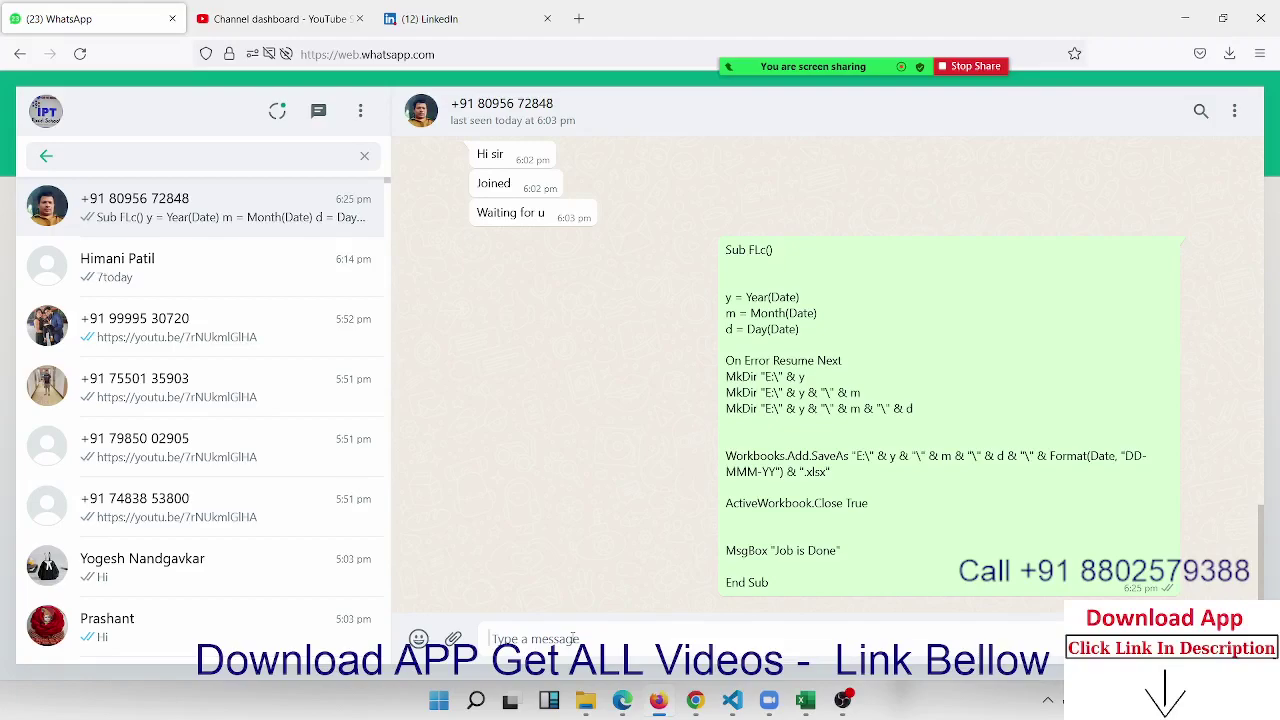
mouse_move(762, 586)
left_mouse_down()
mouse_move(727, 428)
mouse_move(724, 247)
left_mouse_up()
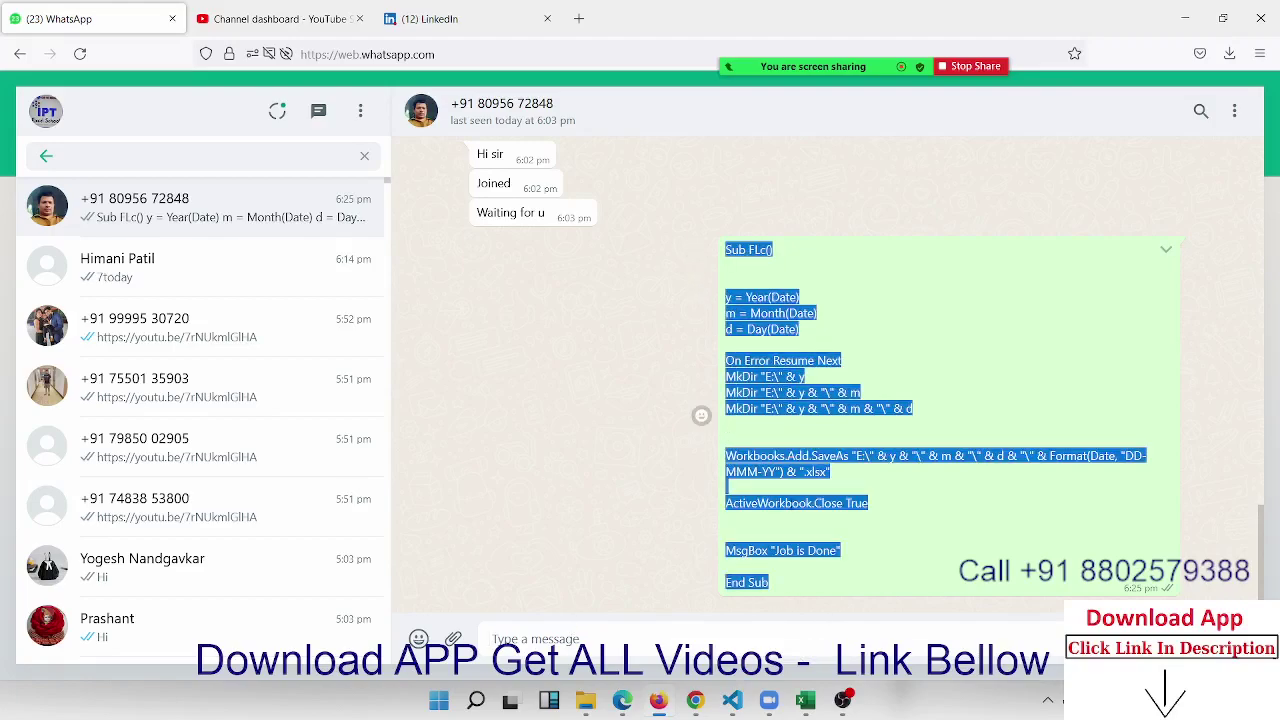